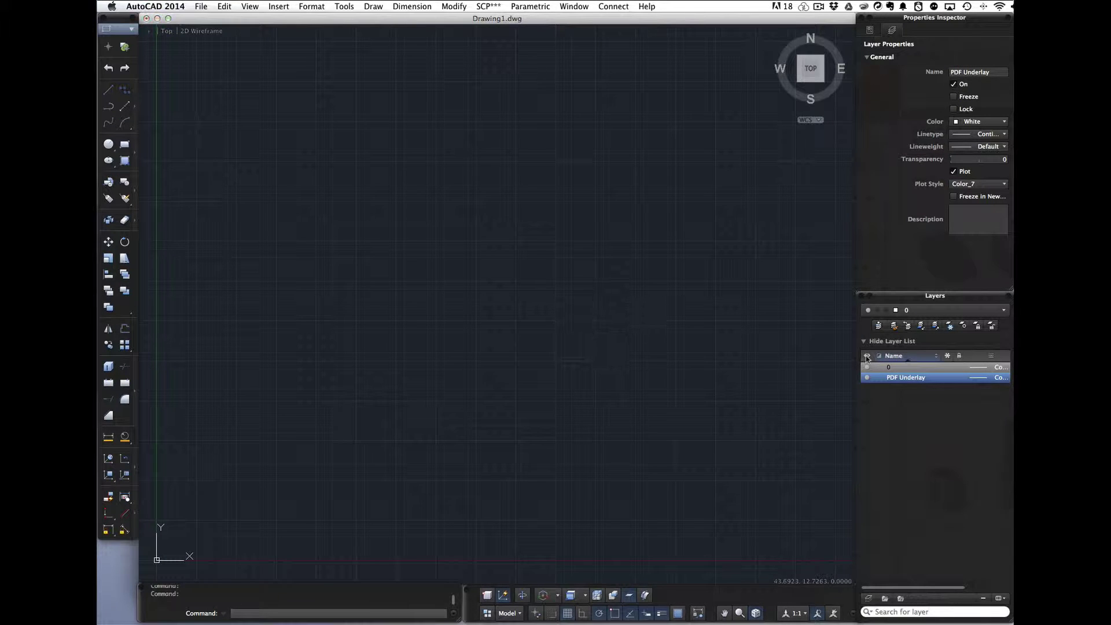
- Make the PDF Underlay layer current and choose Pages from Roto Lock Specs.pdf as a PDF underlay
{"action": "double_click", "coordinate": [904, 381]}
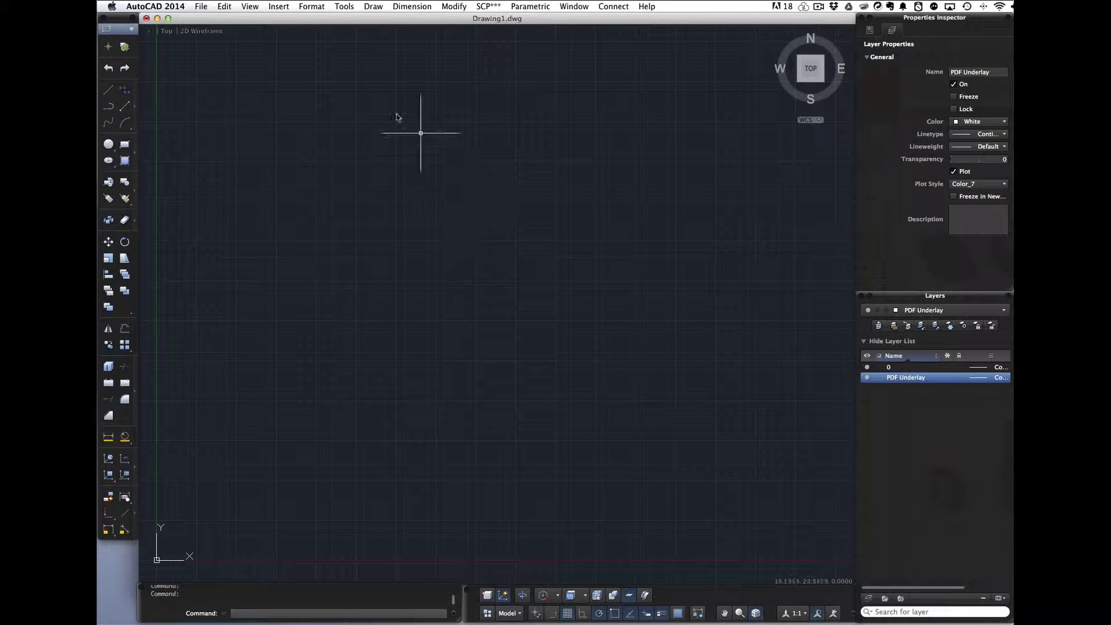
{"action": "left_click", "coordinate": [278, 6]}
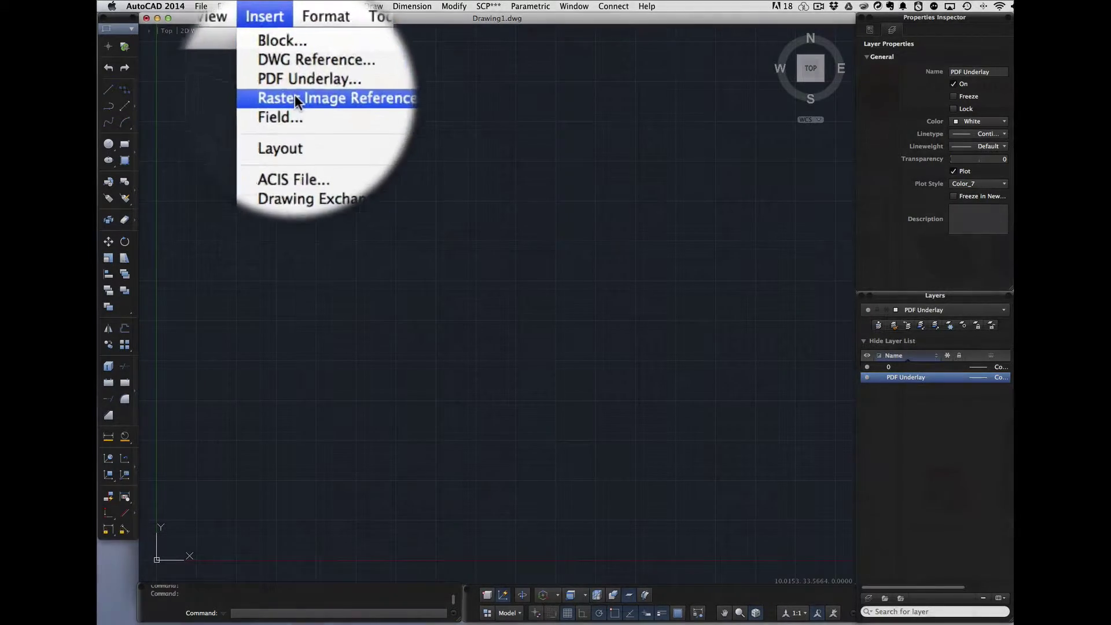
{"action": "left_click", "coordinate": [298, 120]}
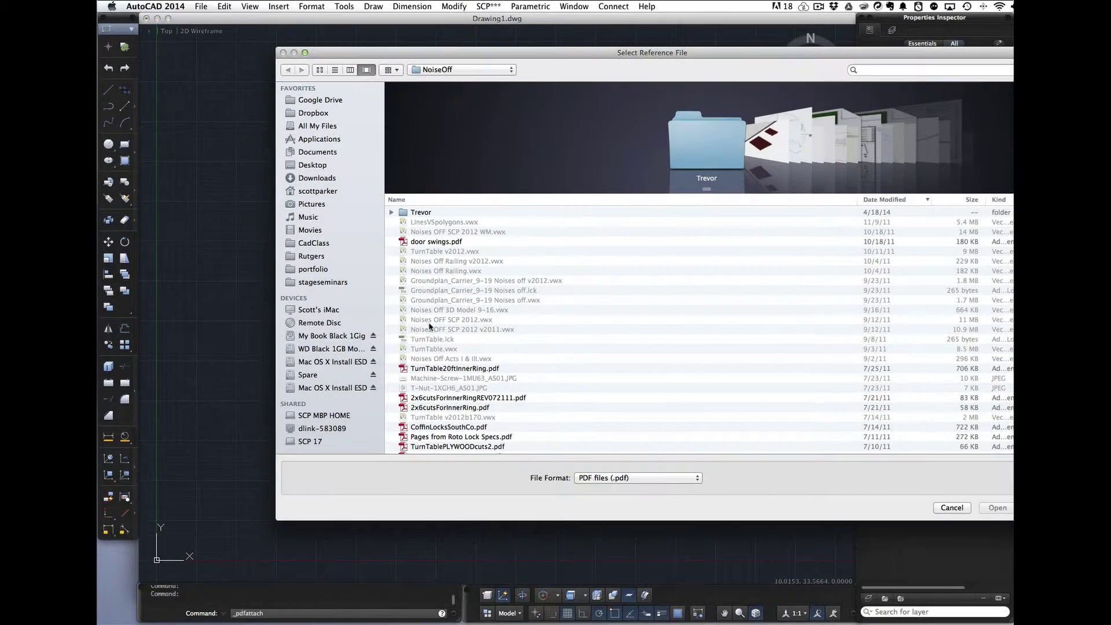
{"action": "double_click", "coordinate": [444, 437]}
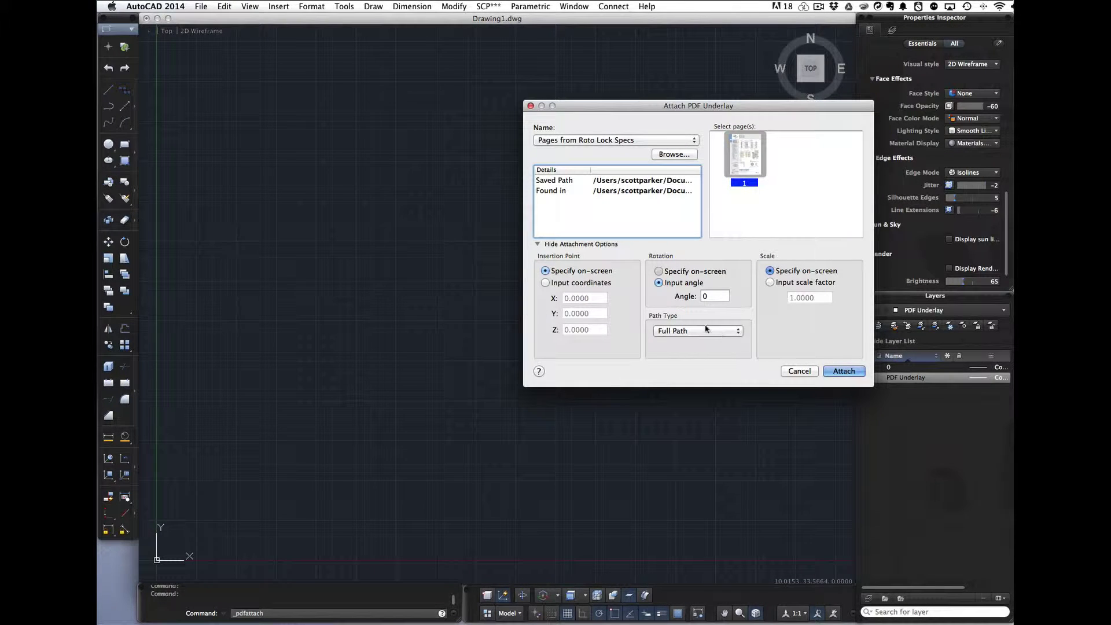
- Attach the PDF page at insertion coordinates 0,0,0 with rotation 0, setting its scale on screen
{"action": "left_click", "coordinate": [596, 283]}
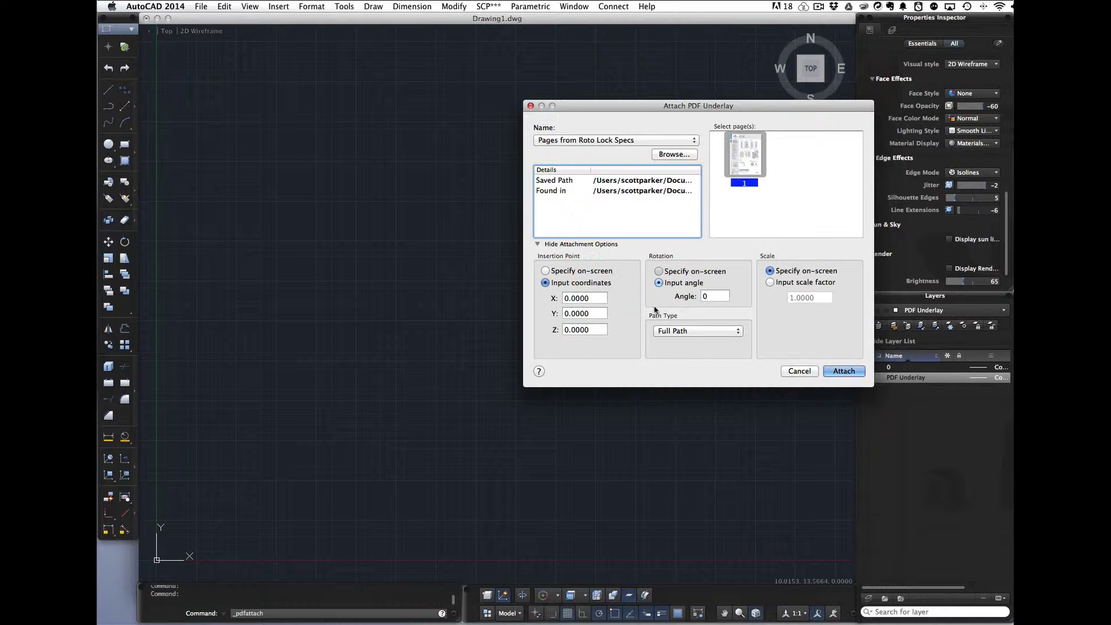
{"action": "left_click", "coordinate": [843, 371]}
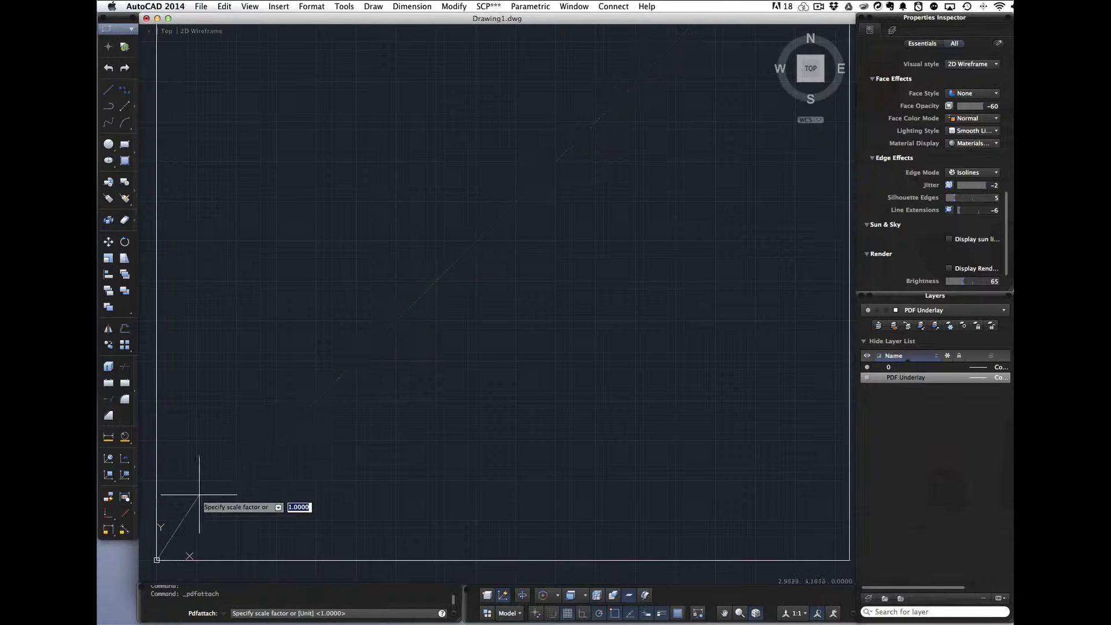
{"action": "left_click", "coordinate": [185, 531]}
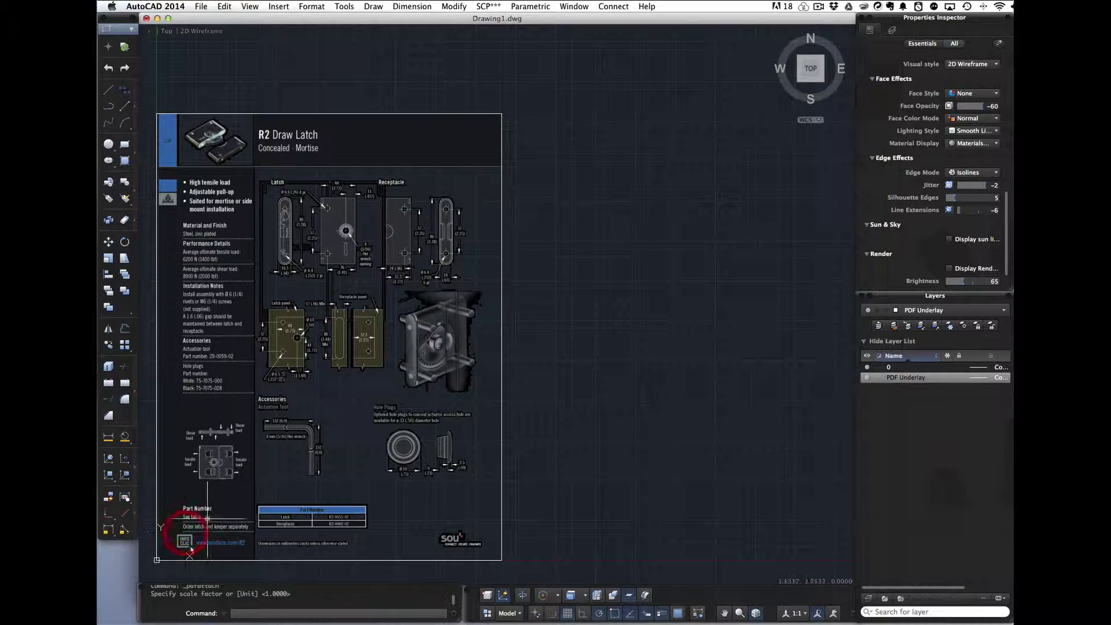
- Select the PDF underlay for scaling, with the lower arrow tip of the latch's 86 mm dimension as base point
{"action": "scroll", "coordinate": [373, 249], "scroll_direction": "up", "scroll_amount": 2}
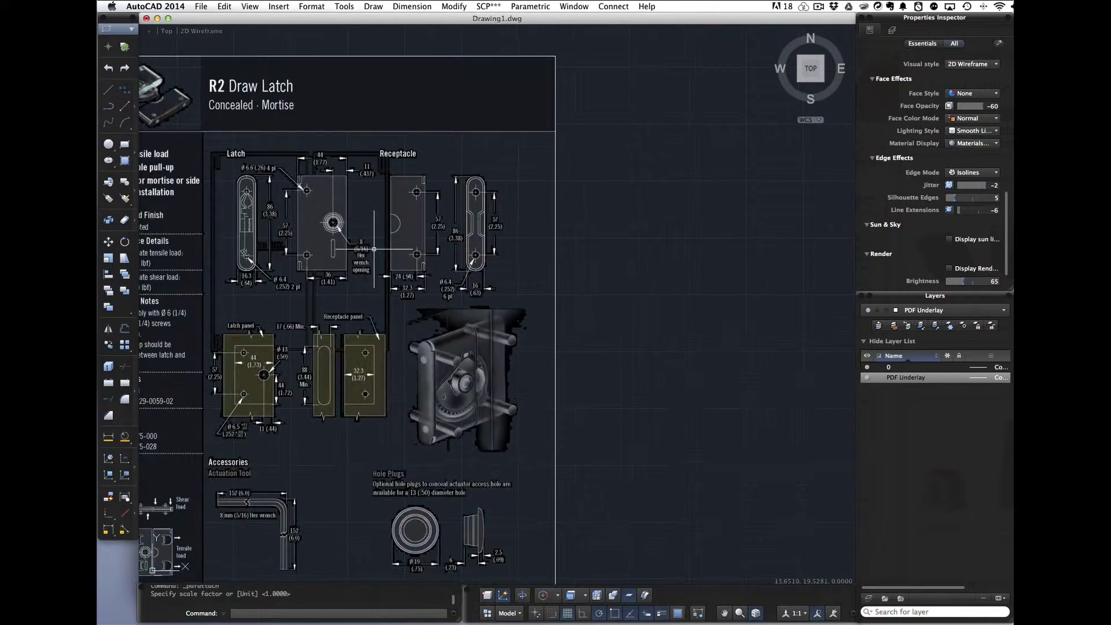
{"action": "middle_click_drag", "start_coordinate": [579, 235], "coordinate": [775, 217]}
{"action": "scroll", "coordinate": [497, 220], "scroll_direction": "up", "scroll_amount": 3}
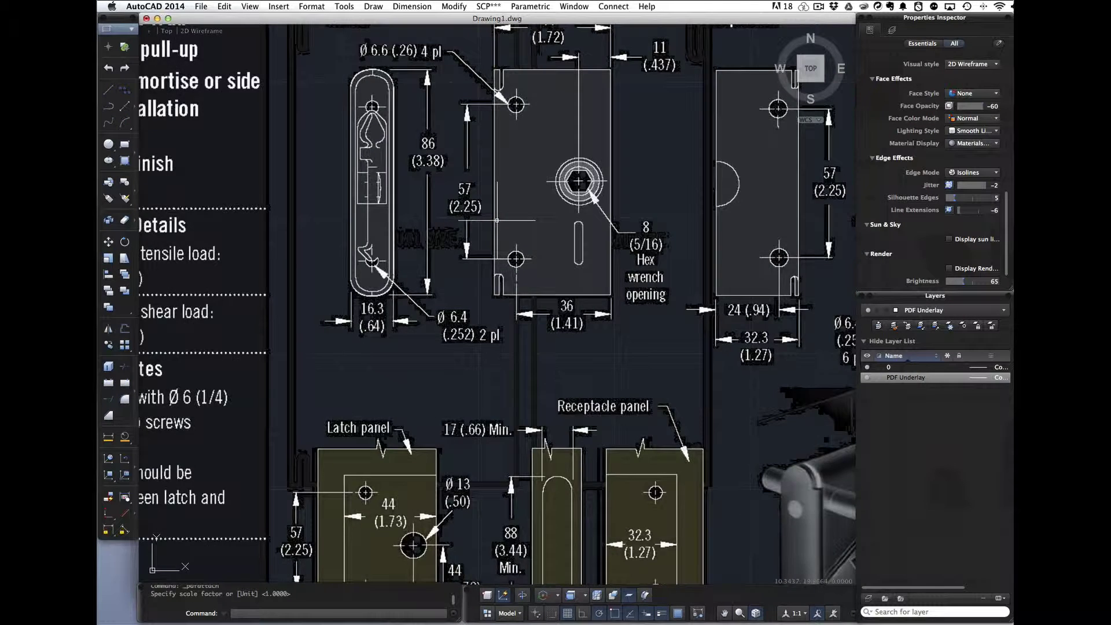
{"action": "middle_click_drag", "start_coordinate": [496, 221], "coordinate": [486, 275]}
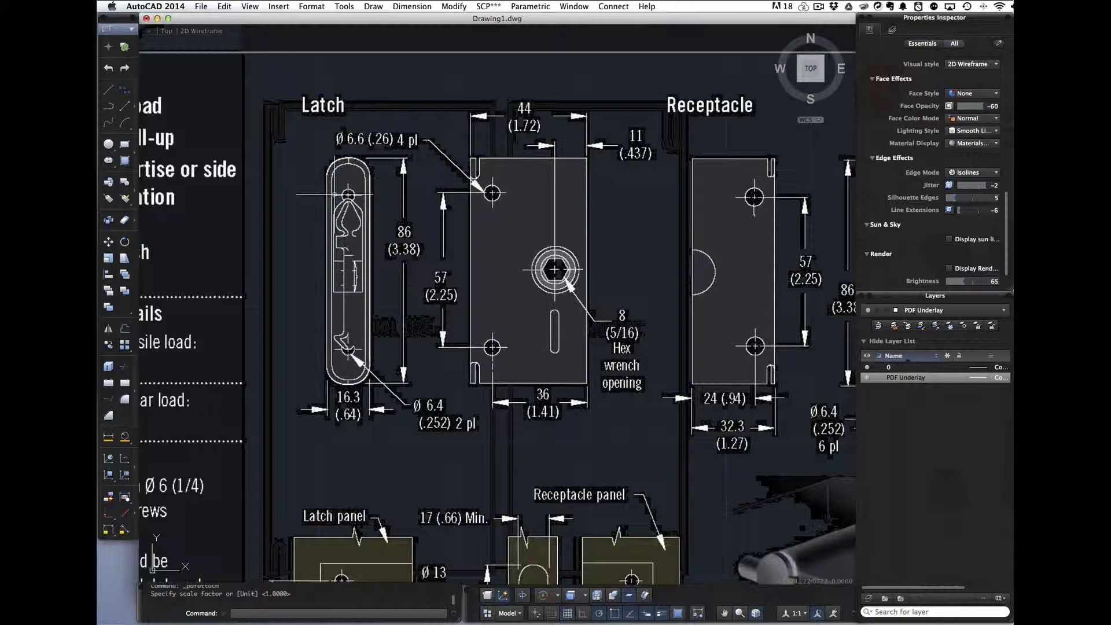
{"action": "scroll", "coordinate": [349, 296], "scroll_direction": "down", "scroll_amount": 5}
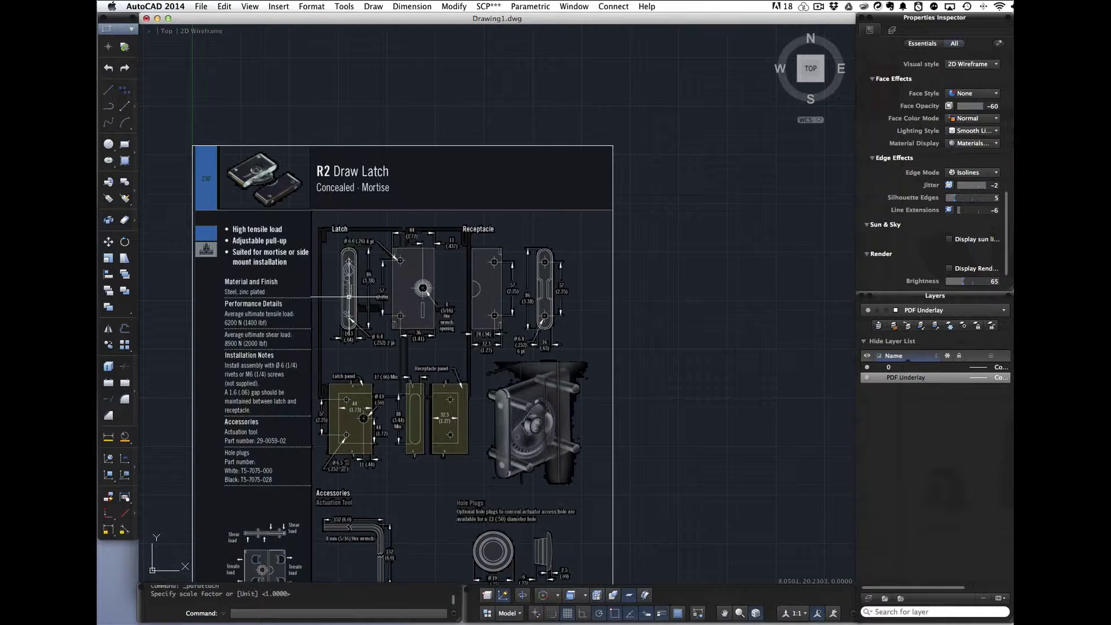
{"action": "left_click", "coordinate": [449, 6]}
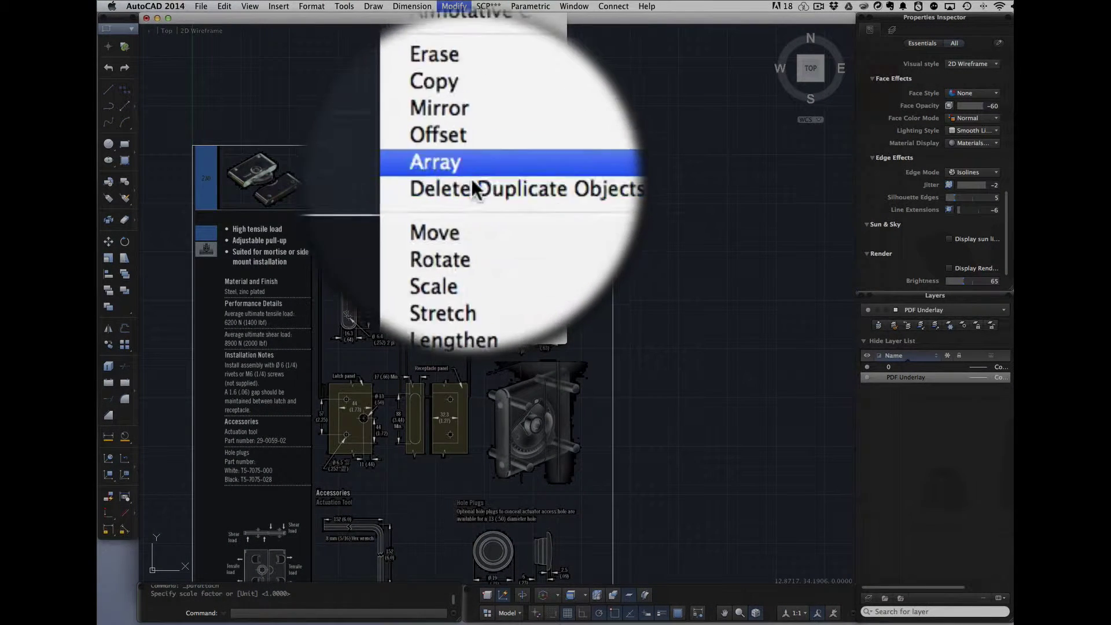
{"action": "left_click", "coordinate": [461, 178]}
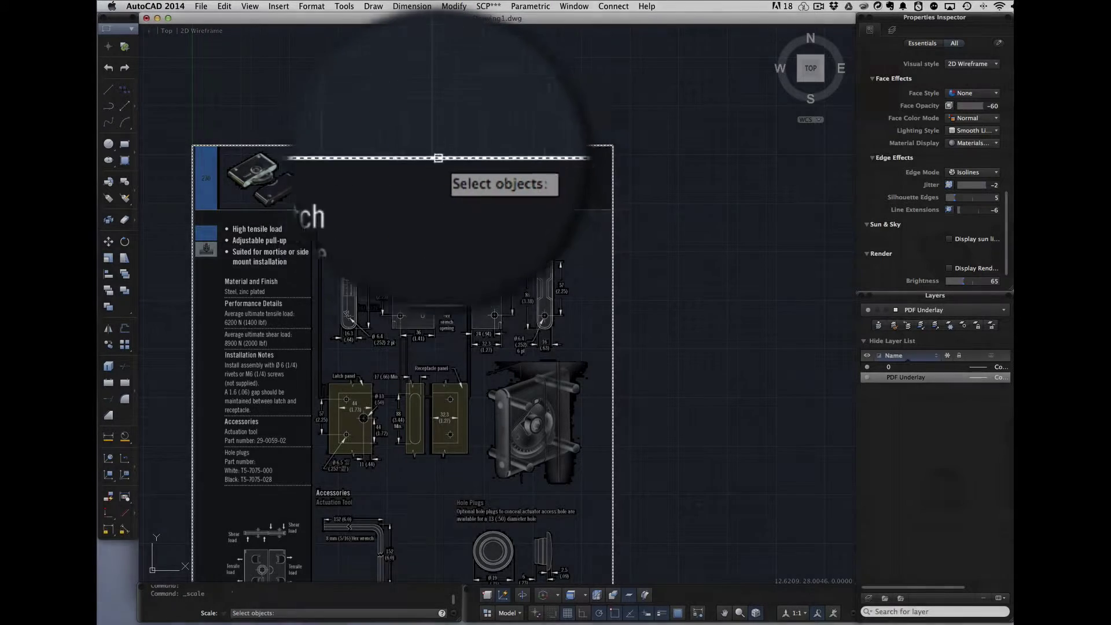
{"action": "left_click", "coordinate": [433, 145]}
{"action": "key", "text": "Return"}
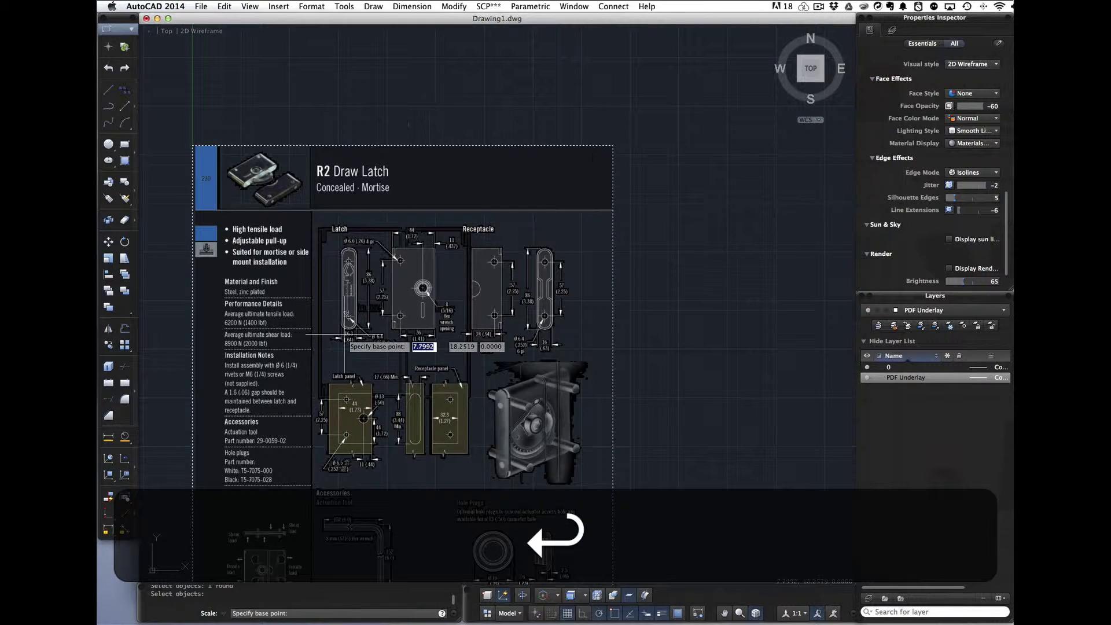
{"action": "scroll", "coordinate": [347, 333], "scroll_direction": "up", "scroll_amount": 3}
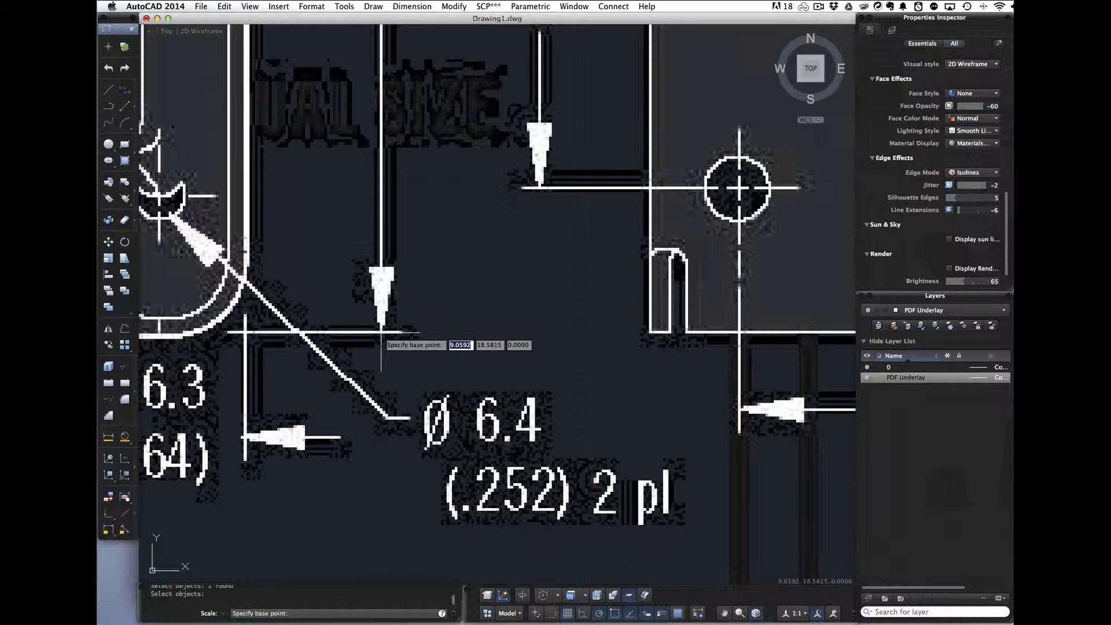
{"action": "left_click", "coordinate": [380, 332]}
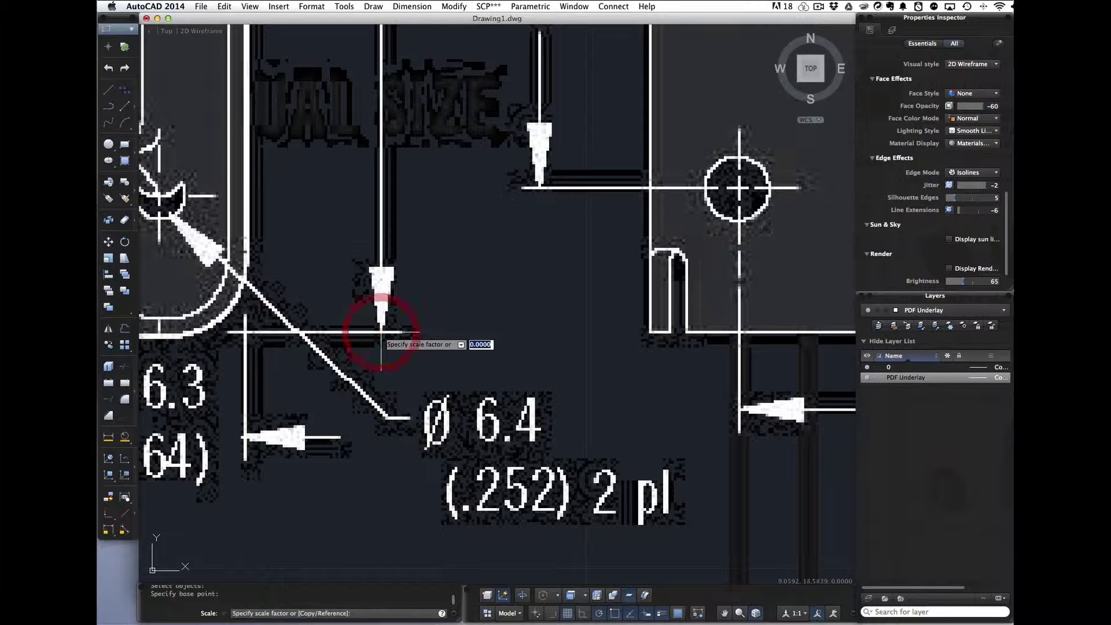
- Scale the underlay by reference, from the lower to the upper arrow tip of the 86 mm dimension, to a new length of 86
{"action": "type", "text": "r"}
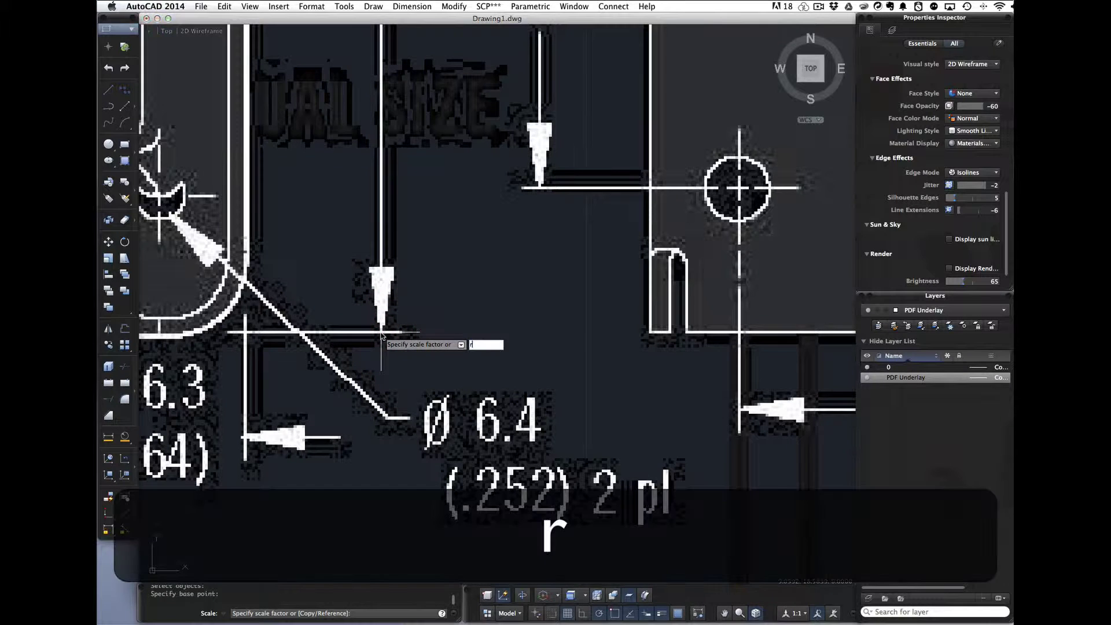
{"action": "key", "text": "Return"}
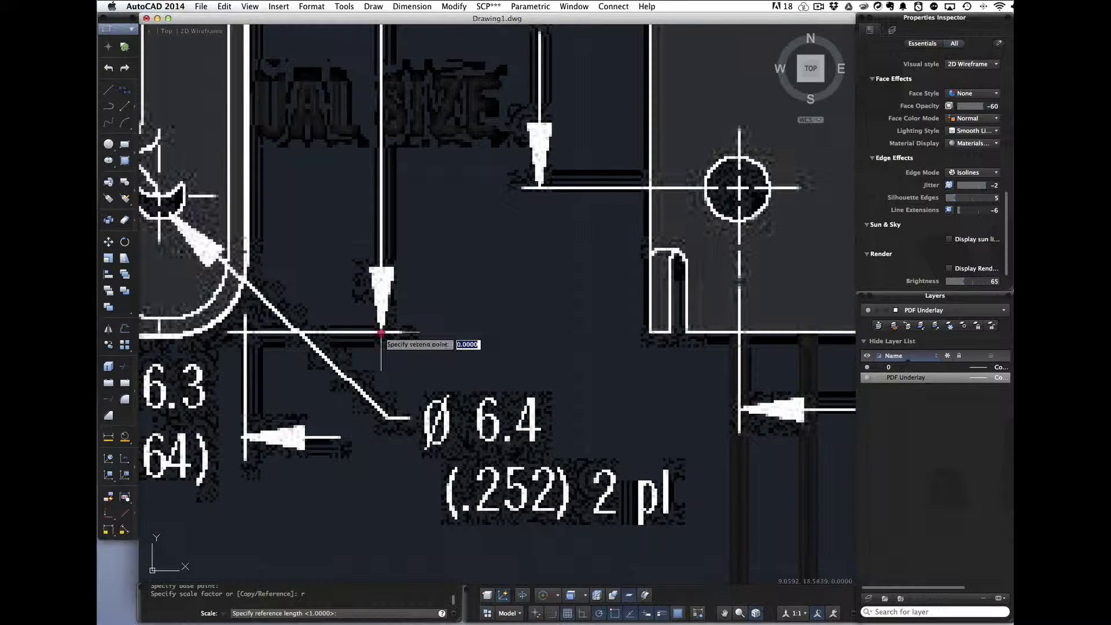
{"action": "left_click", "coordinate": [381, 331]}
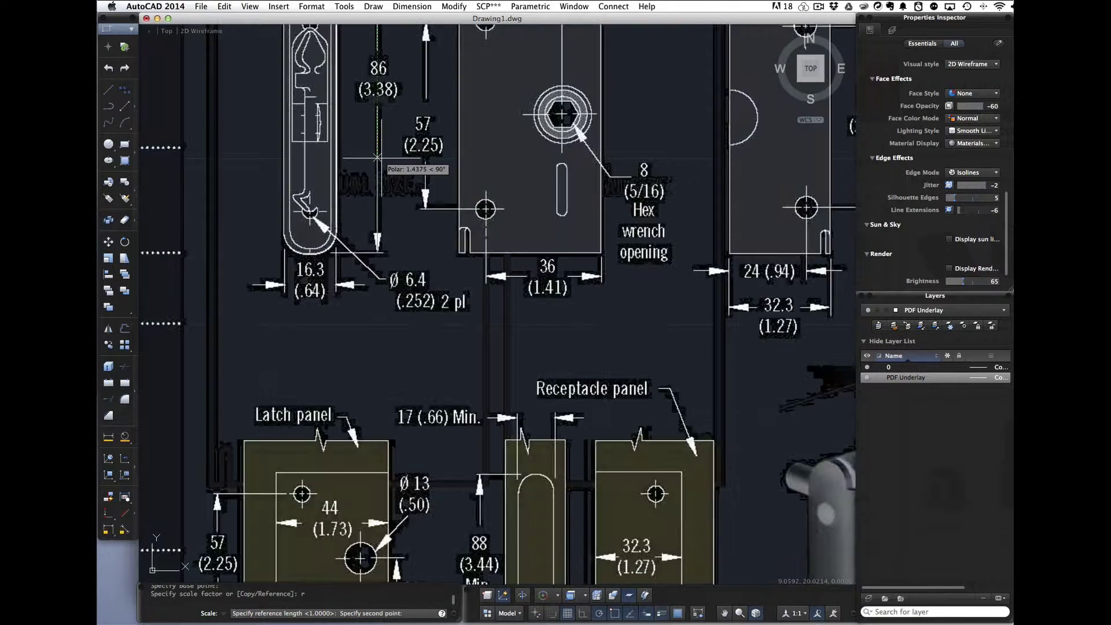
{"action": "scroll", "coordinate": [377, 156], "scroll_direction": "up", "scroll_amount": 5}
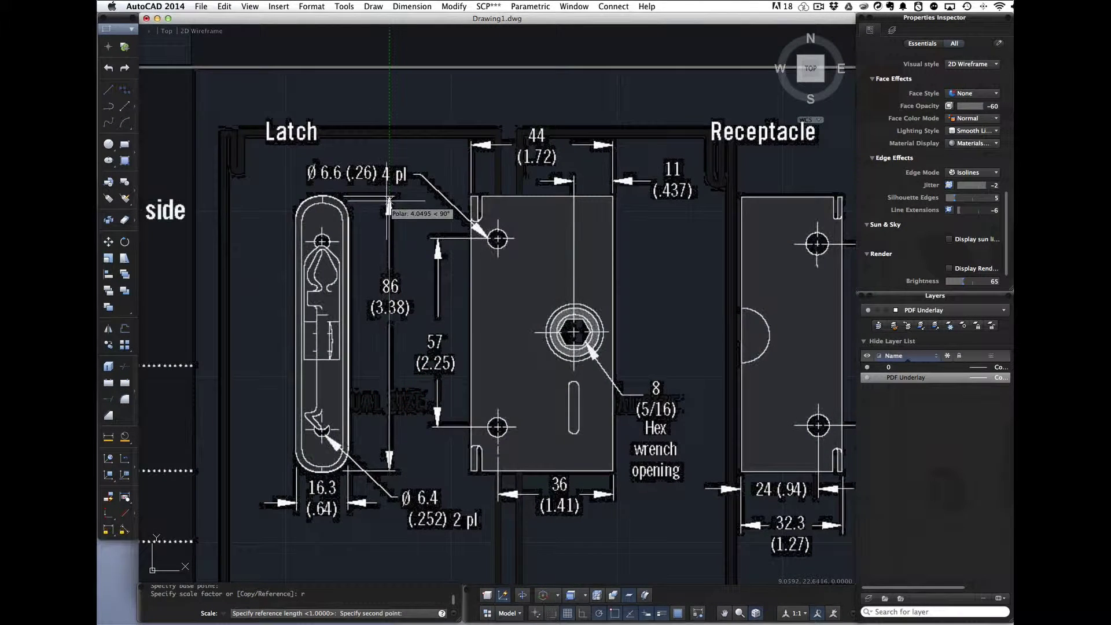
{"action": "scroll", "coordinate": [388, 197], "scroll_direction": "up", "scroll_amount": 5}
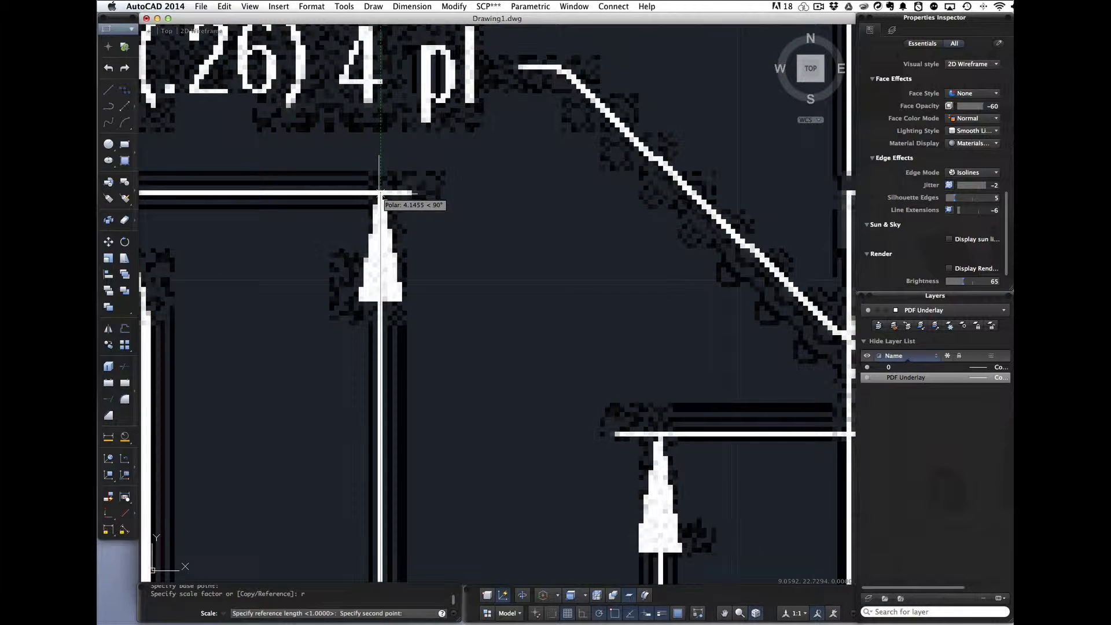
{"action": "left_click", "coordinate": [380, 193]}
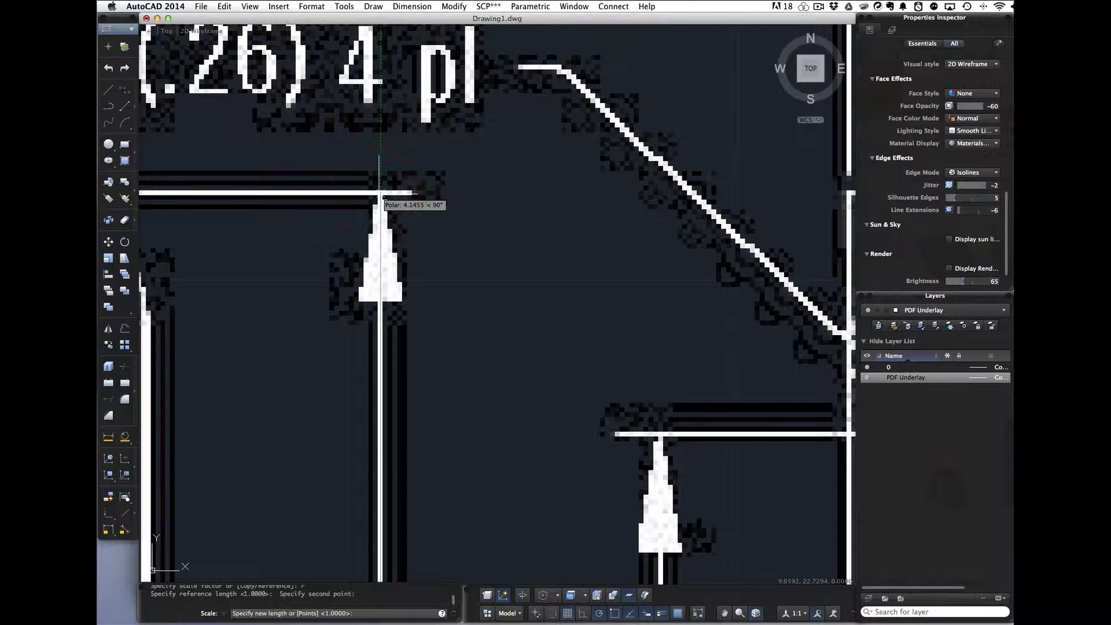
{"action": "scroll", "coordinate": [379, 193], "scroll_direction": "down", "scroll_amount": 1}
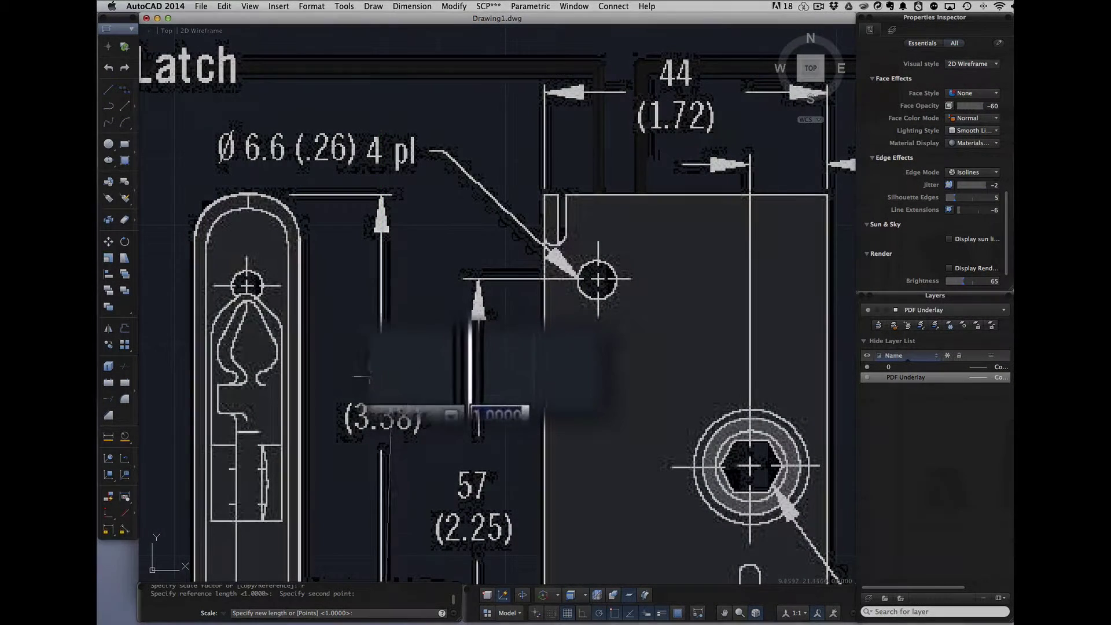
{"action": "type", "text": "86"}
{"action": "key", "text": "Return"}
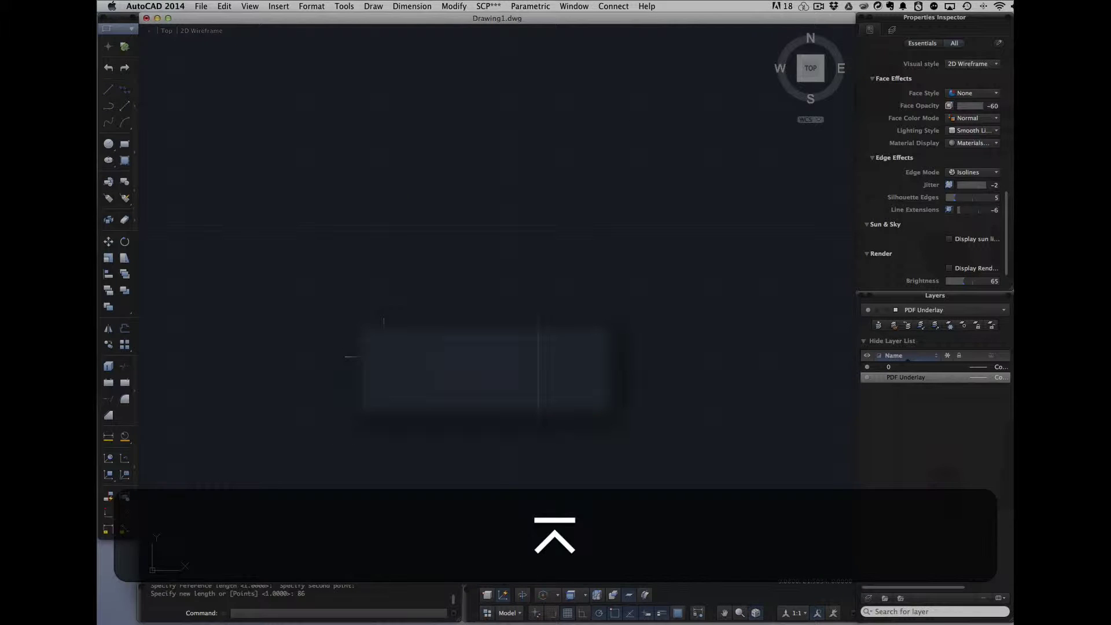
- Measure the distance between the arrow tips of the 86 mm dimension on the scaled underlay to check the scale
{"action": "scroll", "coordinate": [419, 322], "scroll_direction": "up", "scroll_amount": 5}
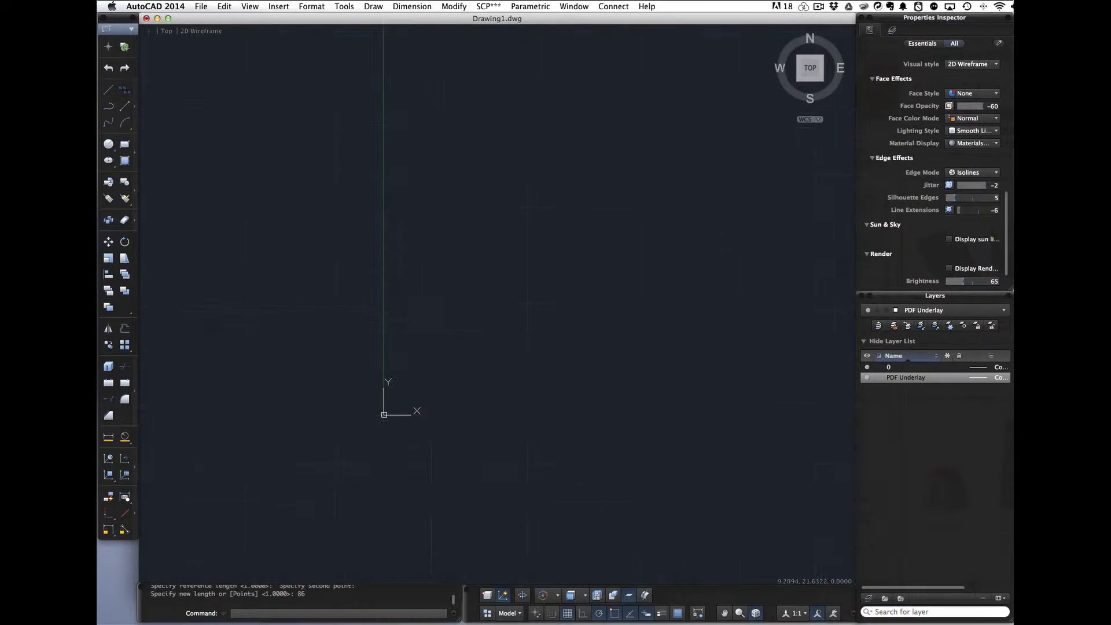
{"action": "type", "text": "z"}
{"action": "key", "text": "Return"}
{"action": "type", "text": "a"}
{"action": "key", "text": "Return"}
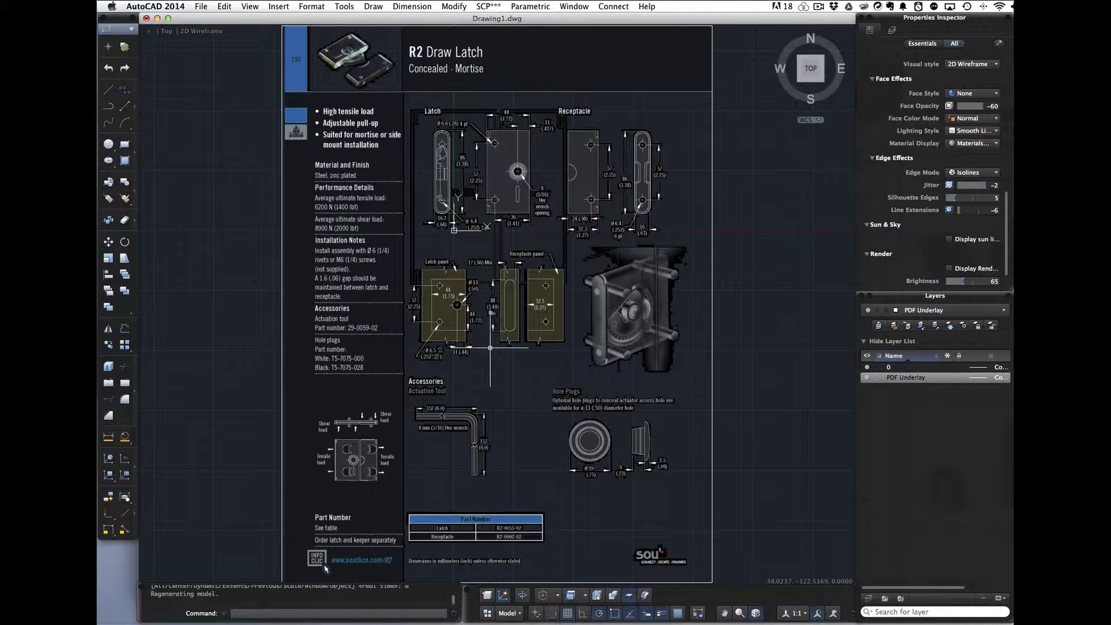
{"action": "scroll", "coordinate": [447, 165], "scroll_direction": "up", "scroll_amount": 6}
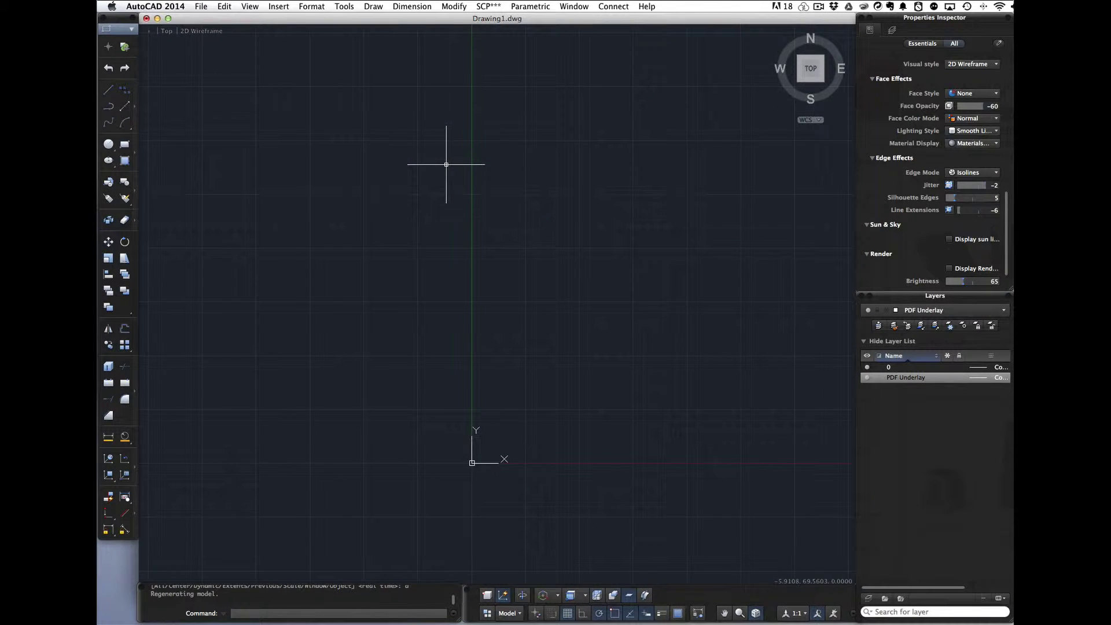
{"action": "middle_click_drag", "start_coordinate": [447, 165], "coordinate": [425, 243]}
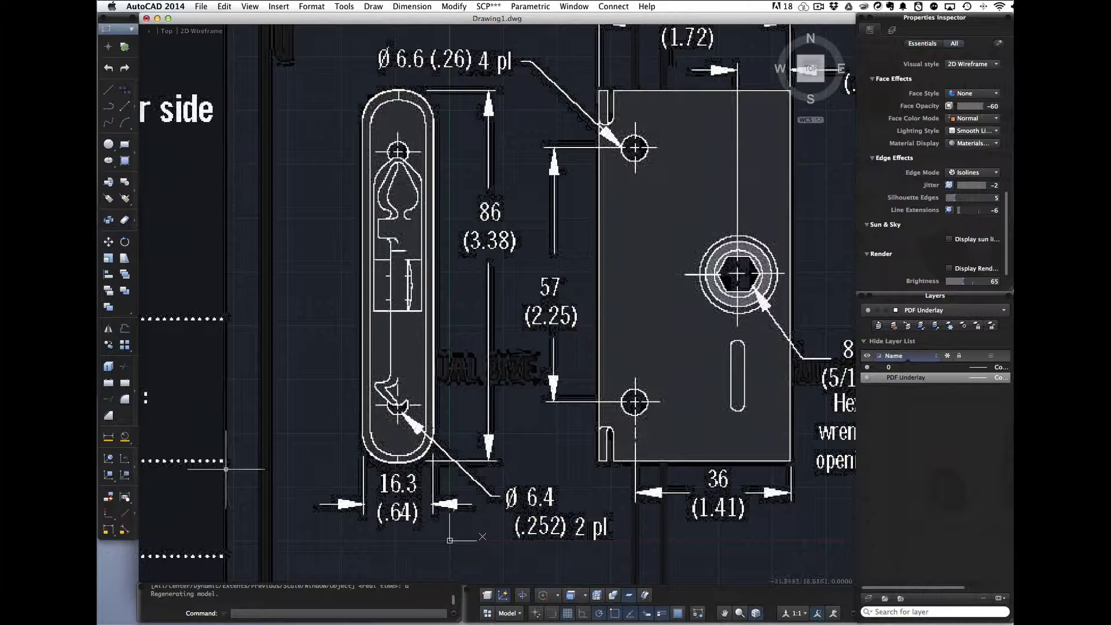
{"action": "left_click", "coordinate": [124, 436]}
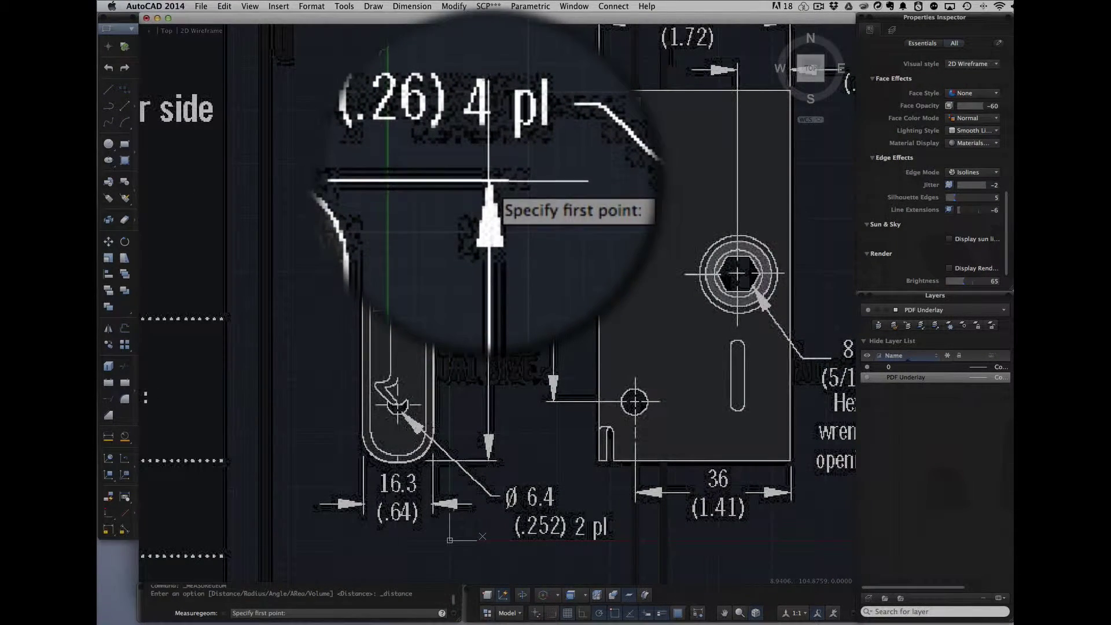
{"action": "left_click", "coordinate": [489, 89]}
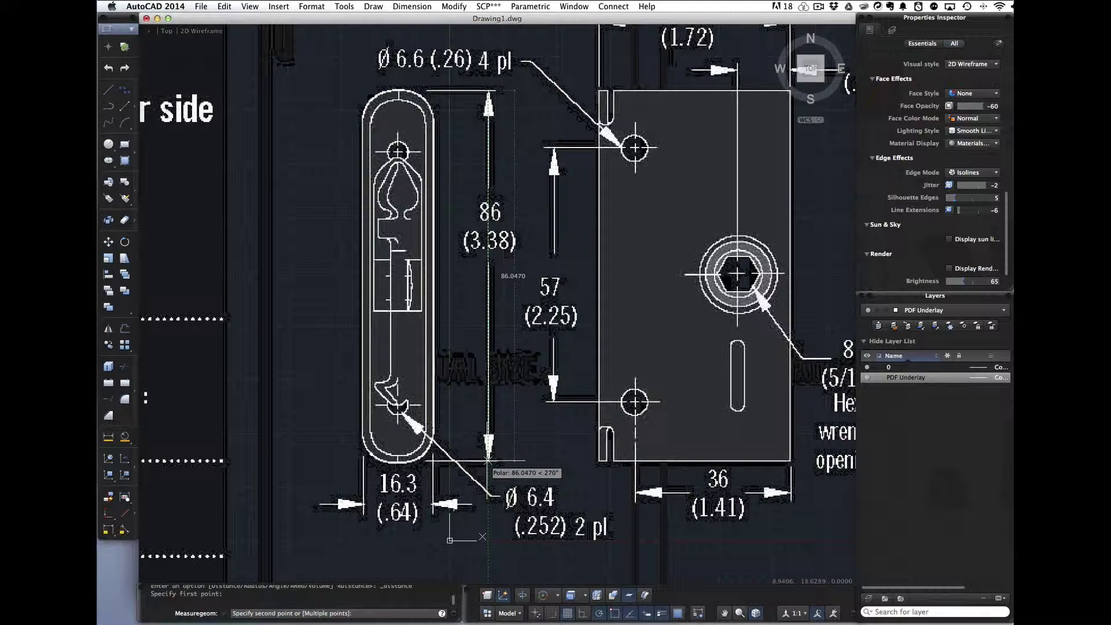
{"action": "key", "text": "Escape"}
- Draw a rectangle 16.3 wide and 86 high from the lower-left corner of the latch's front-view outline
{"action": "scroll", "coordinate": [544, 367], "scroll_direction": "down", "scroll_amount": 1}
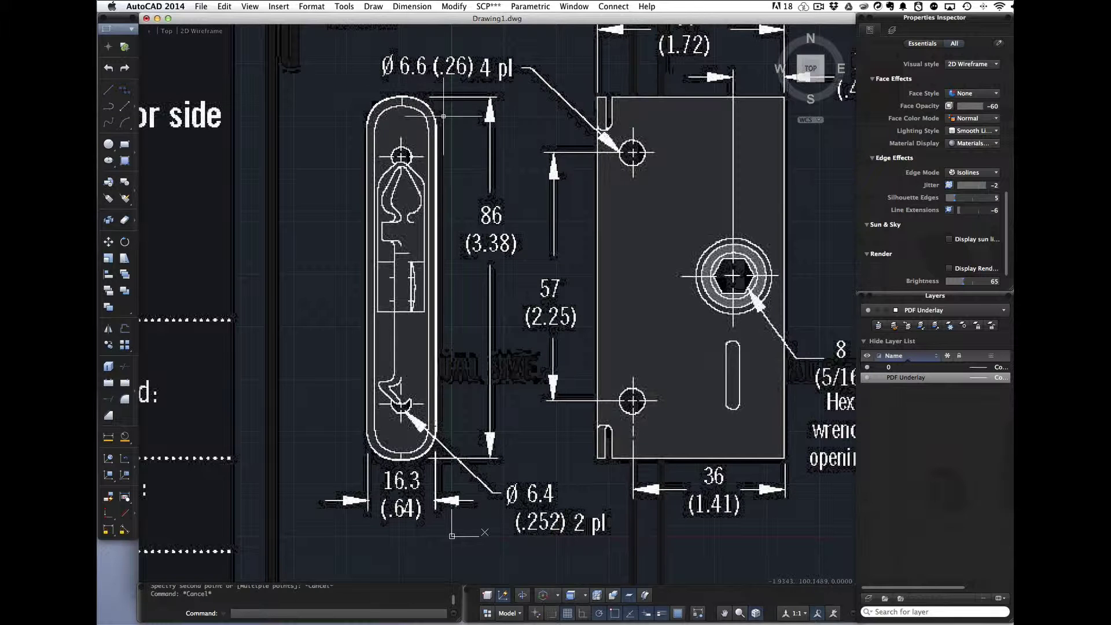
{"action": "middle_click_drag", "start_coordinate": [455, 347], "coordinate": [540, 347]}
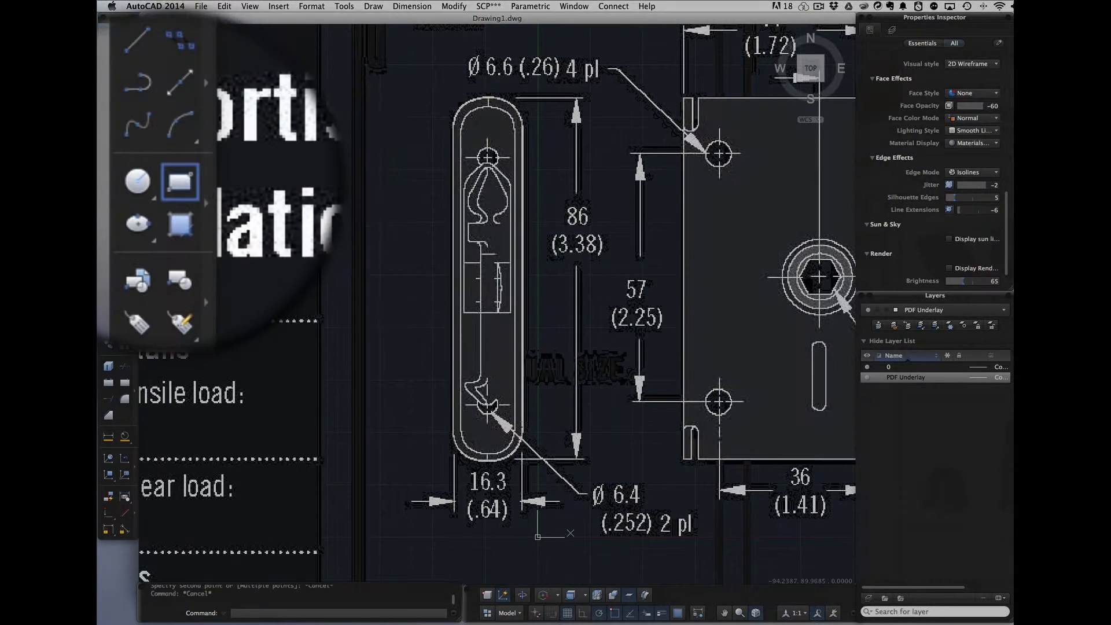
{"action": "left_click", "coordinate": [125, 143]}
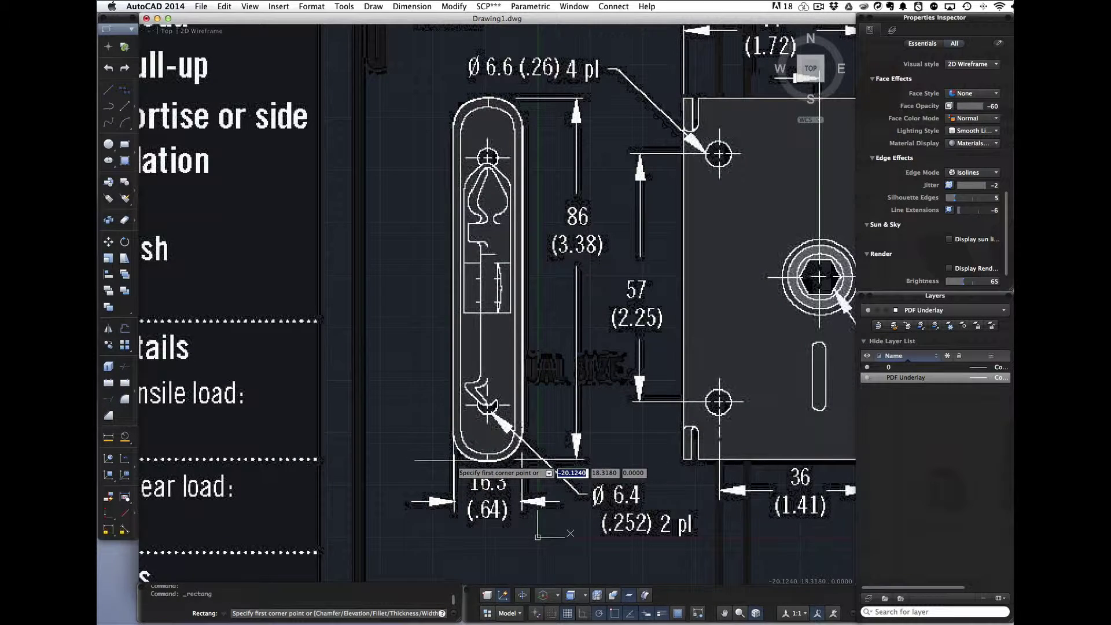
{"action": "left_click", "coordinate": [453, 461]}
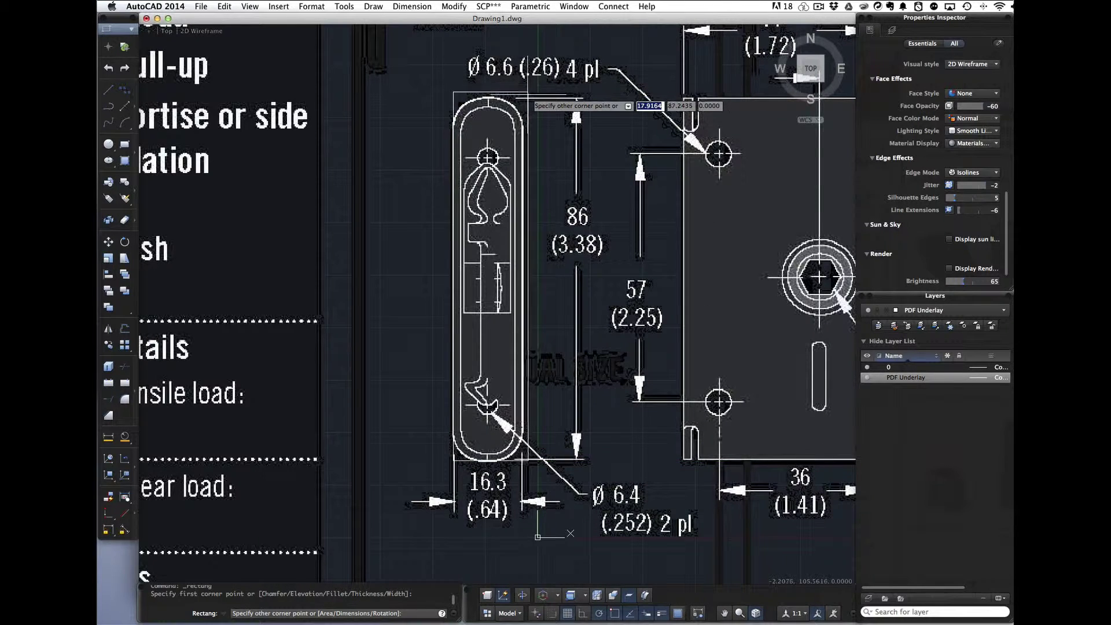
{"action": "type", "text": "16.3"}
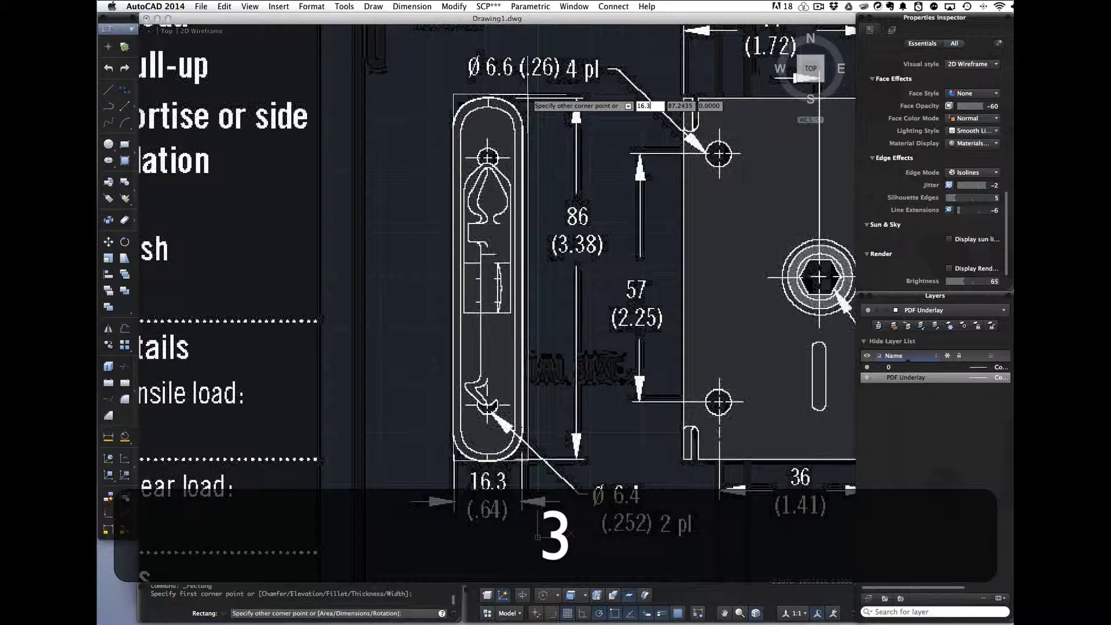
{"action": "key", "text": "Tab"}
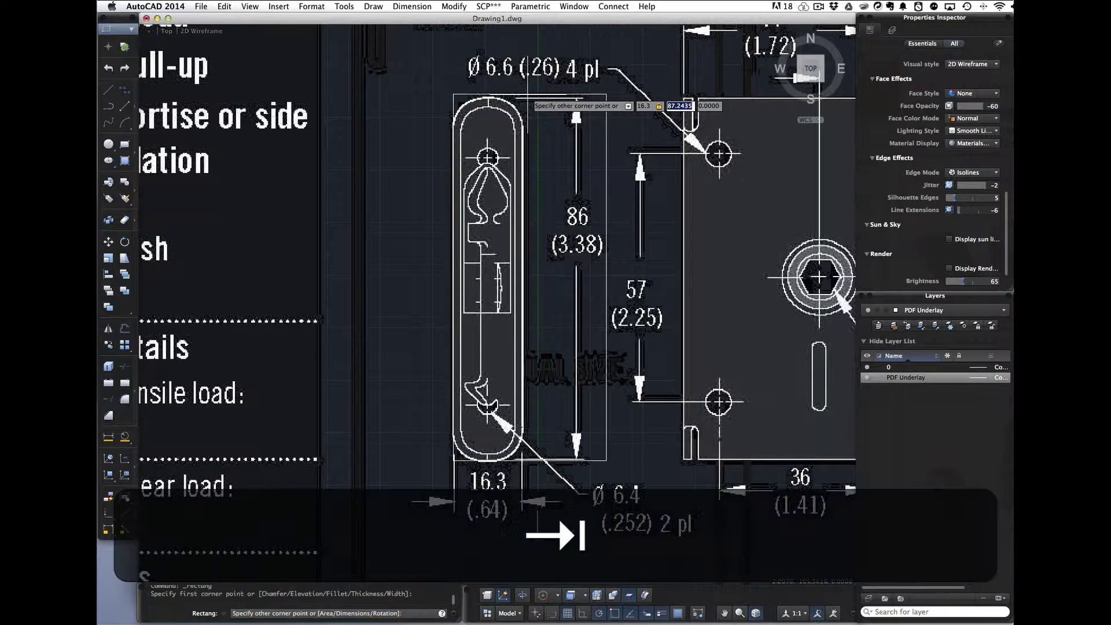
{"action": "type", "text": "86"}
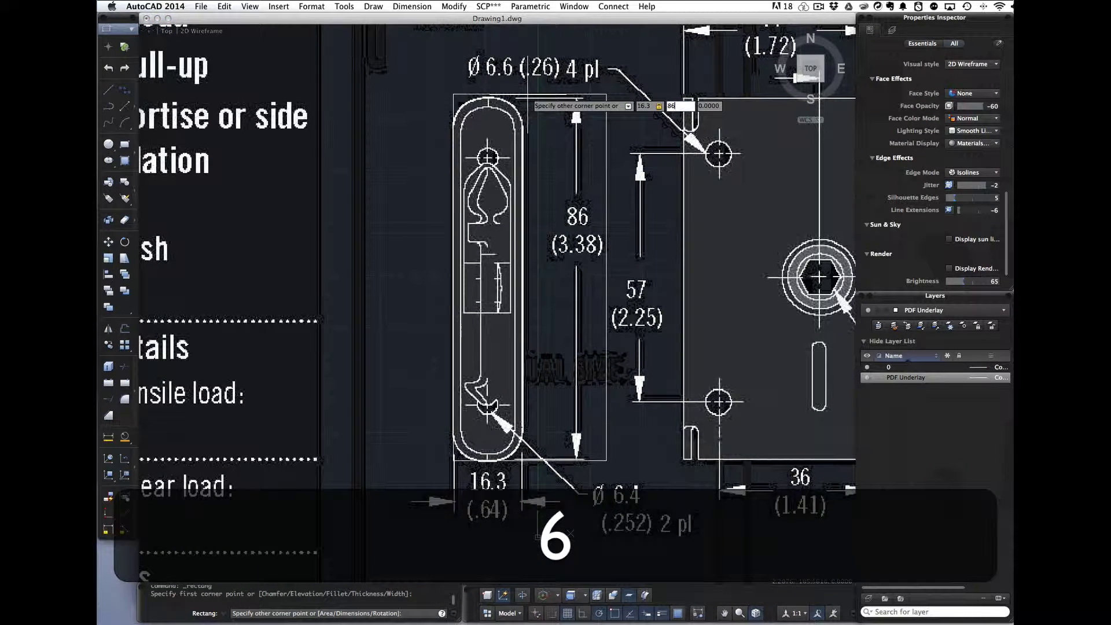
{"action": "key", "text": "Return"}
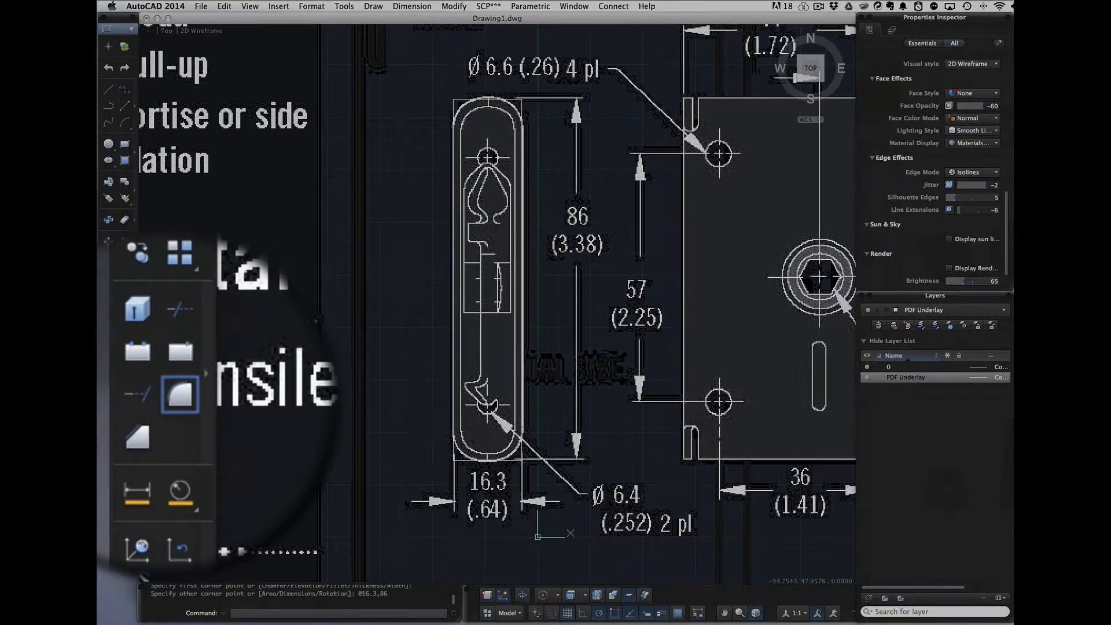
- Start a fillet with radius 10 on the rectangle, picking its bottom edge as the first object
{"action": "left_click", "coordinate": [124, 398]}
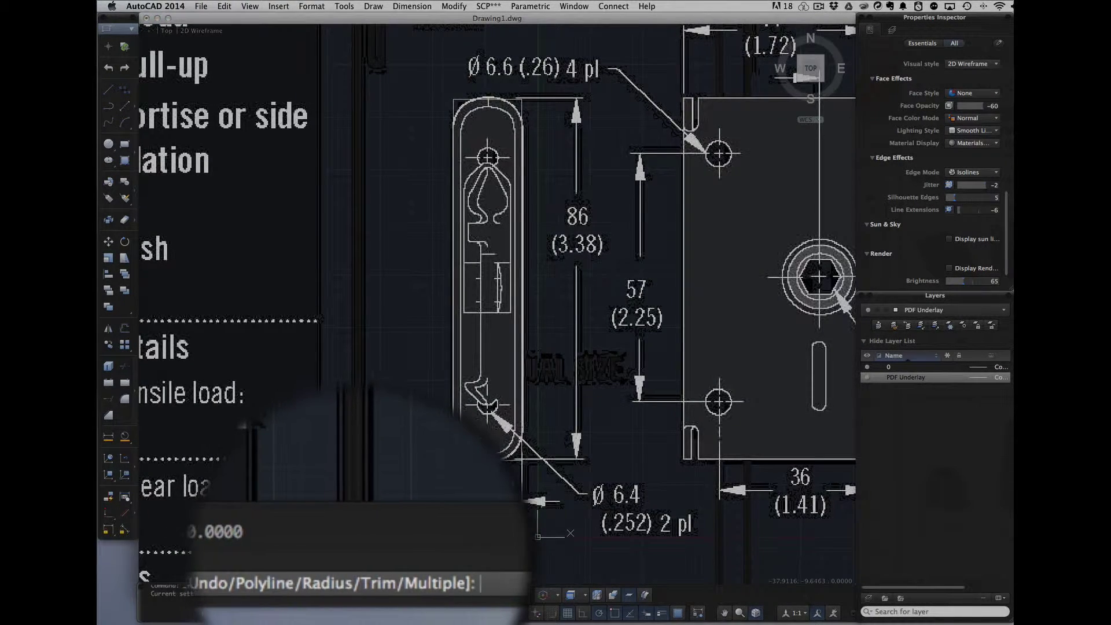
{"action": "type", "text": "r"}
{"action": "key", "text": "Return"}
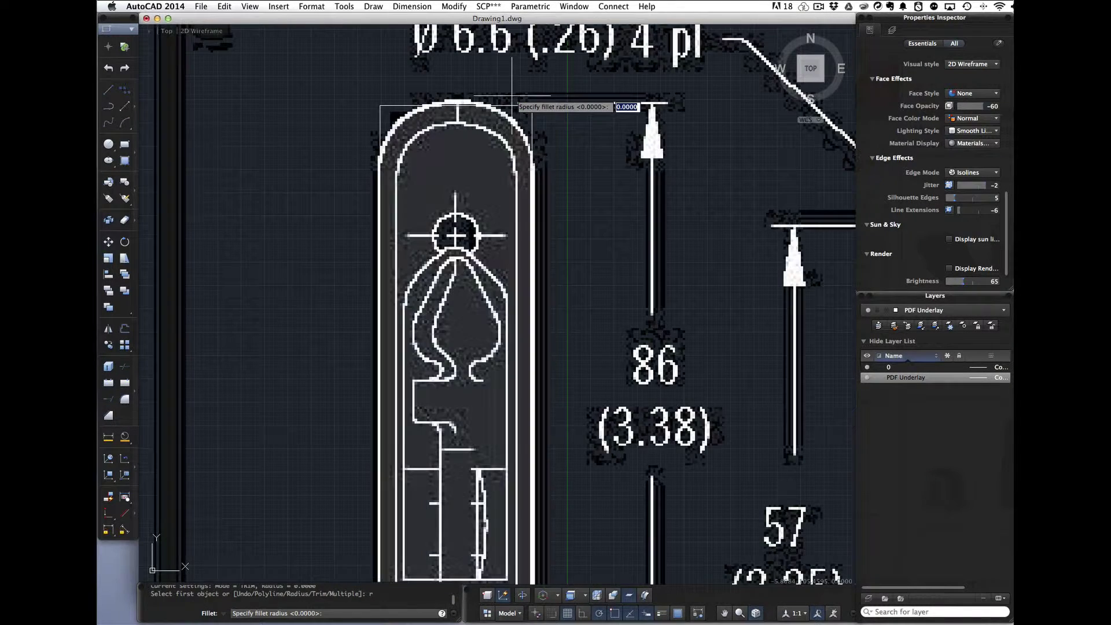
{"action": "scroll", "coordinate": [506, 102], "scroll_direction": "down", "scroll_amount": 5}
{"action": "scroll", "coordinate": [506, 236], "scroll_direction": "up", "scroll_amount": 6}
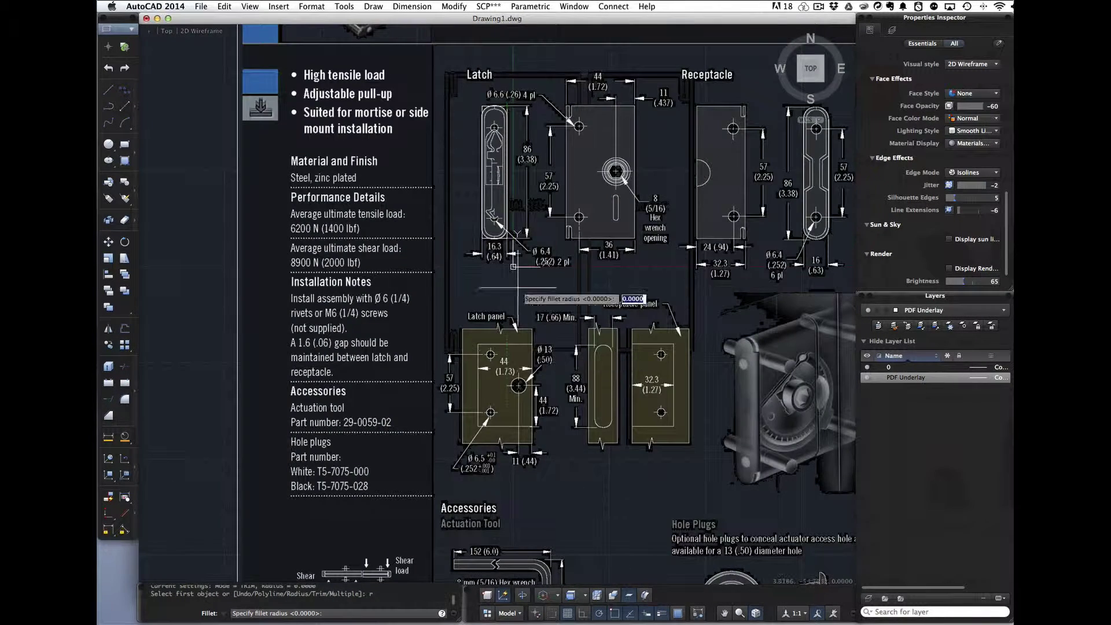
{"action": "scroll", "coordinate": [501, 236], "scroll_direction": "up", "scroll_amount": 6}
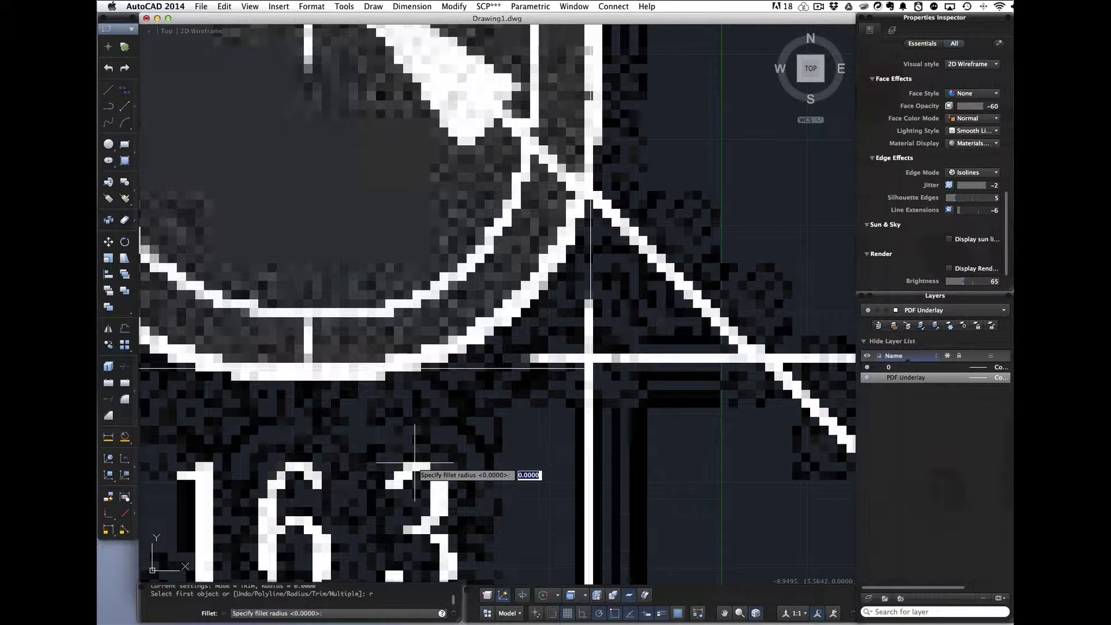
{"action": "type", "text": "10"}
{"action": "key", "text": "Return"}
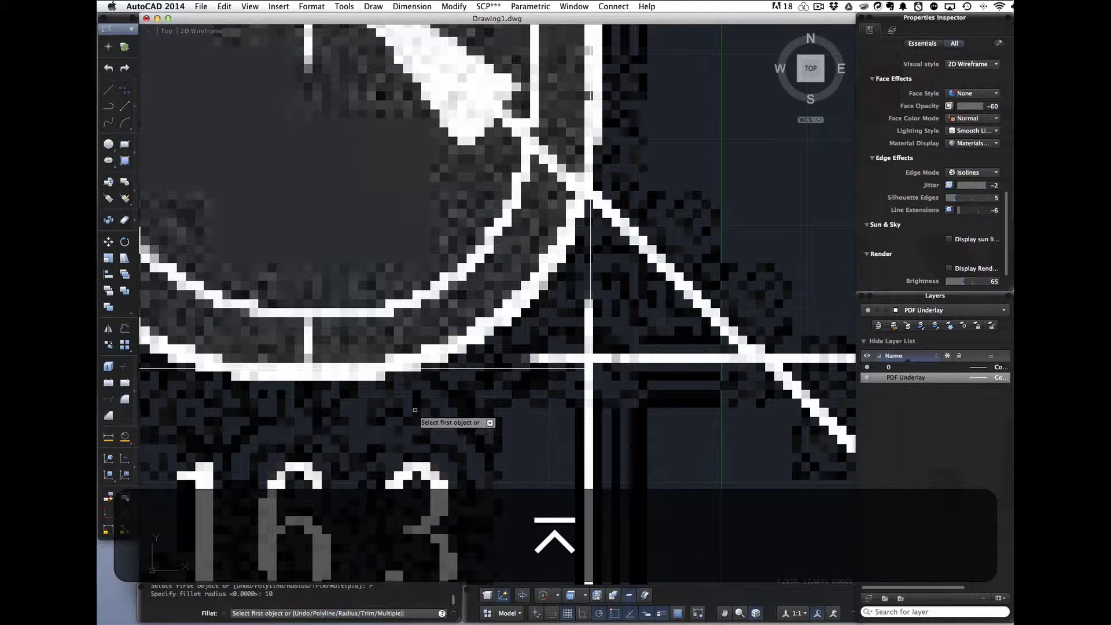
{"action": "left_click", "coordinate": [441, 368]}
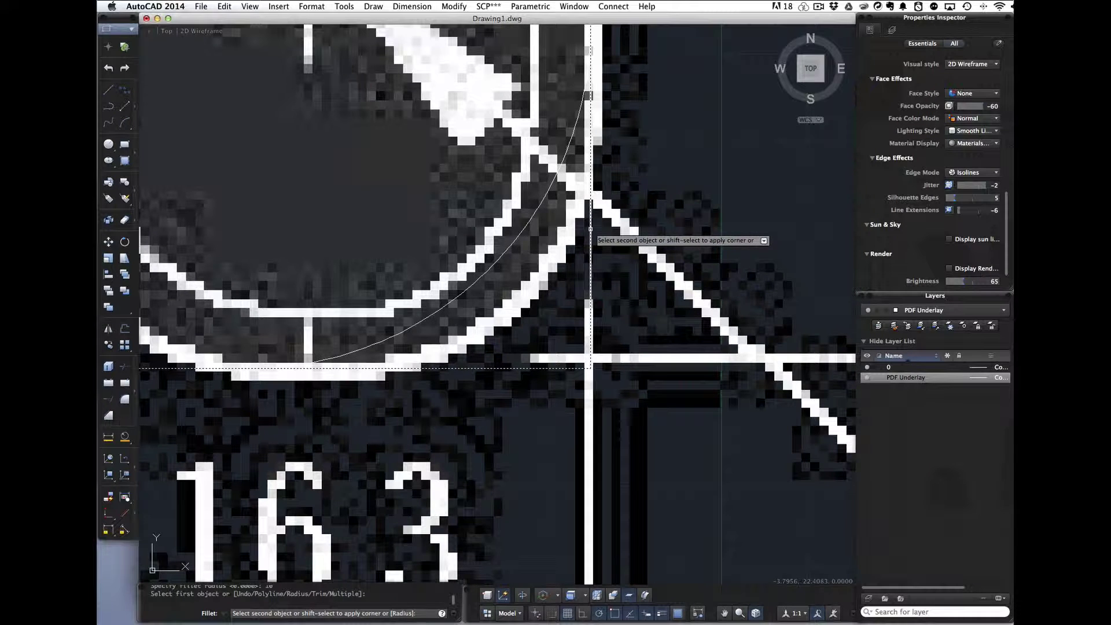
- Try a fillet radius of 5 and preview it on the rectangle's lower-right corner
{"action": "type", "text": "r"}
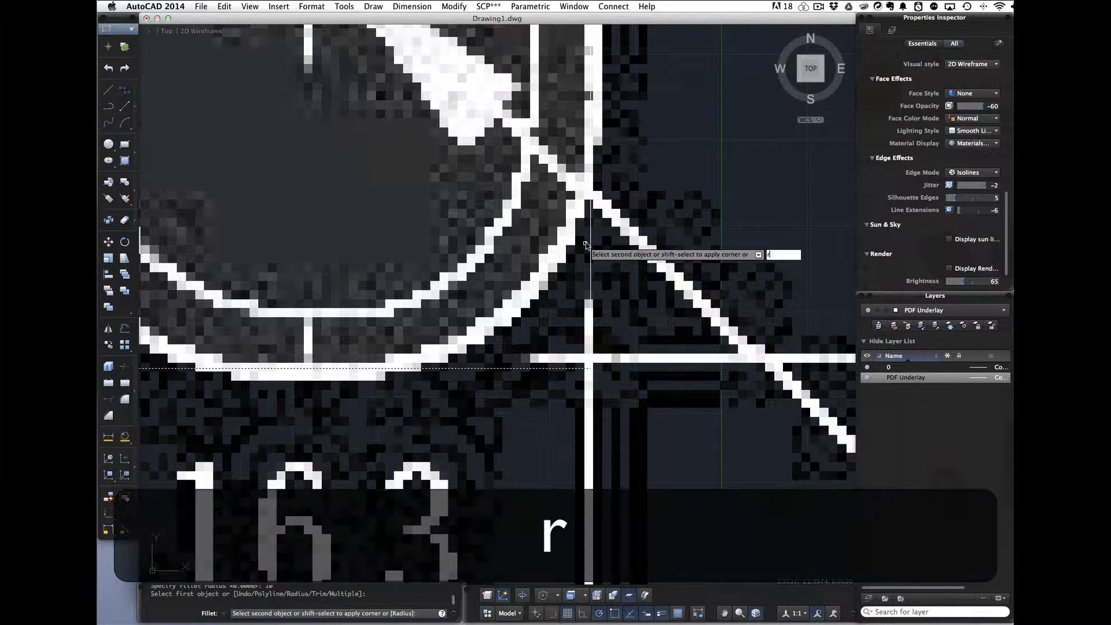
{"action": "key", "text": "Return"}
{"action": "type", "text": "5"}
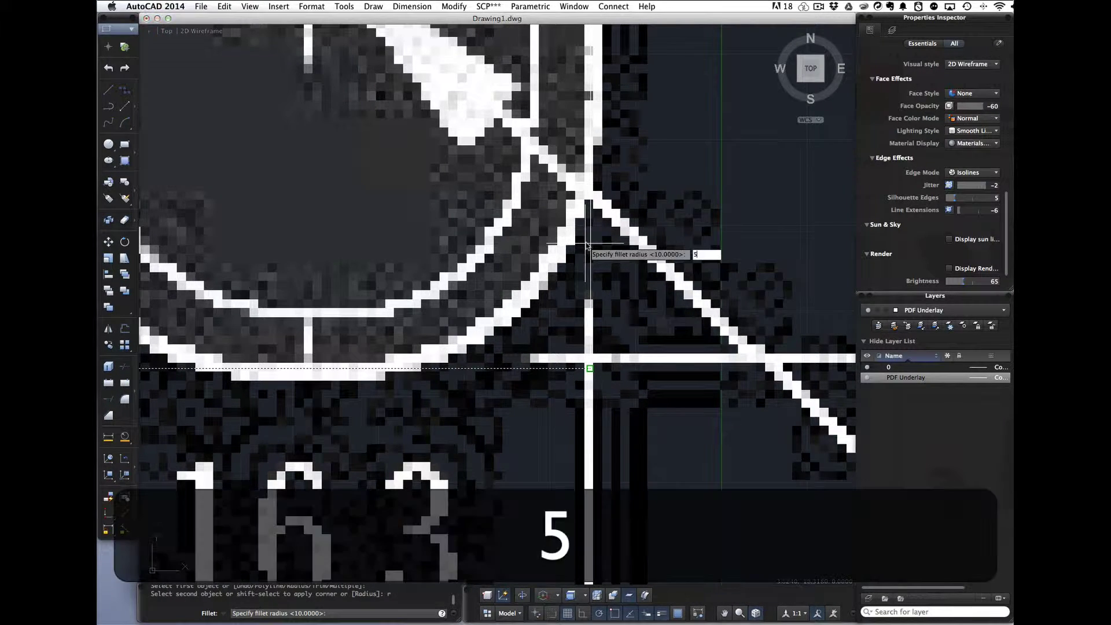
{"action": "key", "text": "Return"}
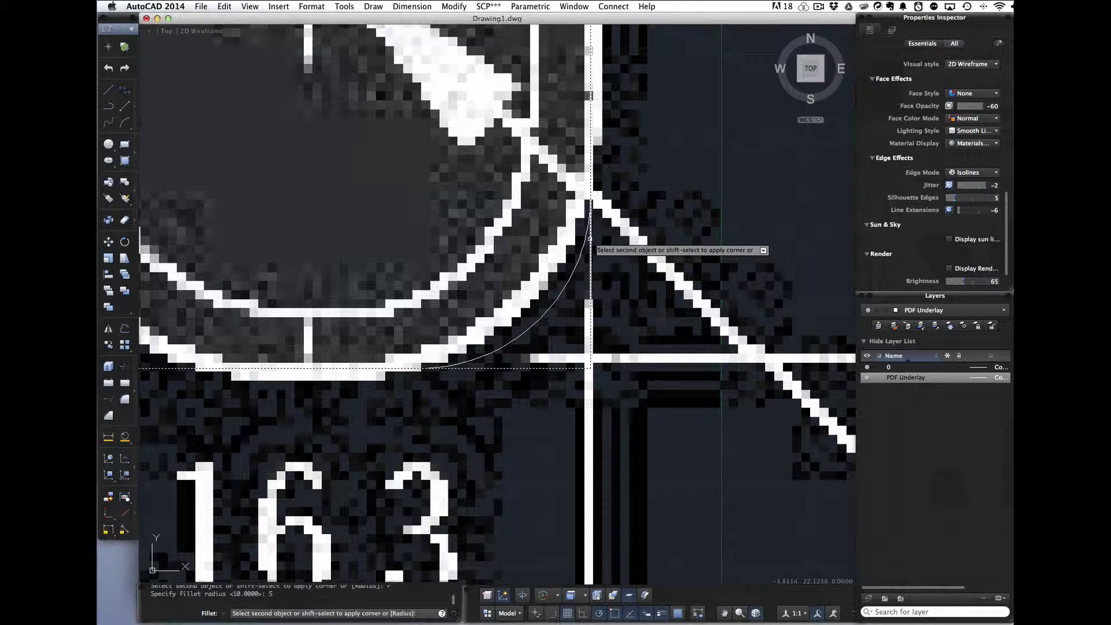
- Change the fillet radius to 7 and round the rectangle's lower-right corner to follow the underlay's curve
{"action": "type", "text": "r"}
{"action": "key", "text": "Return"}
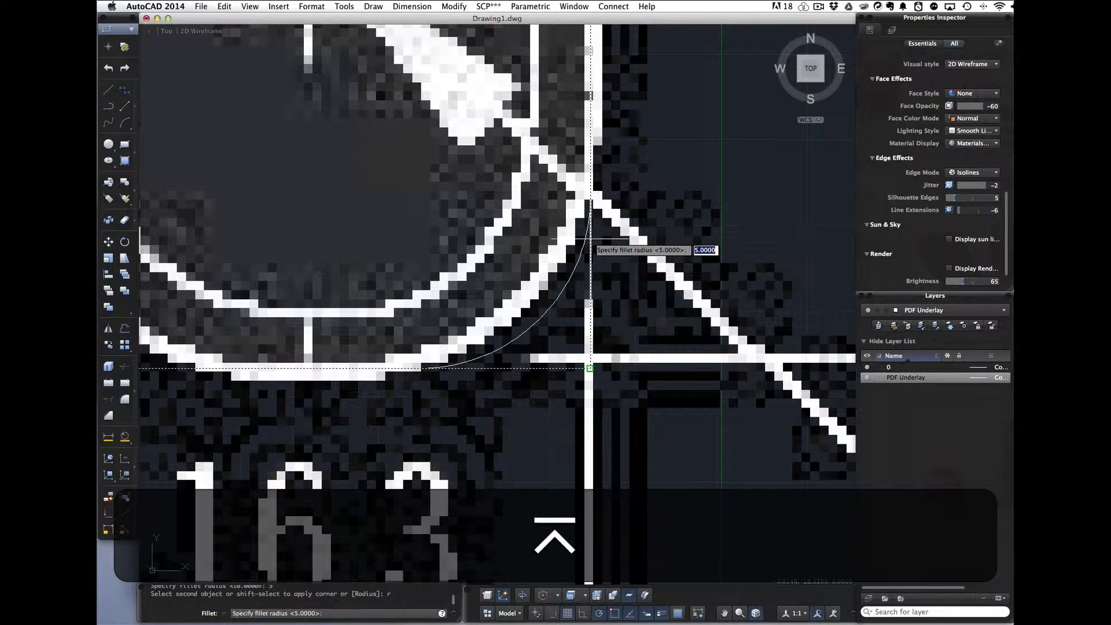
{"action": "type", "text": "7"}
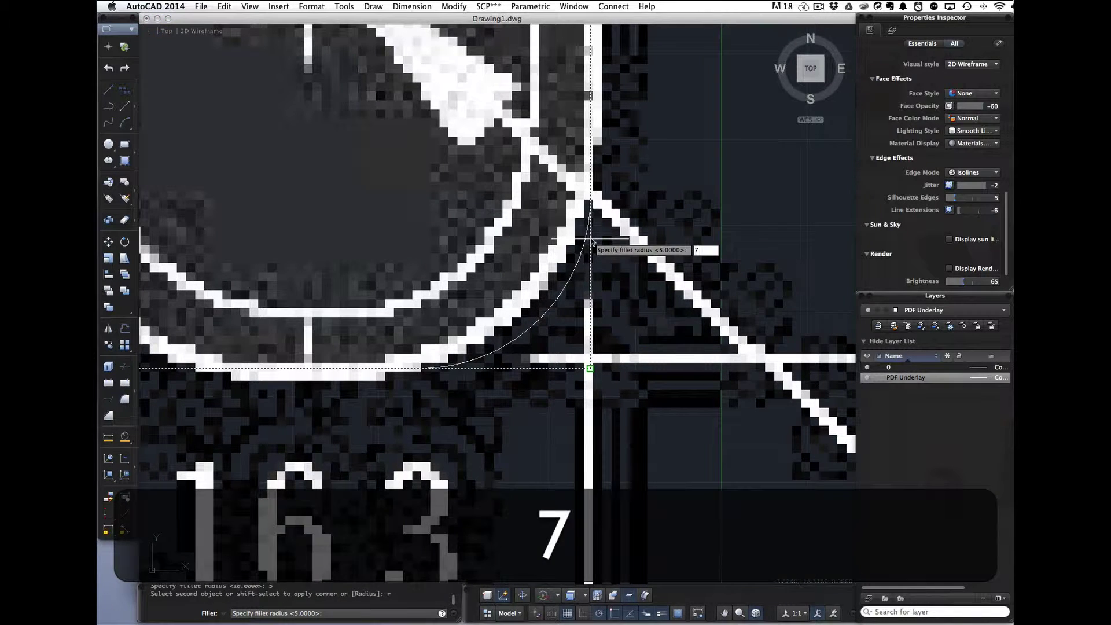
{"action": "key", "text": "Return"}
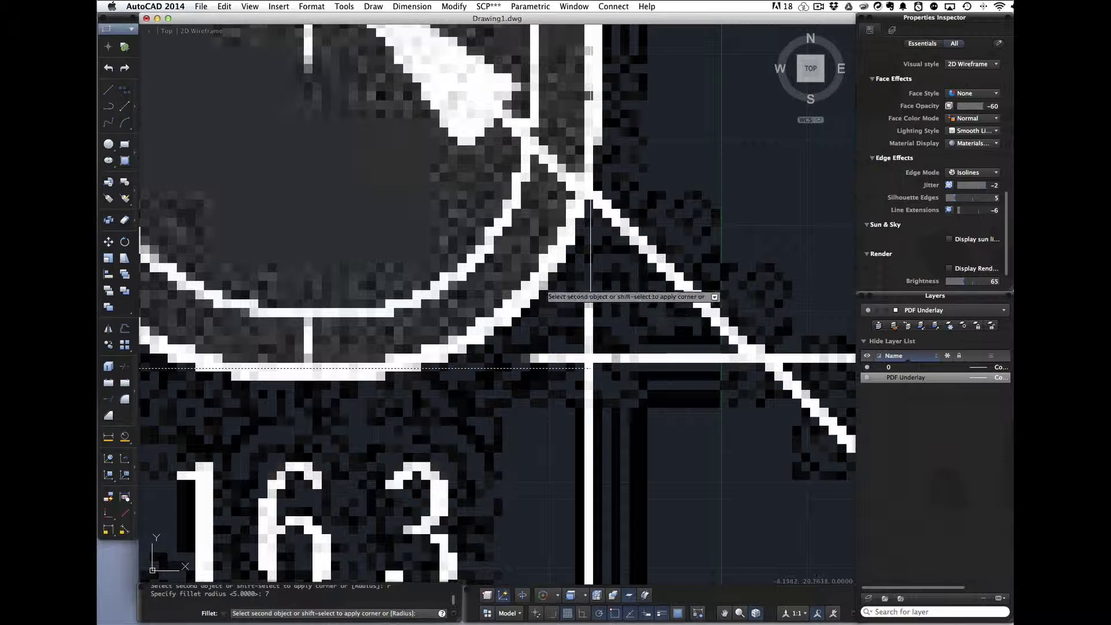
{"action": "left_click", "coordinate": [590, 253]}
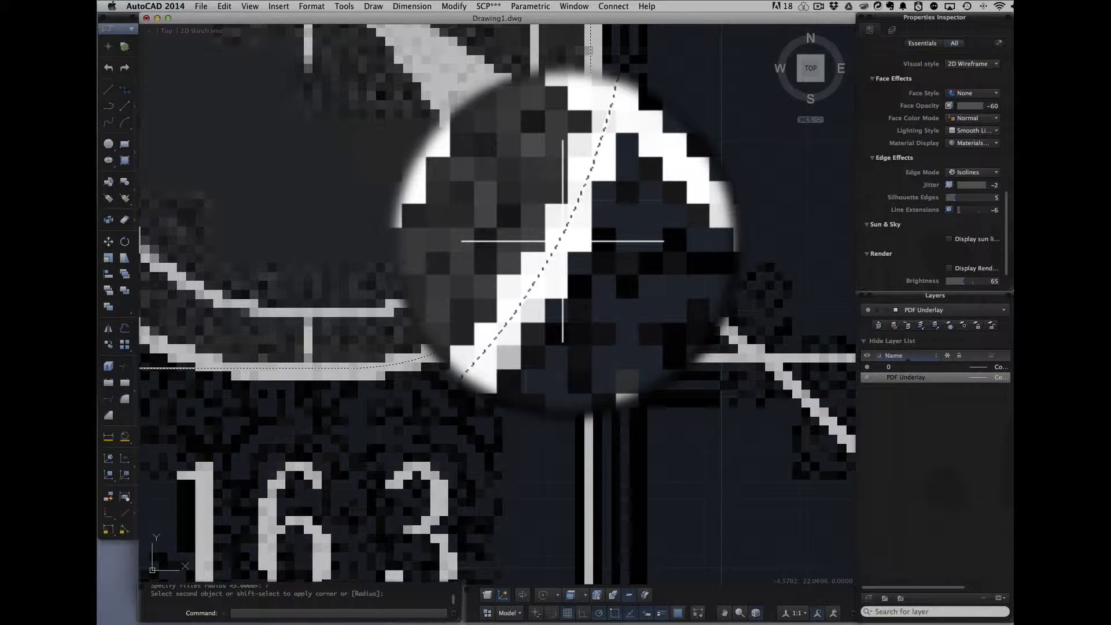
- Check the rounded corner against the underlay and fillet the rectangle's lower-left corner with the same radius of 7
{"action": "scroll", "coordinate": [561, 241], "scroll_direction": "up", "scroll_amount": 5}
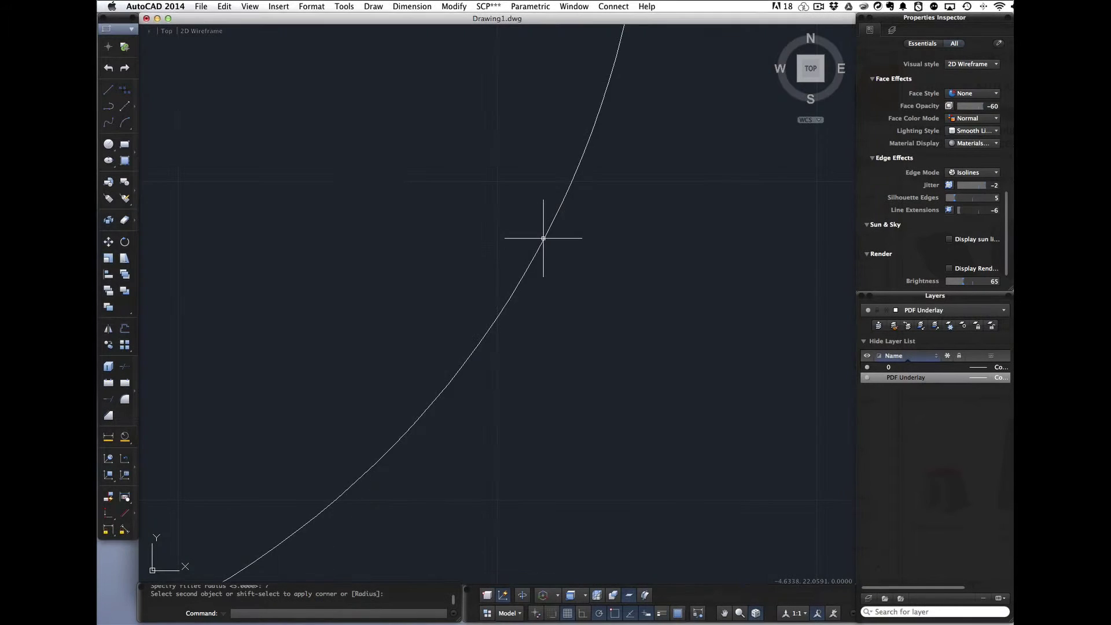
{"action": "scroll", "coordinate": [542, 238], "scroll_direction": "down", "scroll_amount": 3}
{"action": "mouse_move", "coordinate": [543, 238]}
{"action": "middle_mouse_down"}
{"action": "mouse_move", "coordinate": [692, 233]}
{"action": "mouse_move", "coordinate": [839, 258]}
{"action": "middle_mouse_up"}
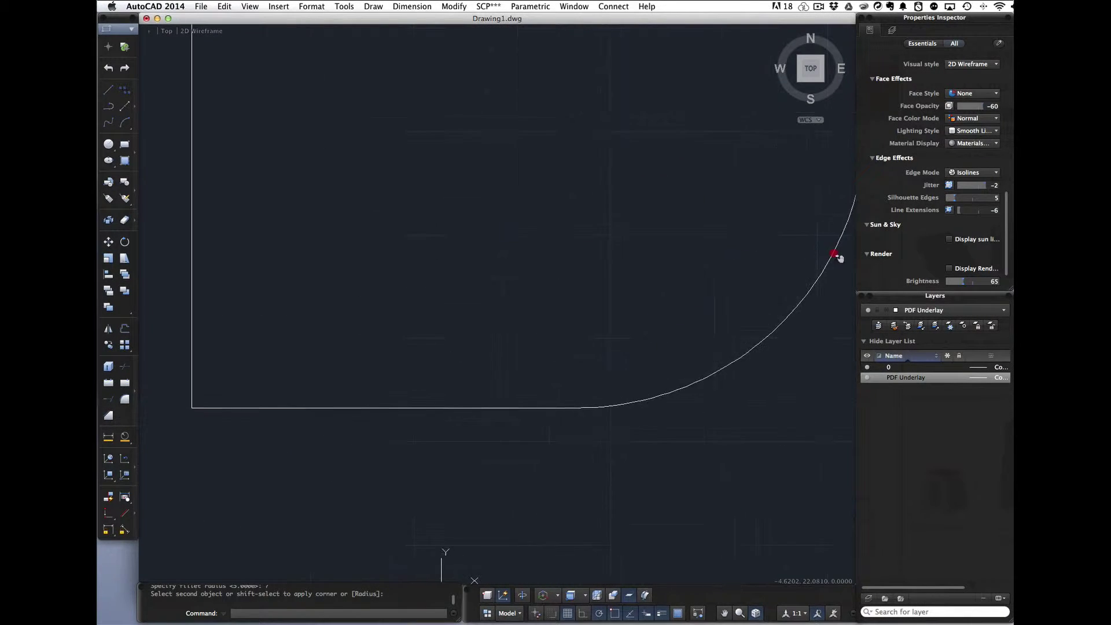
{"action": "scroll", "coordinate": [810, 248], "scroll_direction": "up", "scroll_amount": 5}
{"action": "scroll", "coordinate": [802, 246], "scroll_direction": "down", "scroll_amount": 5}
{"action": "middle_click_drag", "start_coordinate": [544, 288], "coordinate": [617, 277]}
{"action": "key", "text": "Return"}
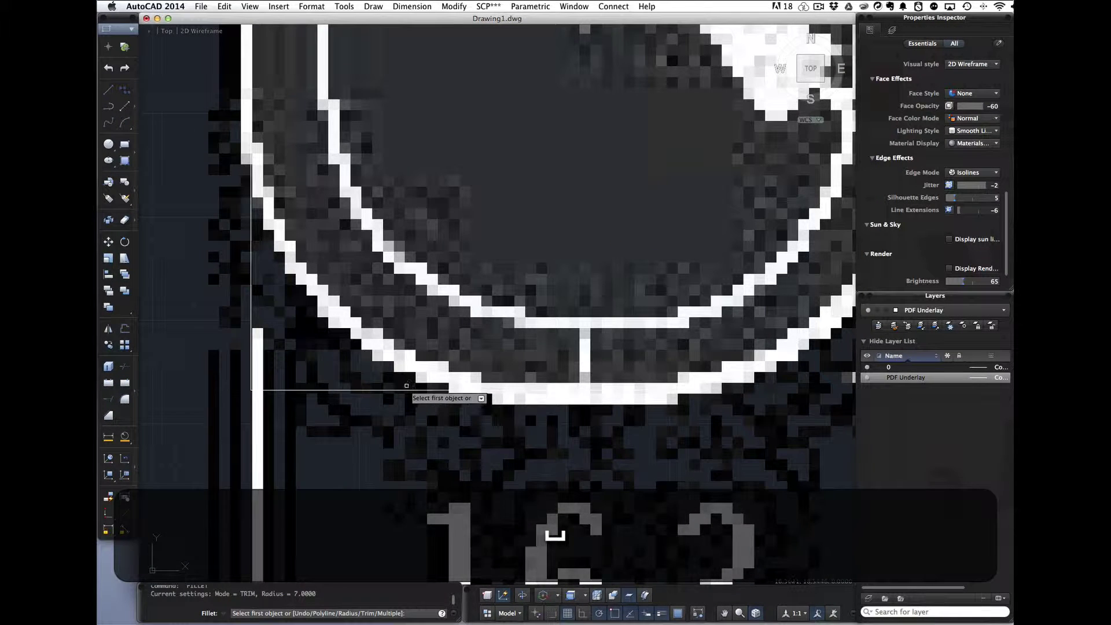
{"action": "left_click", "coordinate": [405, 391]}
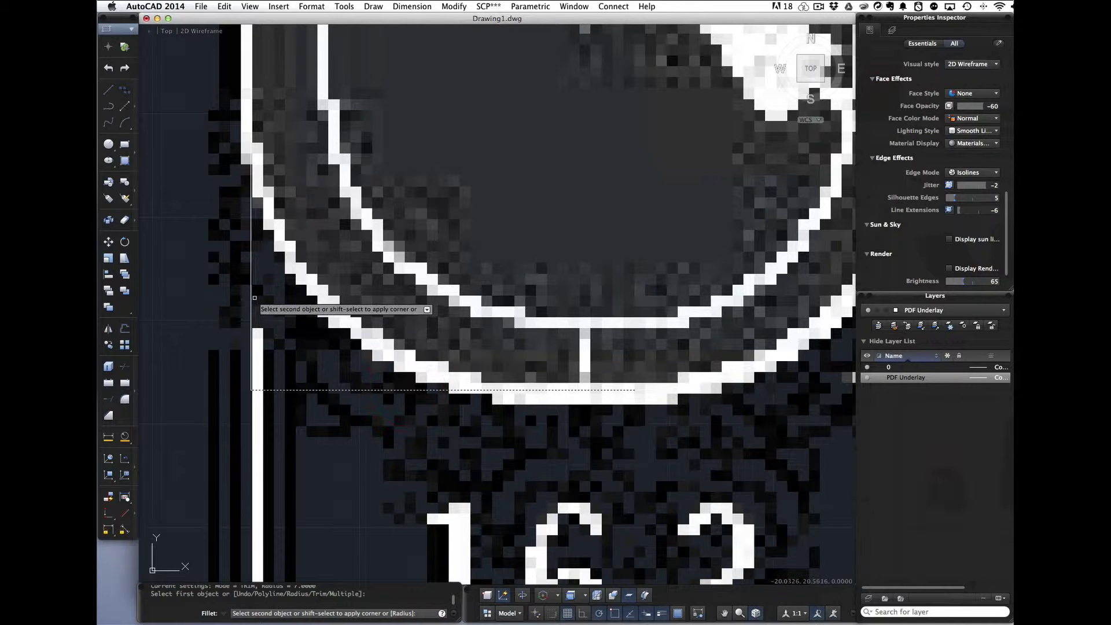
{"action": "left_click", "coordinate": [250, 292]}
- Fillet the upper-left and upper-right corners of the rectangle with the same radius of 7
{"action": "scroll", "coordinate": [250, 293], "scroll_direction": "down", "scroll_amount": 10}
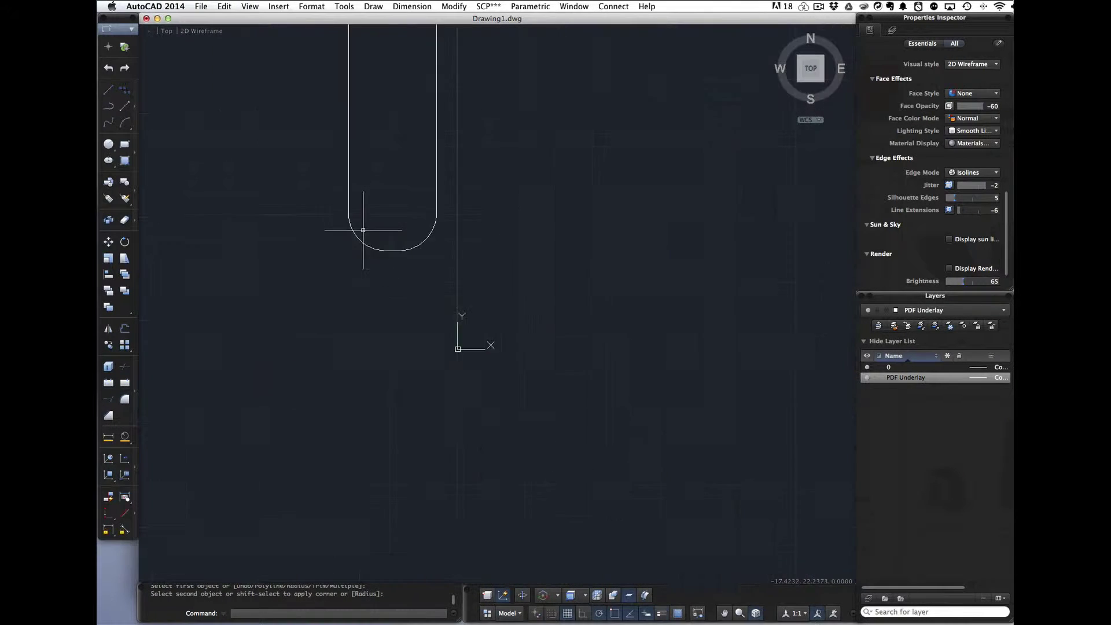
{"action": "scroll", "coordinate": [357, 205], "scroll_direction": "up", "scroll_amount": 6}
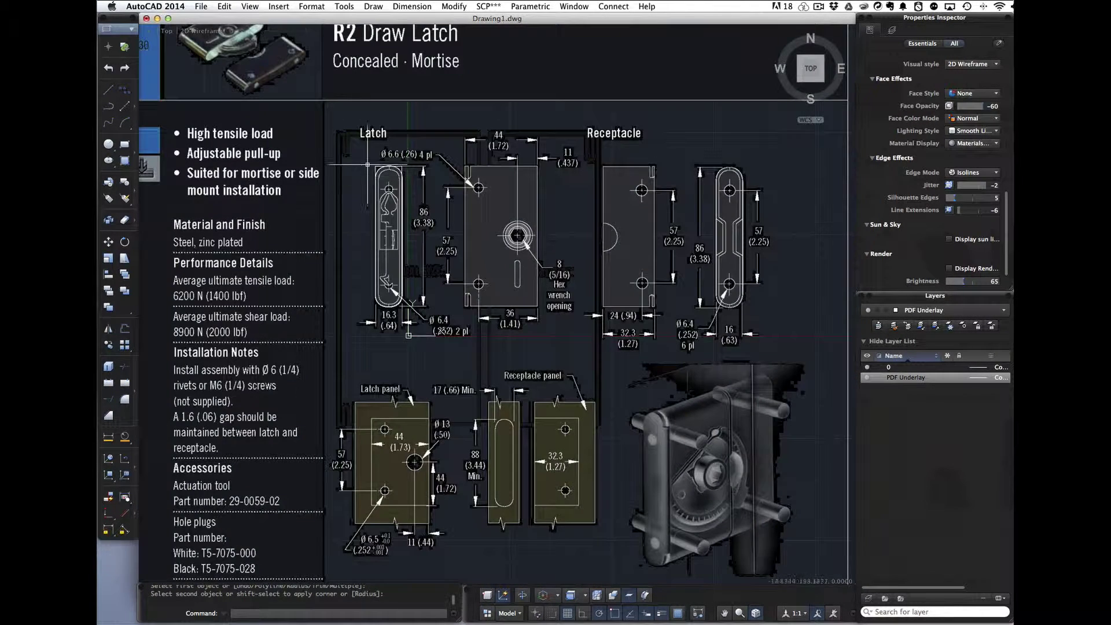
{"action": "scroll", "coordinate": [382, 158], "scroll_direction": "up", "scroll_amount": 5}
{"action": "key", "text": "Return"}
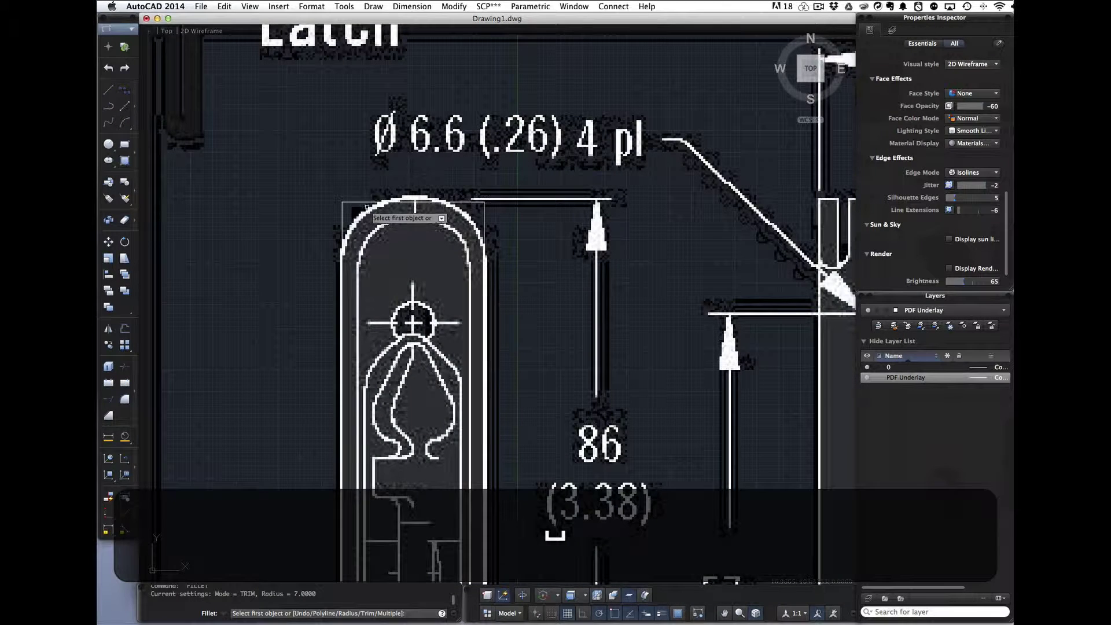
{"action": "left_click", "coordinate": [349, 208]}
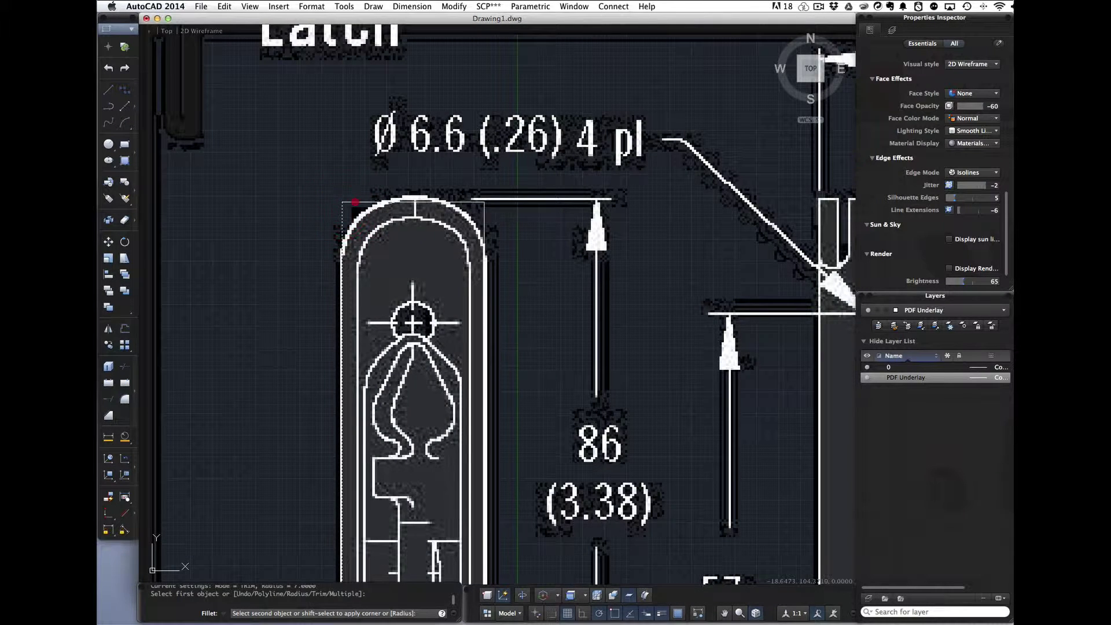
{"action": "key", "text": "Return"}
{"action": "left_click", "coordinate": [460, 200]}
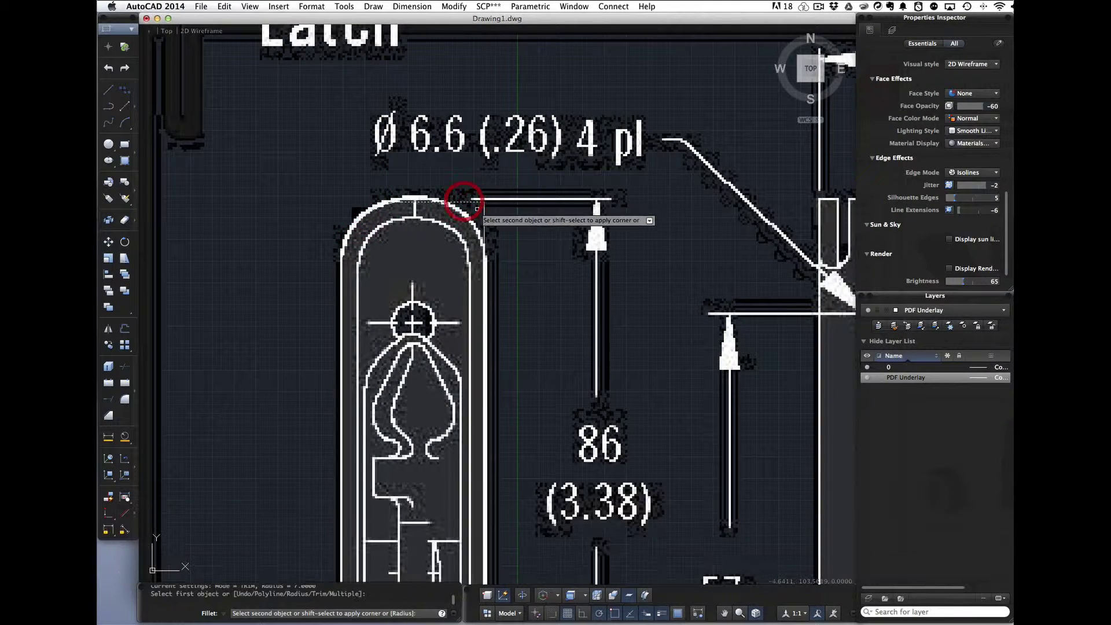
{"action": "left_click", "coordinate": [482, 238]}
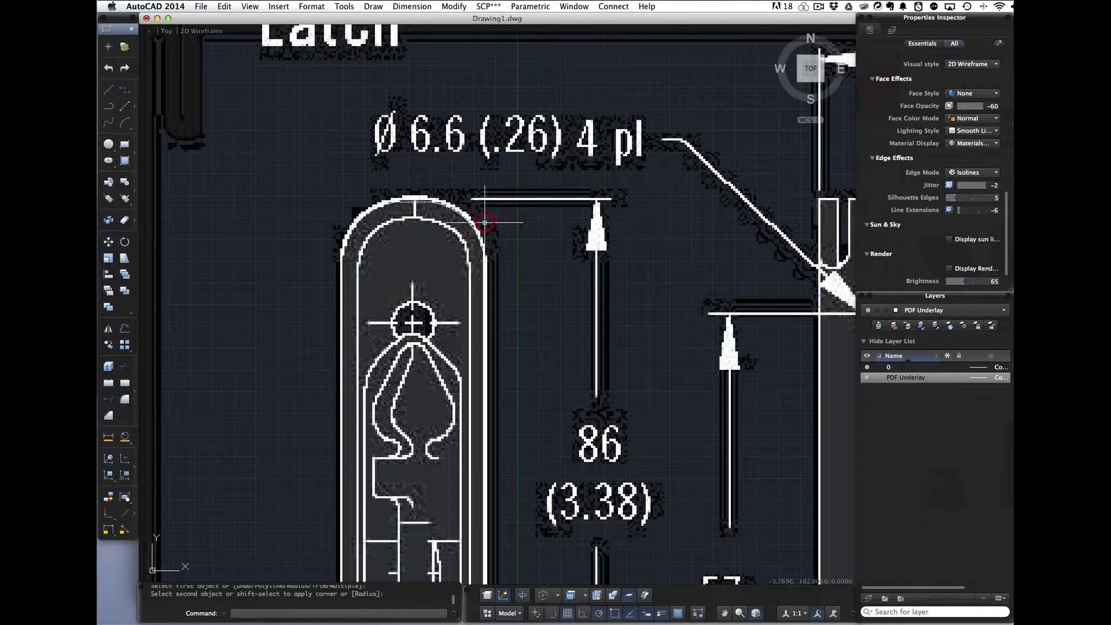
- Copy the rounded latch outline in place, using a zero displacement
{"action": "scroll", "coordinate": [478, 247], "scroll_direction": "down", "scroll_amount": 5}
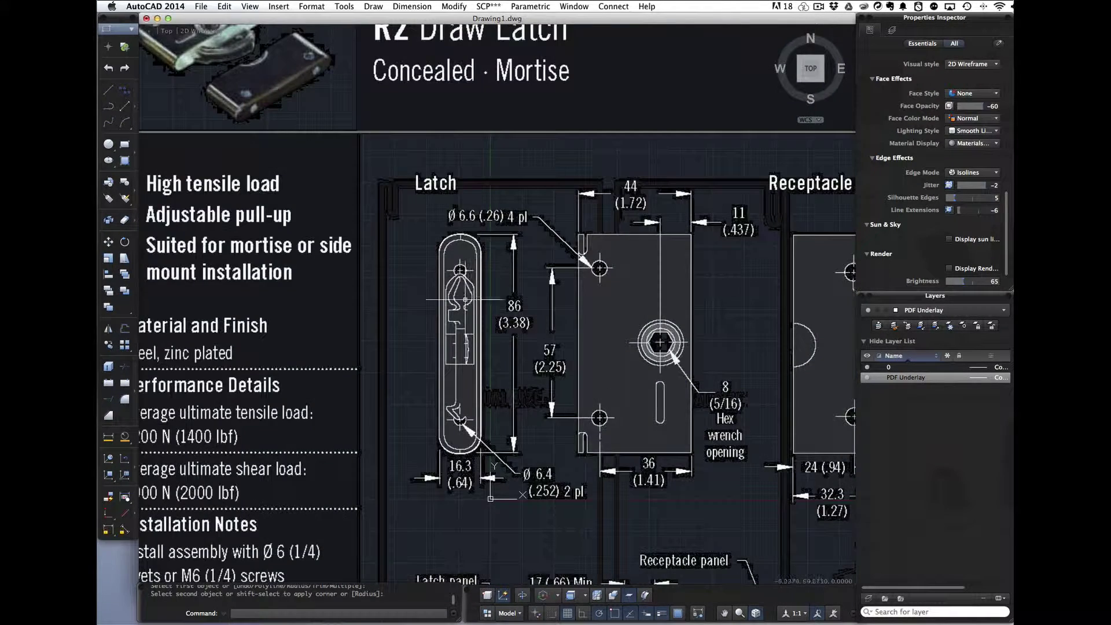
{"action": "scroll", "coordinate": [464, 331], "scroll_direction": "up", "scroll_amount": 3}
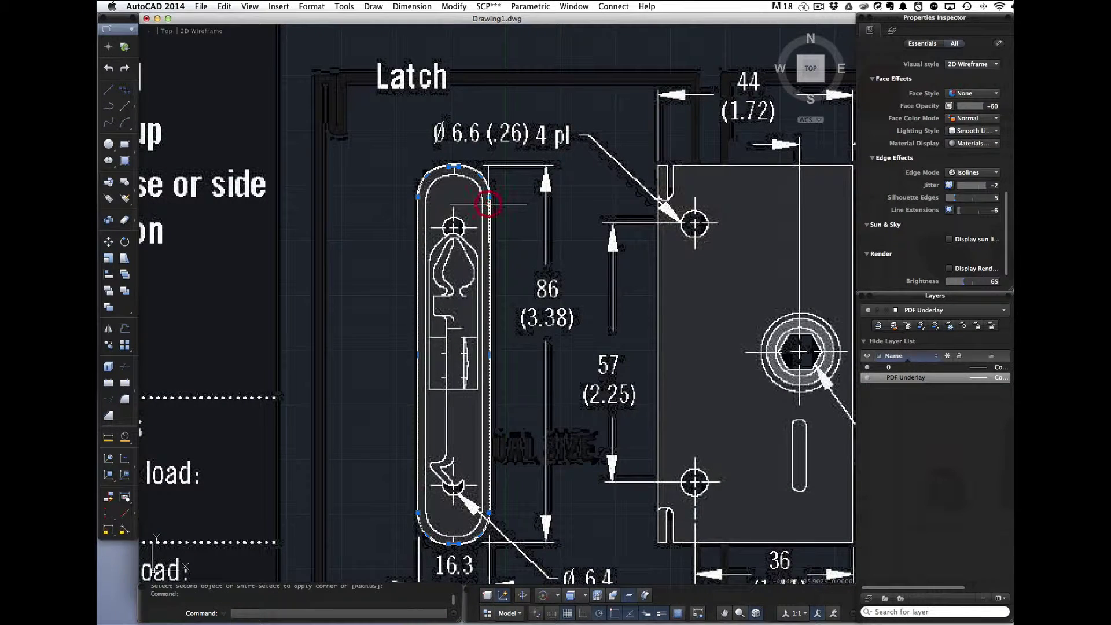
{"action": "left_click", "coordinate": [490, 196]}
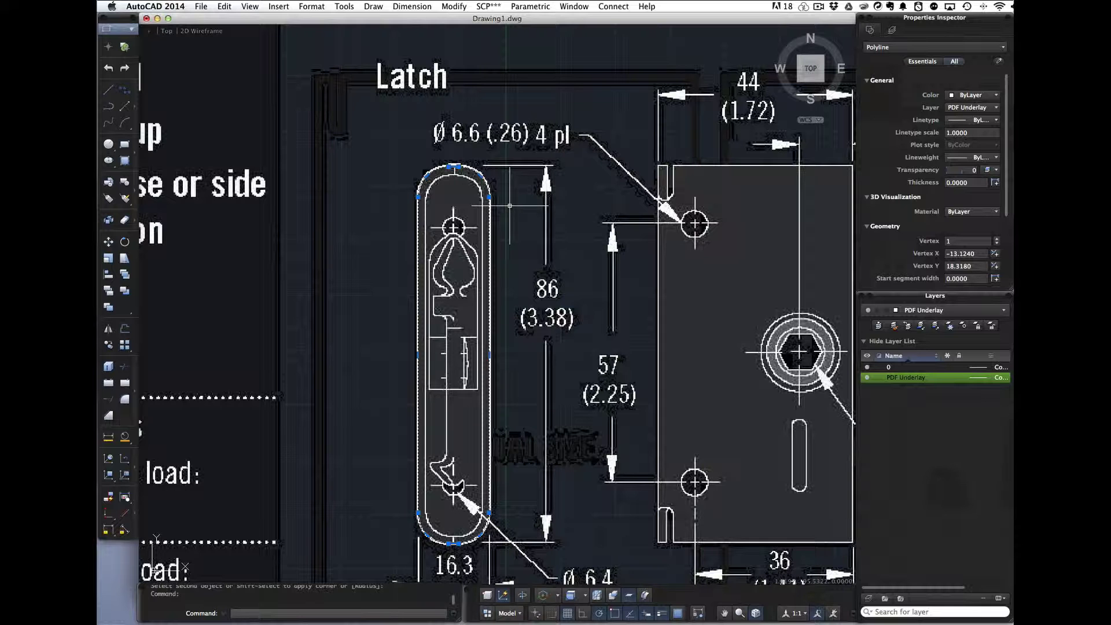
{"action": "type", "text": "COPe"}
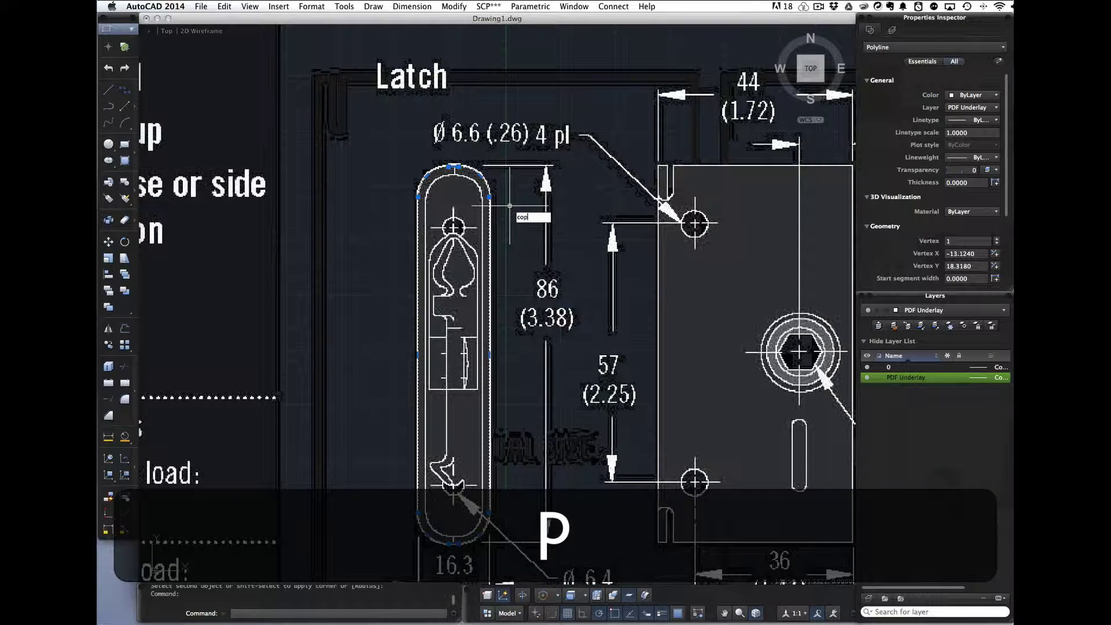
{"action": "key", "text": "BackSpace"}
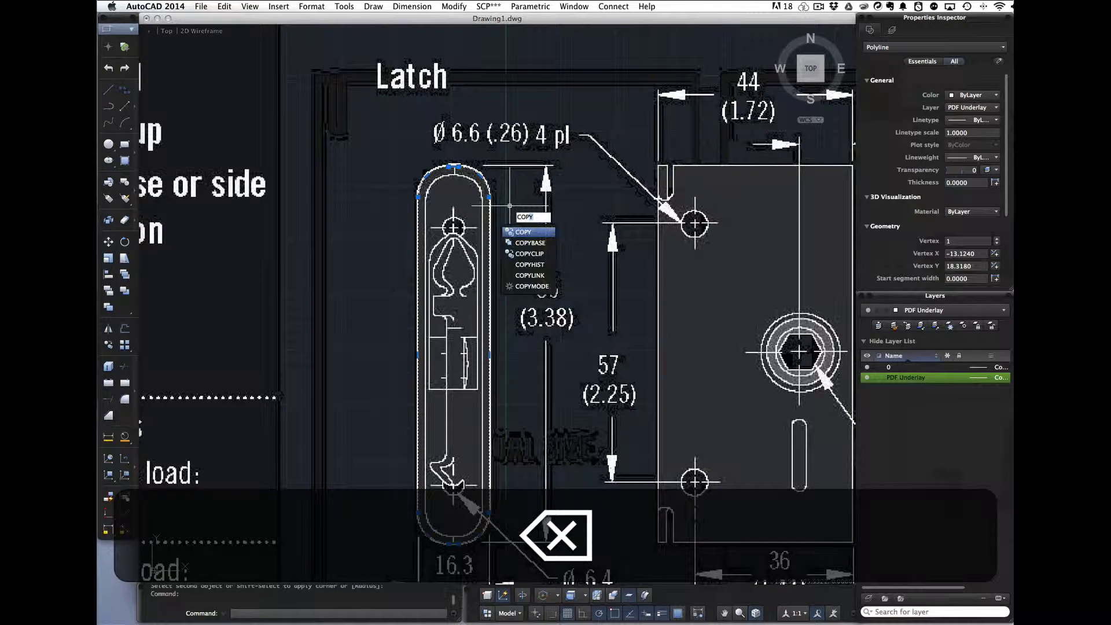
{"action": "type", "text": "y"}
{"action": "key", "text": "Return"}
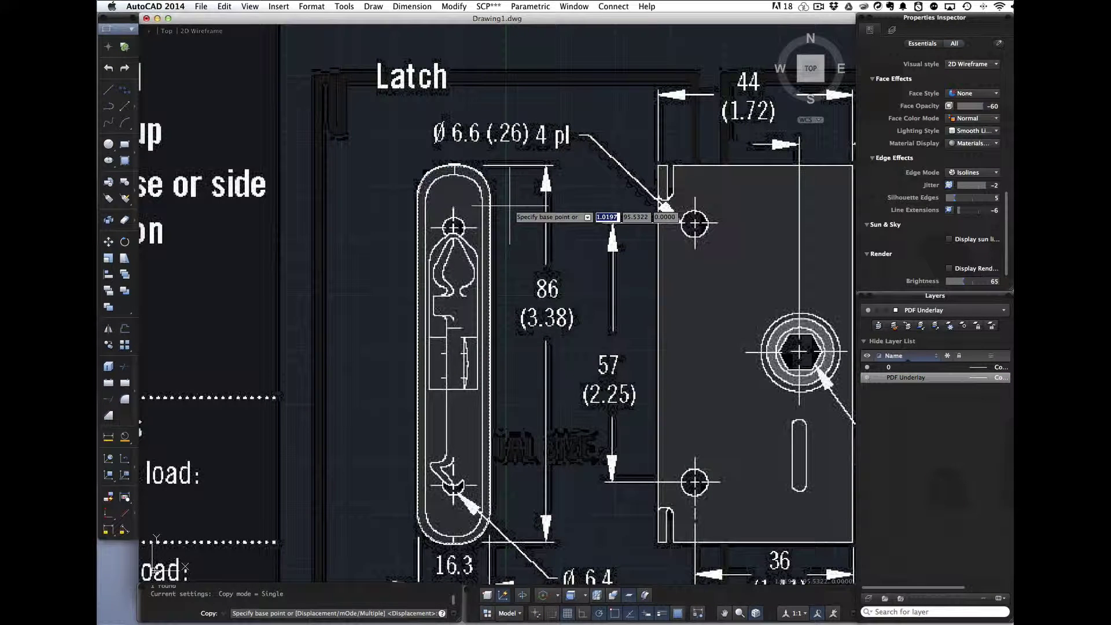
{"action": "key", "text": "Return"}
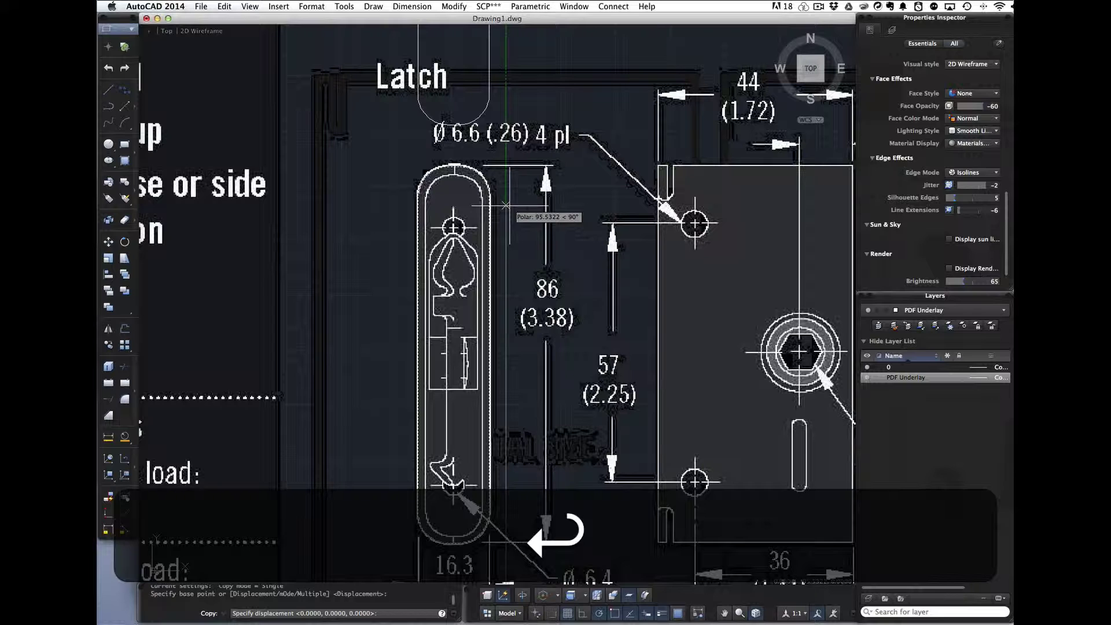
{"action": "key", "text": "Return"}
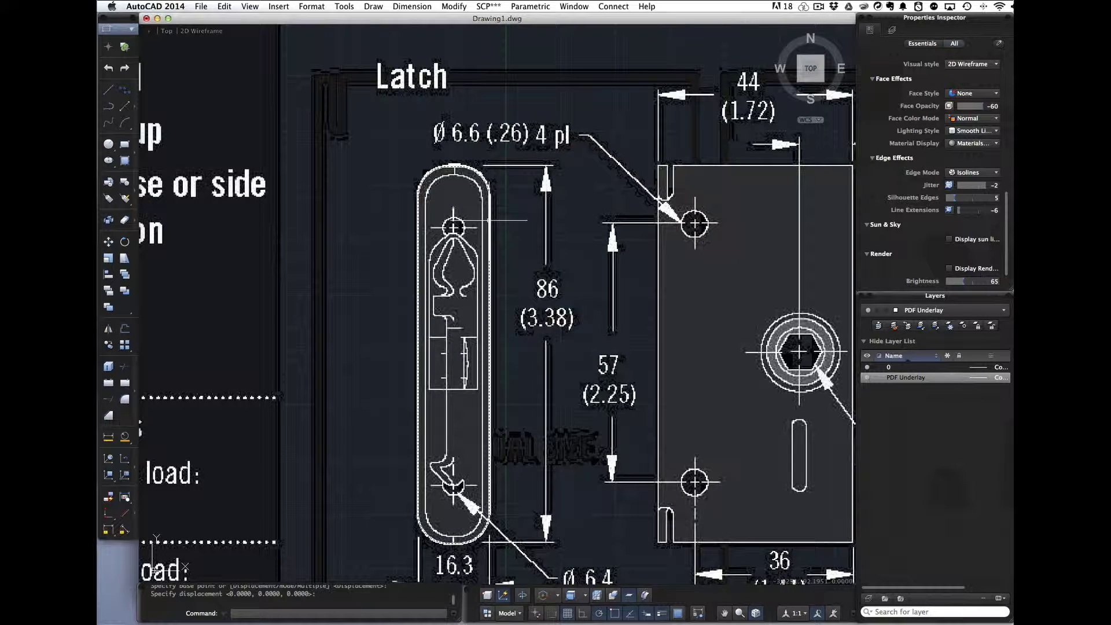
{"action": "left_click", "coordinate": [491, 218]}
{"action": "key", "text": "Escape"}
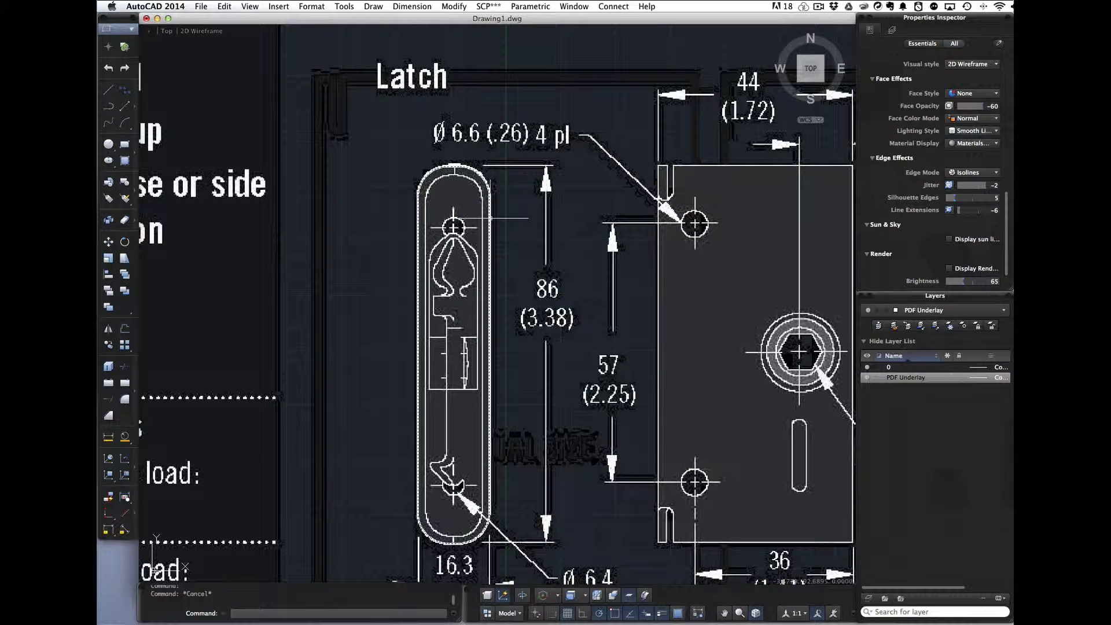
- Extrude one of the coincident rounded latch outlines to a height of 44
{"action": "scroll", "coordinate": [462, 232], "scroll_direction": "down", "scroll_amount": 1}
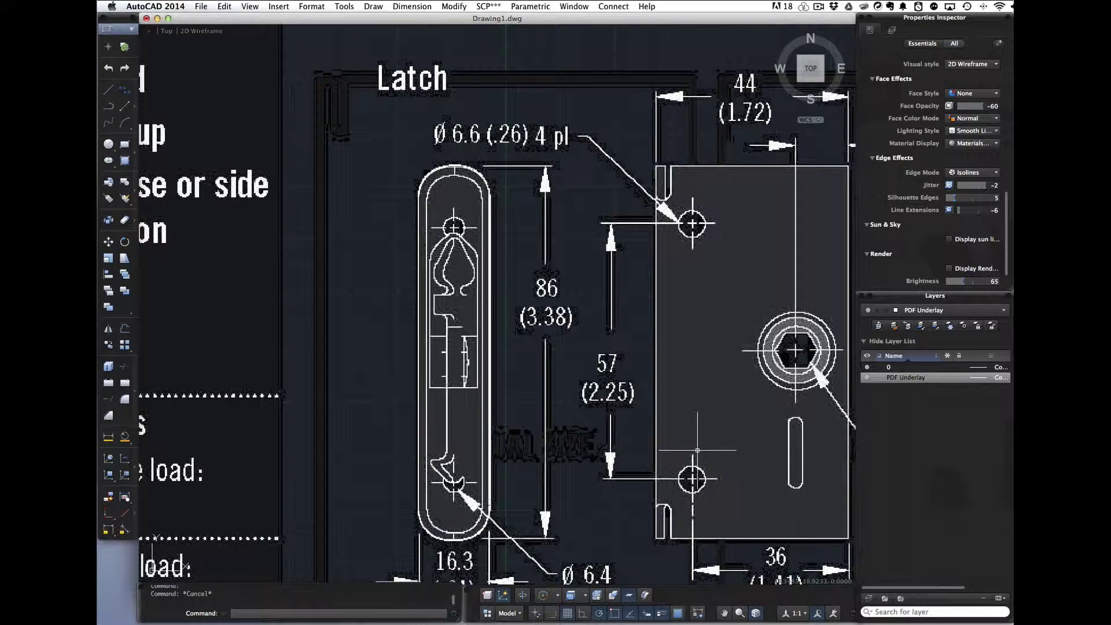
{"action": "mouse_move", "coordinate": [697, 450]}
{"action": "middle_mouse_down"}
{"action": "mouse_move", "coordinate": [643, 433]}
{"action": "mouse_move", "coordinate": [593, 400]}
{"action": "middle_mouse_up"}
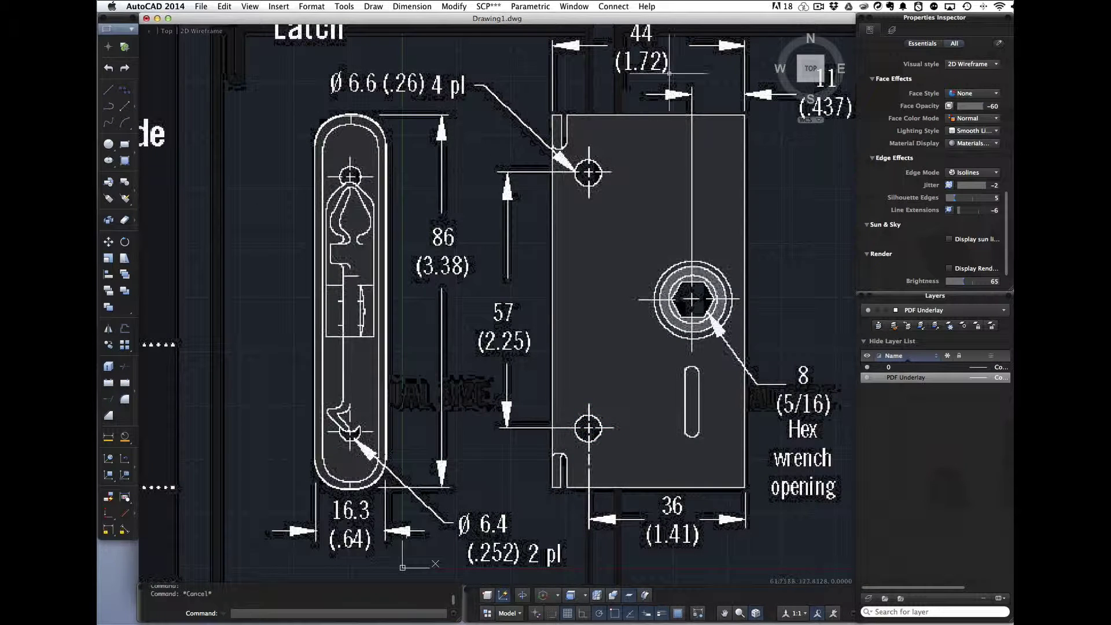
{"action": "middle_click_drag", "start_coordinate": [657, 49], "coordinate": [655, 89]}
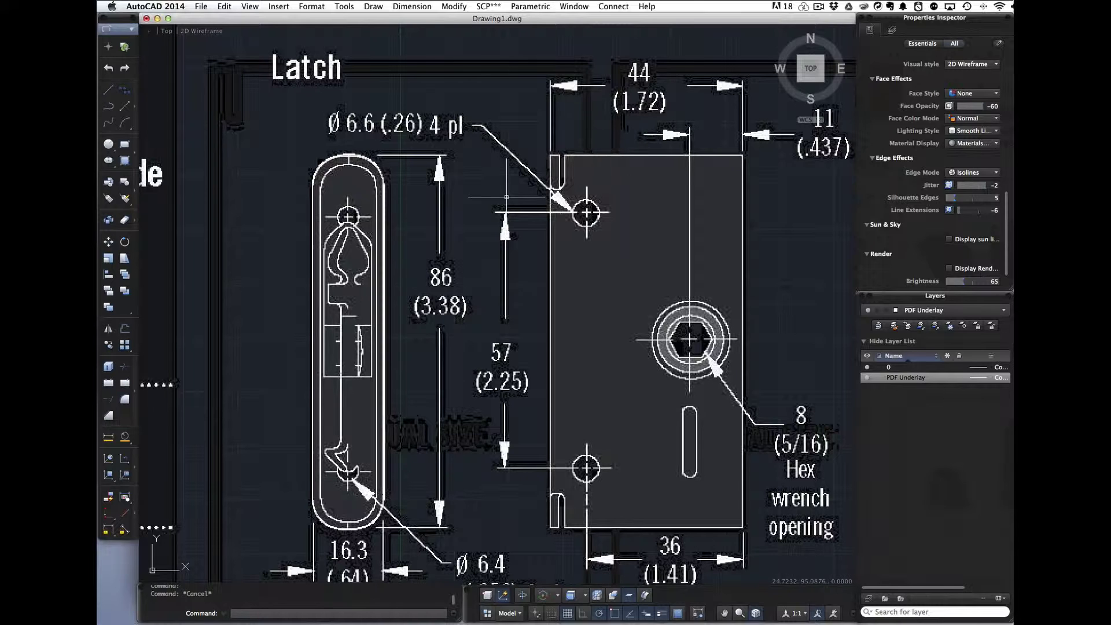
{"action": "left_click", "coordinate": [377, 170]}
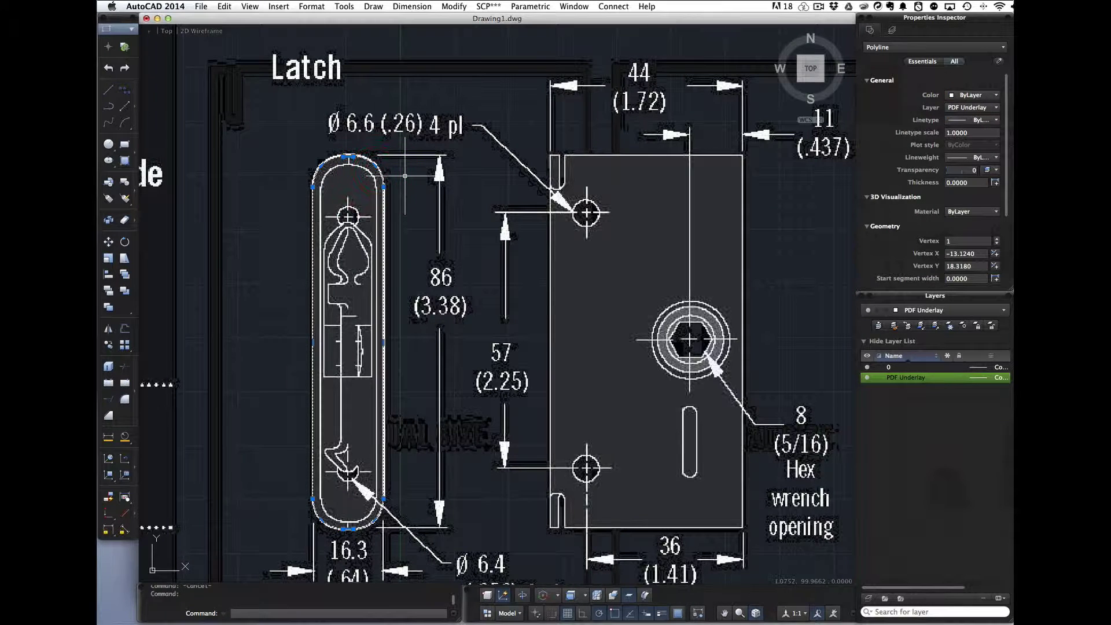
{"action": "type", "text": "extrude"}
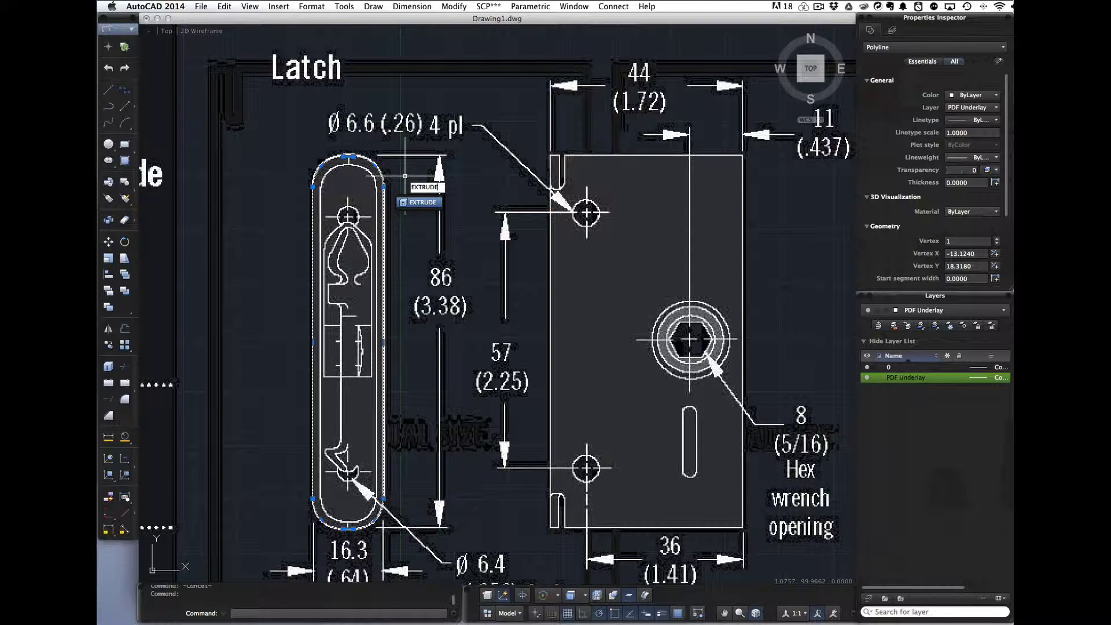
{"action": "key", "text": "Return"}
{"action": "type", "text": "44"}
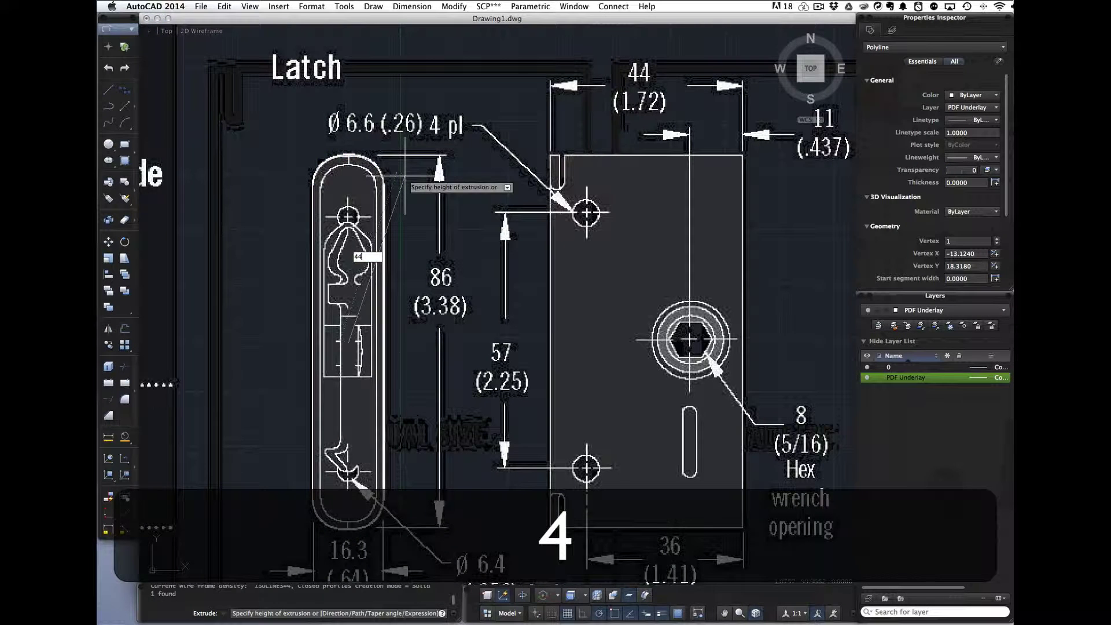
{"action": "key", "text": "Return"}
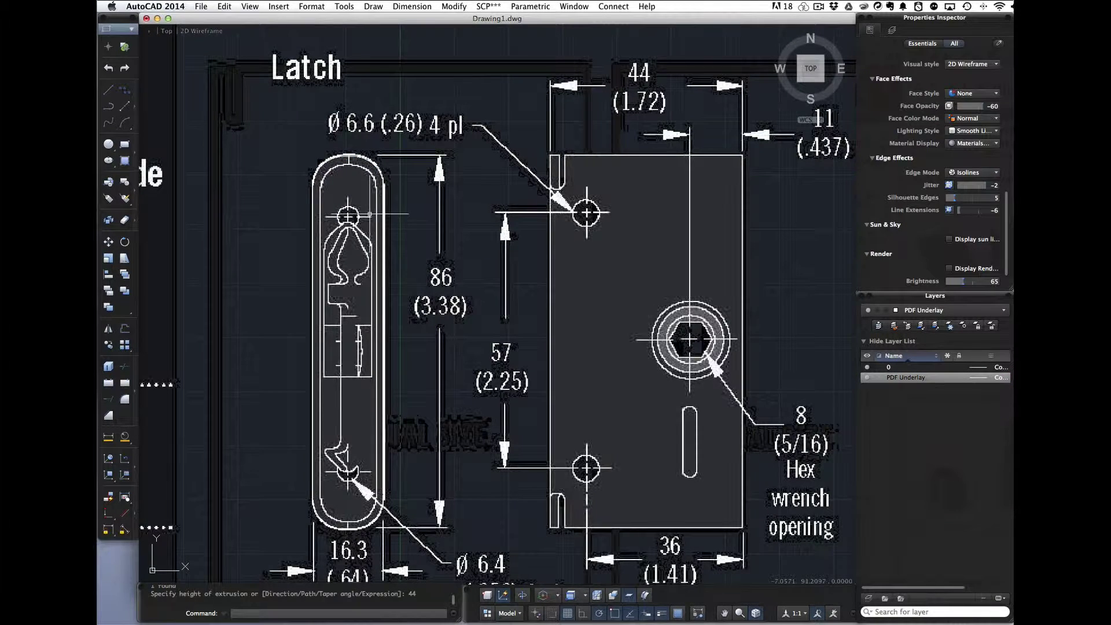
- Split the model space into the Four: Left viewport configuration
{"action": "middle_click_drag", "start_coordinate": [375, 218], "coordinate": [554, 193]}
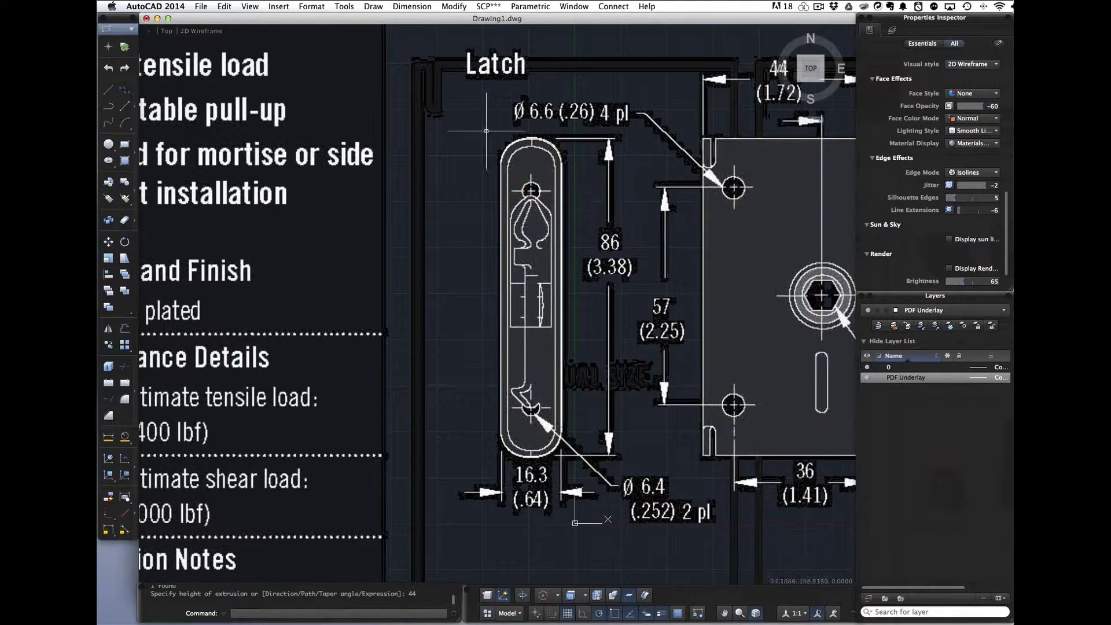
{"action": "left_click", "coordinate": [148, 32]}
{"action": "mouse_move", "coordinate": [173, 56]}
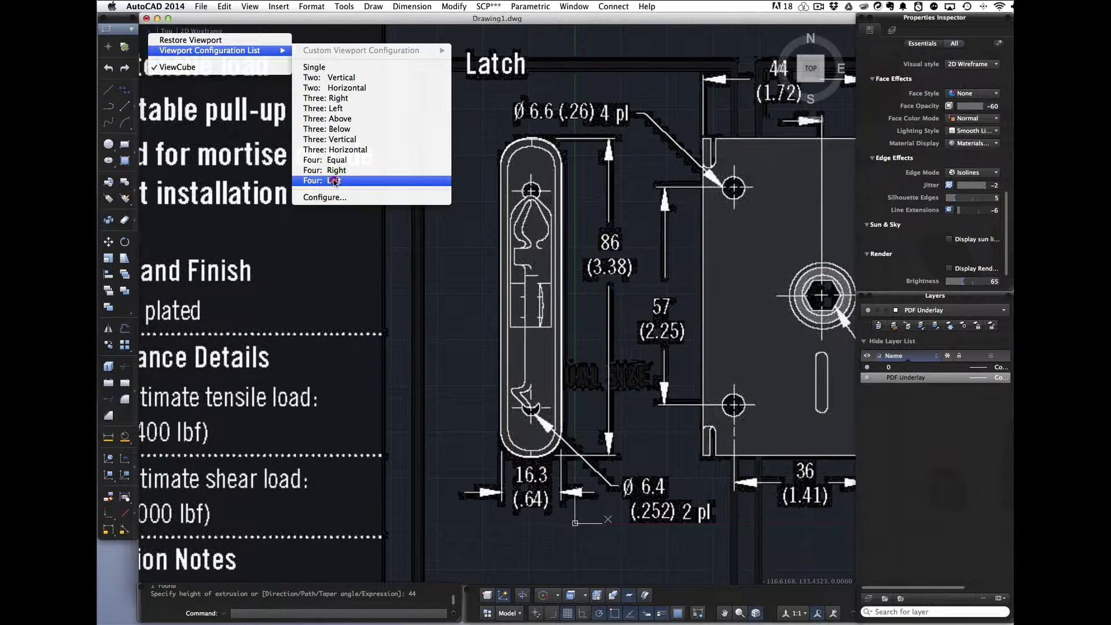
{"action": "left_click", "coordinate": [334, 182]}
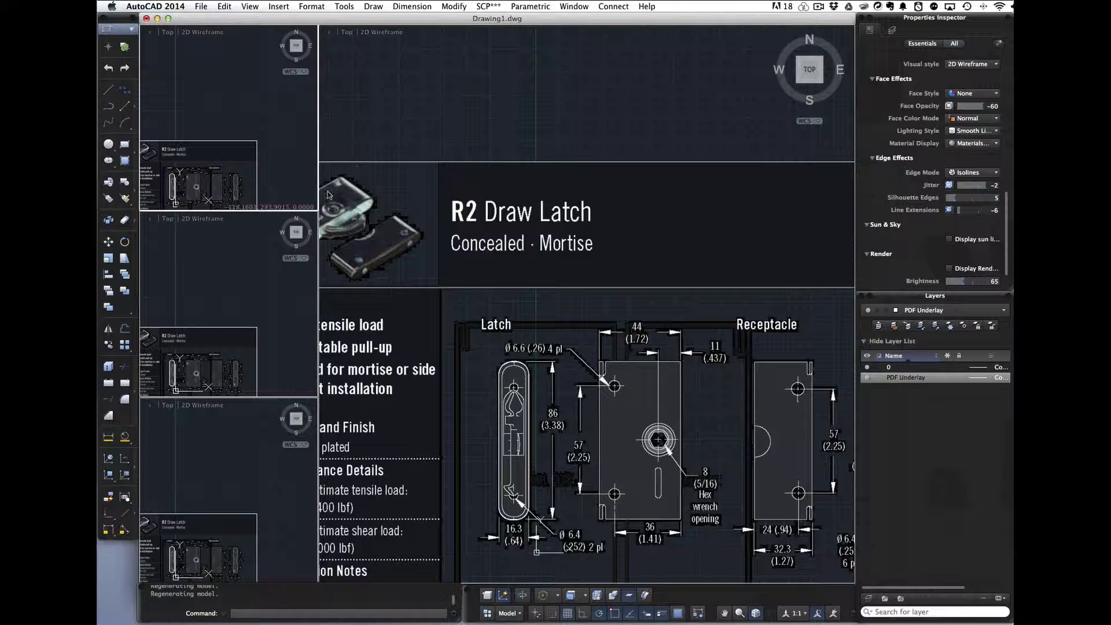
- Select the extruded solid and set the first small viewport to SW Isometric and the second to the Left view
{"action": "left_click", "coordinate": [272, 134]}
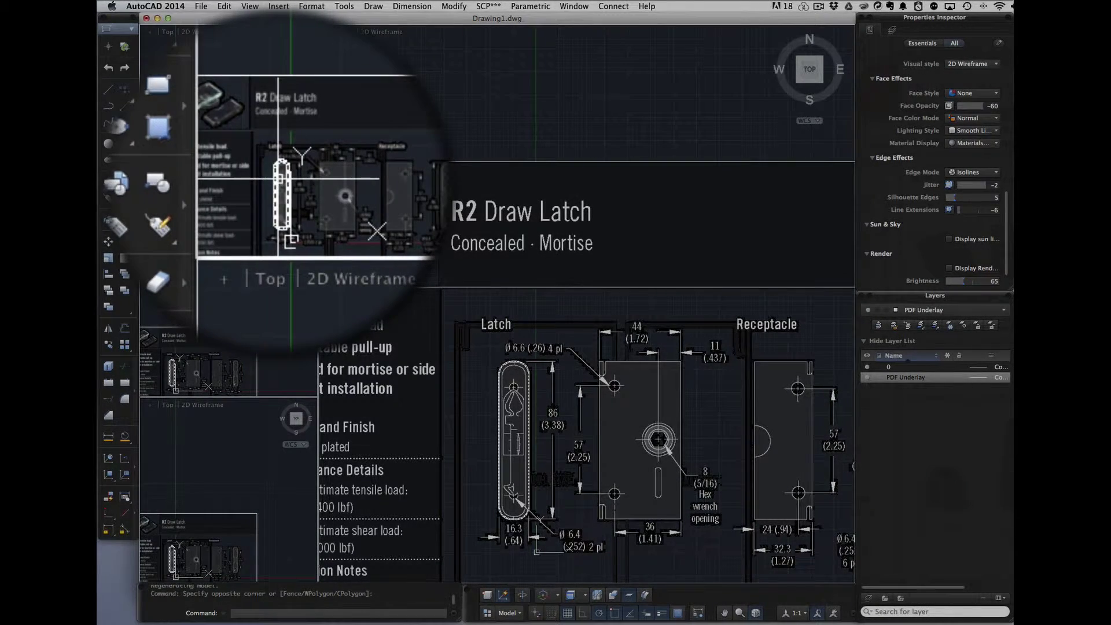
{"action": "left_click", "coordinate": [170, 185]}
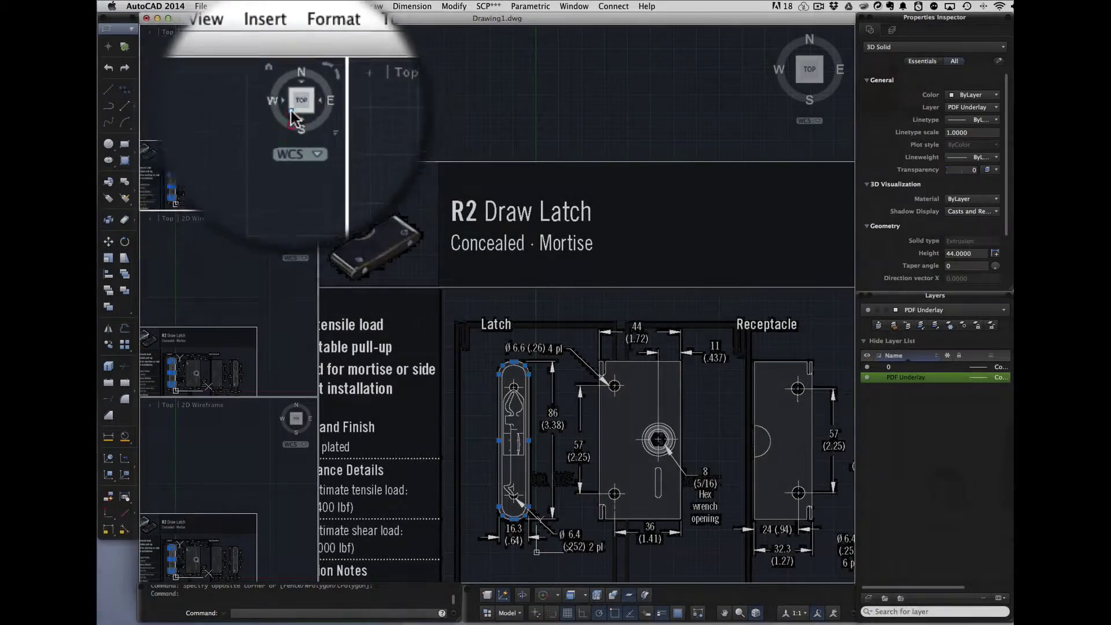
{"action": "left_click", "coordinate": [291, 51]}
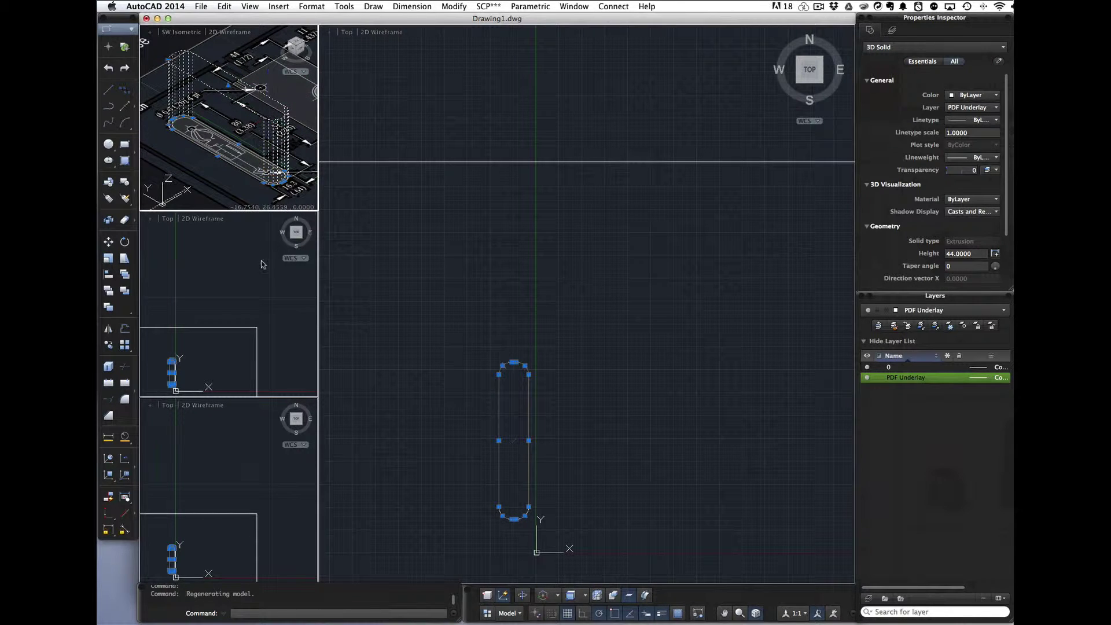
{"action": "left_click", "coordinate": [230, 347]}
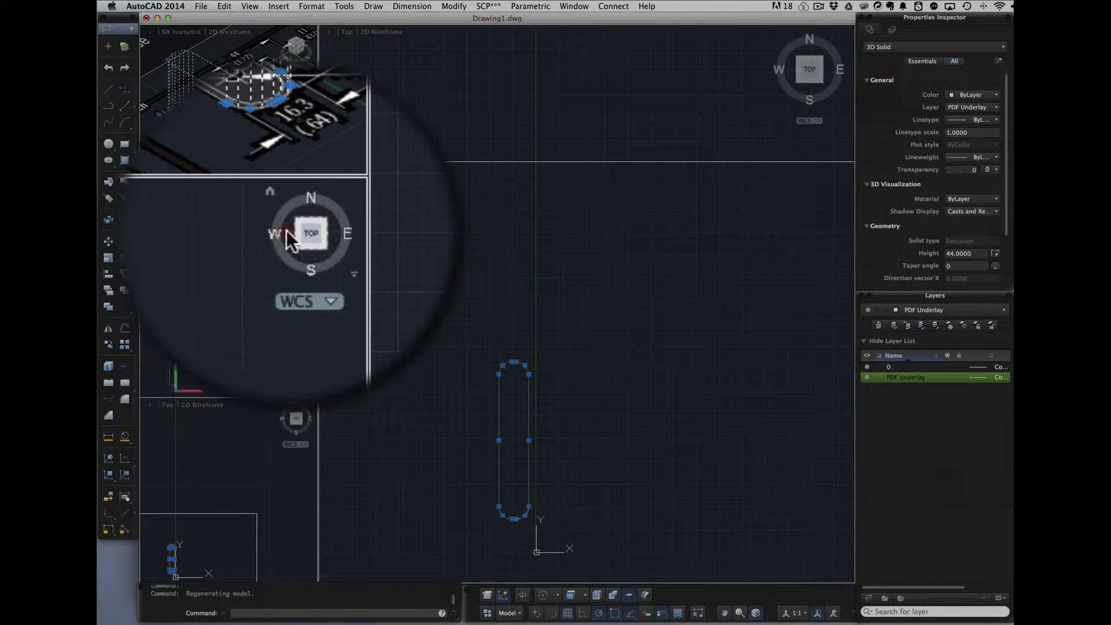
{"action": "left_click", "coordinate": [287, 231]}
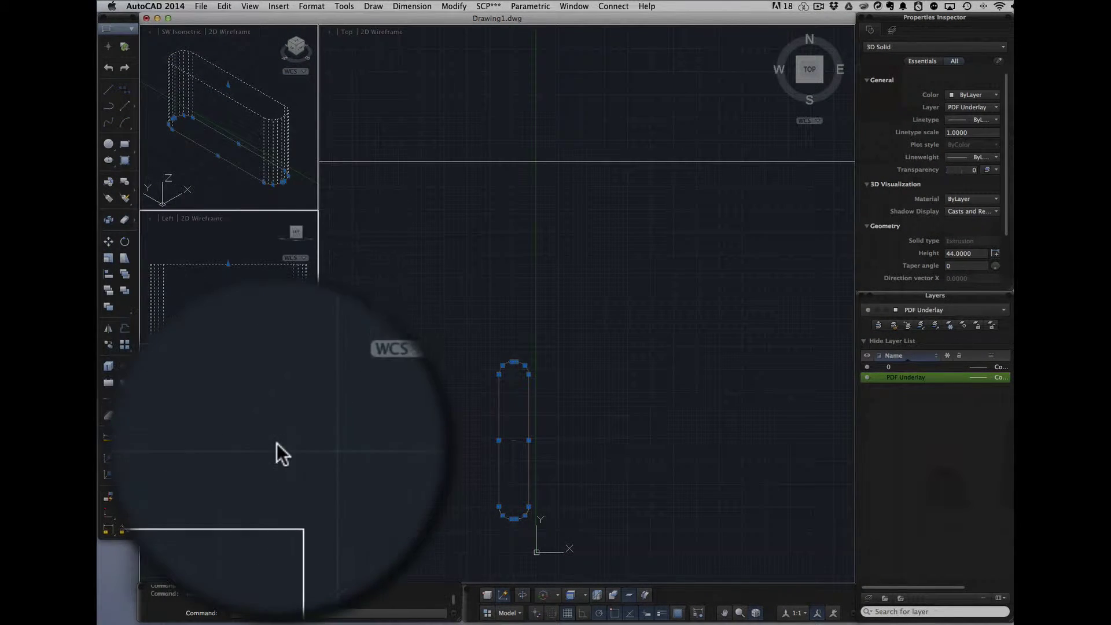
- Set the third small viewport to the Back view of the extruded solid
{"action": "left_click", "coordinate": [242, 480]}
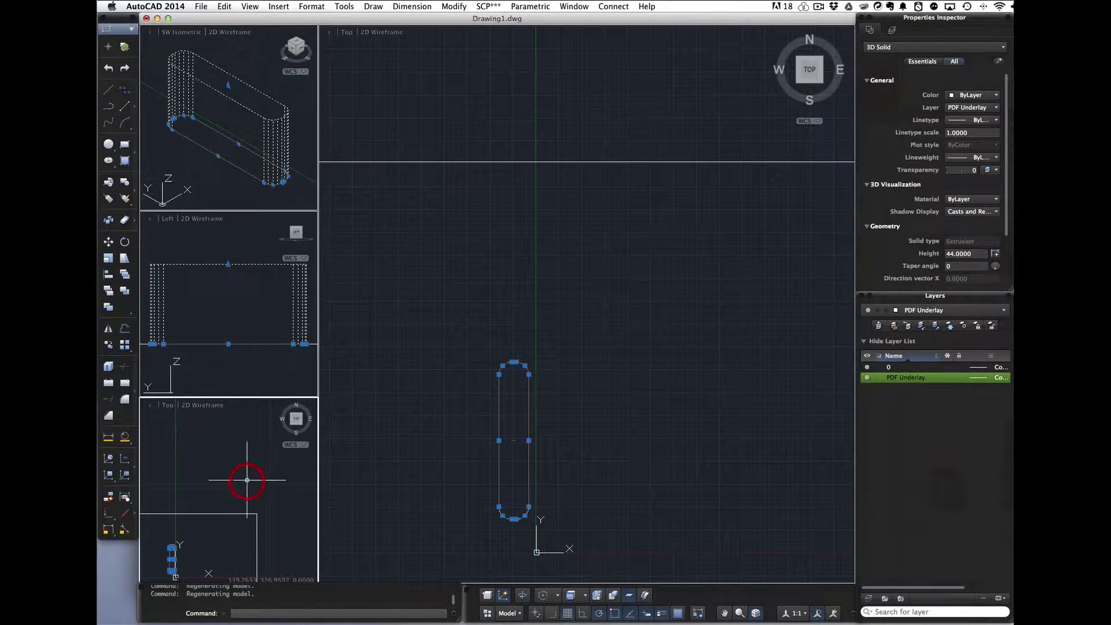
{"action": "left_click", "coordinate": [295, 411]}
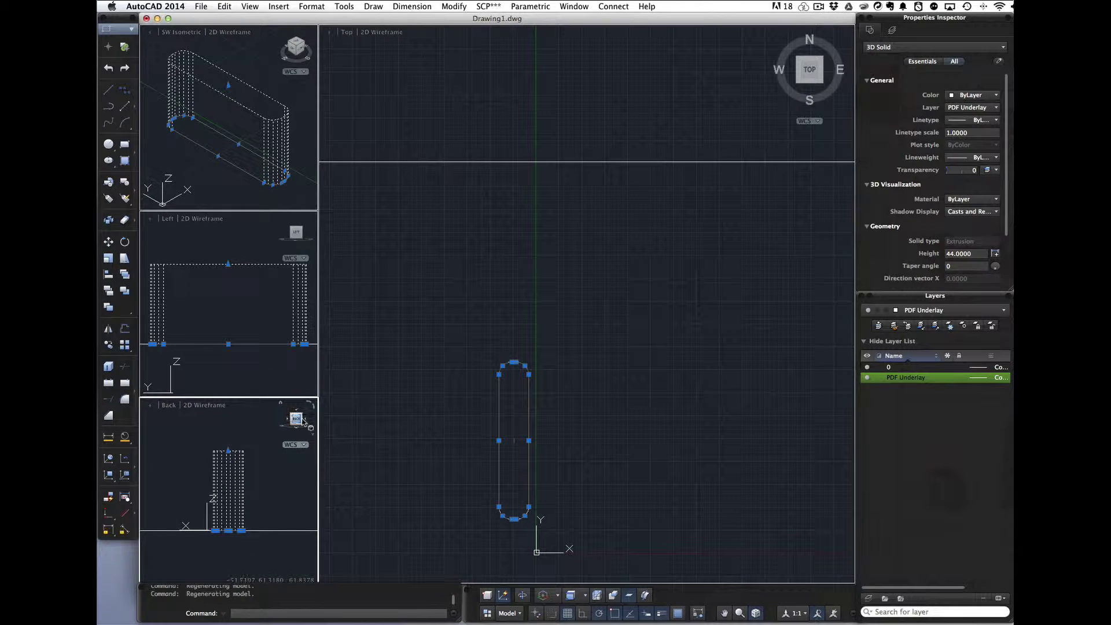
{"action": "left_click", "coordinate": [303, 420]}
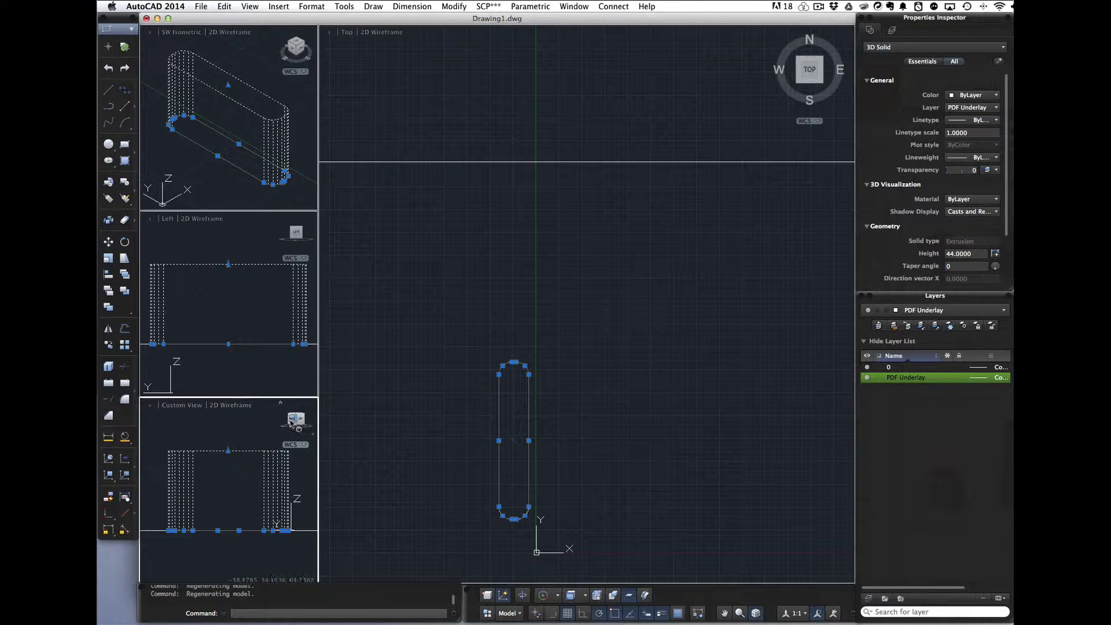
{"action": "left_click", "coordinate": [291, 422]}
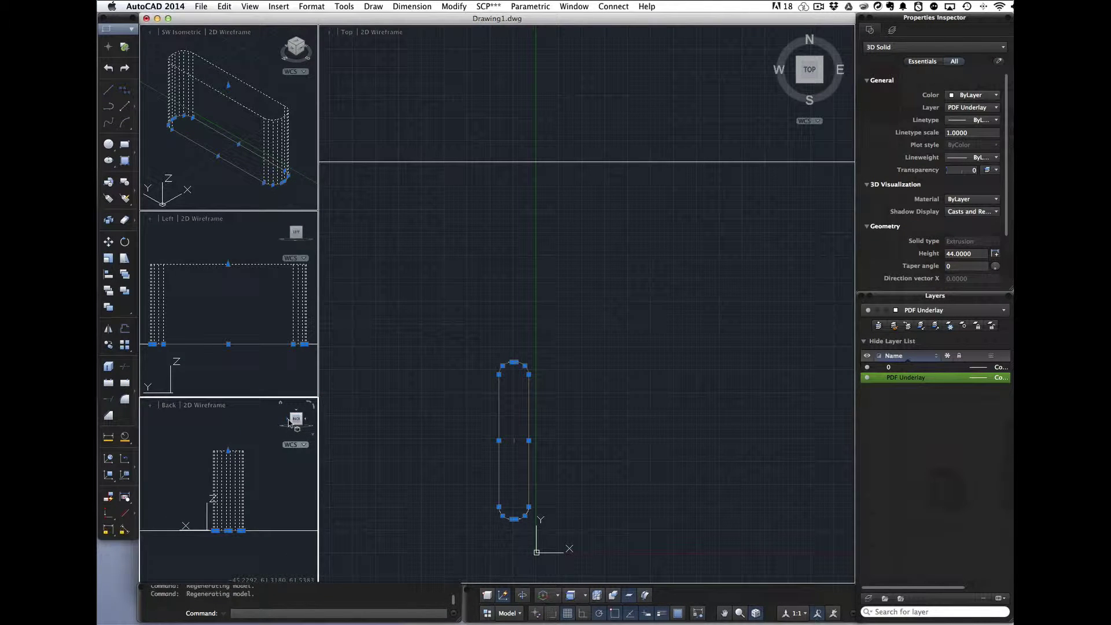
{"action": "left_click", "coordinate": [290, 422]}
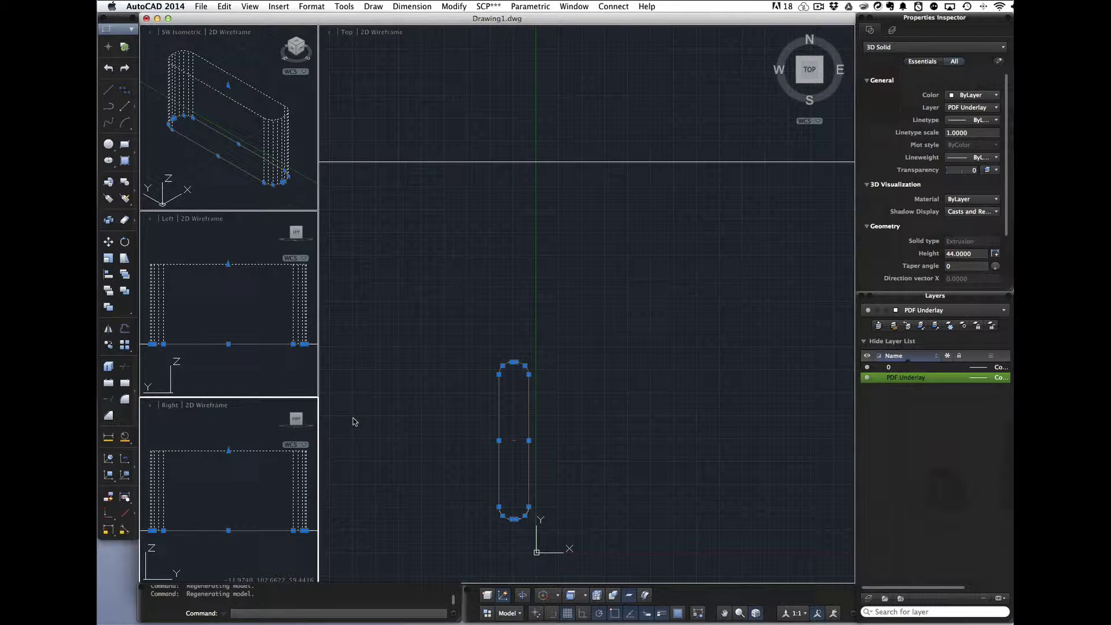
{"action": "left_click", "coordinate": [306, 423]}
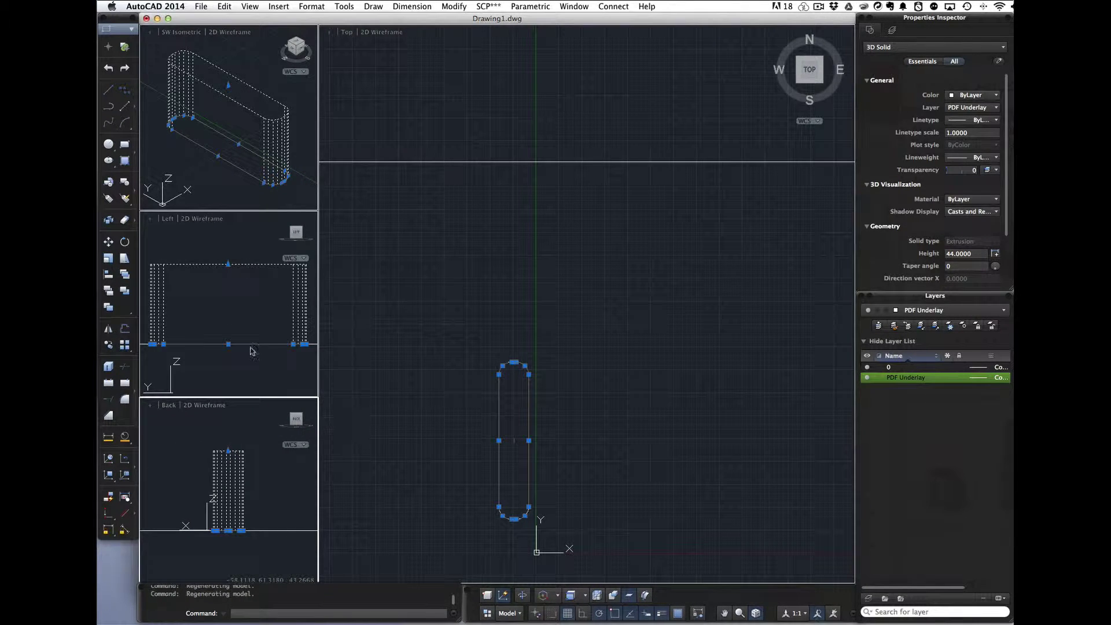
- Make the large Top viewport active and clear the selection of the extruded latch
{"action": "left_click", "coordinate": [466, 399]}
{"action": "key", "text": "Escape"}
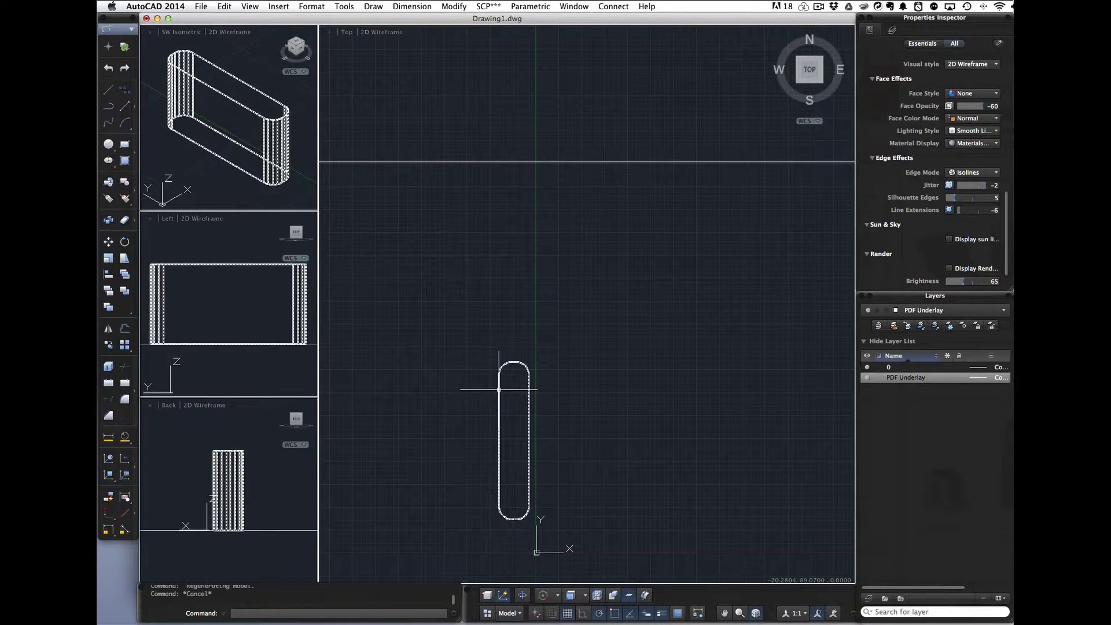
{"action": "left_click", "coordinate": [499, 389]}
{"action": "key", "text": "Escape"}
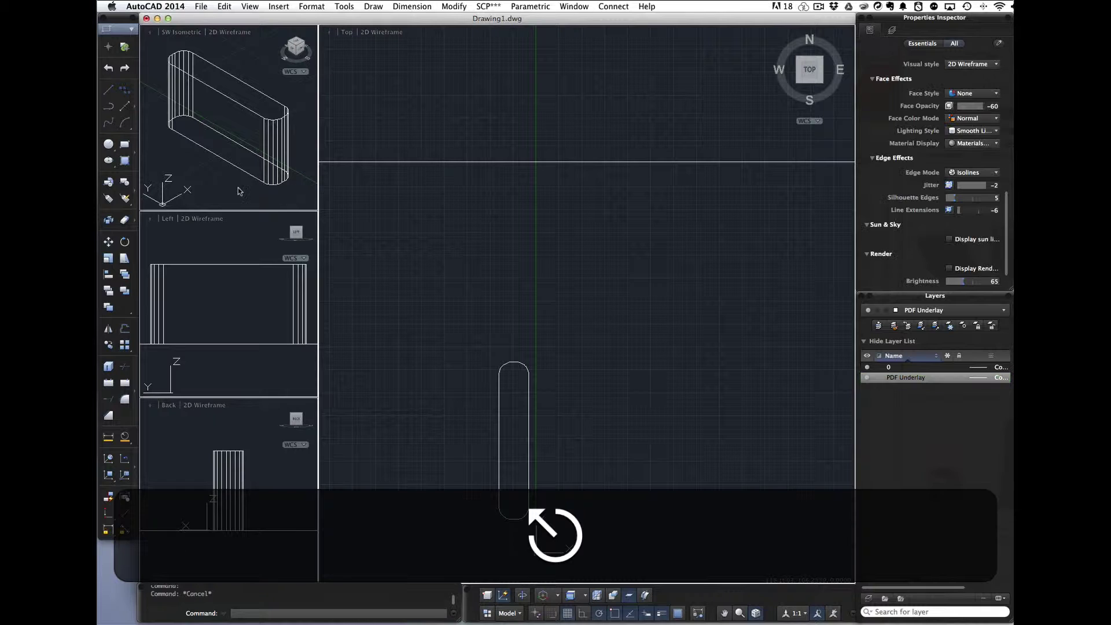
- Copy the rounded latch outline polyline at the base of the solid in place with zero displacement
{"action": "left_click", "coordinate": [235, 186]}
{"action": "left_click", "coordinate": [244, 168]}
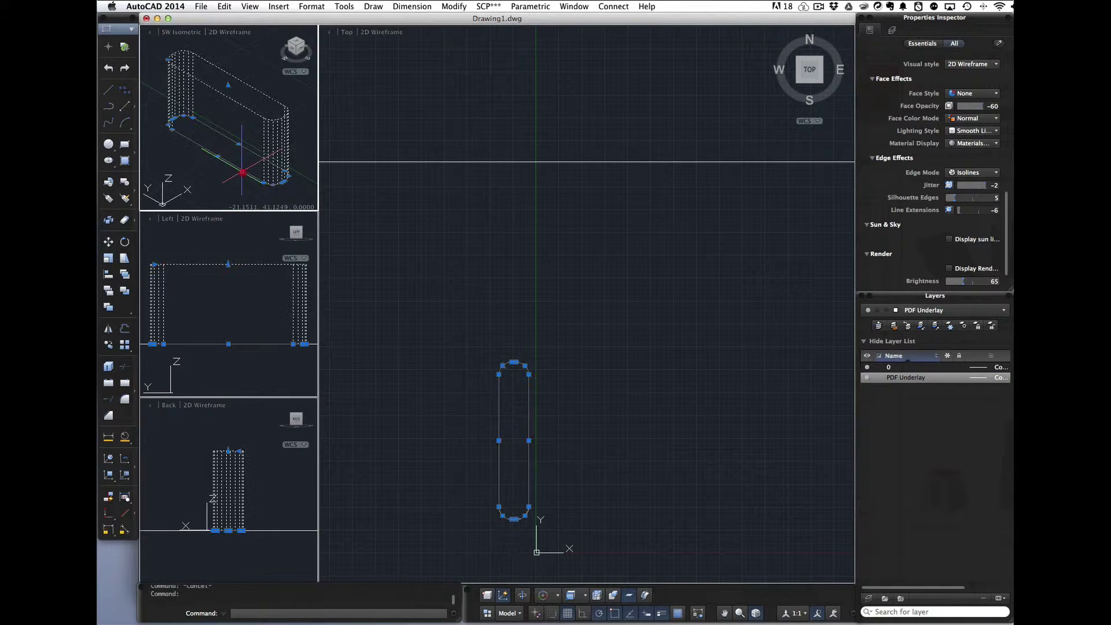
{"action": "key", "text": "Escape"}
{"action": "mouse_move", "coordinate": [244, 168]}
{"action": "middle_mouse_down", "text": "shift"}
{"action": "mouse_move", "coordinate": [217, 173]}
{"action": "mouse_move", "coordinate": [242, 172]}
{"action": "middle_mouse_up", "text": "shift"}
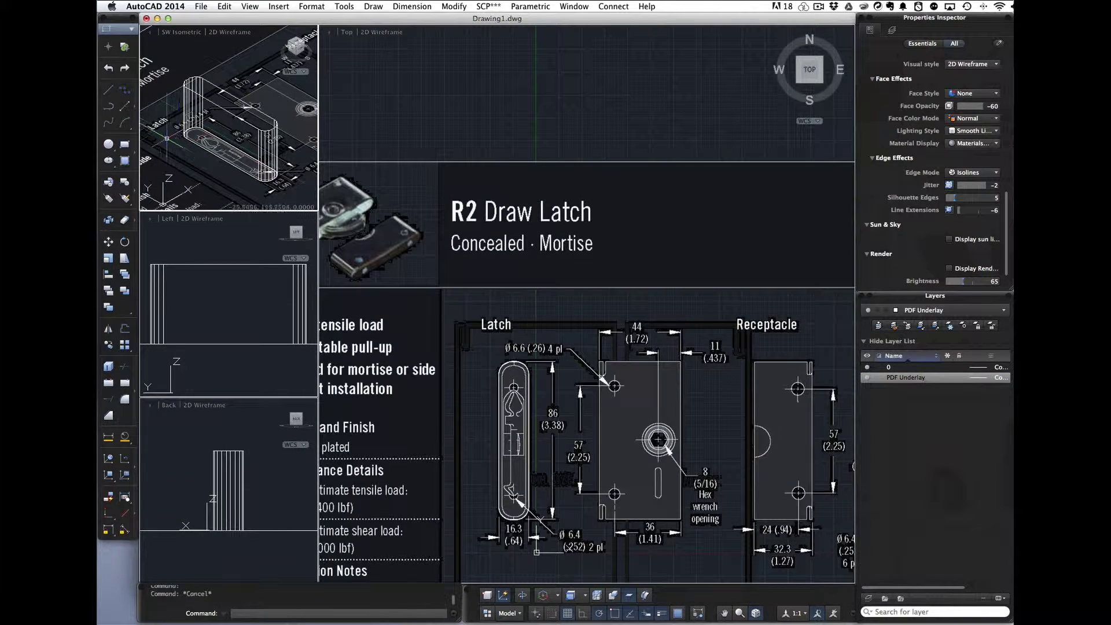
{"action": "left_click", "coordinate": [156, 112]}
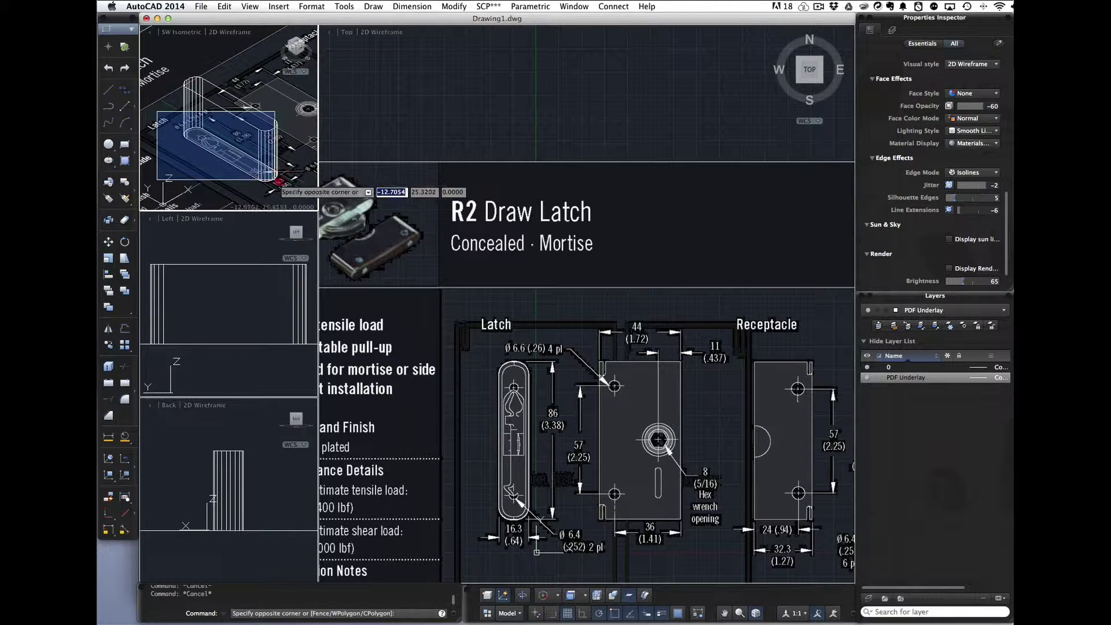
{"action": "left_click", "coordinate": [285, 185]}
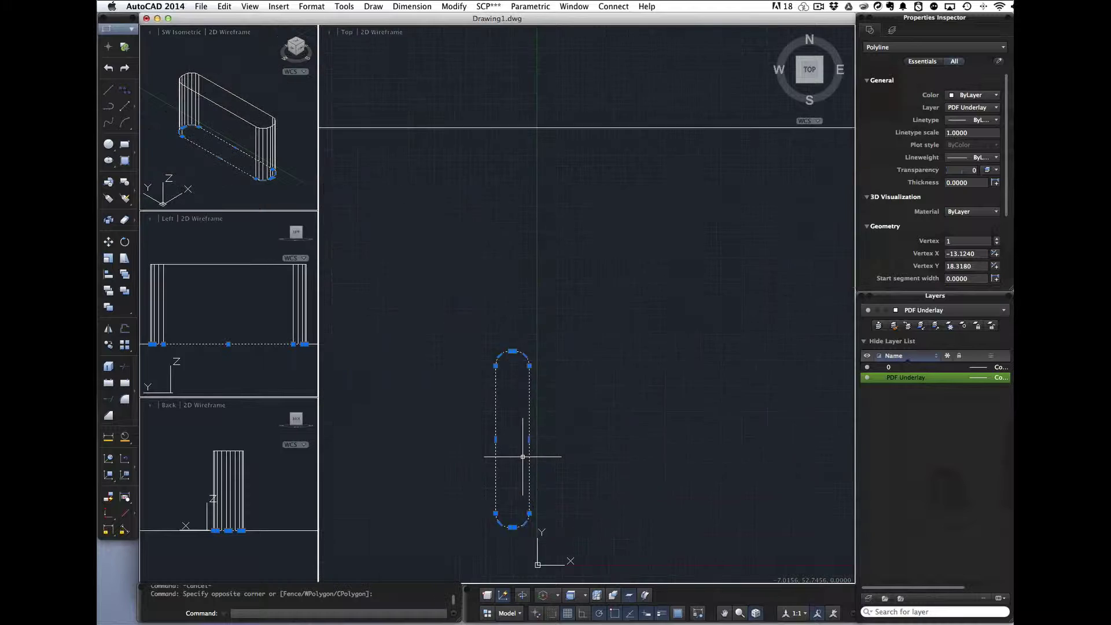
{"action": "scroll", "coordinate": [522, 456], "scroll_direction": "up", "scroll_amount": 1}
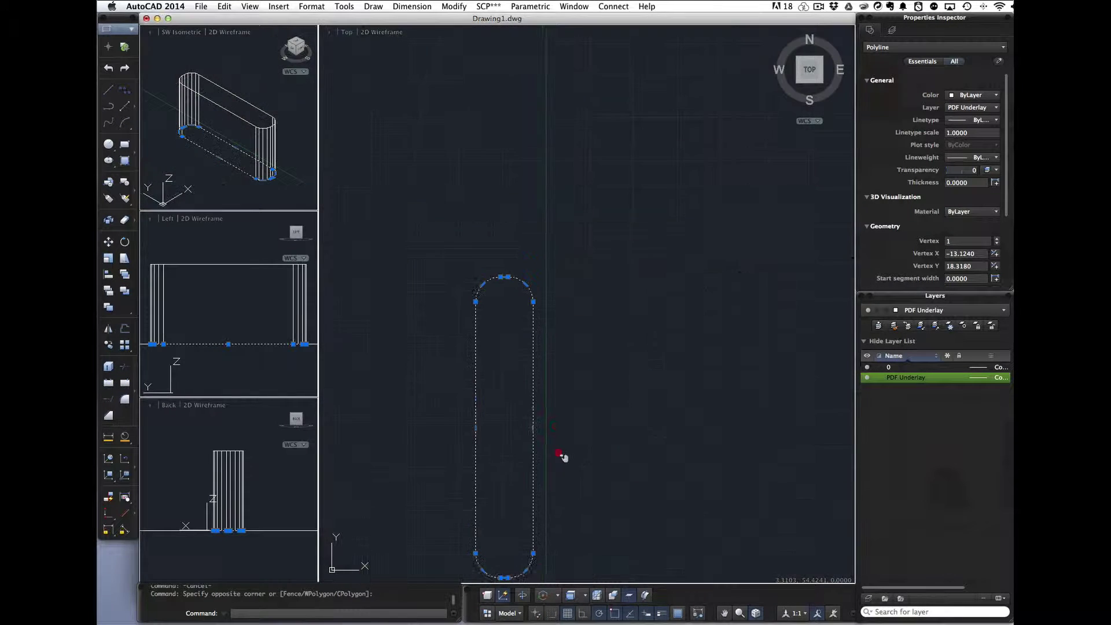
{"action": "middle_click_drag", "start_coordinate": [563, 453], "coordinate": [545, 376]}
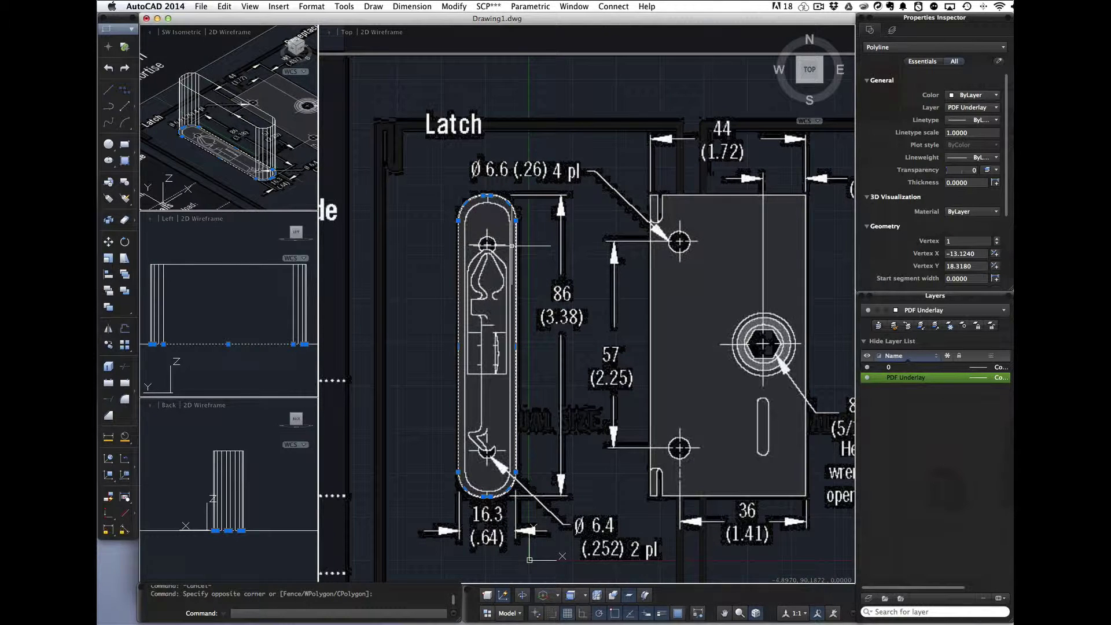
{"action": "type", "text": "copy"}
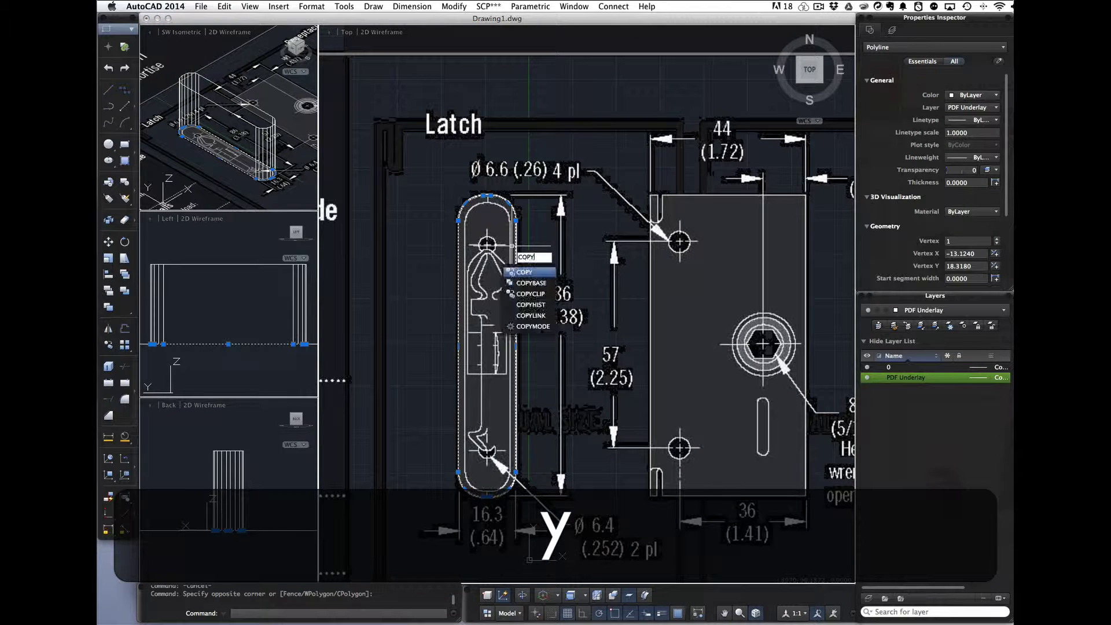
{"action": "key", "text": "Return"}
{"action": "key", "text": "Return"}
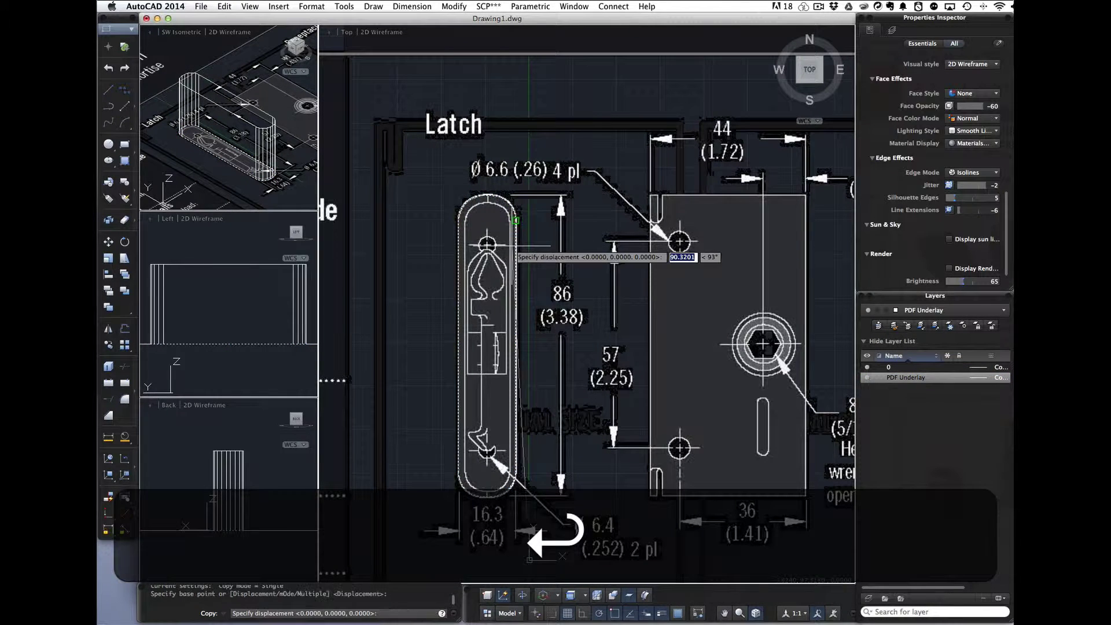
{"action": "key", "text": "Return"}
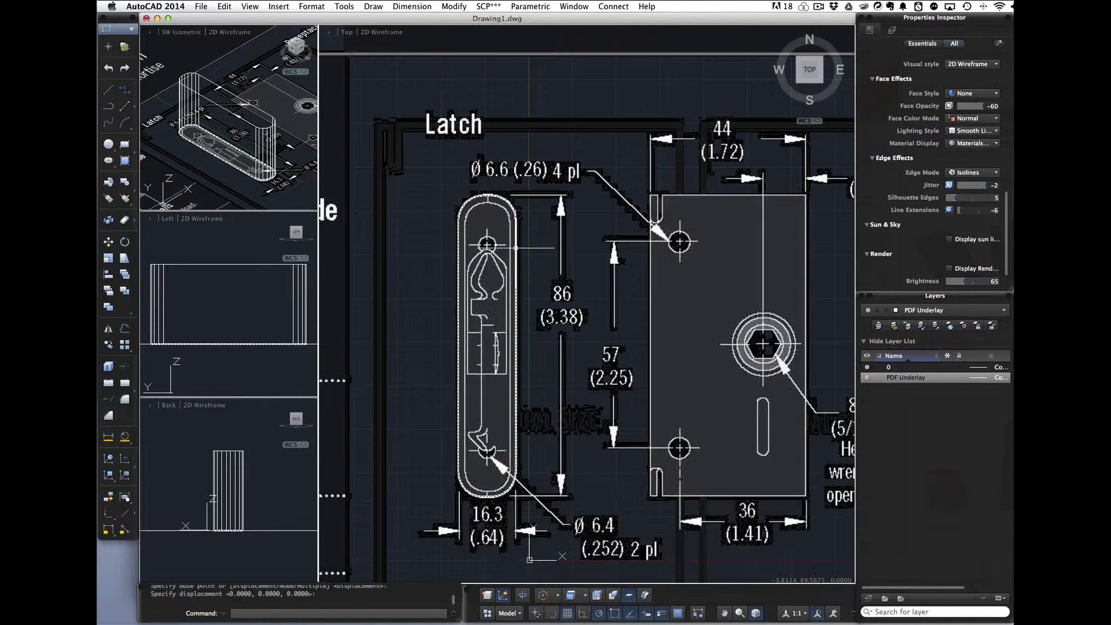
- Extrude the latch outline polyline to a height of 1.5 to form a thin faceplate
{"action": "left_click", "coordinate": [516, 247]}
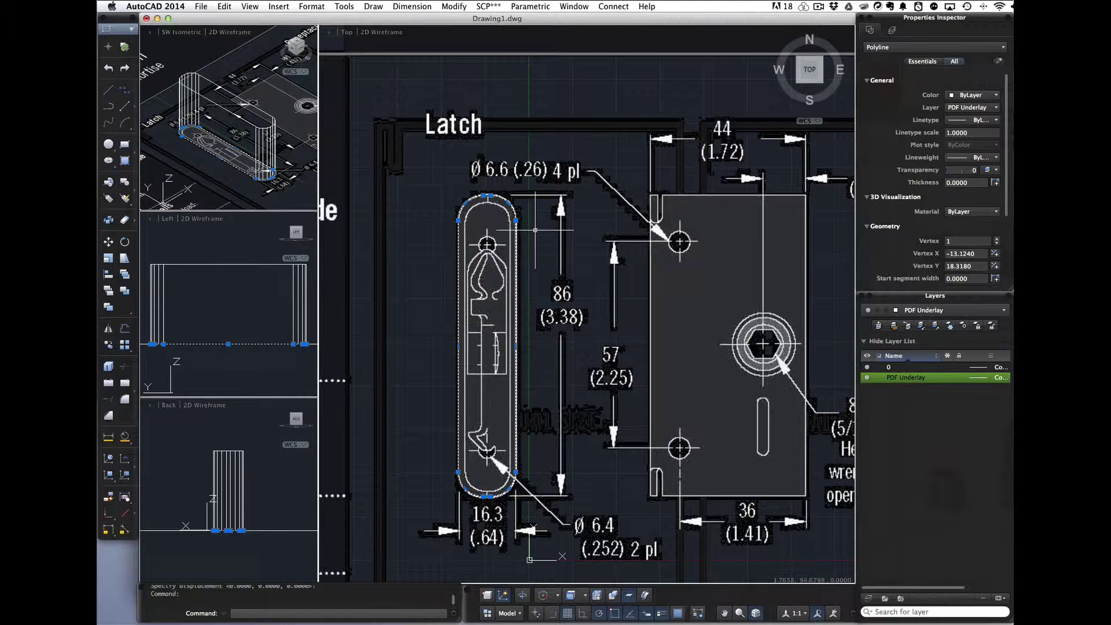
{"action": "type", "text": "extrude"}
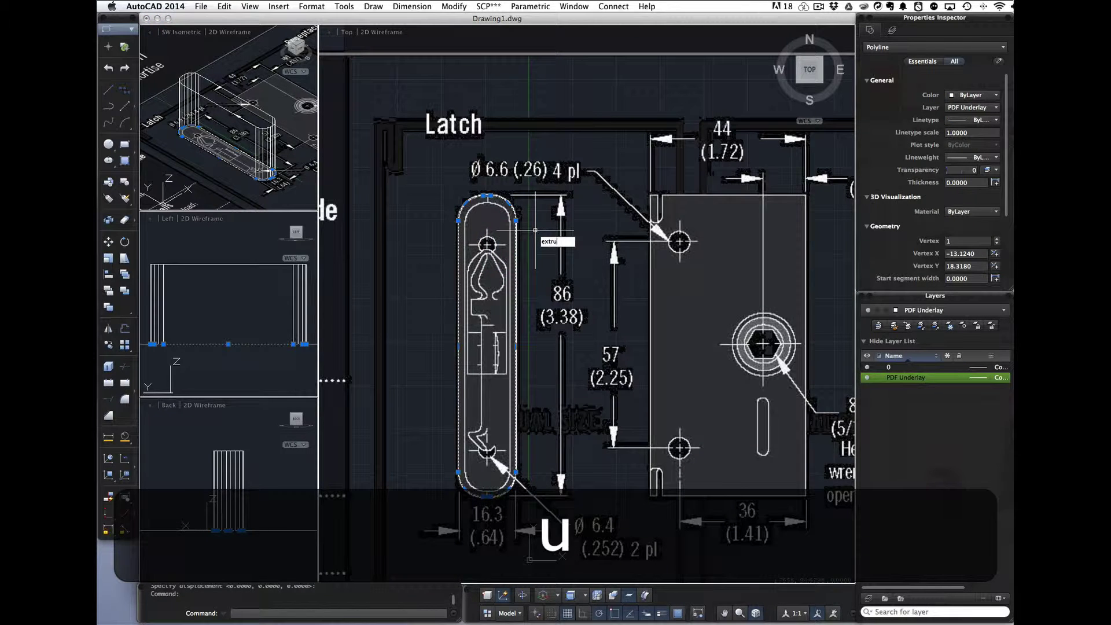
{"action": "key", "text": "Return"}
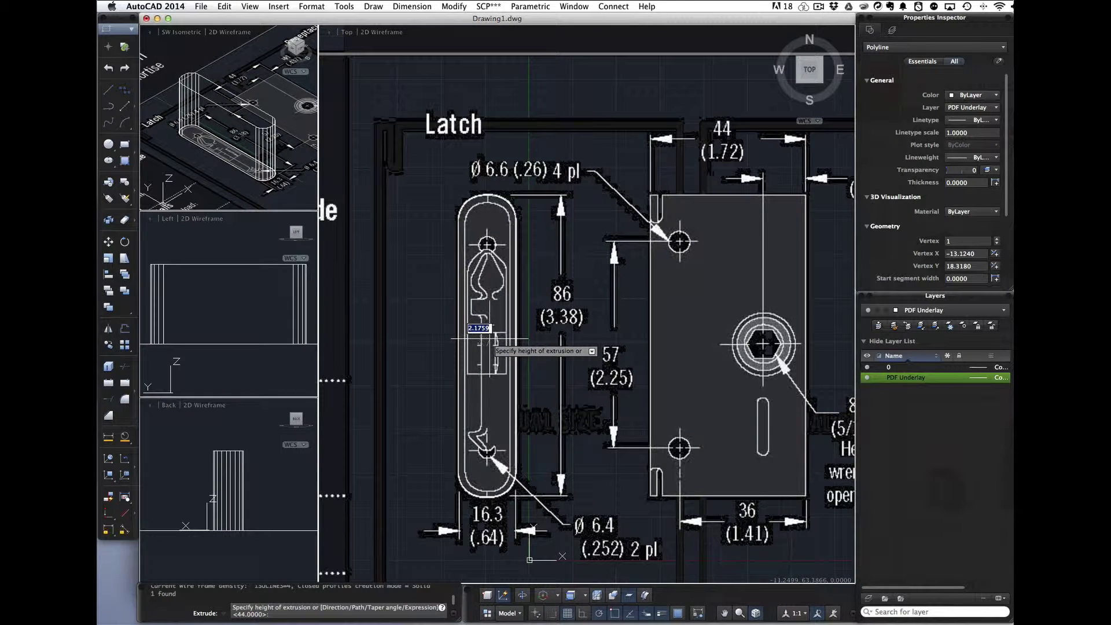
{"action": "type", "text": "1.5"}
{"action": "key", "text": "Return"}
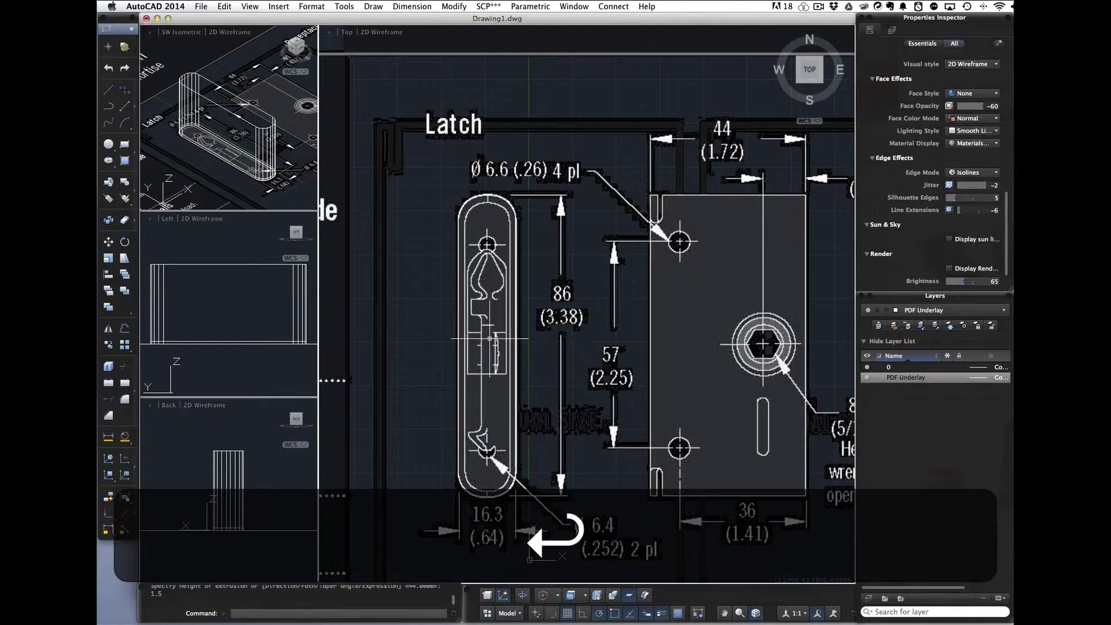
- Examine the tall latch body and the thin faceplate by selecting each solid and viewing the plate up close in the isometric viewport
{"action": "scroll", "coordinate": [327, 289], "scroll_direction": "up", "scroll_amount": 1}
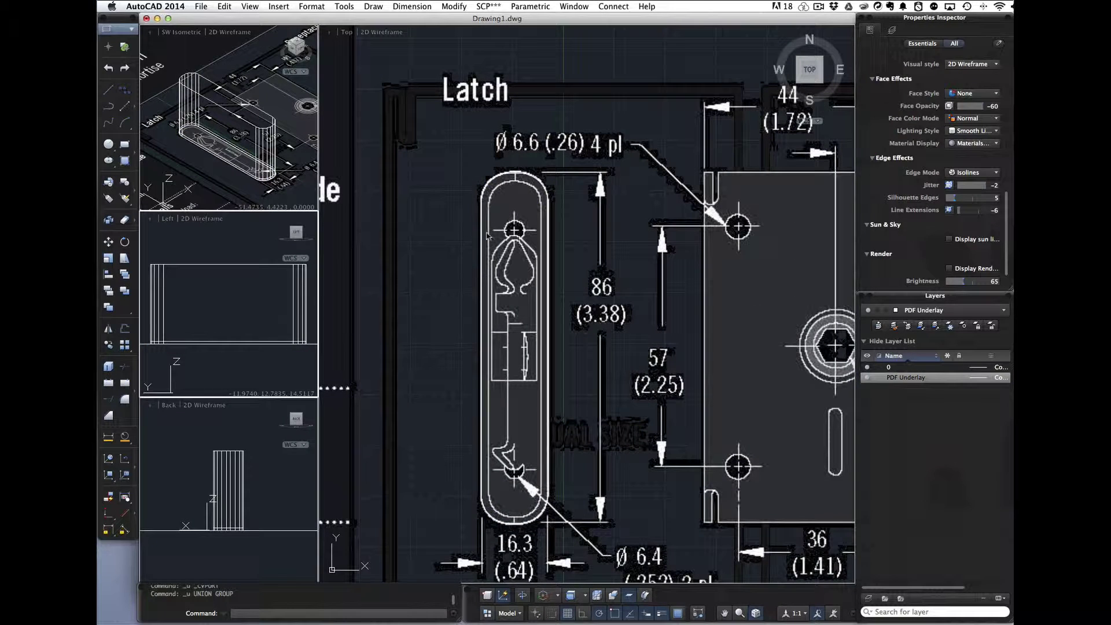
{"action": "left_click", "coordinate": [269, 340]}
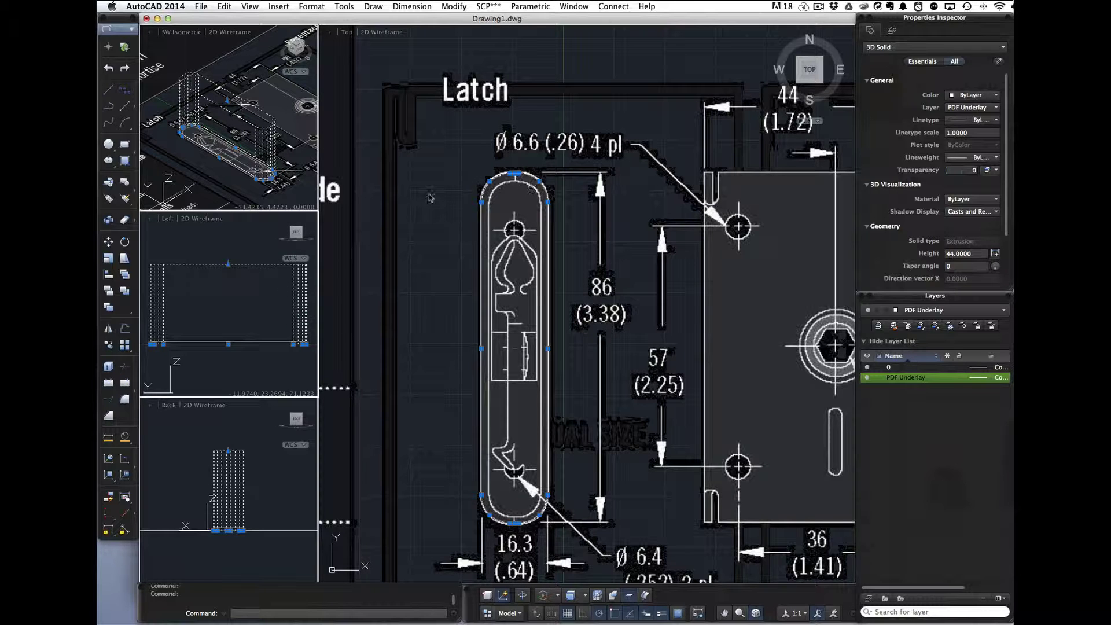
{"action": "left_click", "coordinate": [165, 141]}
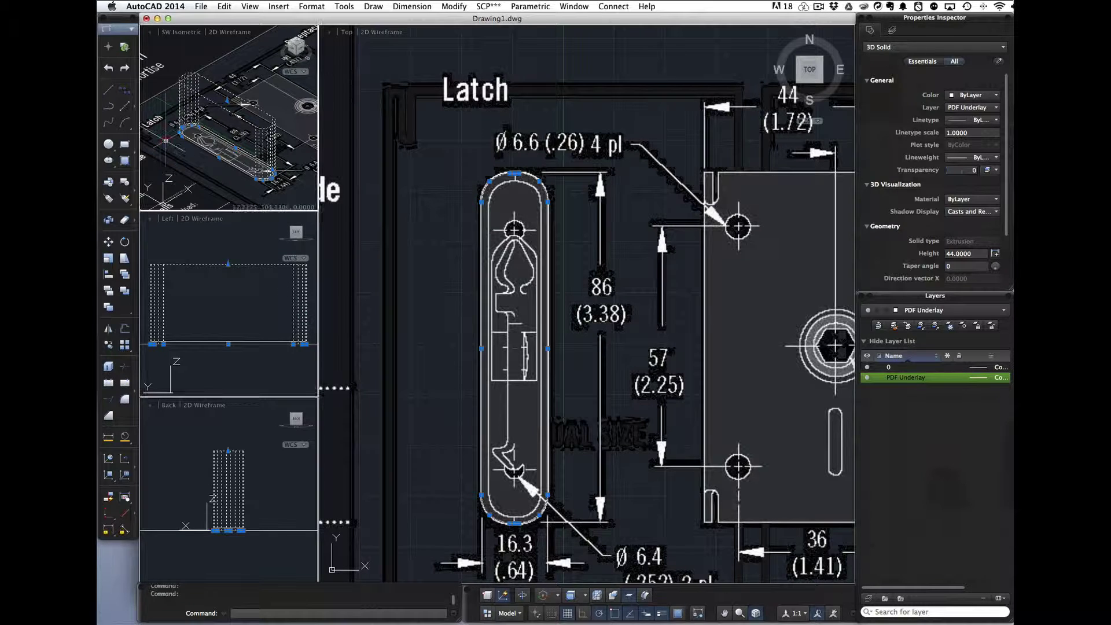
{"action": "key", "text": "Escape"}
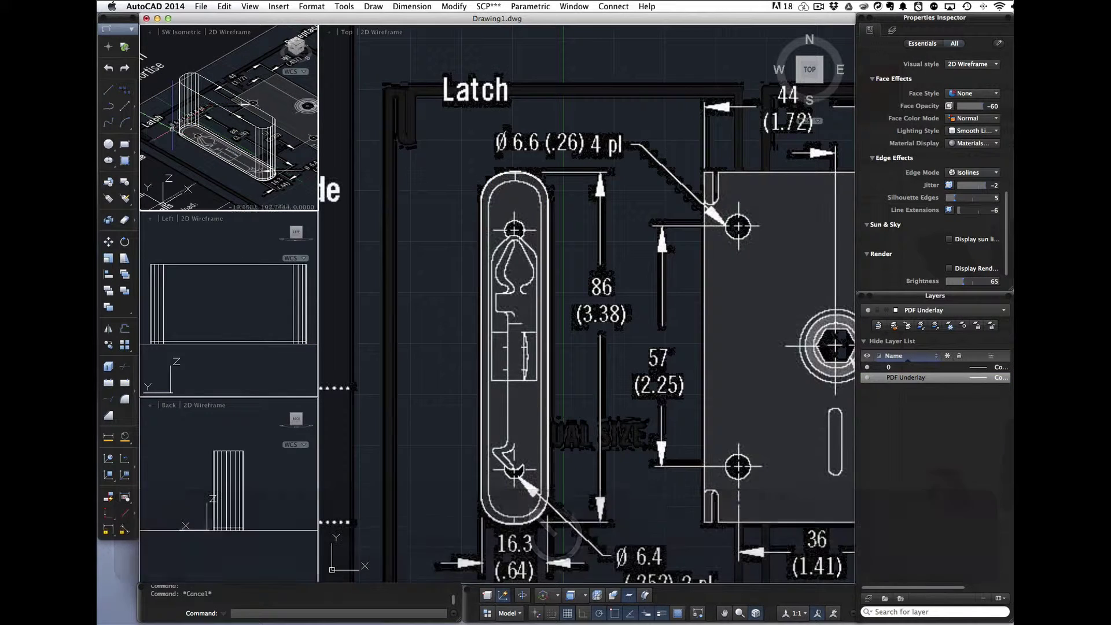
{"action": "left_click", "coordinate": [180, 135]}
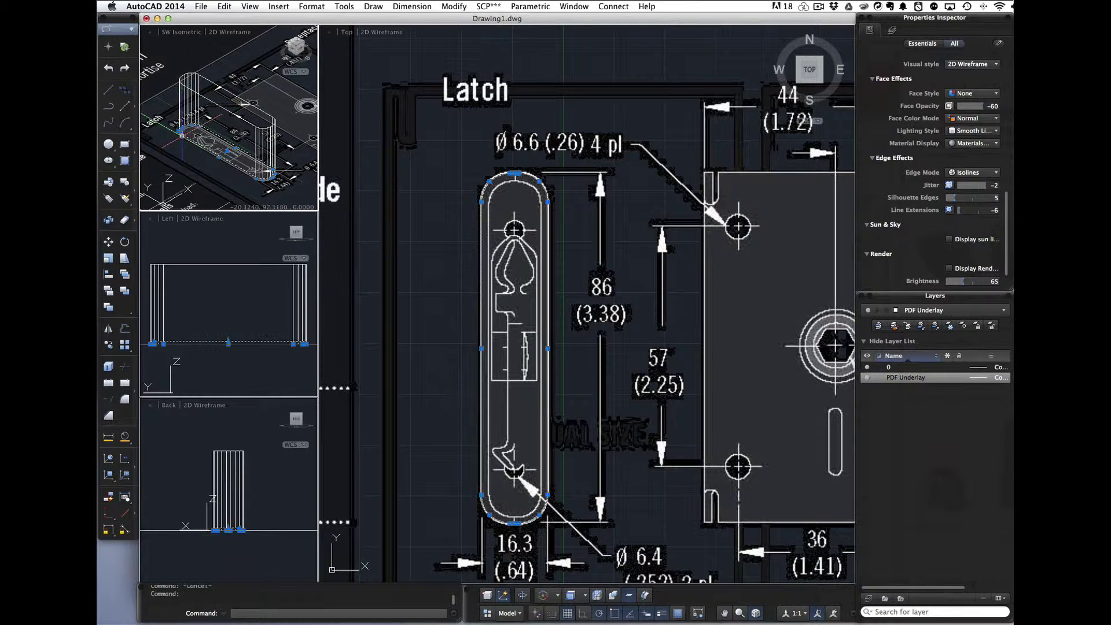
{"action": "scroll", "coordinate": [234, 172], "scroll_direction": "up", "scroll_amount": 5}
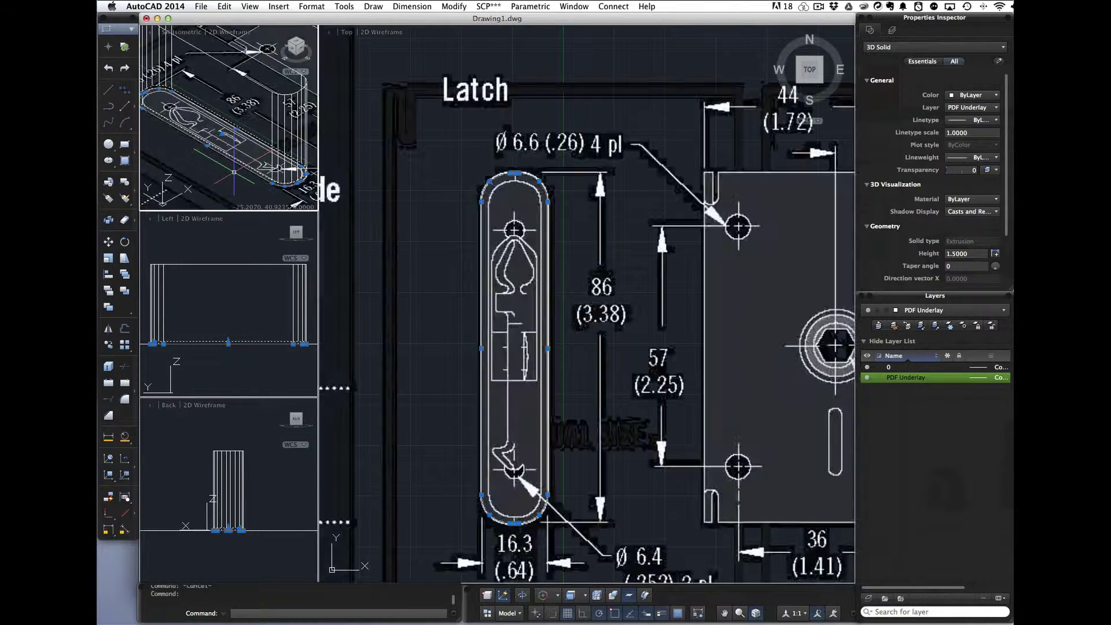
{"action": "key", "text": "Escape"}
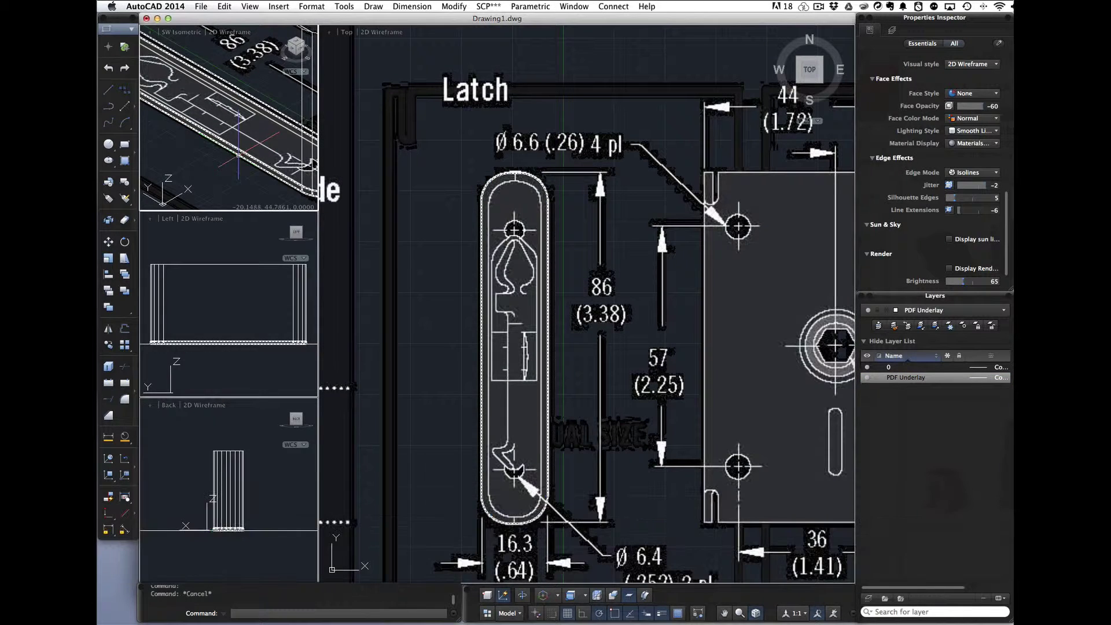
{"action": "left_click", "coordinate": [238, 157]}
{"action": "key", "text": "super+z"}
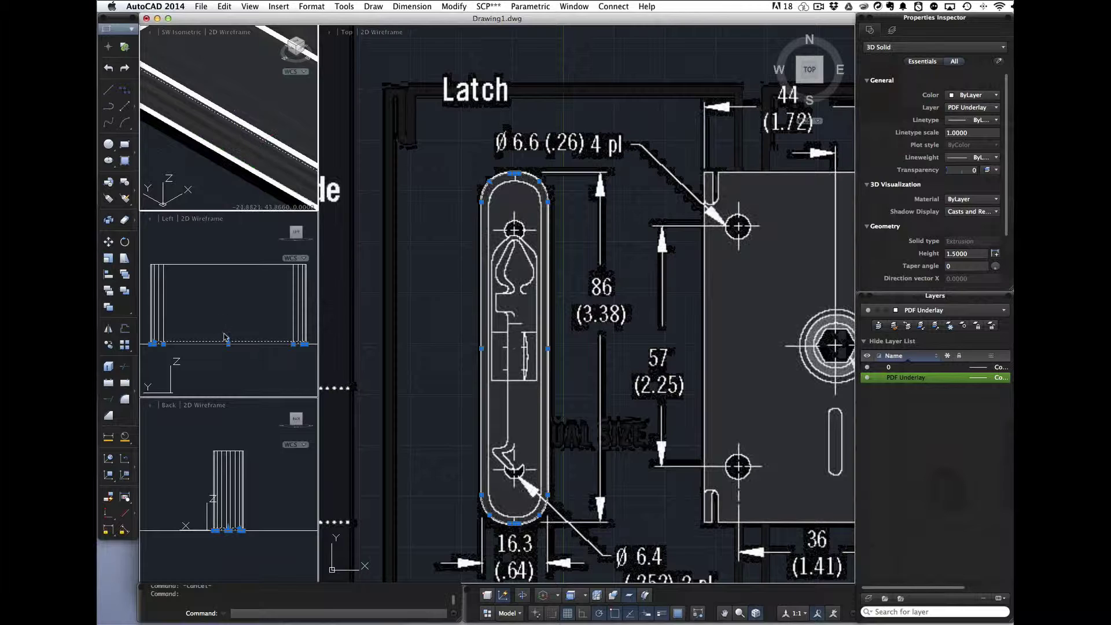
- Window-select the remaining outline polyline along the base in the Left viewport and duplicate it in place
{"action": "left_click", "coordinate": [207, 368]}
{"action": "key", "text": "Escape"}
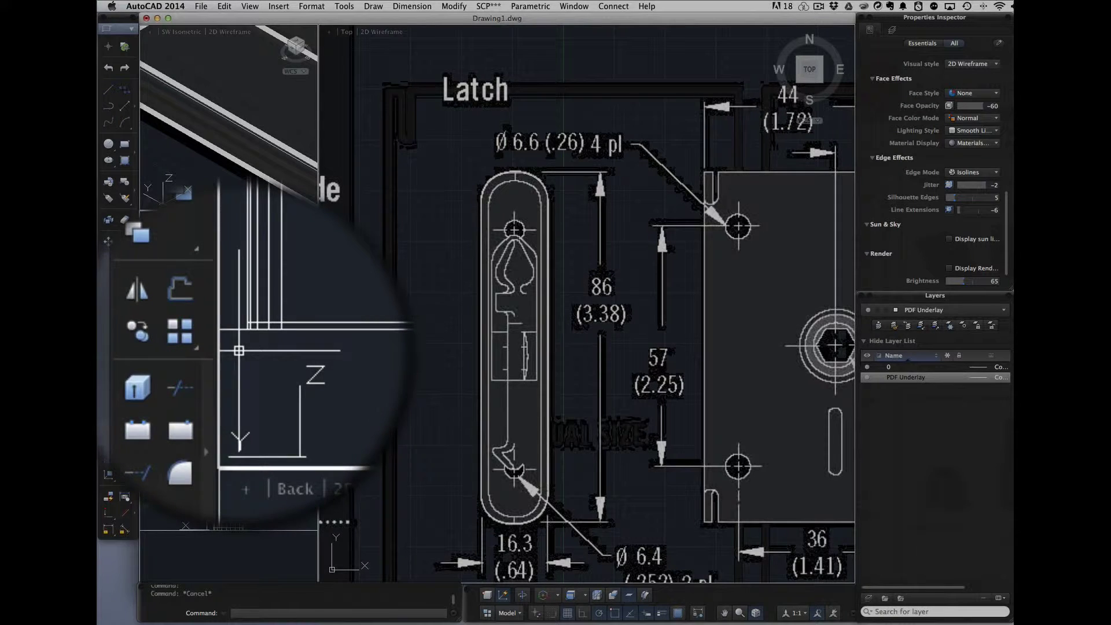
{"action": "left_click_drag", "start_coordinate": [238, 350], "coordinate": [310, 351]}
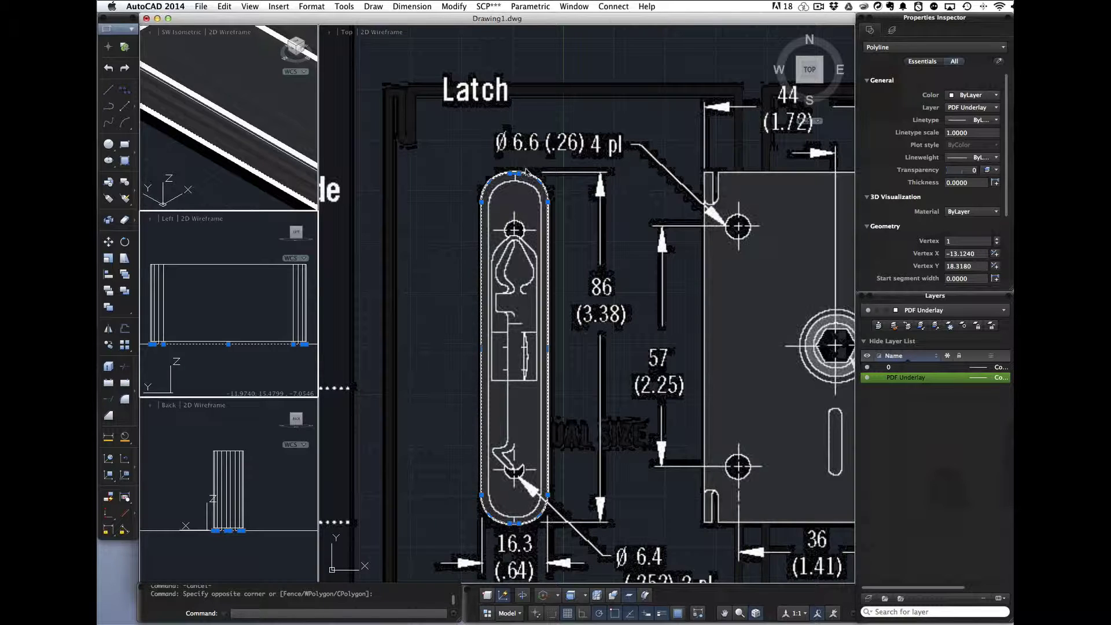
{"action": "type", "text": "copy"}
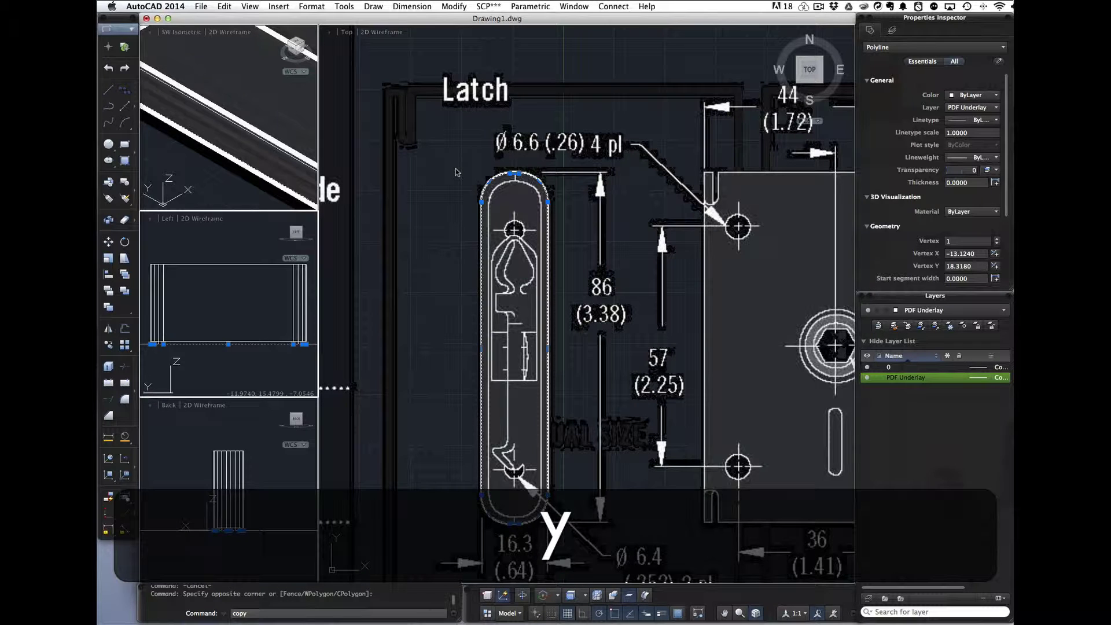
{"action": "key", "text": "Return"}
{"action": "key", "text": "Return"}
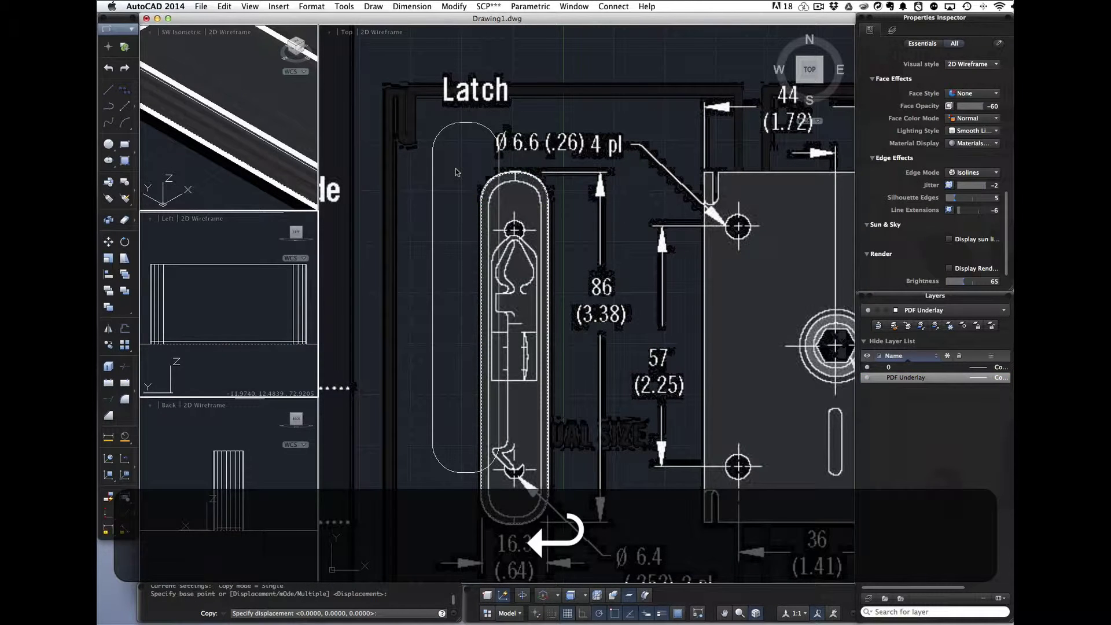
{"action": "key", "text": "Return"}
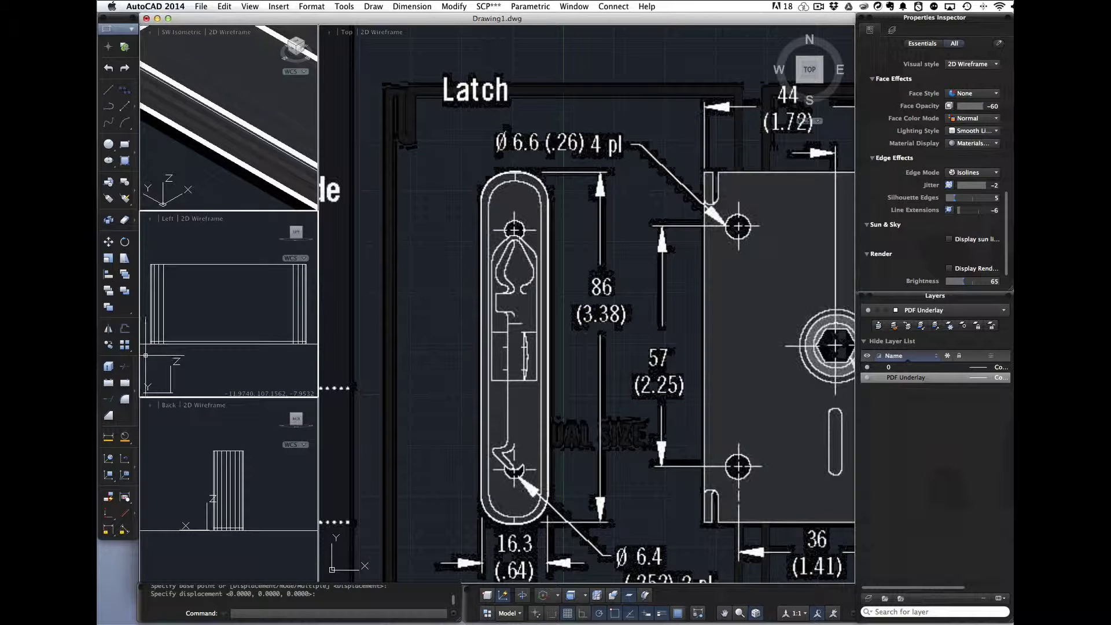
- Check the stacked outline polylines along the base by window-selecting them in the Left viewport, and clear the selection
{"action": "left_click", "coordinate": [145, 355]}
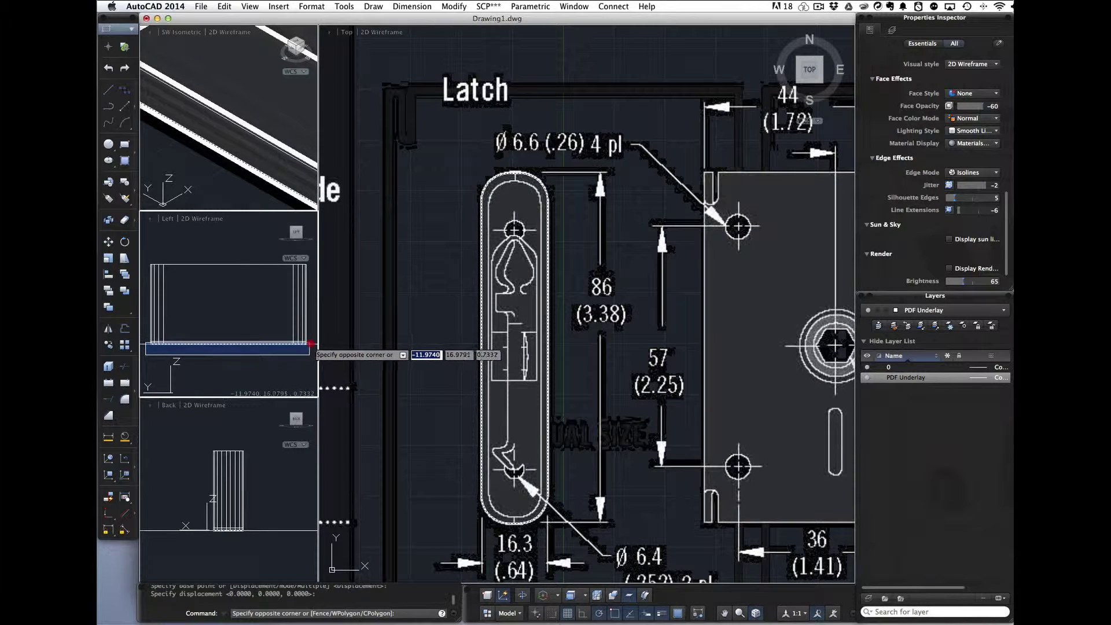
{"action": "left_click", "coordinate": [310, 344]}
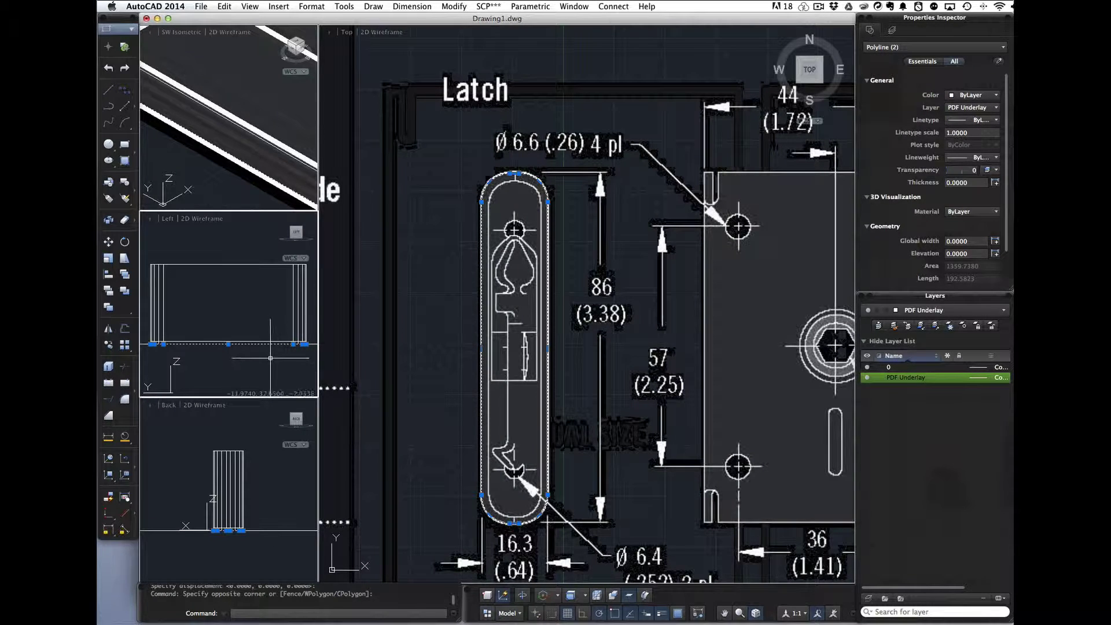
{"action": "key", "text": "Escape"}
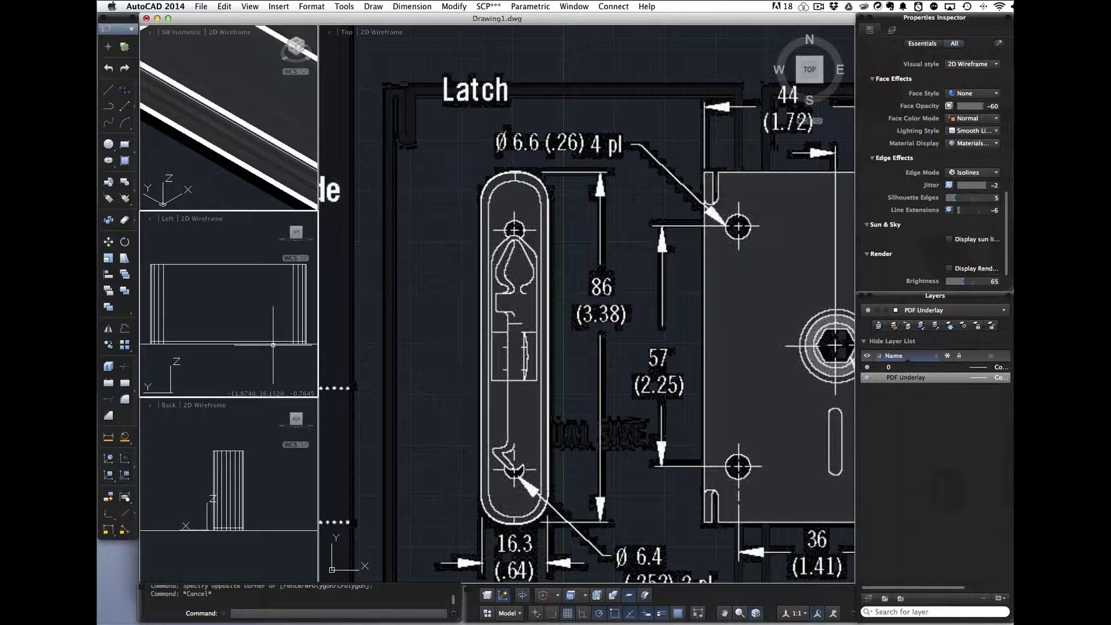
- Offset the latch outline polyline inward by 1.5, selecting it in the Top viewport
{"action": "left_click", "coordinate": [277, 344]}
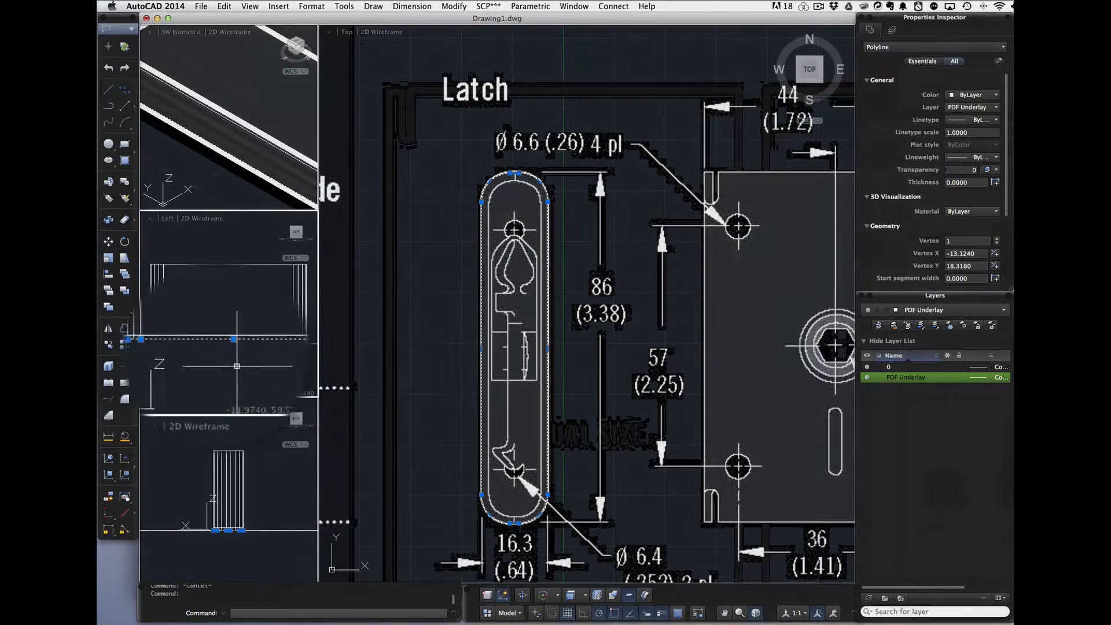
{"action": "left_click", "coordinate": [176, 328]}
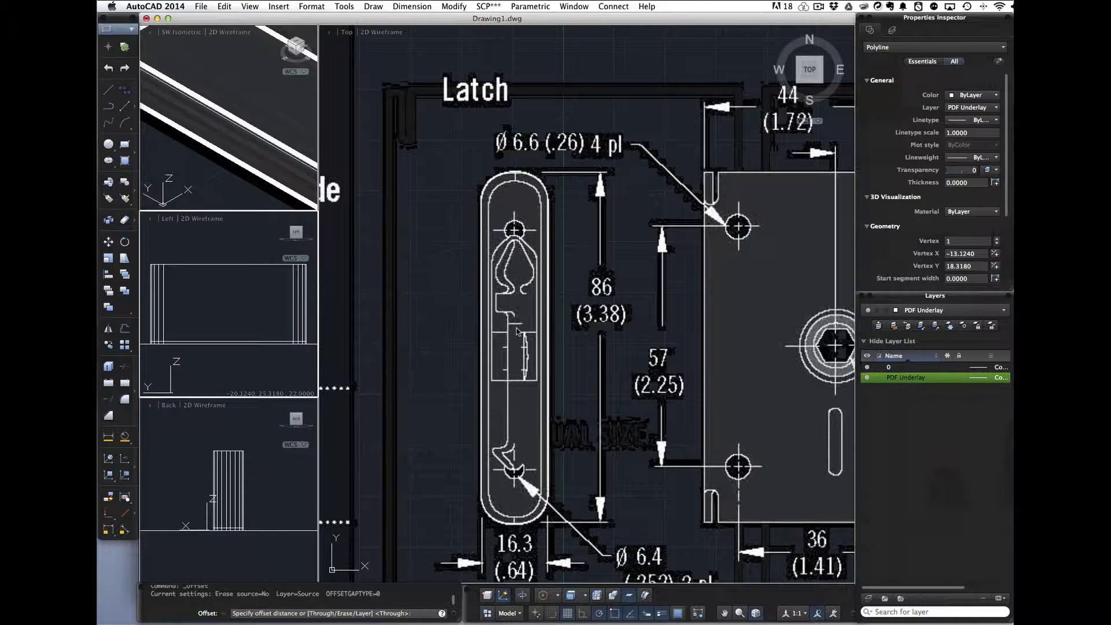
{"action": "type", "text": "1.5"}
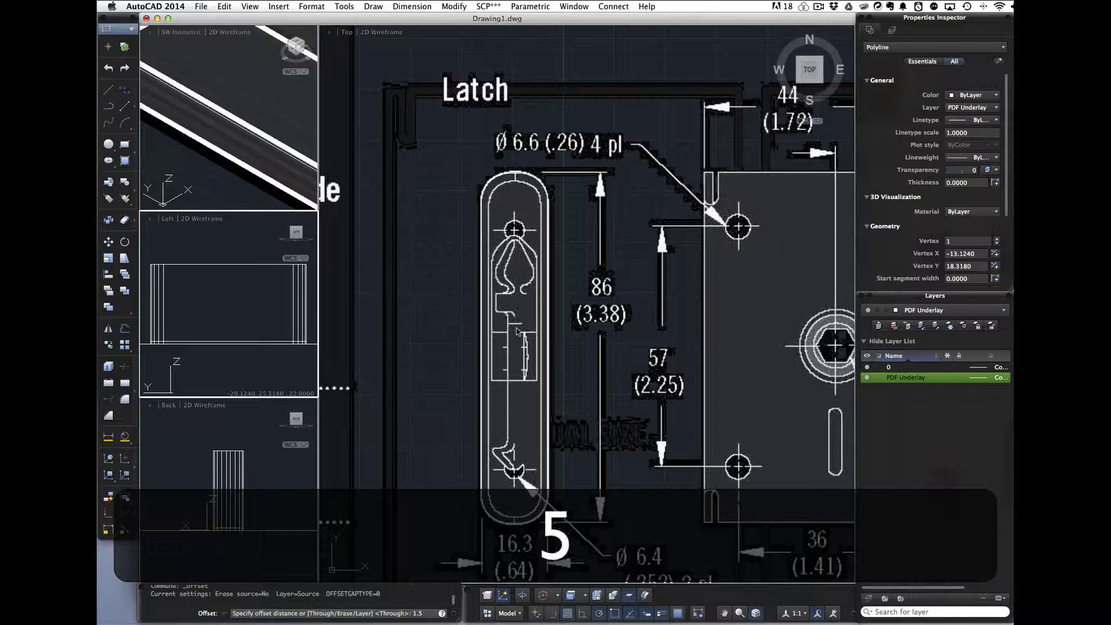
{"action": "key", "text": "Return"}
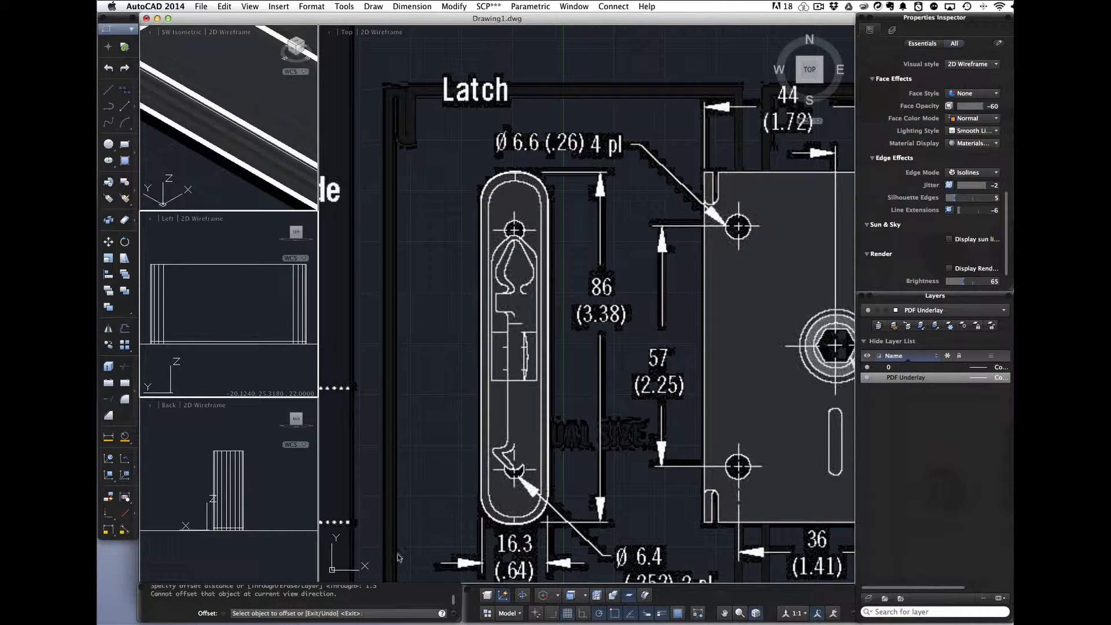
{"action": "left_click", "coordinate": [157, 344]}
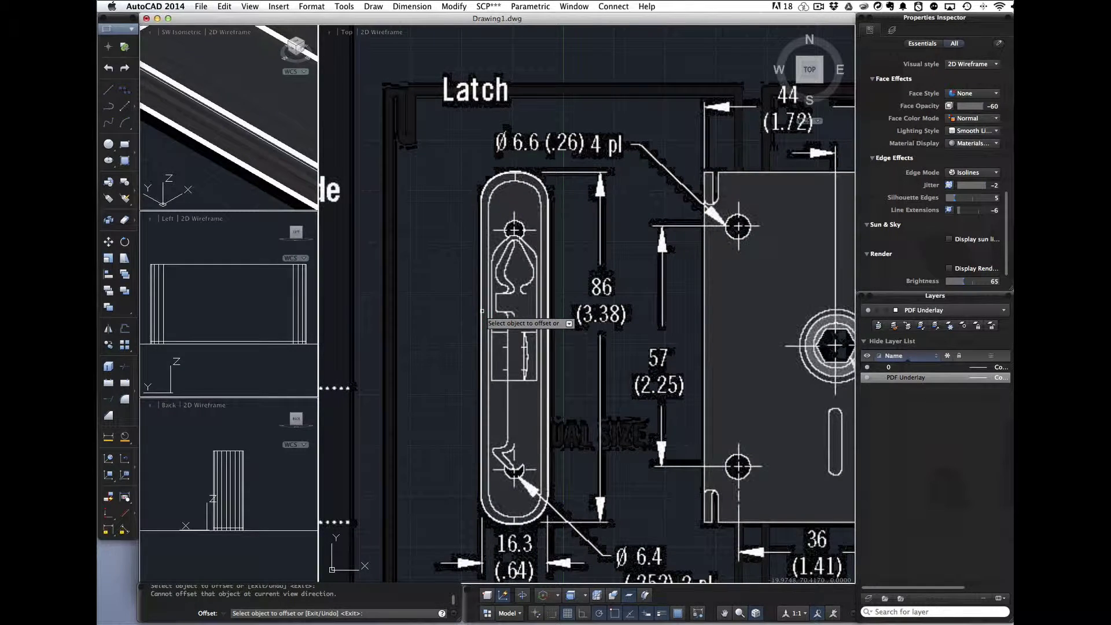
{"action": "left_click", "coordinate": [481, 311]}
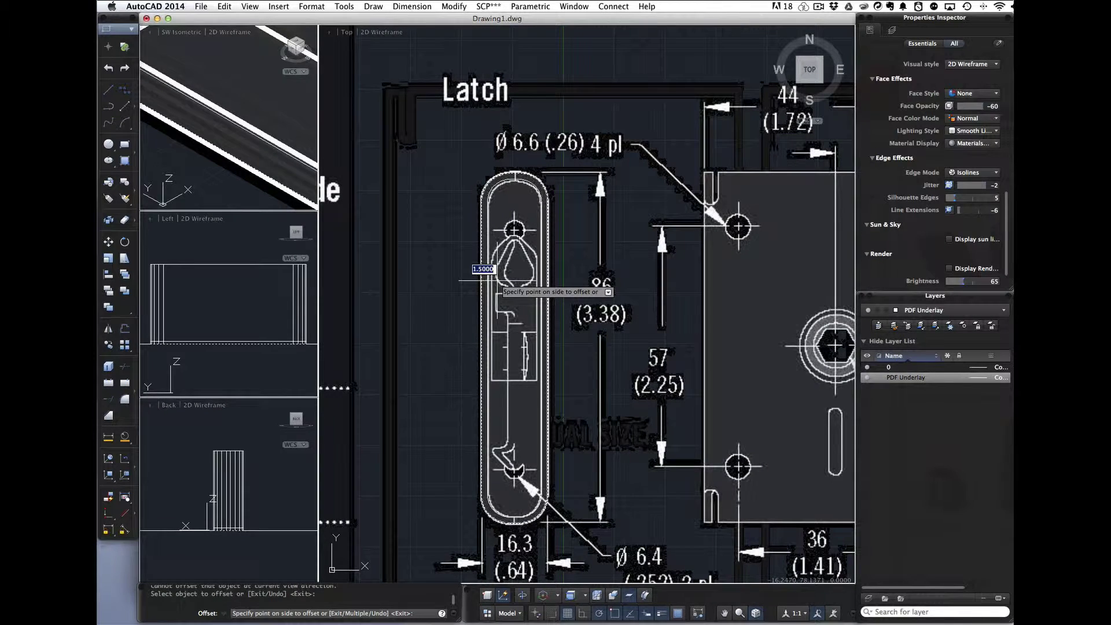
{"action": "left_click", "coordinate": [498, 280]}
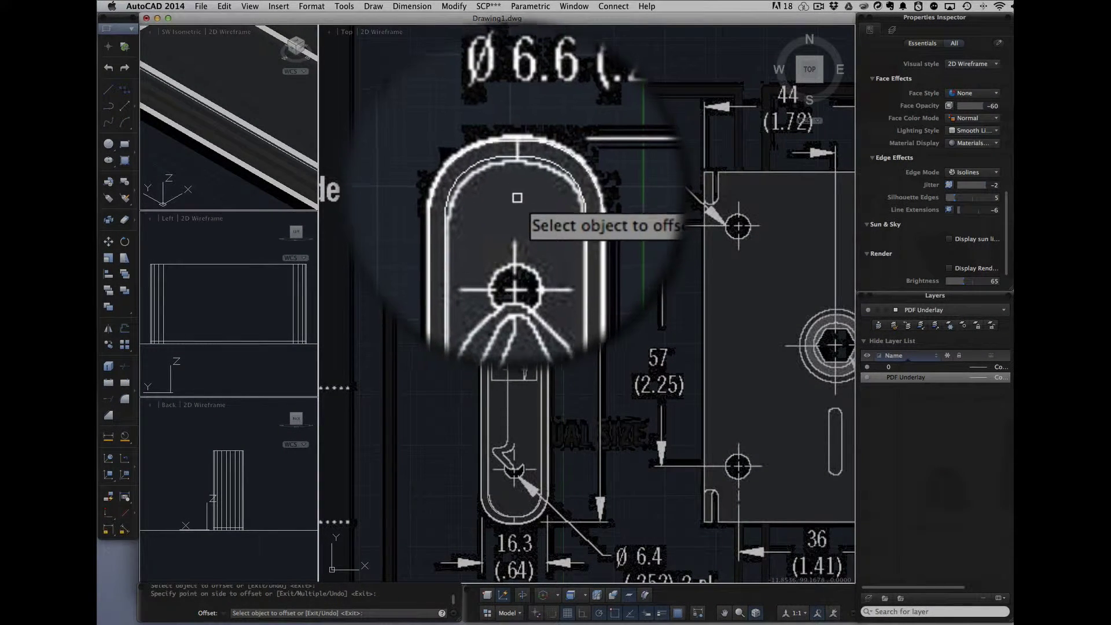
{"action": "key", "text": "Escape"}
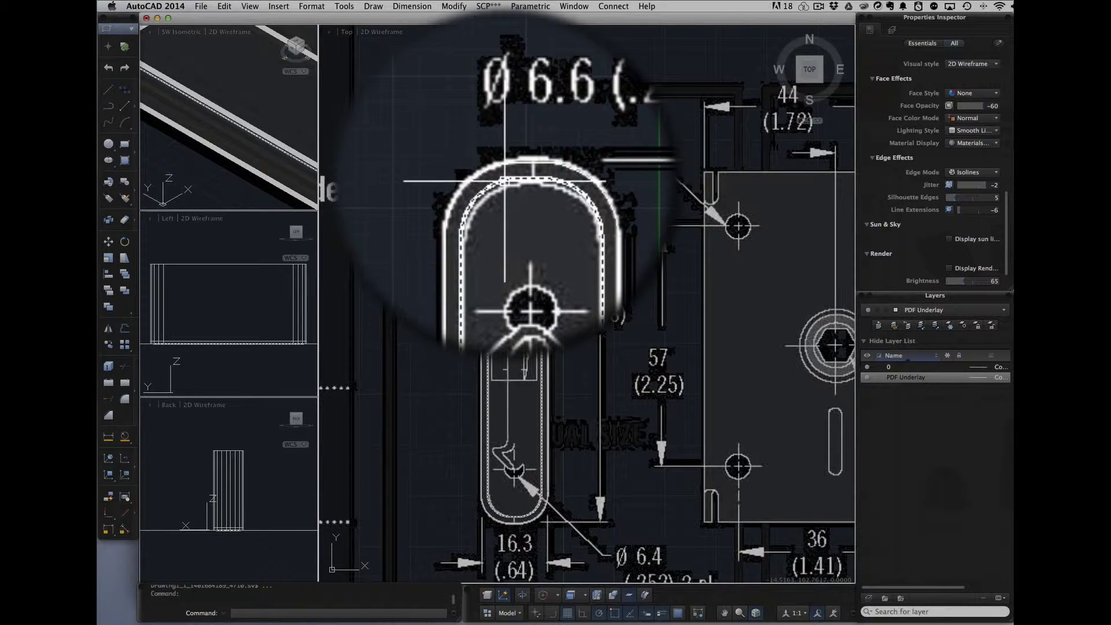
- Extrude the inner offset polyline to a height of 44 to form an inner solid
{"action": "left_click", "coordinate": [505, 179]}
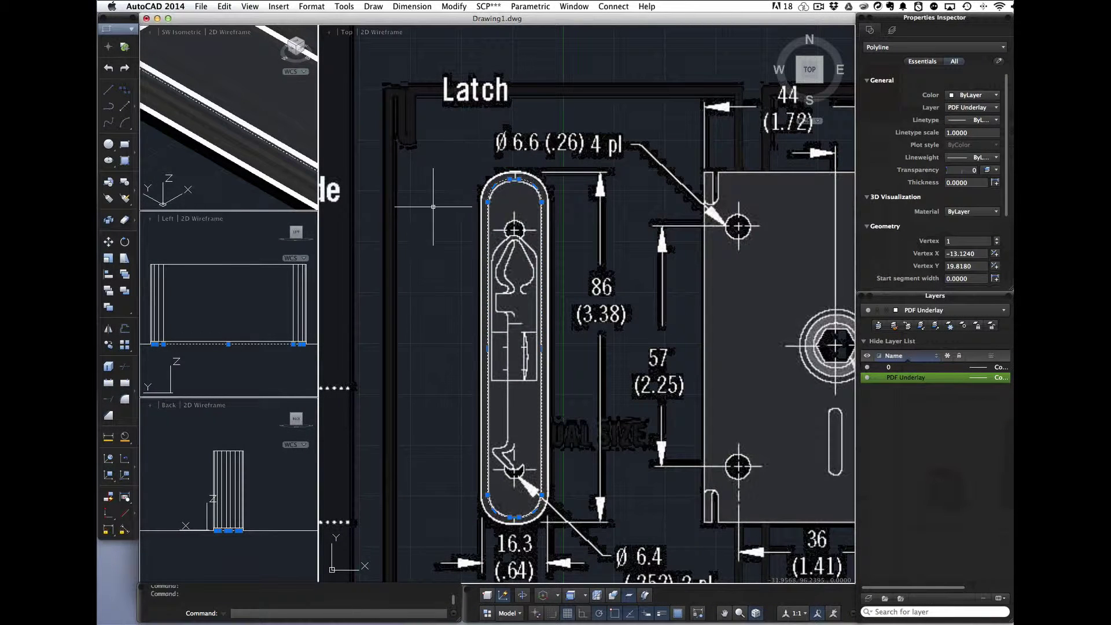
{"action": "type", "text": "Extrude"}
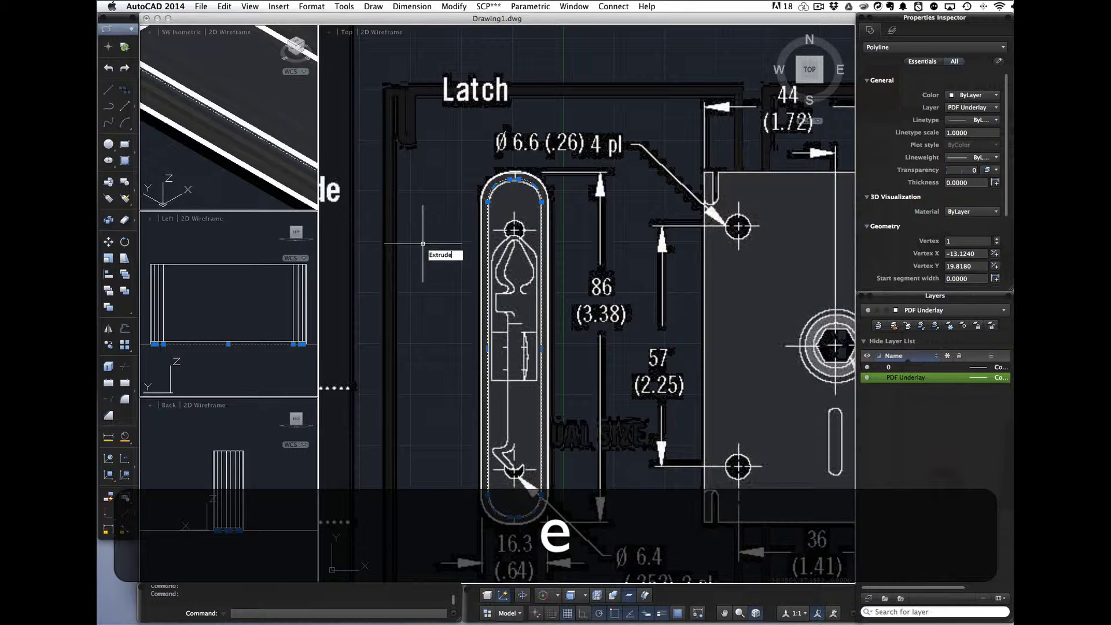
{"action": "key", "text": "Return"}
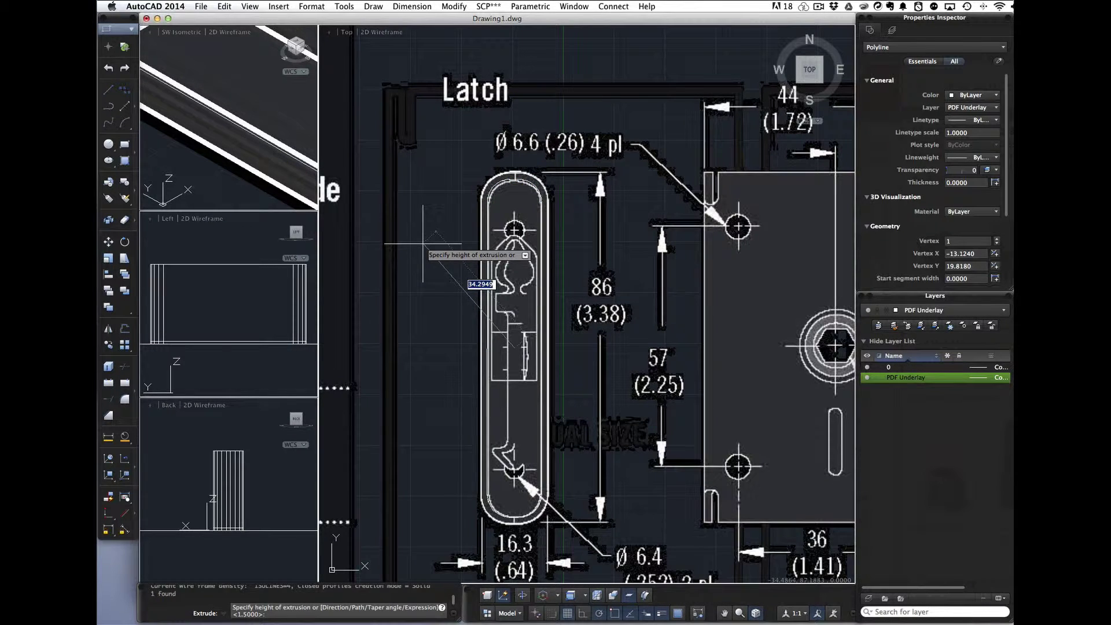
{"action": "middle_click_drag", "start_coordinate": [528, 278], "coordinate": [443, 272]}
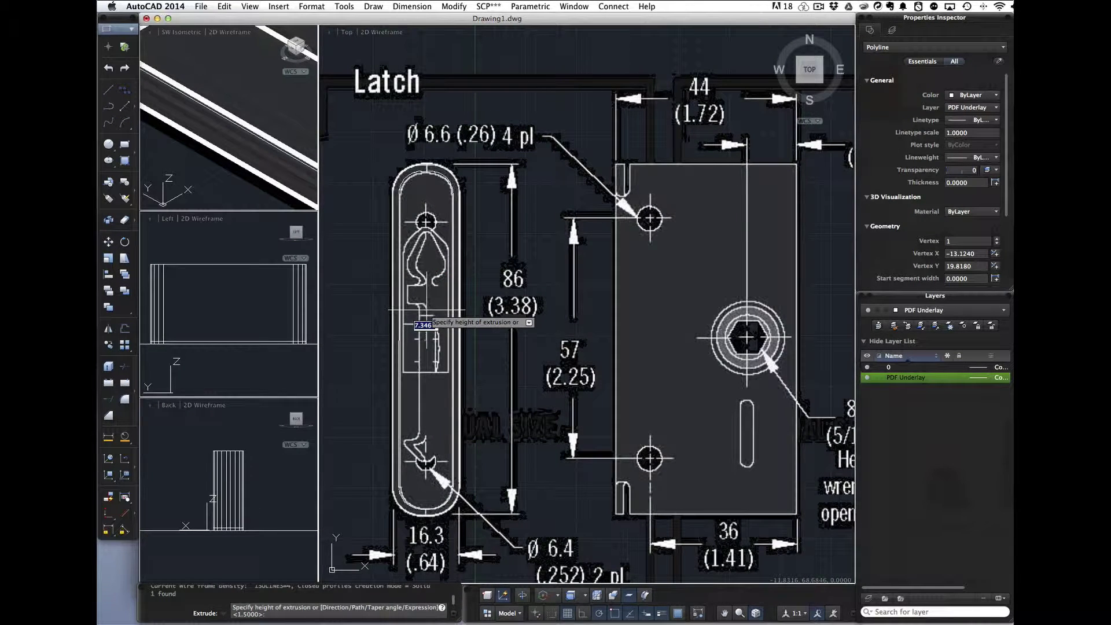
{"action": "type", "text": "44"}
{"action": "key", "text": "Return"}
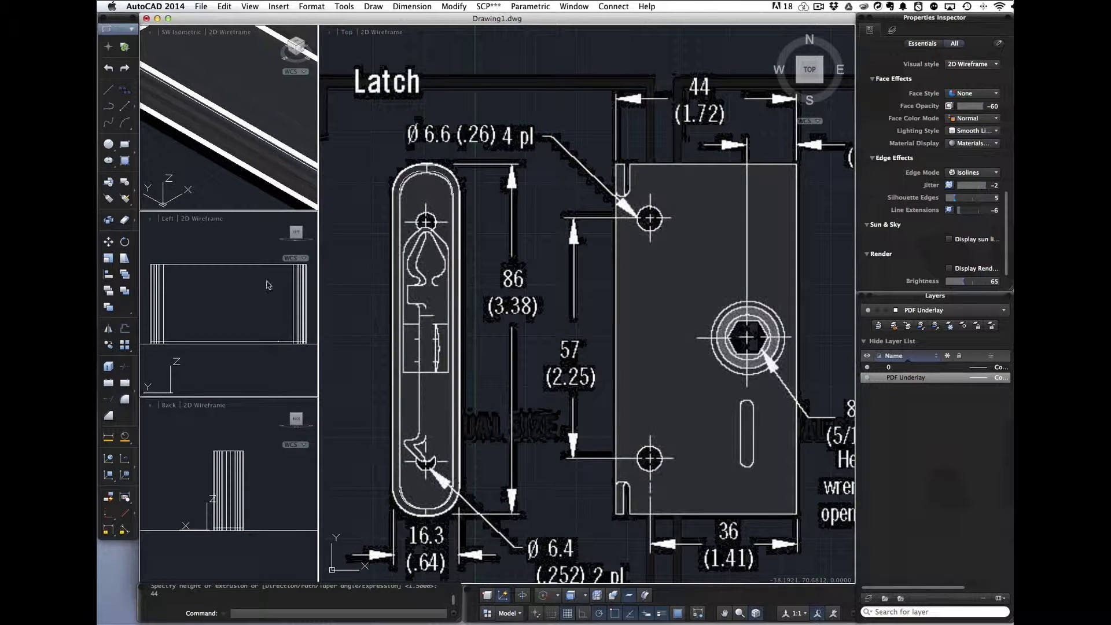
{"action": "left_click", "coordinate": [399, 184]}
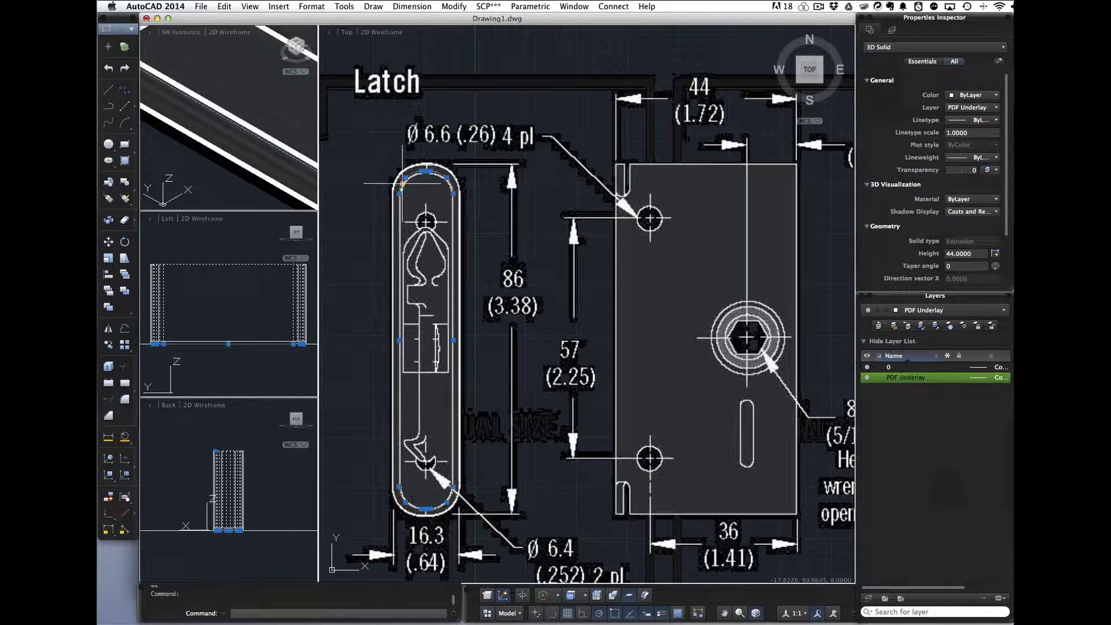
{"action": "left_click", "coordinate": [244, 324]}
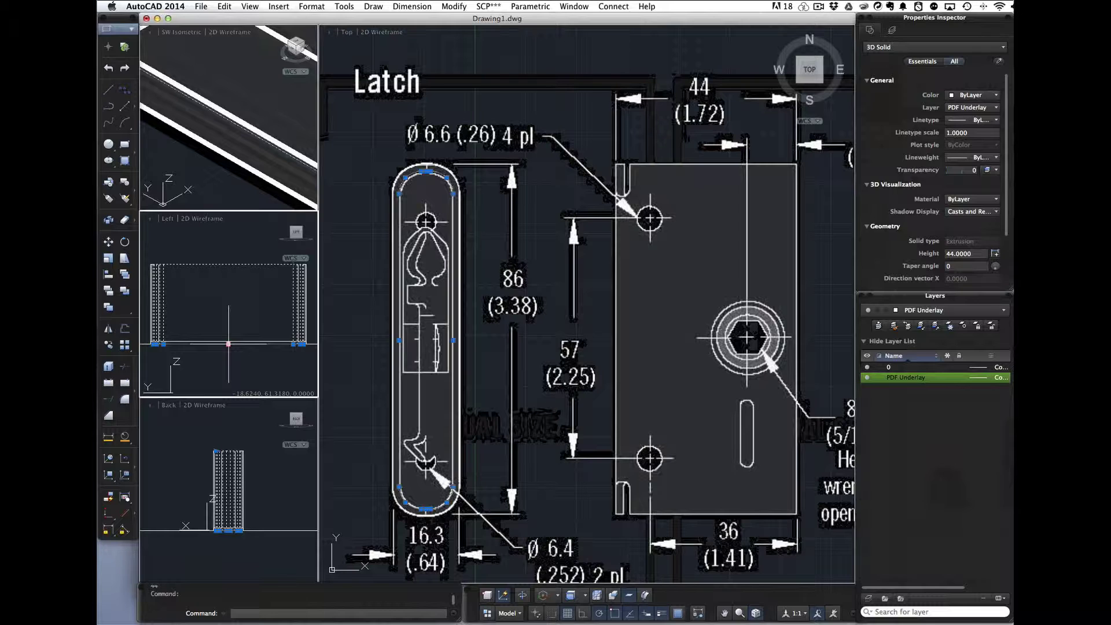
{"action": "type", "text": "move"}
{"action": "key", "text": "Return"}
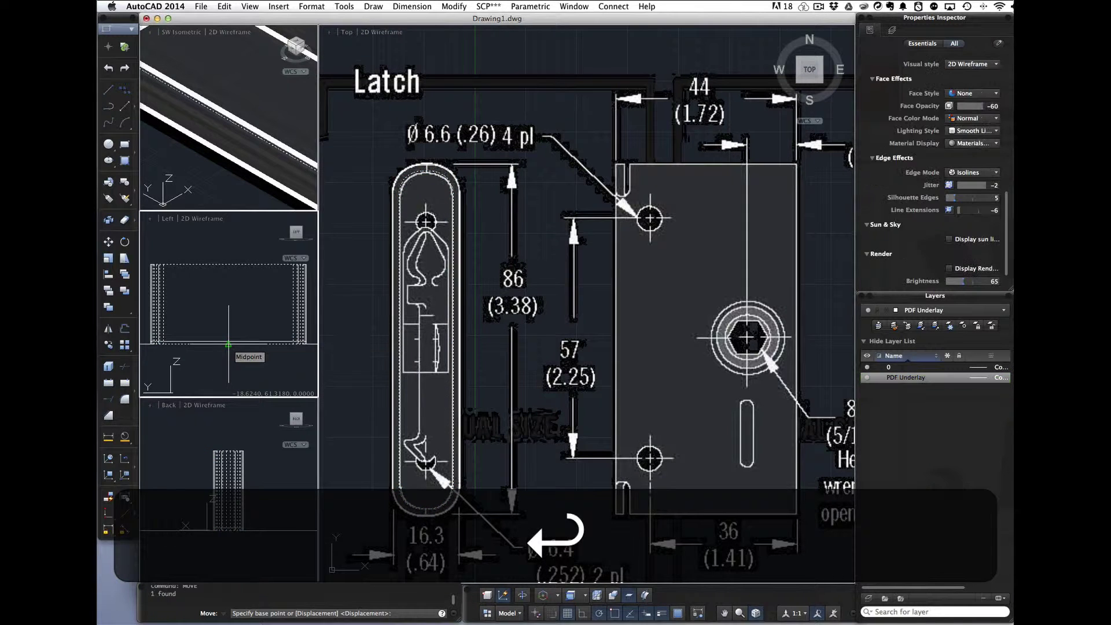
{"action": "left_click", "coordinate": [229, 345]}
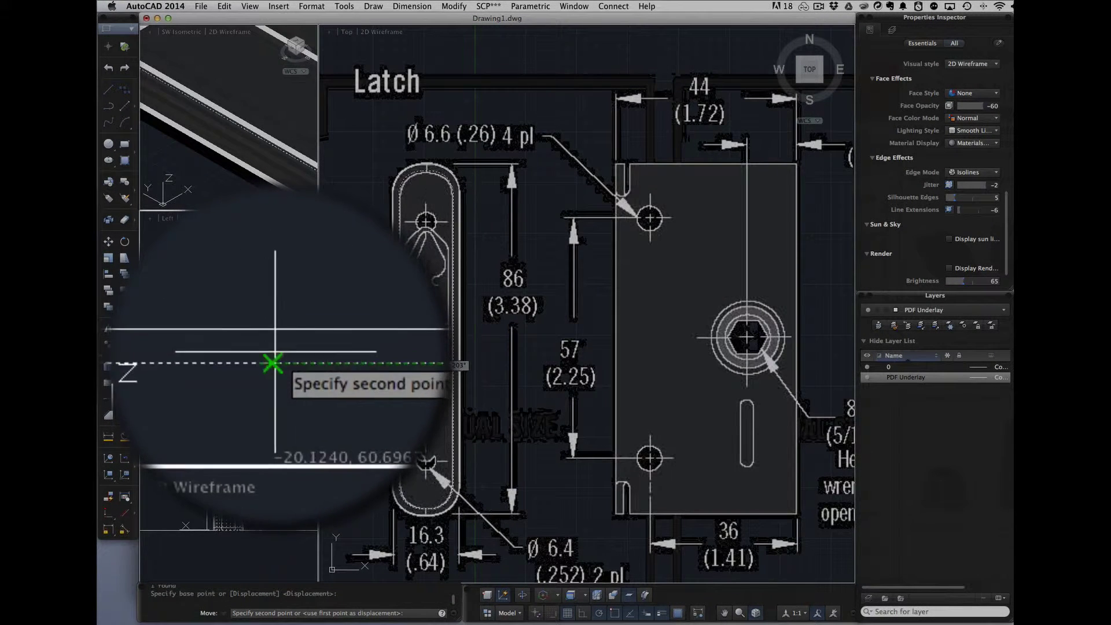
{"action": "left_click", "coordinate": [281, 322]}
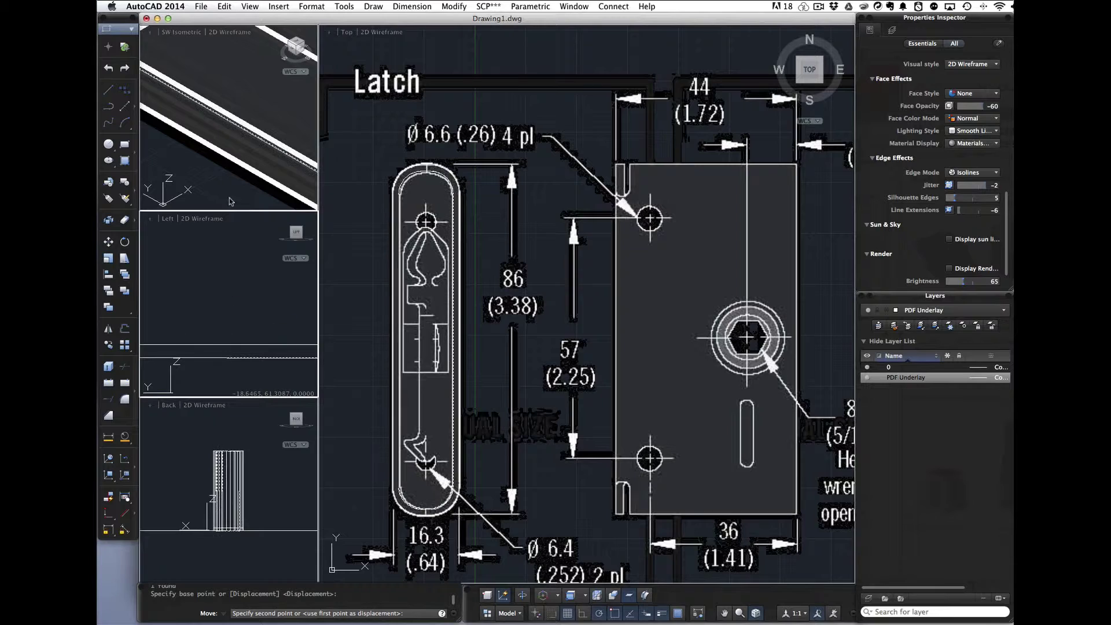
{"action": "left_click", "coordinate": [216, 159]}
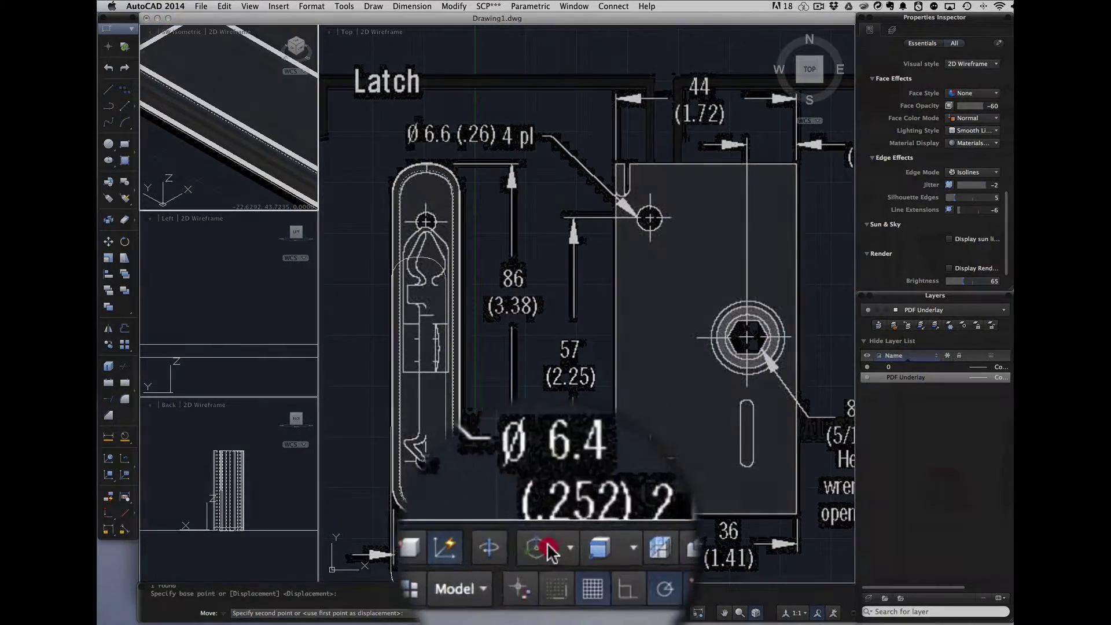
{"action": "left_click", "coordinate": [542, 596]}
{"action": "left_click", "coordinate": [567, 443]}
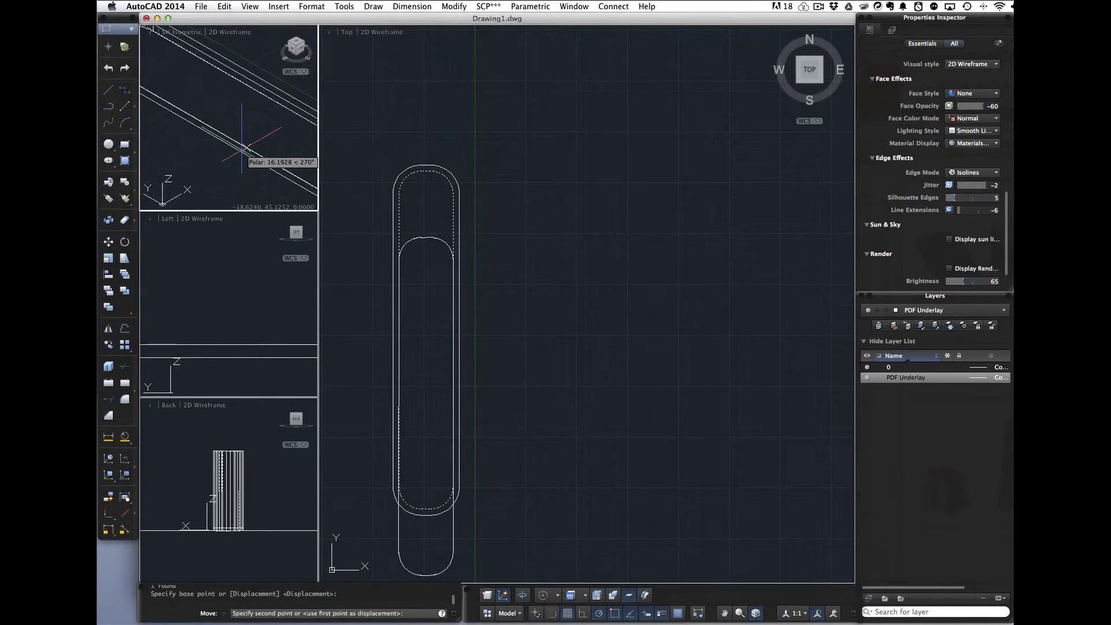
{"action": "scroll", "coordinate": [240, 93], "scroll_direction": "down", "scroll_amount": 3}
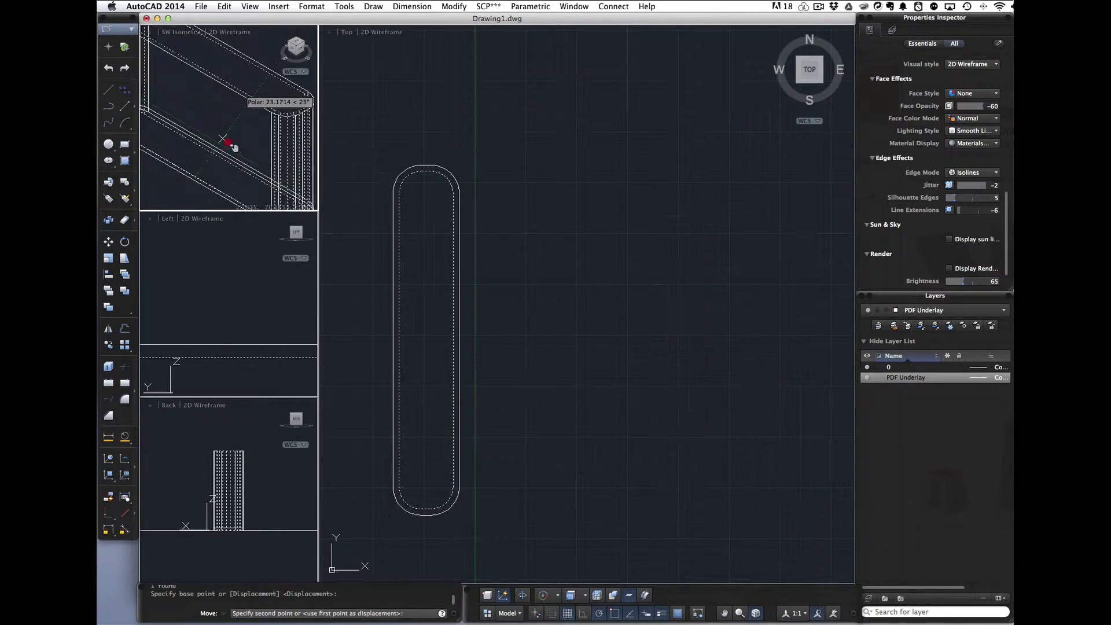
{"action": "key", "text": "Escape"}
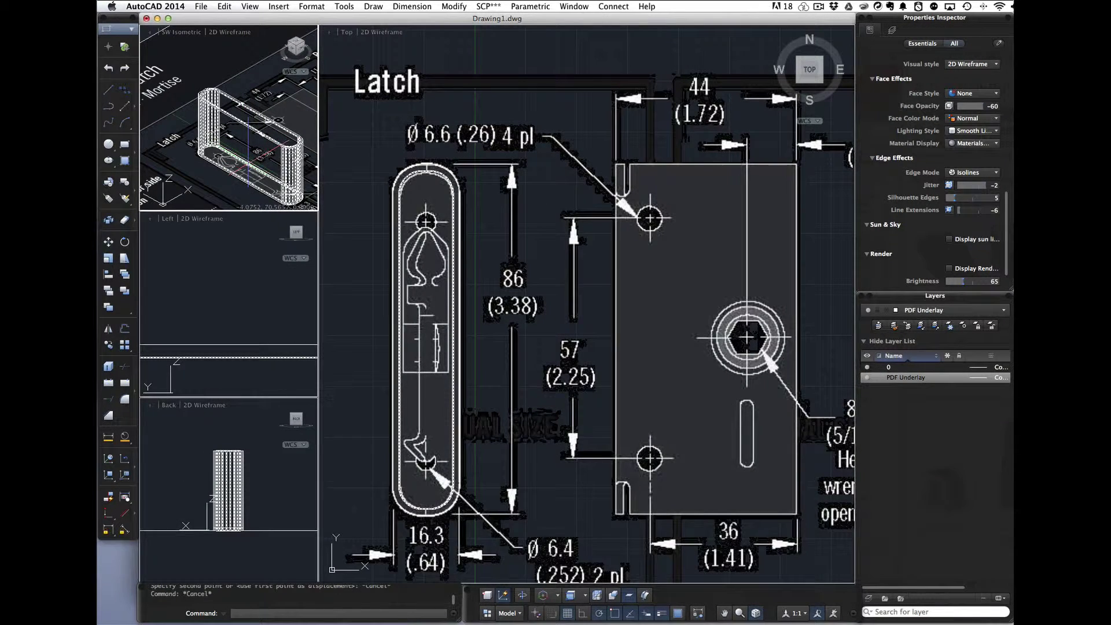
- Move the inner solid up 1.5 along the Z axis with 3DMOVE in the isometric viewport
{"action": "type", "text": "3dmove"}
{"action": "key", "text": "Return"}
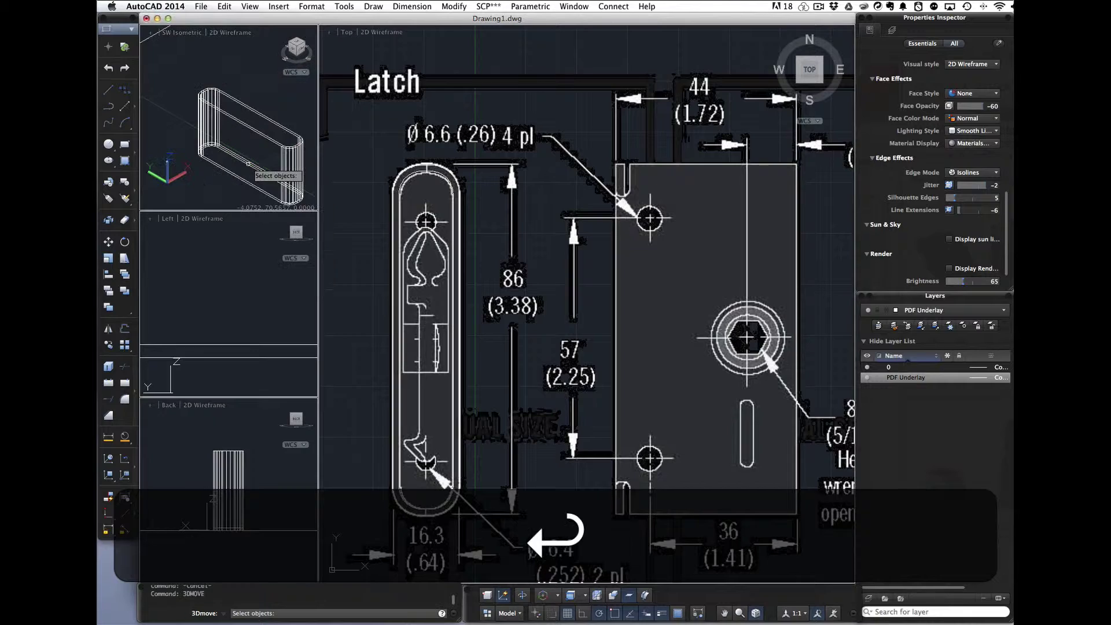
{"action": "left_click", "coordinate": [241, 157]}
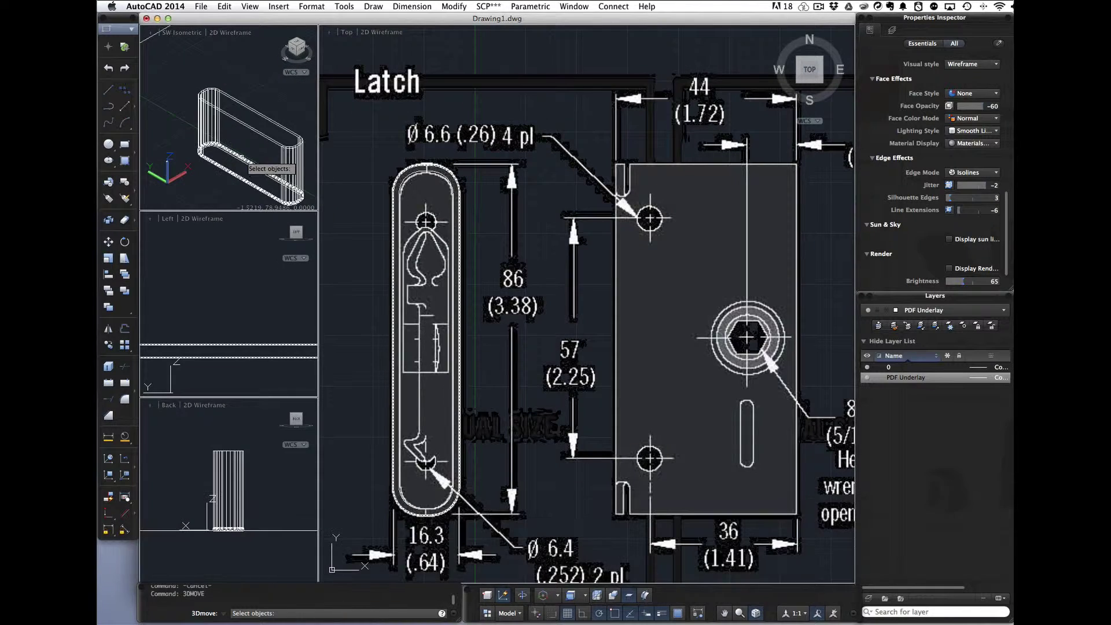
{"action": "left_click", "coordinate": [244, 108]}
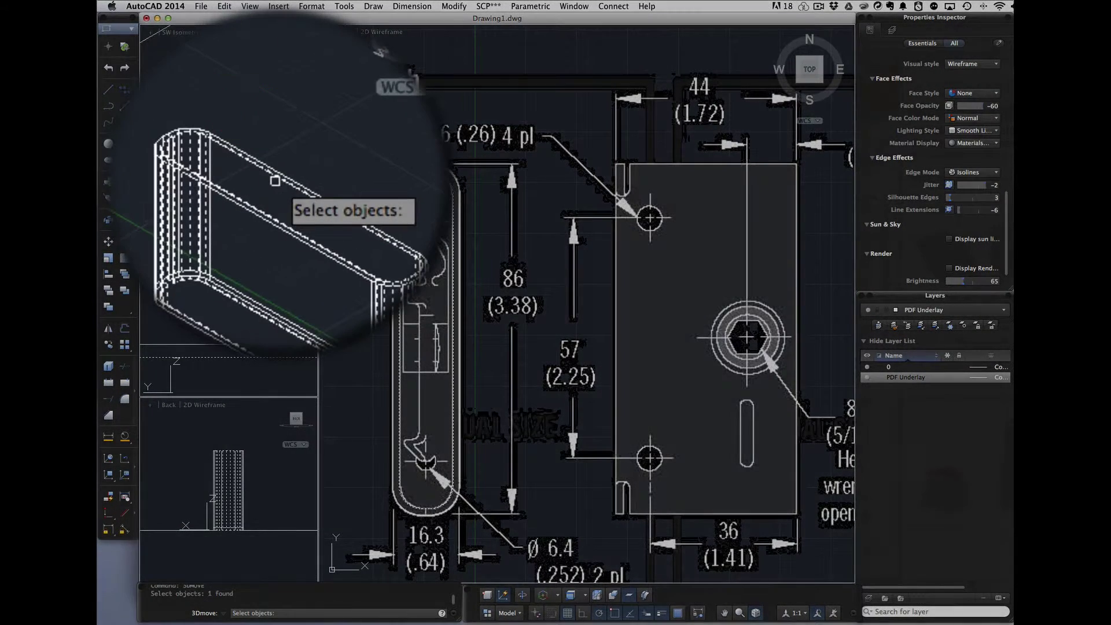
{"action": "key", "text": "Return"}
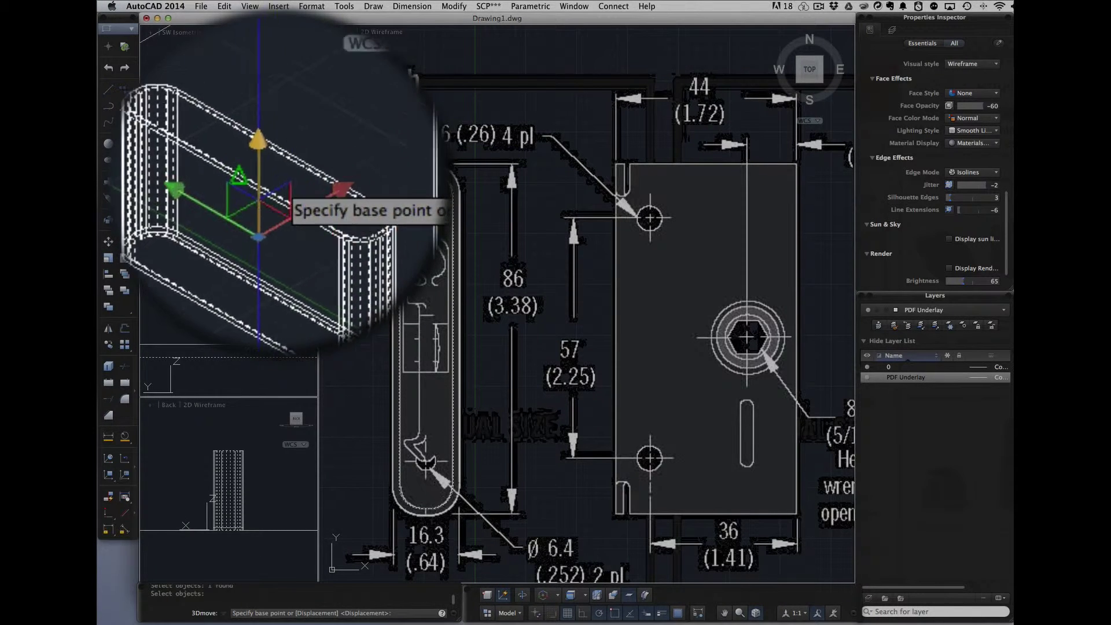
{"action": "left_click", "coordinate": [277, 179]}
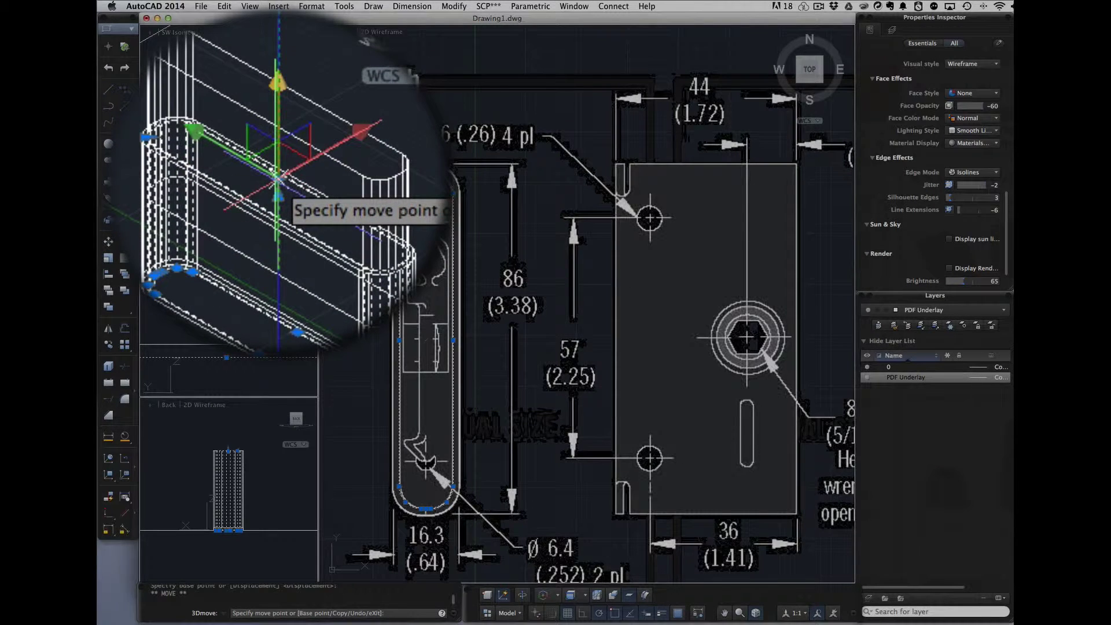
{"action": "type", "text": "5"}
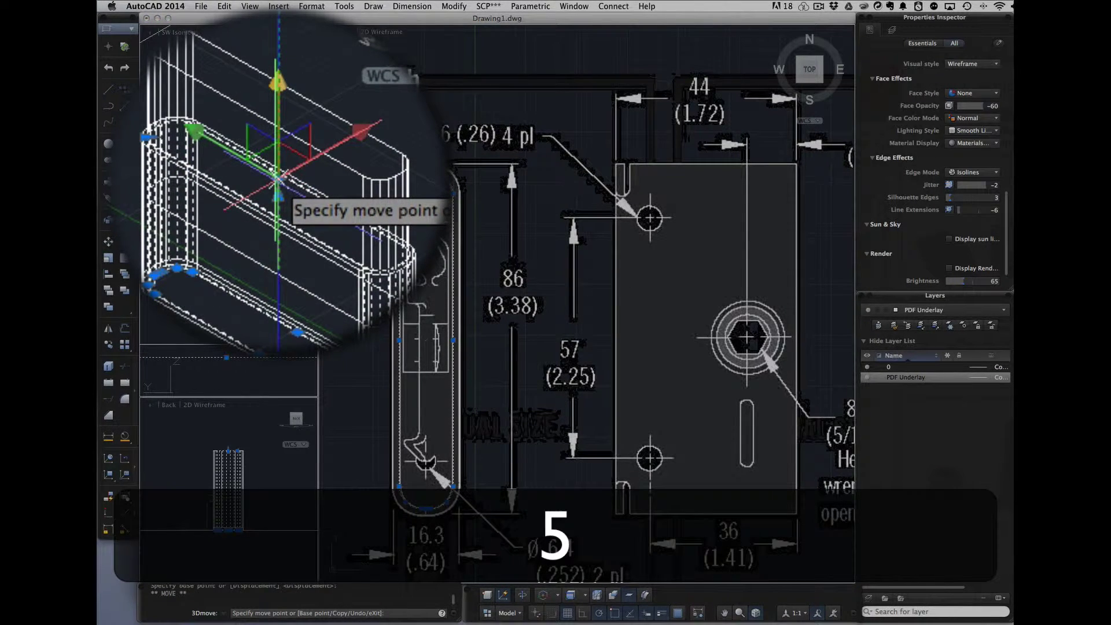
{"action": "key", "text": "Return"}
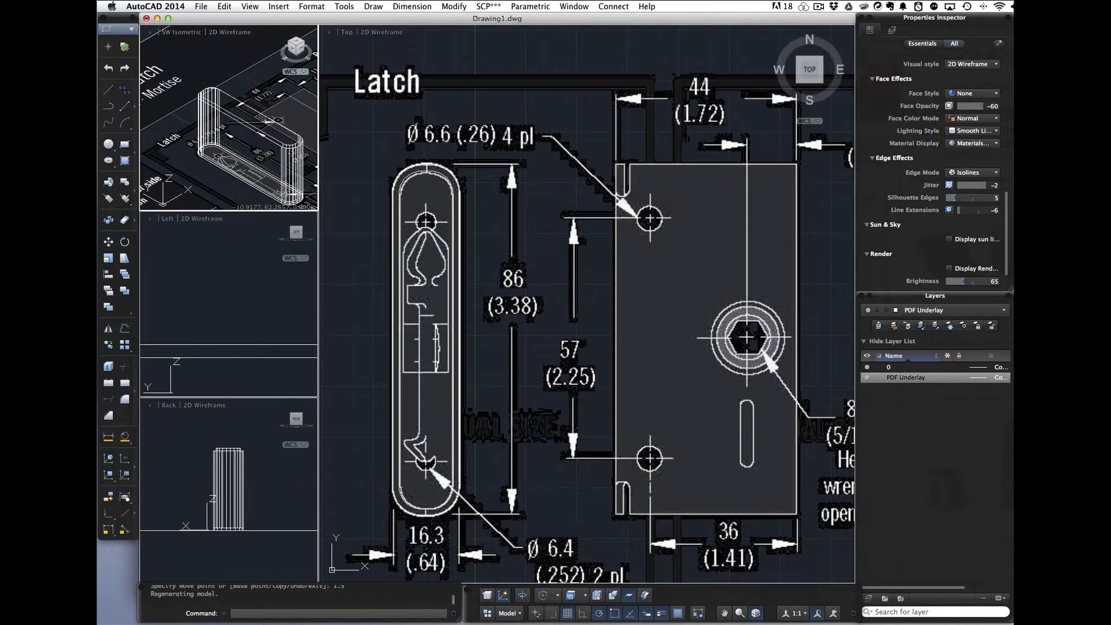
- Examine how the raised inner solid sits within the latch body in the isometric, Back and Left viewports
{"action": "scroll", "coordinate": [229, 139], "scroll_direction": "up", "scroll_amount": 3}
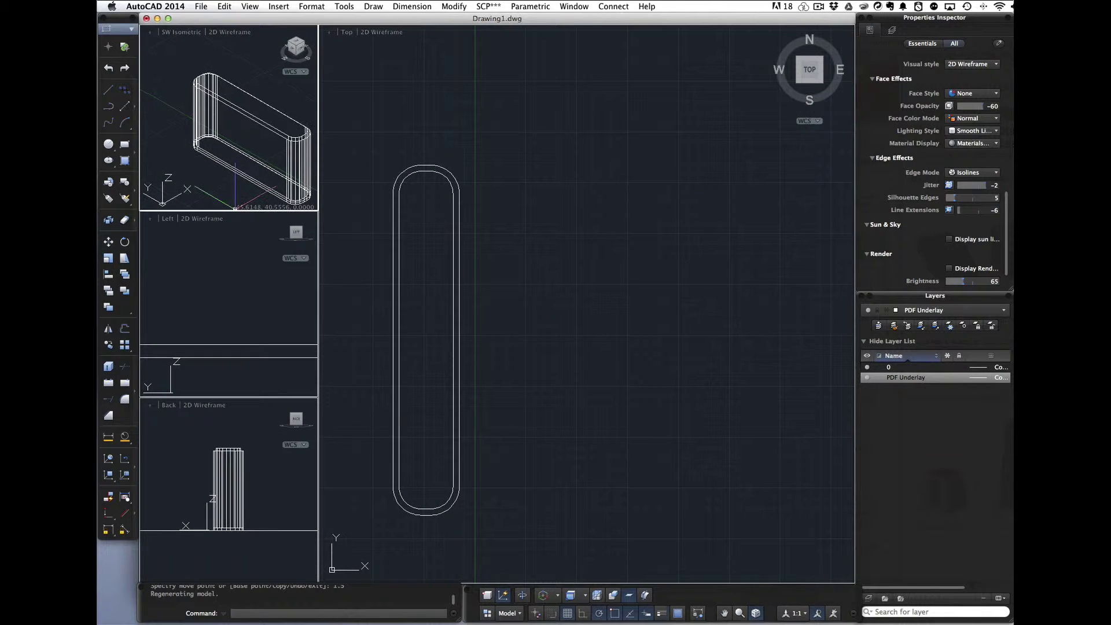
{"action": "left_click", "coordinate": [236, 481]}
{"action": "scroll", "coordinate": [235, 481], "scroll_direction": "up", "scroll_amount": 2}
{"action": "scroll", "coordinate": [236, 481], "scroll_direction": "up", "scroll_amount": 1}
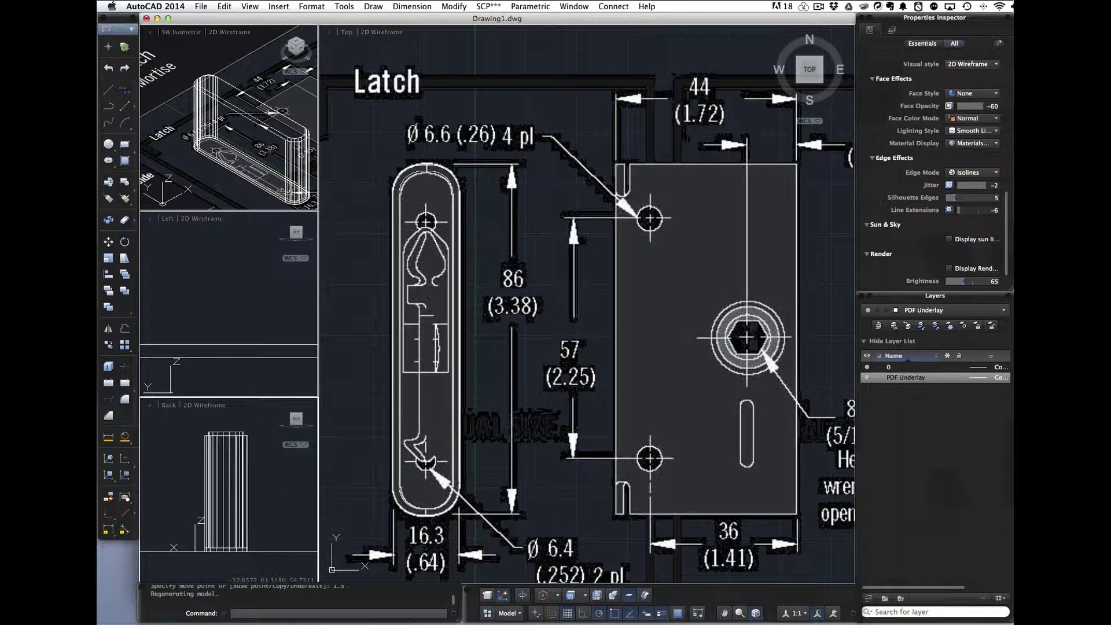
{"action": "left_click", "coordinate": [248, 259]}
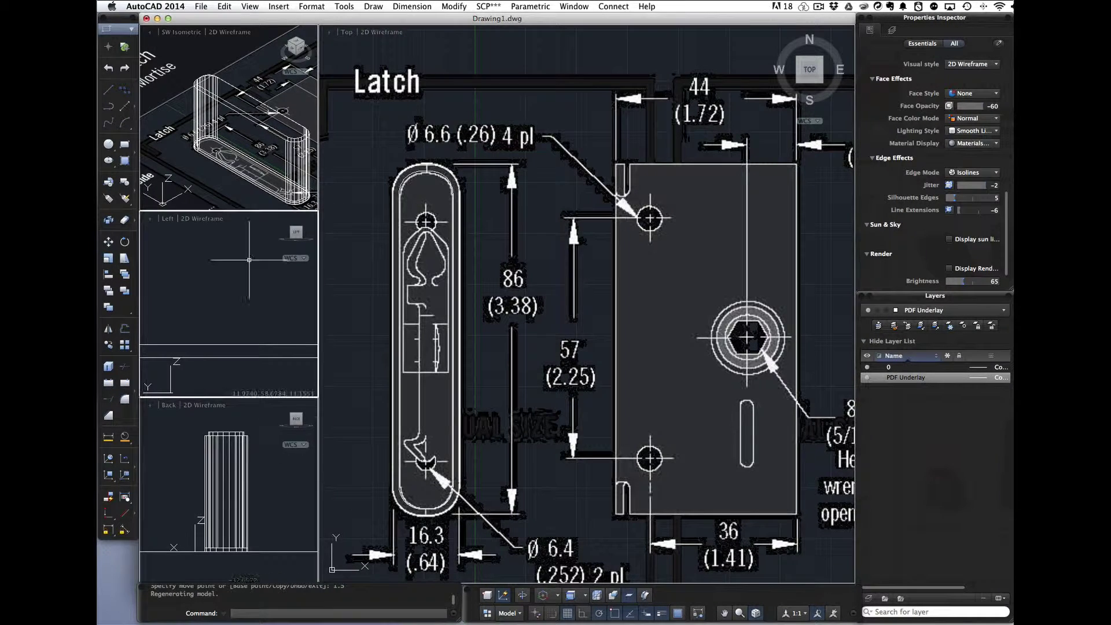
{"action": "middle_click_drag", "start_coordinate": [249, 260], "coordinate": [231, 320]}
{"action": "scroll", "coordinate": [231, 320], "scroll_direction": "up", "scroll_amount": 4}
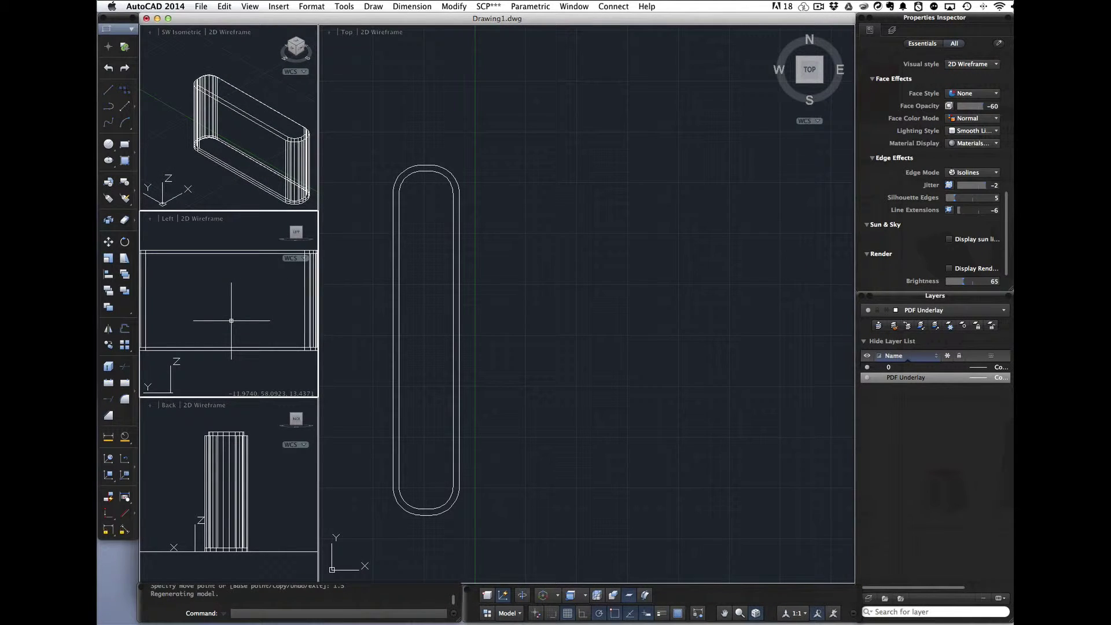
{"action": "left_click", "coordinate": [285, 111]}
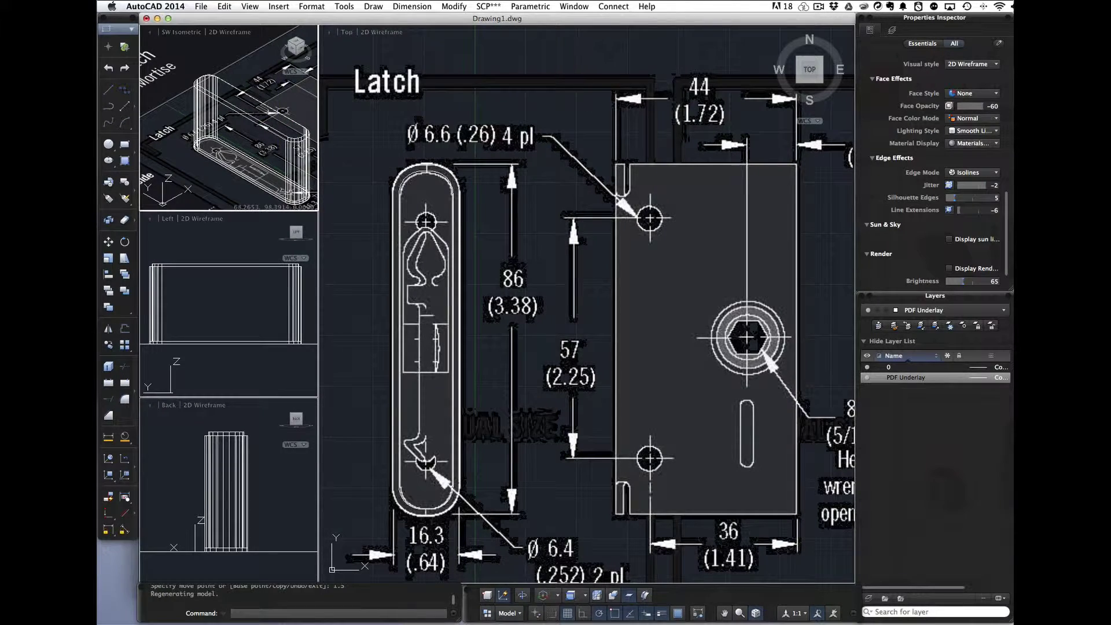
- Subtract the raised inner solid from the latch body and show the isometric viewport in the Conceptual visual style
{"action": "left_click", "coordinate": [453, 6]}
{"action": "mouse_move", "coordinate": [503, 300]}
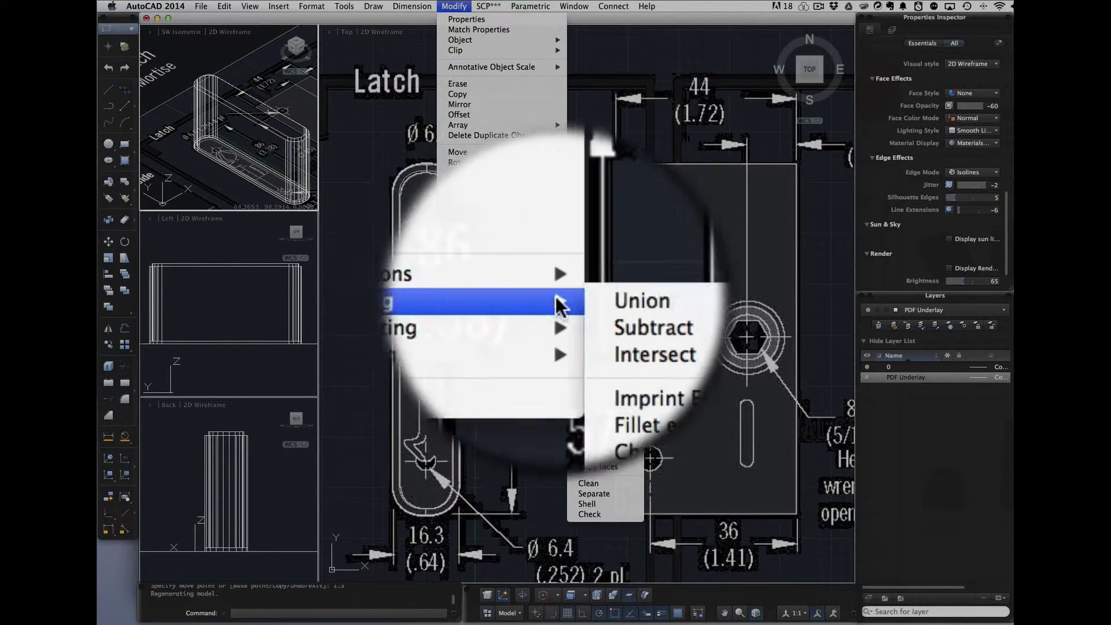
{"action": "left_click", "coordinate": [588, 311]}
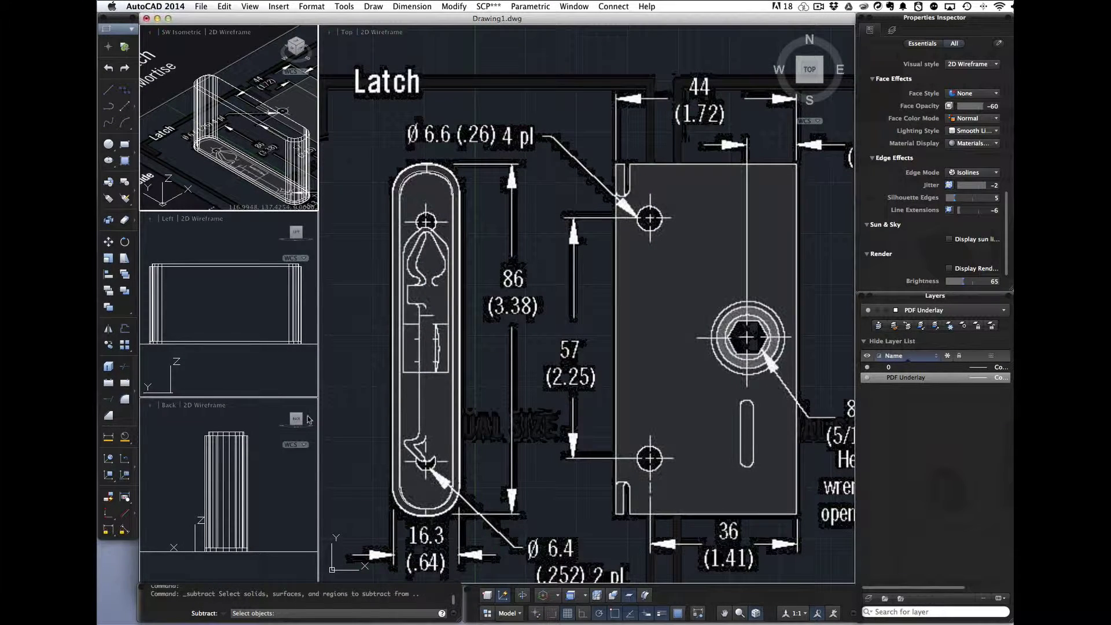
{"action": "left_click", "coordinate": [282, 138]}
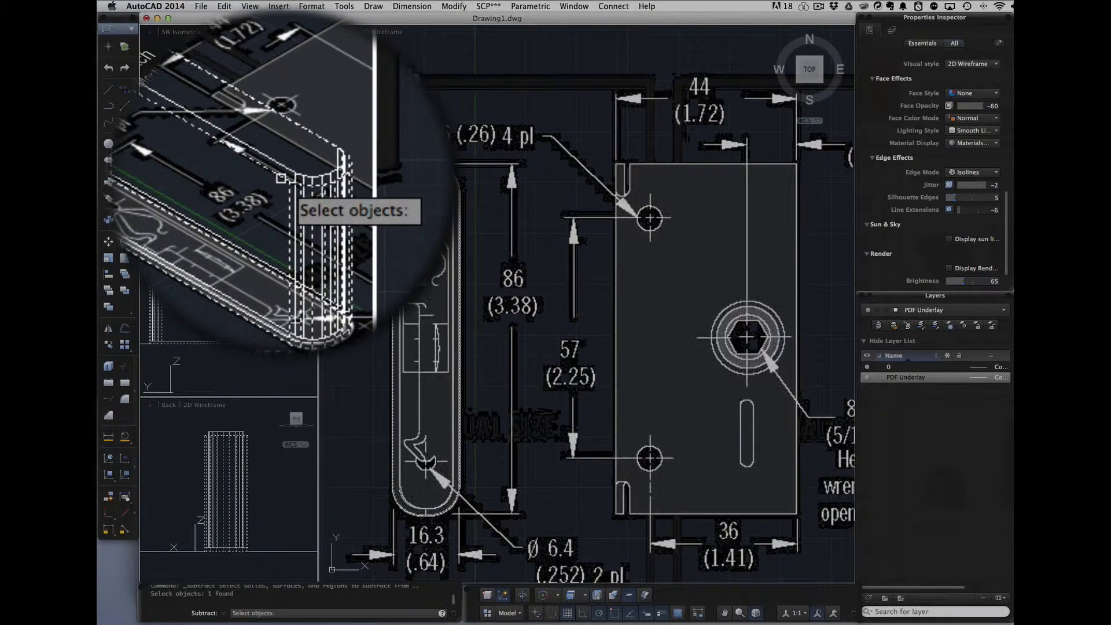
{"action": "key", "text": "Return"}
{"action": "left_click", "coordinate": [286, 177]}
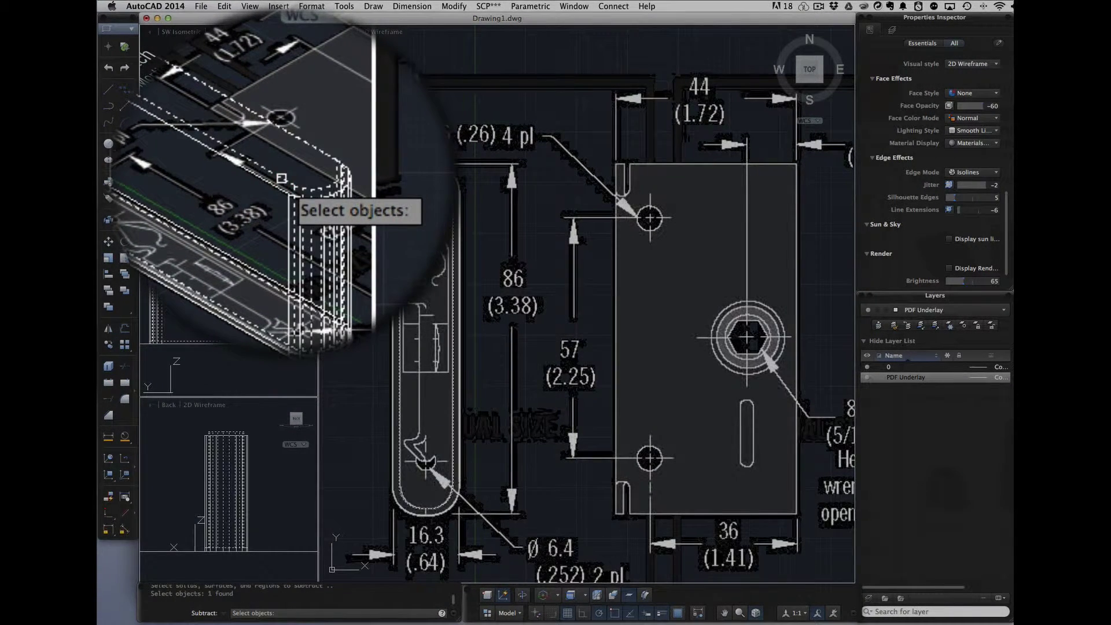
{"action": "key", "text": "Return"}
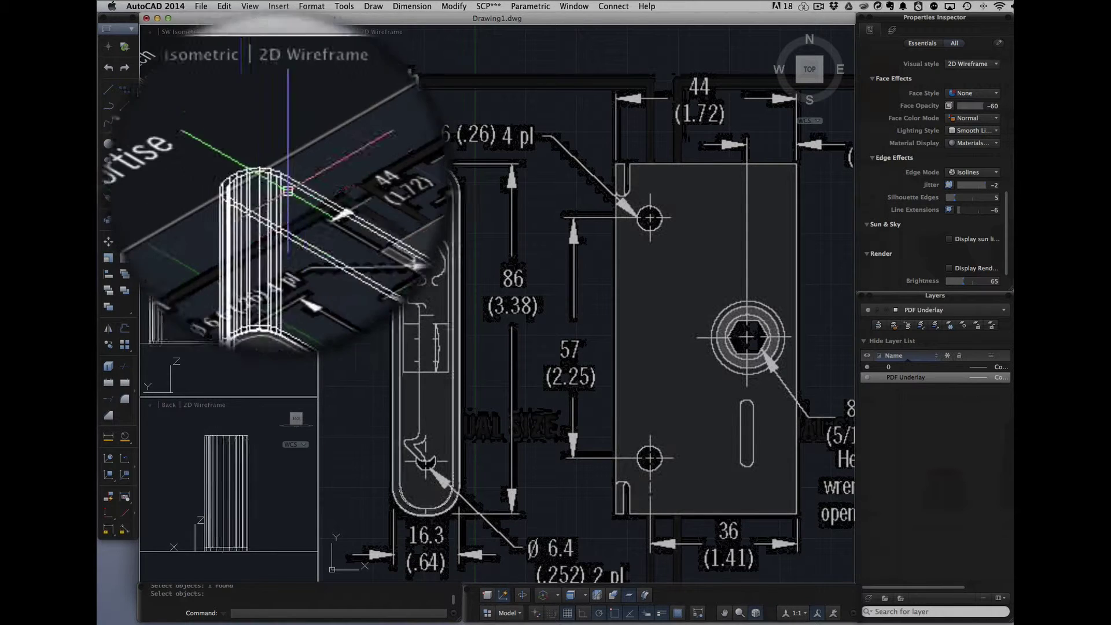
{"action": "left_click", "coordinate": [367, 32]}
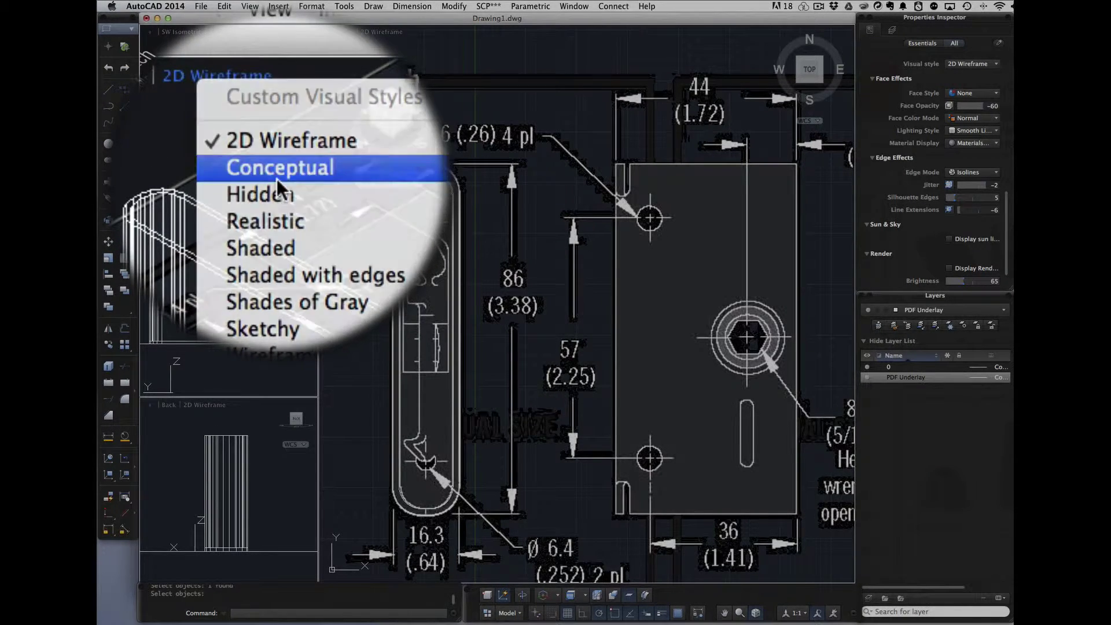
{"action": "left_click", "coordinate": [277, 179]}
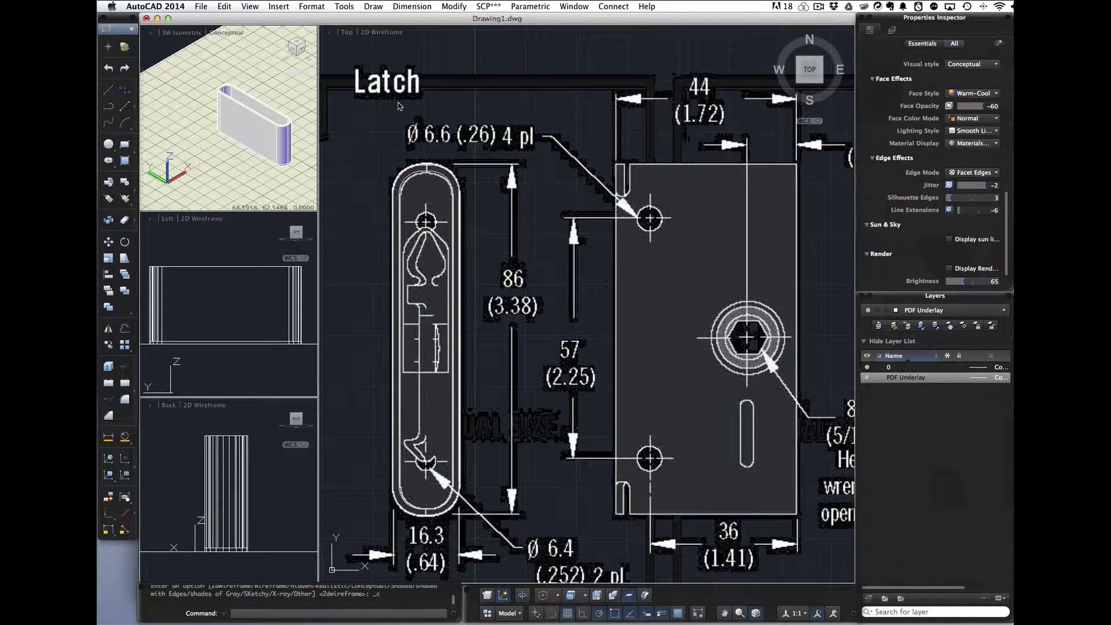
- Try the Conceptual visual style in the Top viewport and return that viewport to 2D Wireframe
{"action": "left_click", "coordinate": [386, 31]}
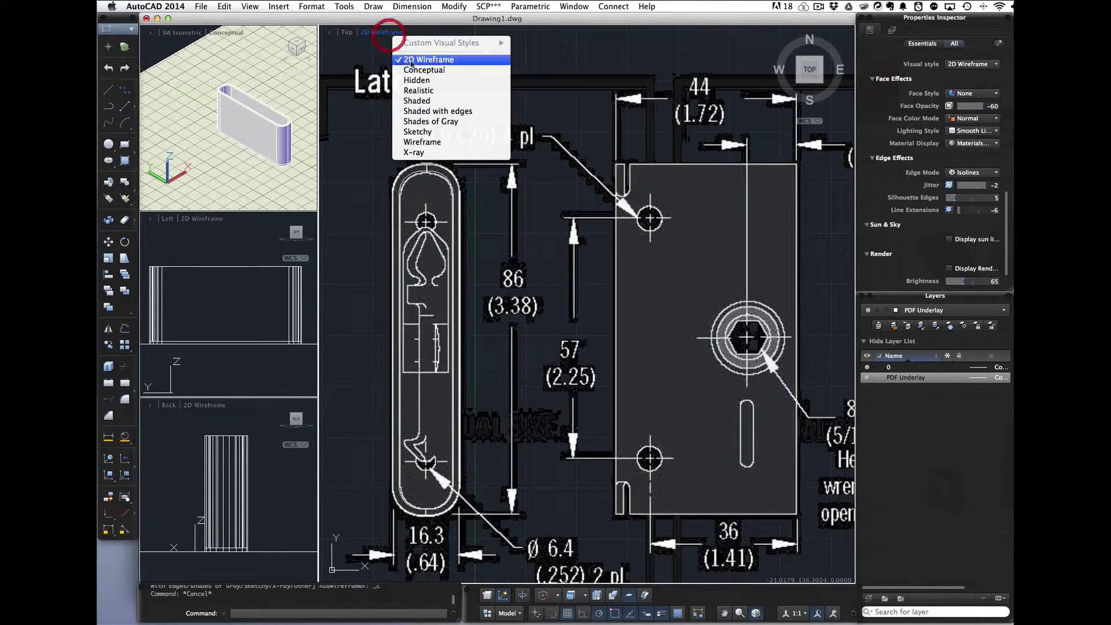
{"action": "left_click", "coordinate": [412, 69]}
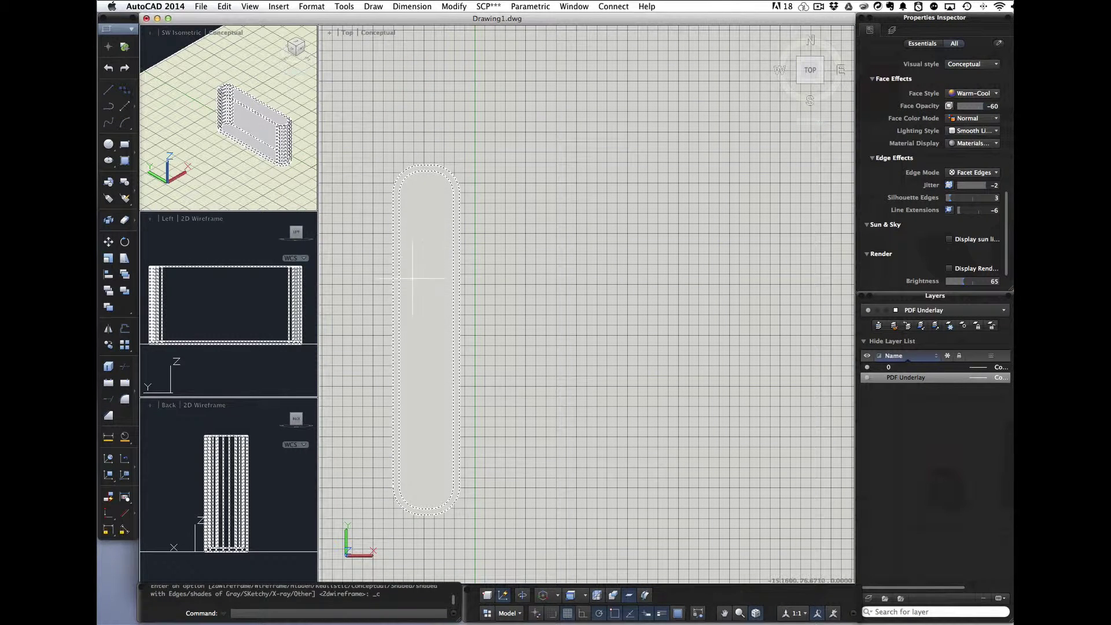
{"action": "key", "text": "Escape"}
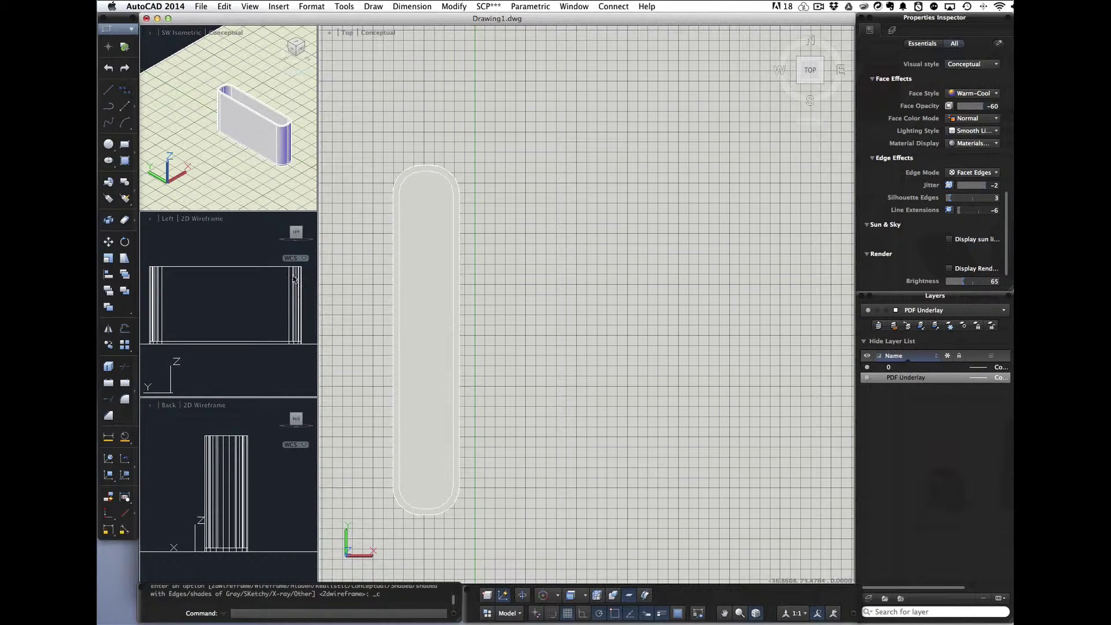
{"action": "left_click", "coordinate": [293, 280]}
{"action": "left_click", "coordinate": [288, 286]}
{"action": "key", "text": "Escape"}
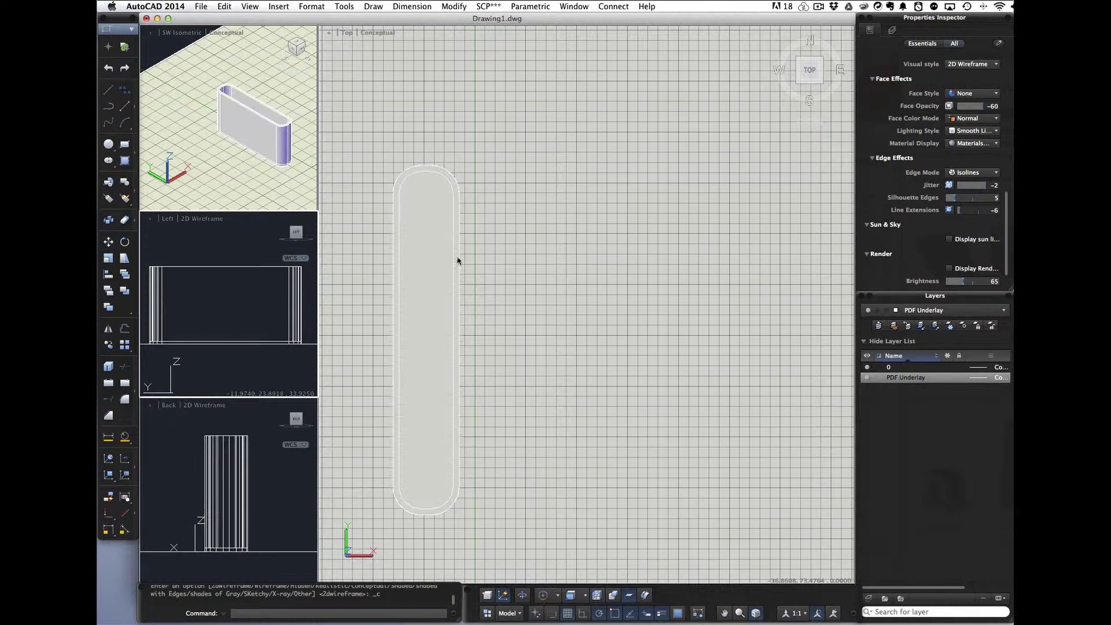
{"action": "left_click", "coordinate": [468, 249]}
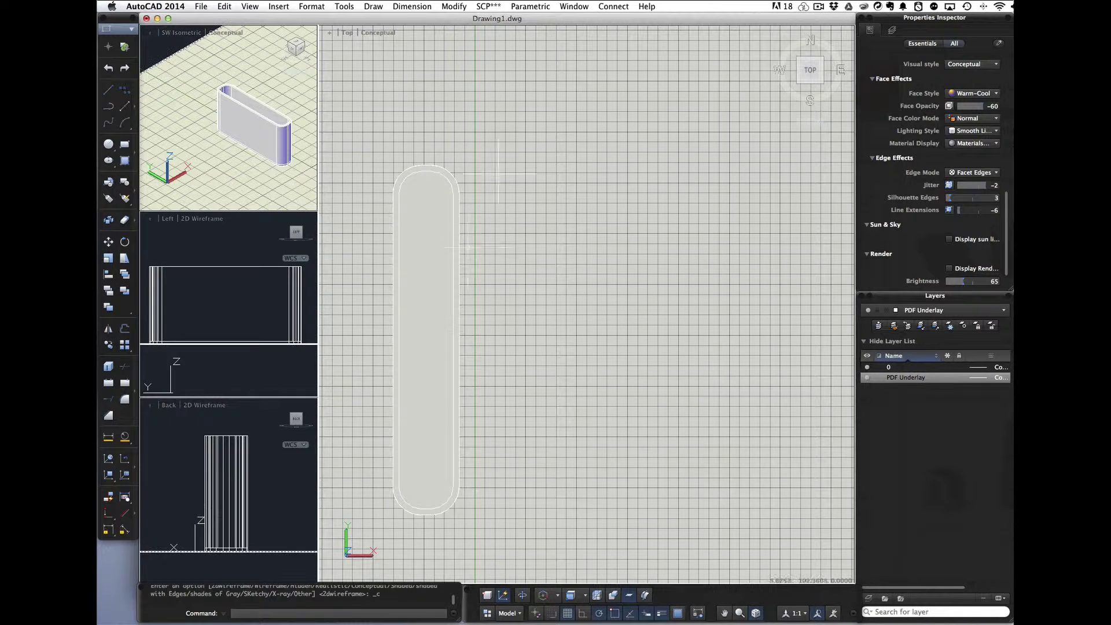
{"action": "left_click", "coordinate": [378, 32]}
{"action": "left_click", "coordinate": [397, 57]}
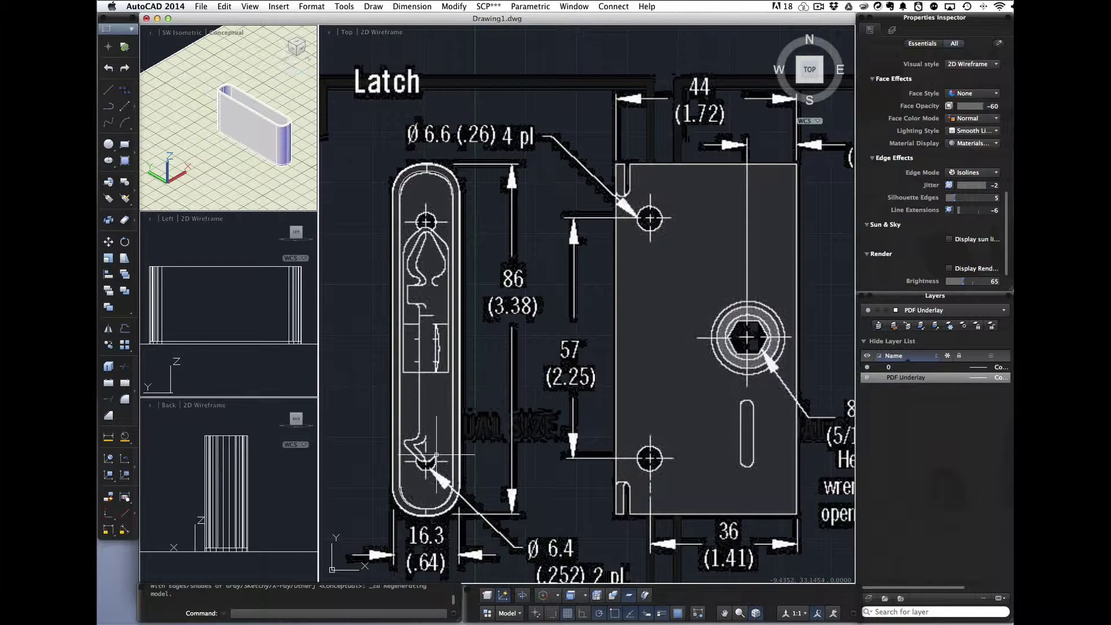
- Draw a circle of about 2.3 radius over the upper screw hole of the latch outline in the Top viewport
{"action": "middle_click_drag", "start_coordinate": [437, 455], "coordinate": [539, 417]}
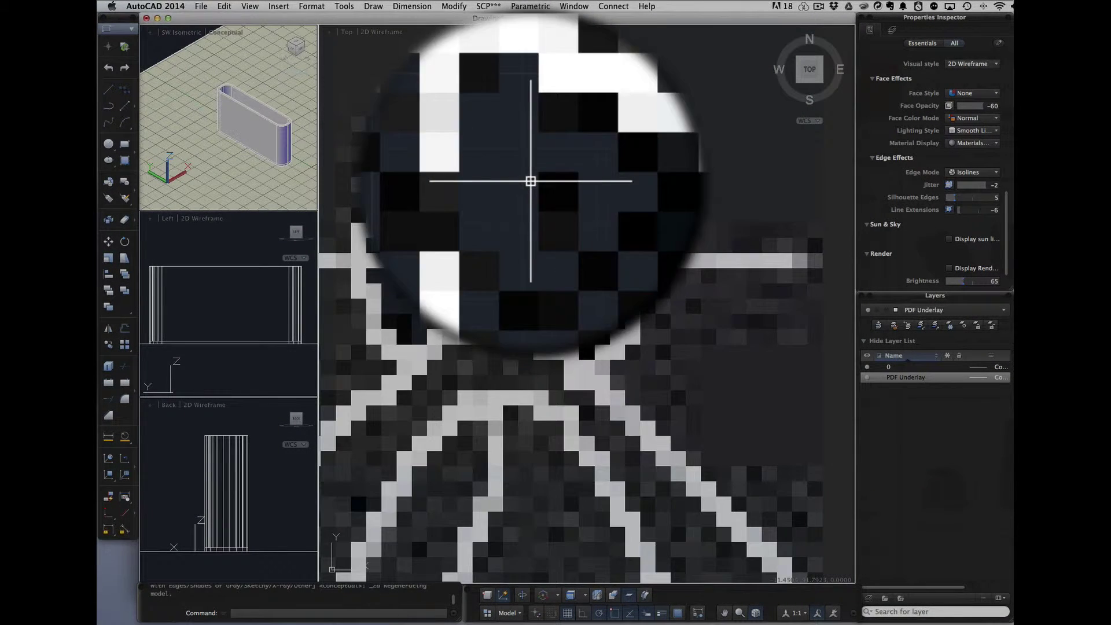
{"action": "left_click", "coordinate": [109, 143]}
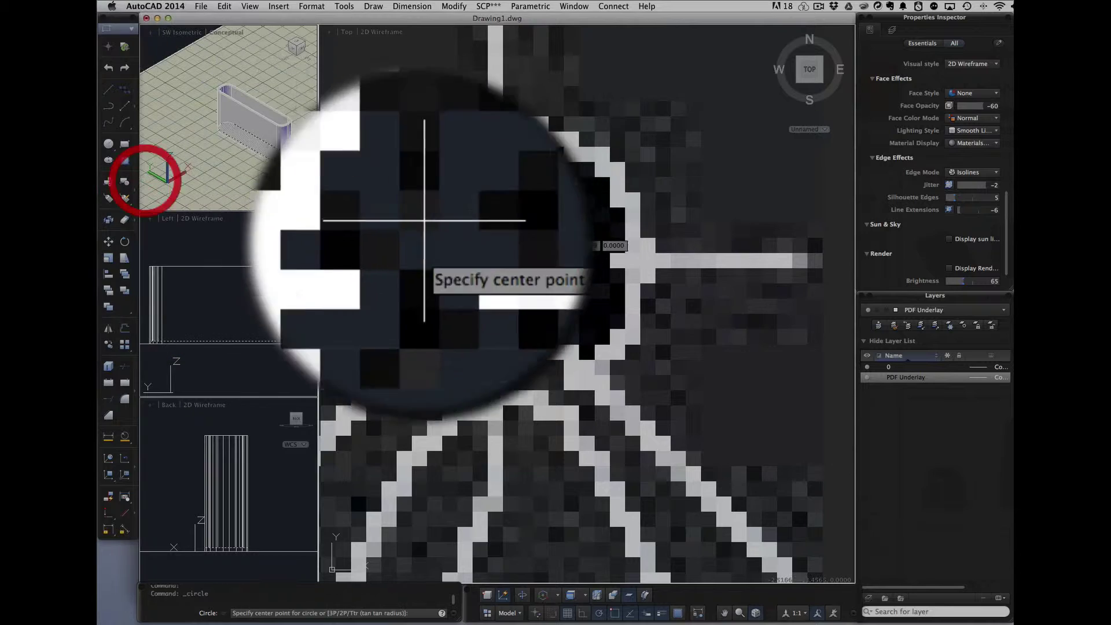
{"action": "left_click", "coordinate": [506, 243]}
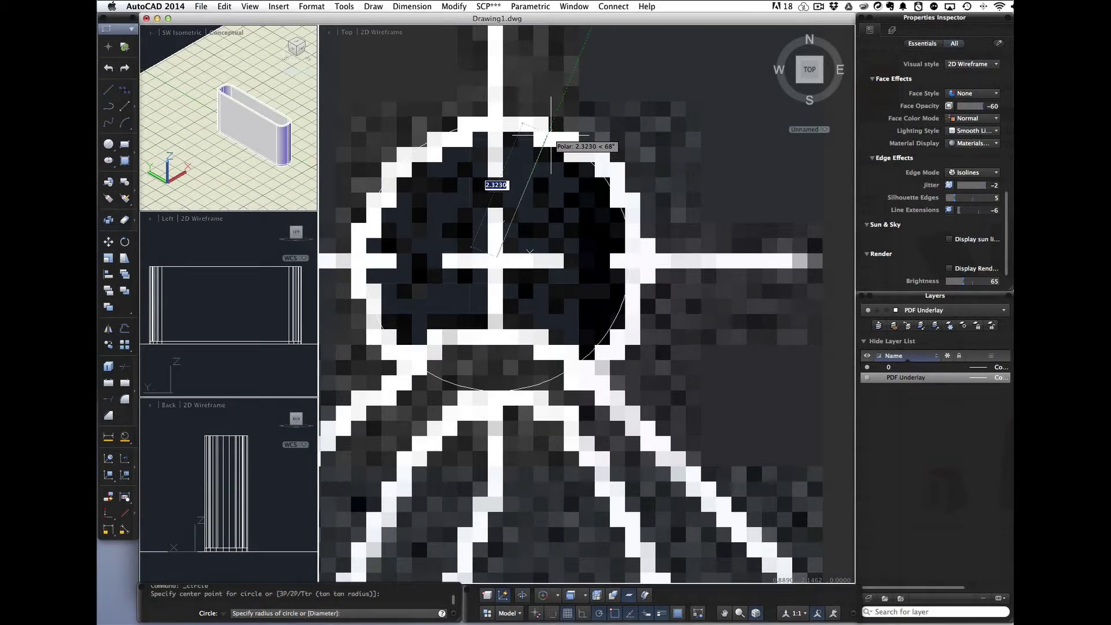
{"action": "left_click", "coordinate": [550, 134]}
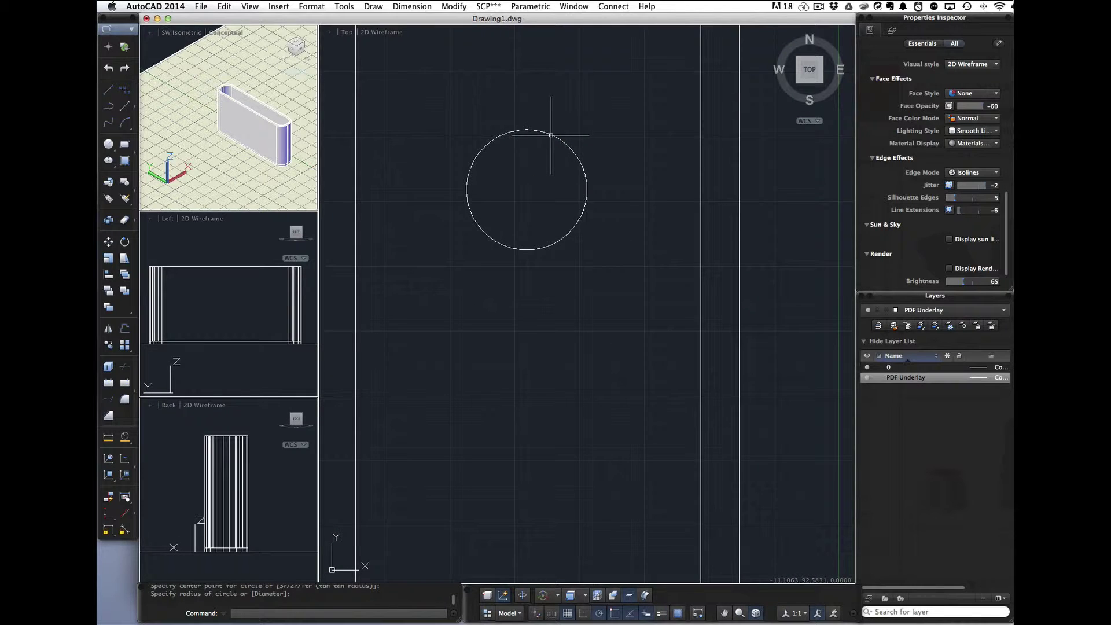
- Set the radius of the circle at the latch's upper hole to 3.2
{"action": "key", "text": "shift+super+p"}
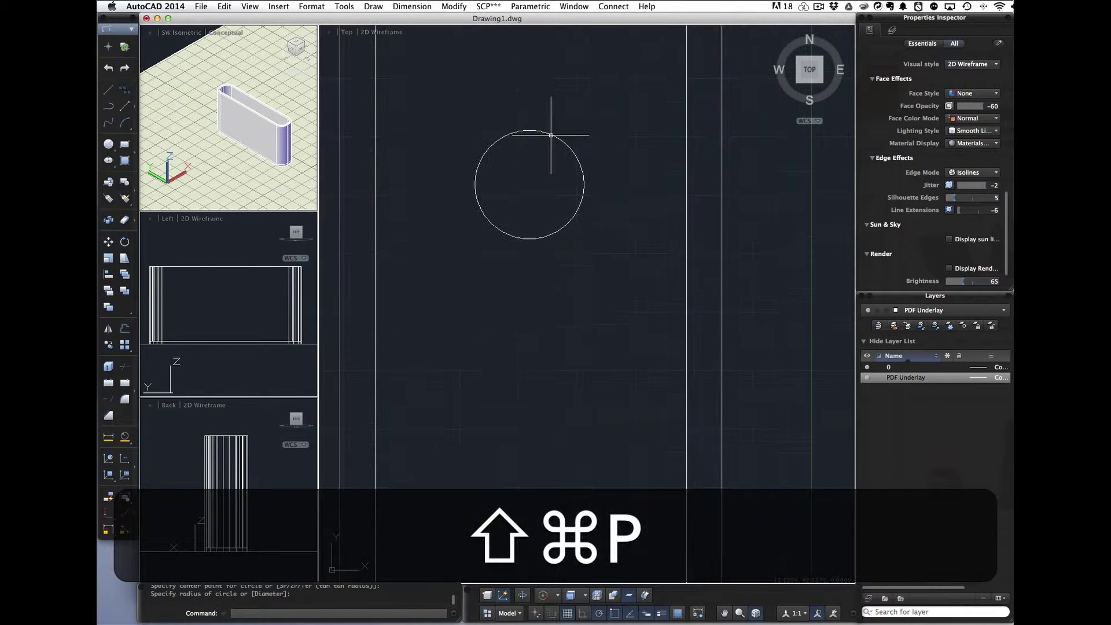
{"action": "scroll", "coordinate": [585, 179], "scroll_direction": "down", "scroll_amount": 4}
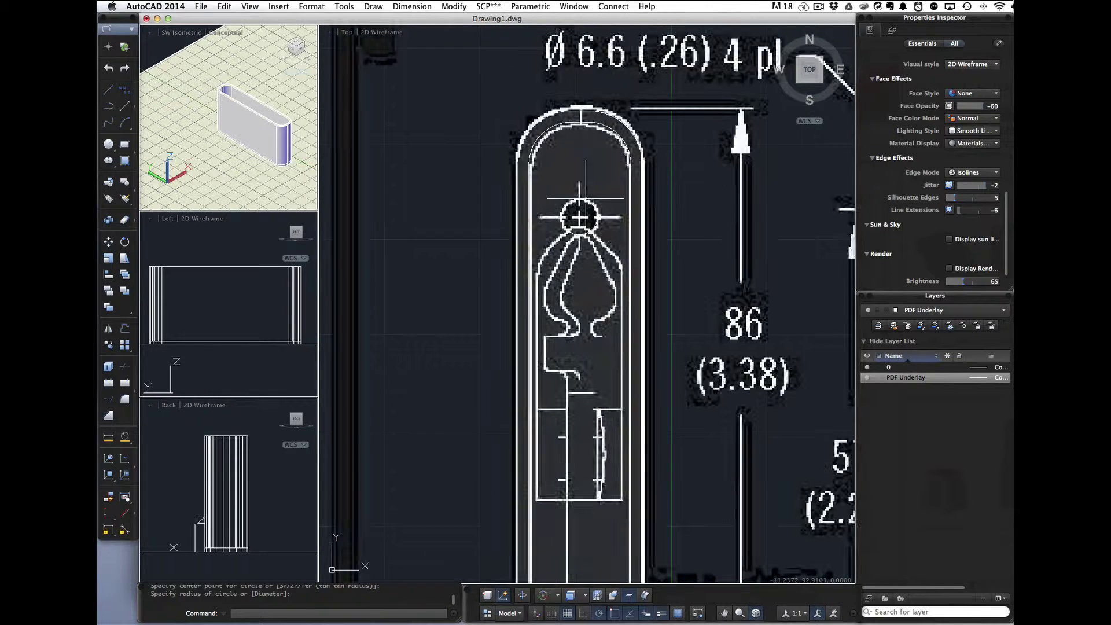
{"action": "scroll", "coordinate": [585, 199], "scroll_direction": "down", "scroll_amount": 3}
{"action": "scroll", "coordinate": [584, 197], "scroll_direction": "down", "scroll_amount": 2}
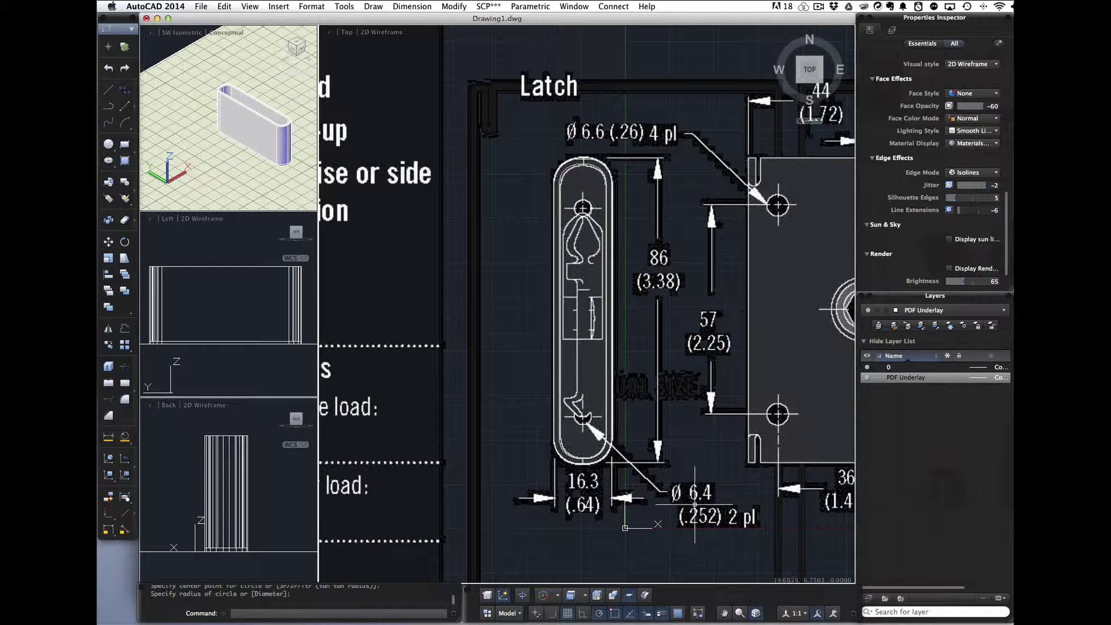
{"action": "left_click", "coordinate": [583, 208]}
{"action": "left_click", "coordinate": [583, 208]}
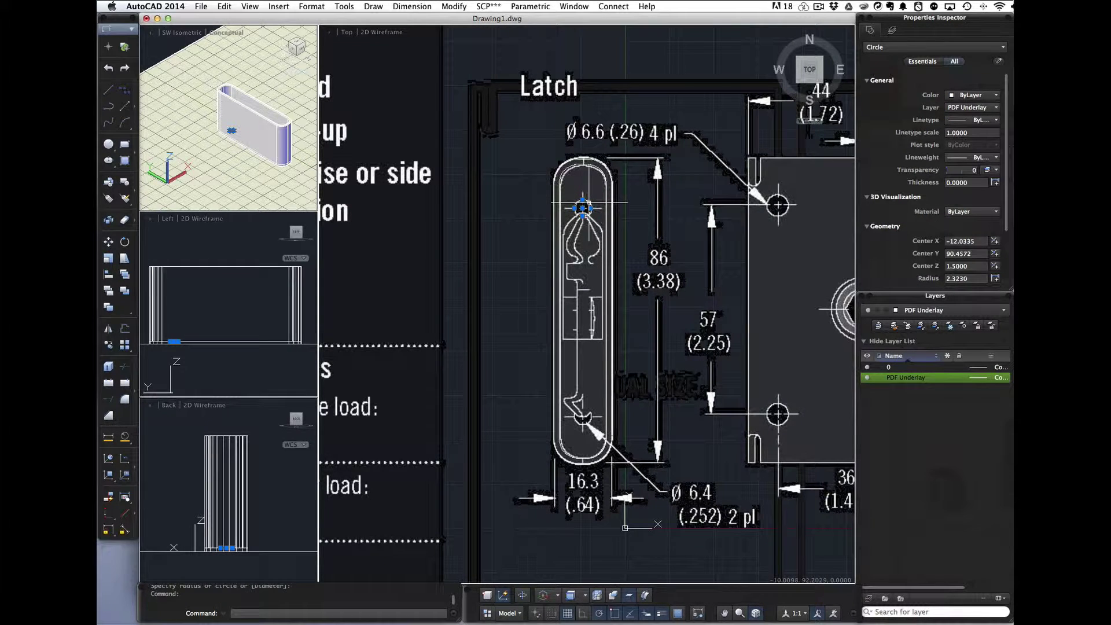
{"action": "left_click", "coordinate": [996, 279]}
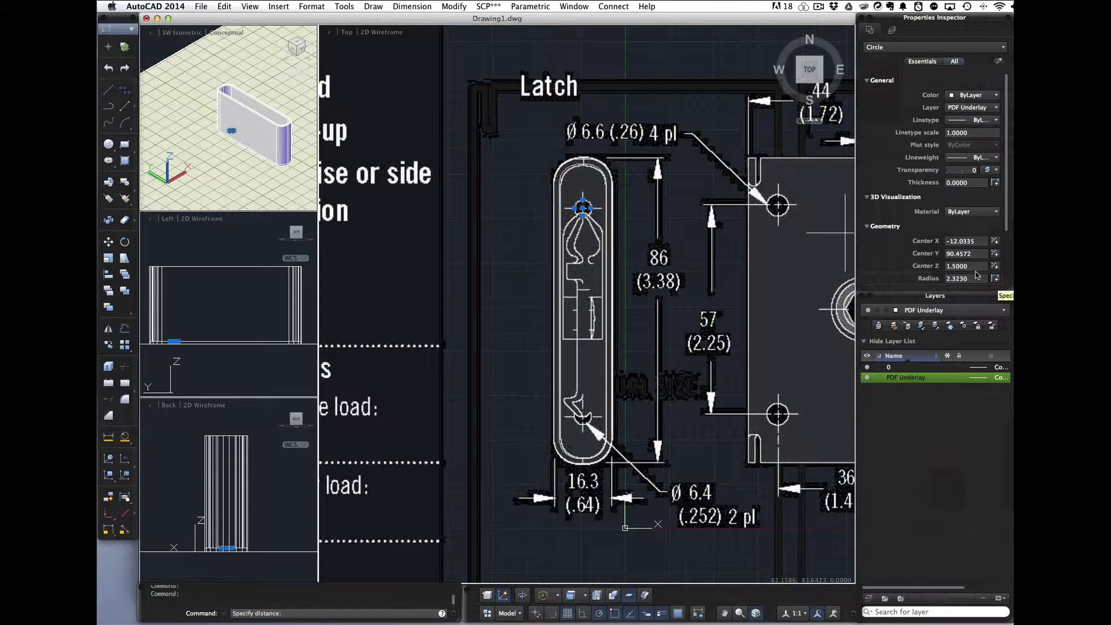
{"action": "left_click", "coordinate": [977, 277]}
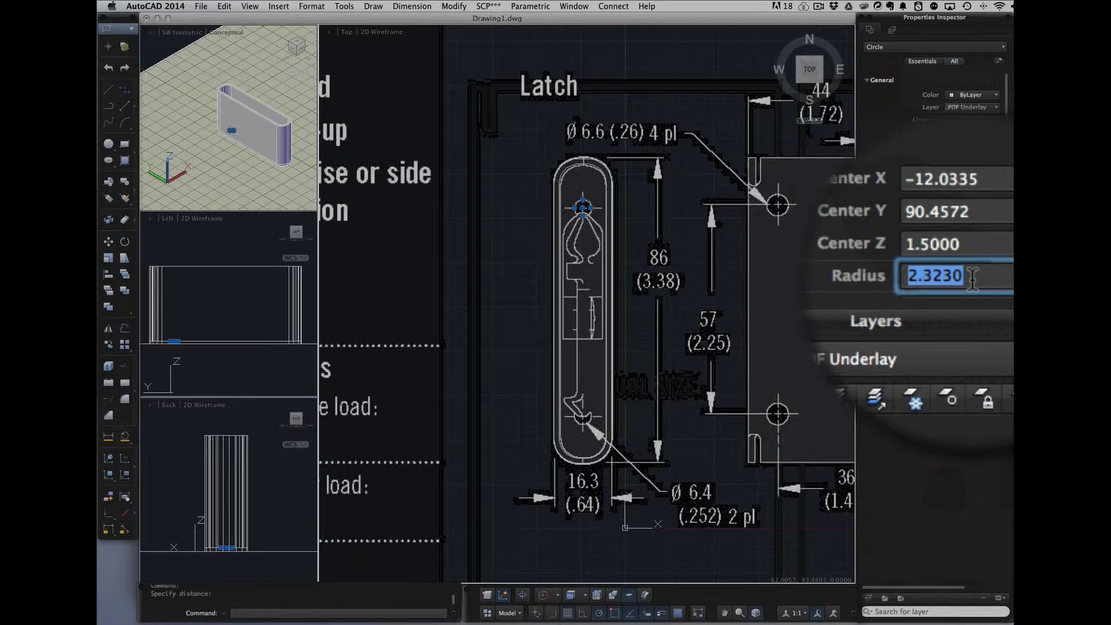
{"action": "type", "text": "3."}
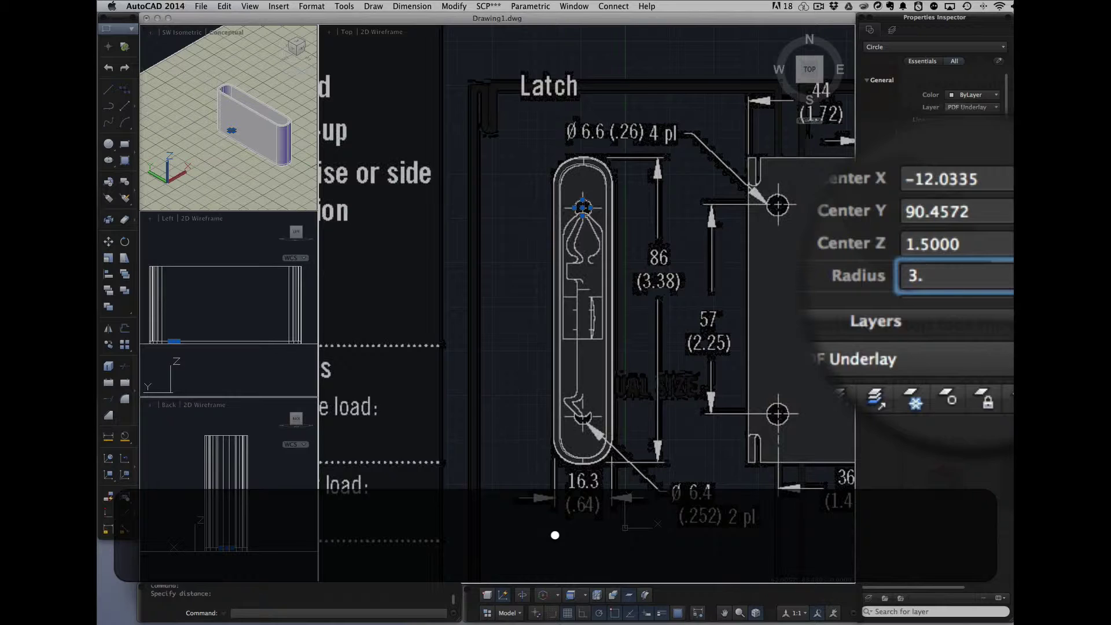
{"action": "type", "text": "2"}
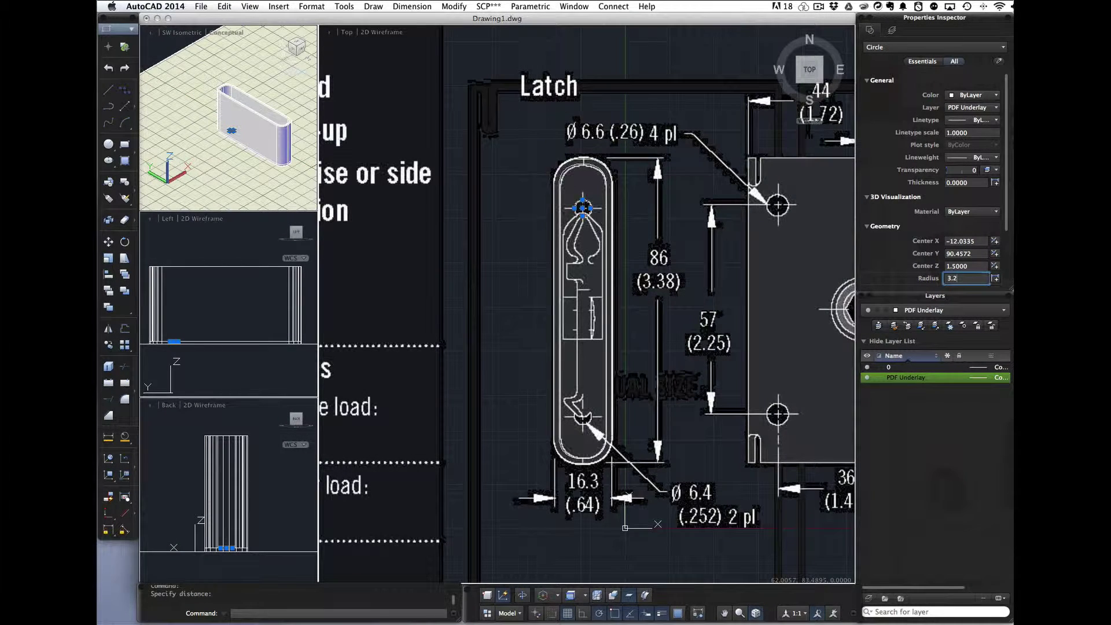
{"action": "key", "text": "Return"}
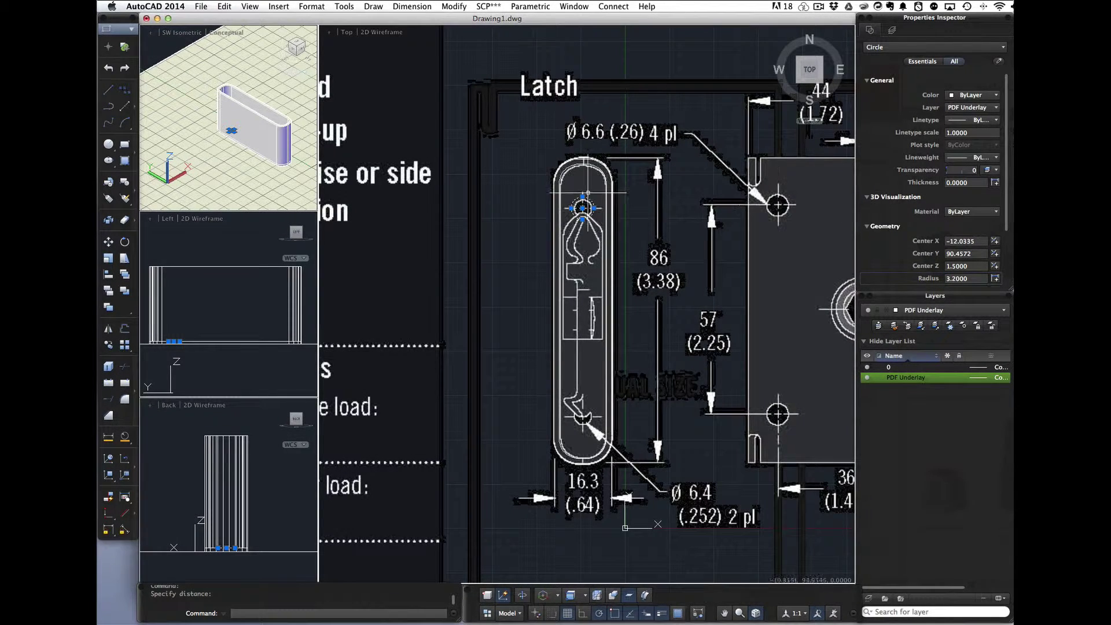
- Extrude the upper hole circle to a height of 25
{"action": "scroll", "coordinate": [583, 208], "scroll_direction": "up", "scroll_amount": 2}
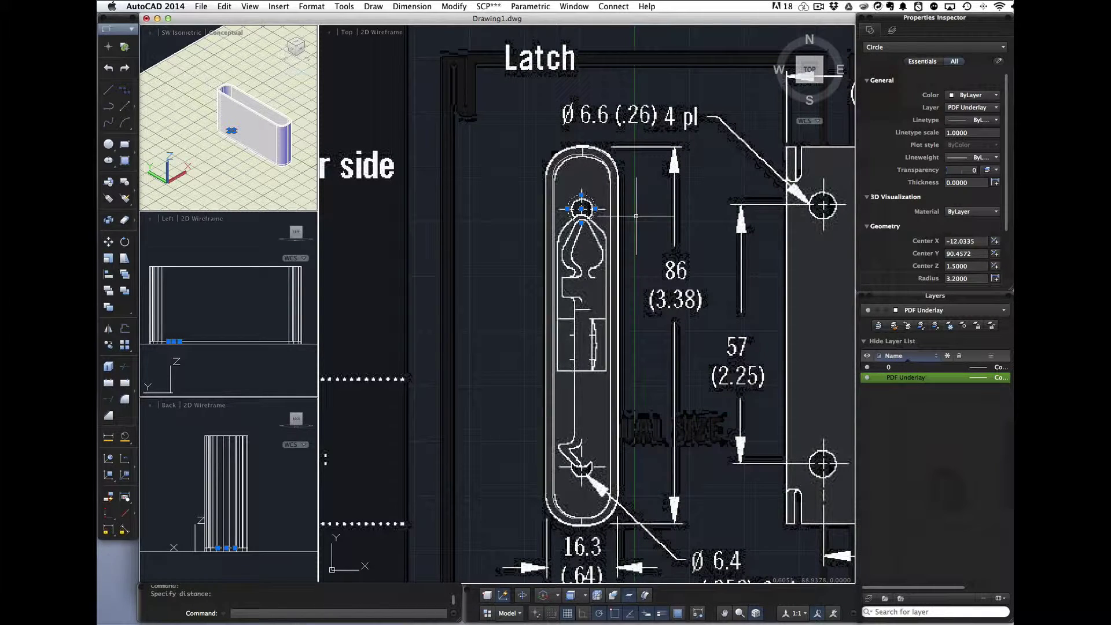
{"action": "type", "text": "ext"}
{"action": "key", "text": "BackSpace"}
{"action": "key", "text": "BackSpace"}
{"action": "key", "text": "BackSpace"}
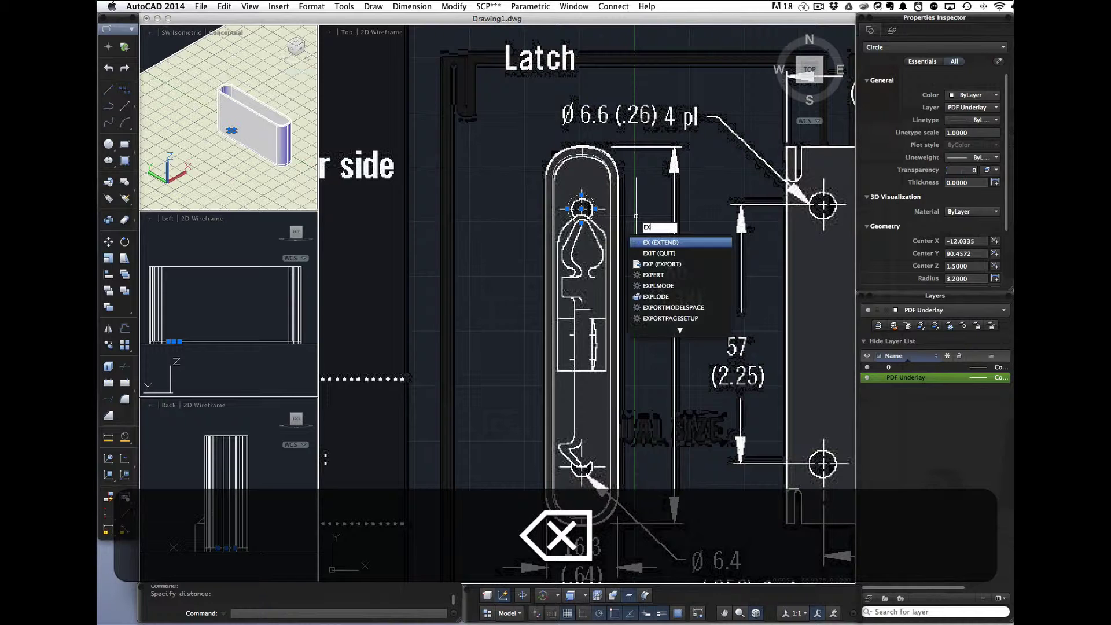
{"action": "type", "text": "trude"}
{"action": "key", "text": "Return"}
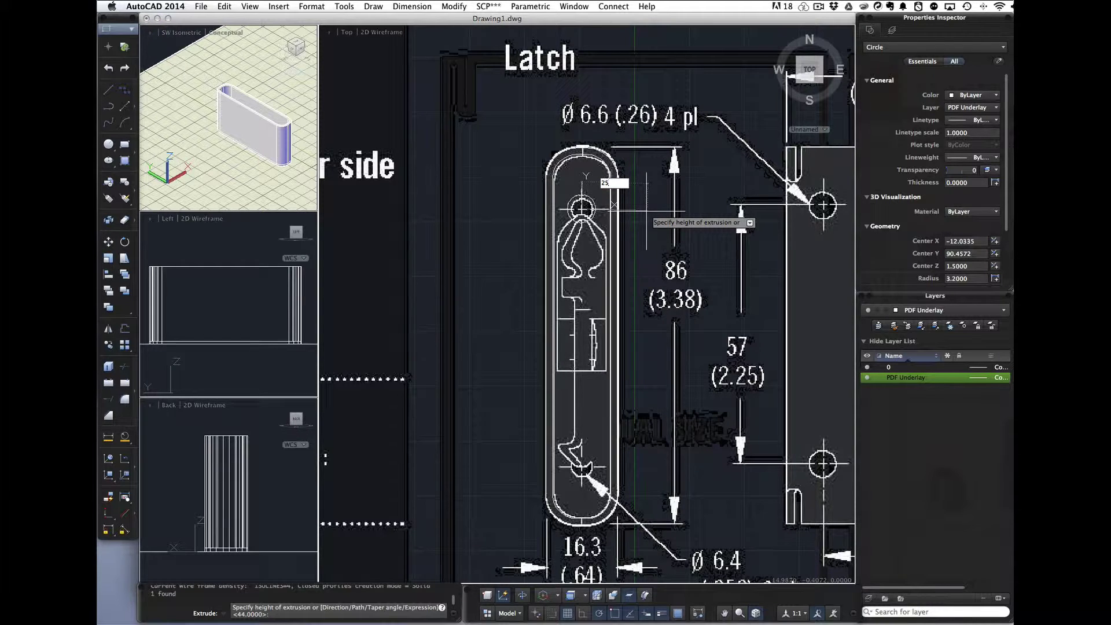
{"action": "type", "text": "25"}
{"action": "key", "text": "Return"}
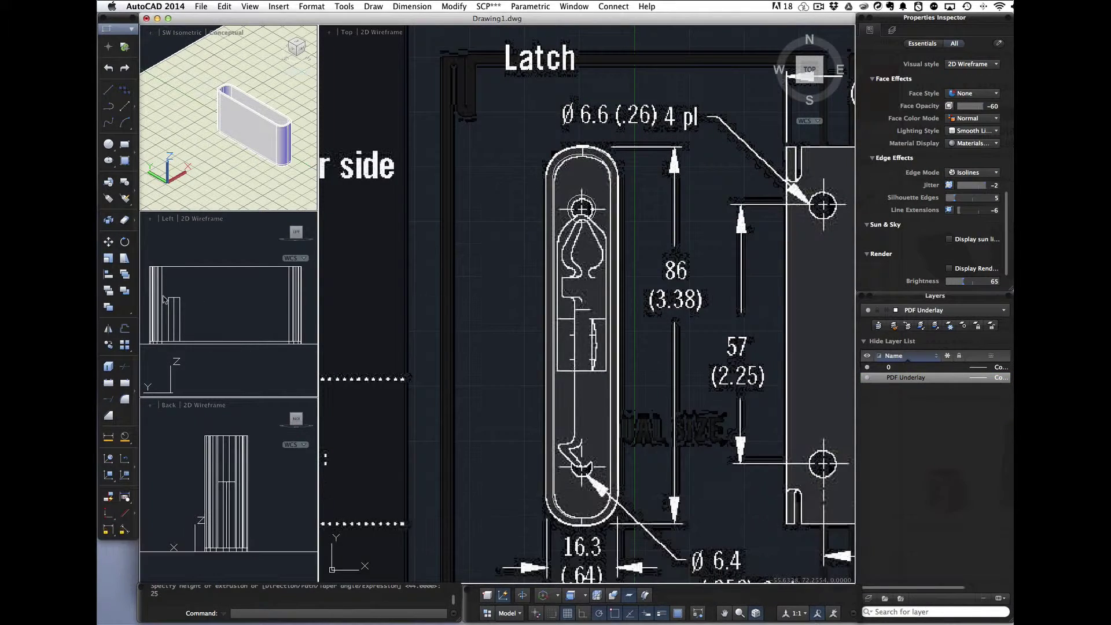
- Move the upper screw hole cylinder straight down in Z so it passes through the floor of the latch body
{"action": "left_click", "coordinate": [174, 303]}
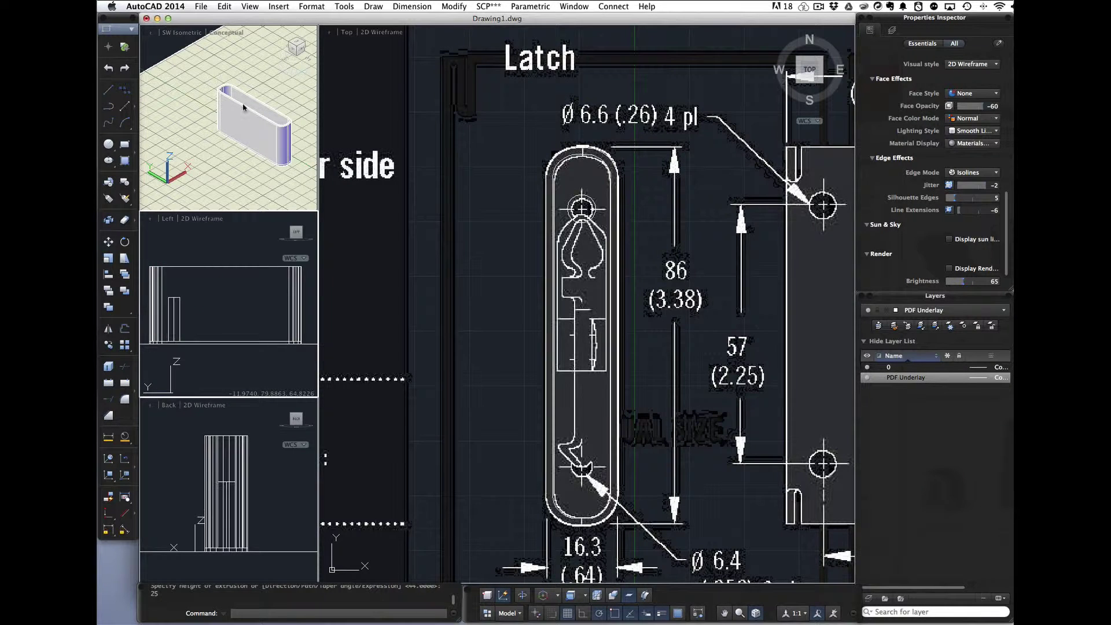
{"action": "left_click", "coordinate": [230, 117]}
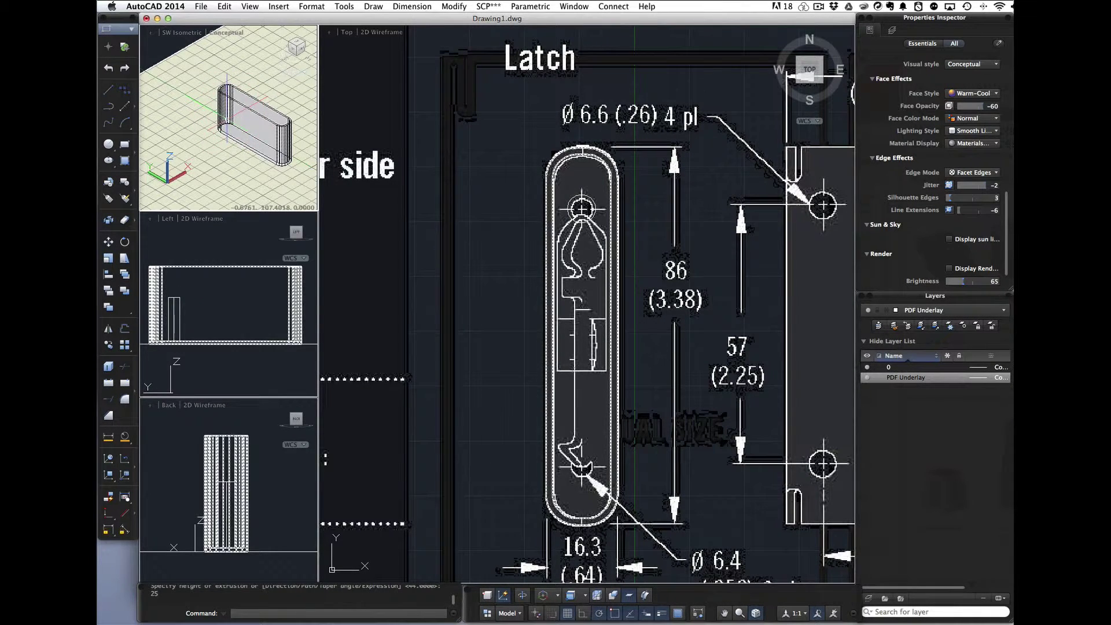
{"action": "left_click", "coordinate": [179, 320]}
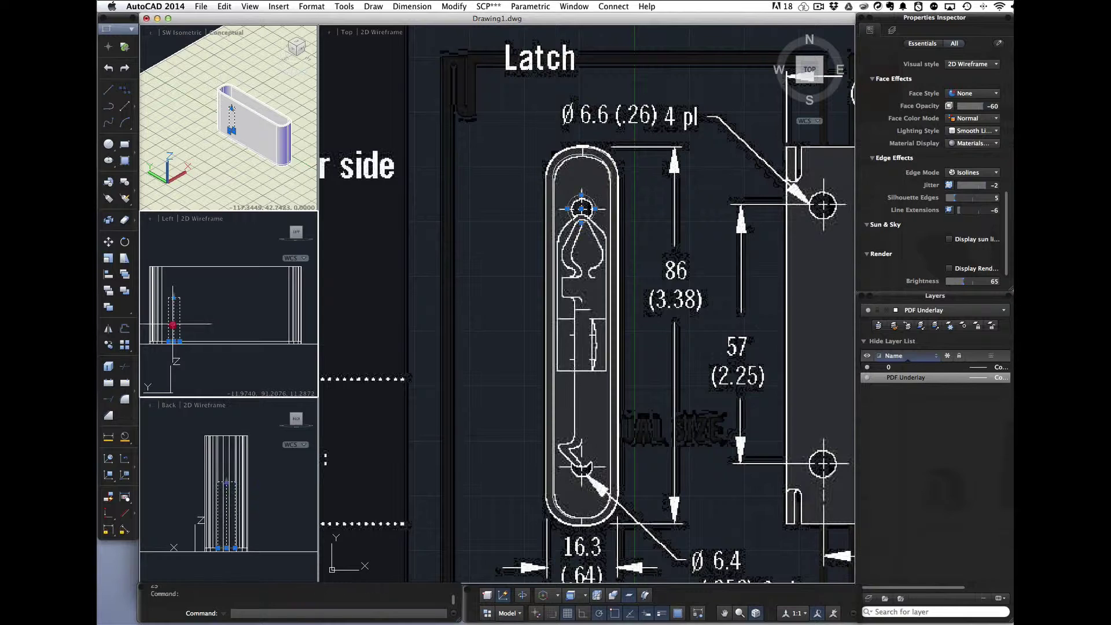
{"action": "left_click", "coordinate": [176, 323]}
{"action": "type", "text": "3dmove"}
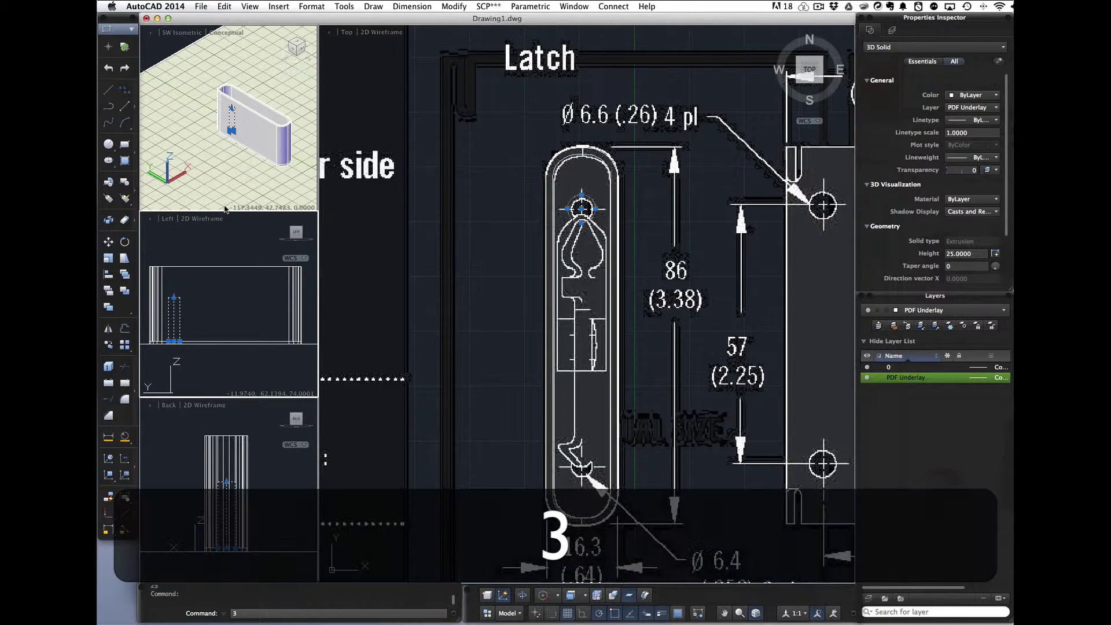
{"action": "key", "text": "Return"}
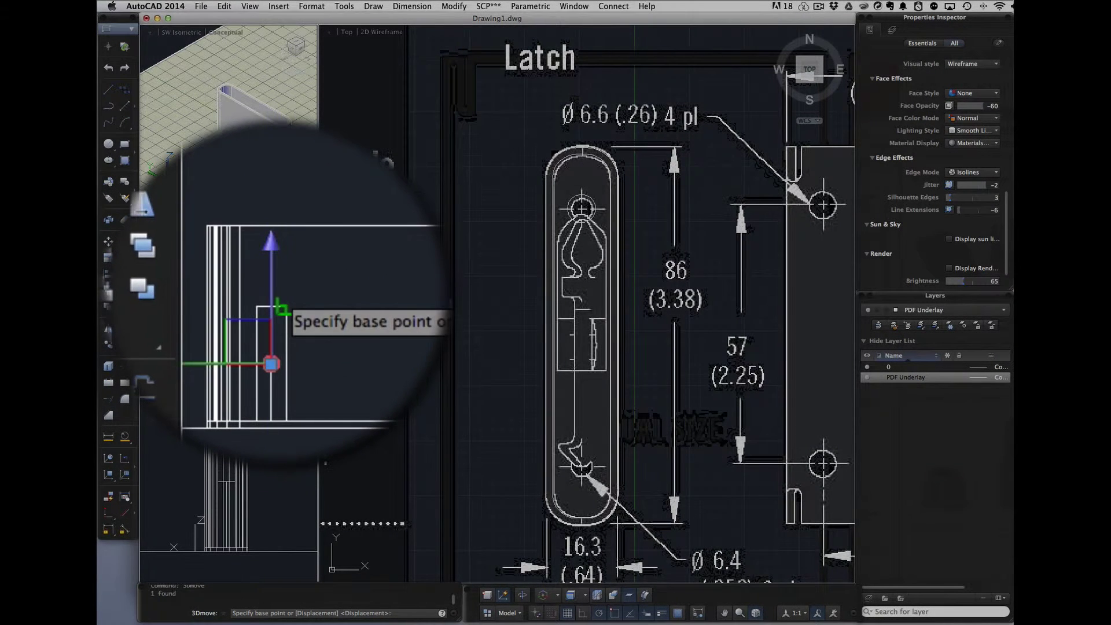
{"action": "left_click", "coordinate": [274, 321]}
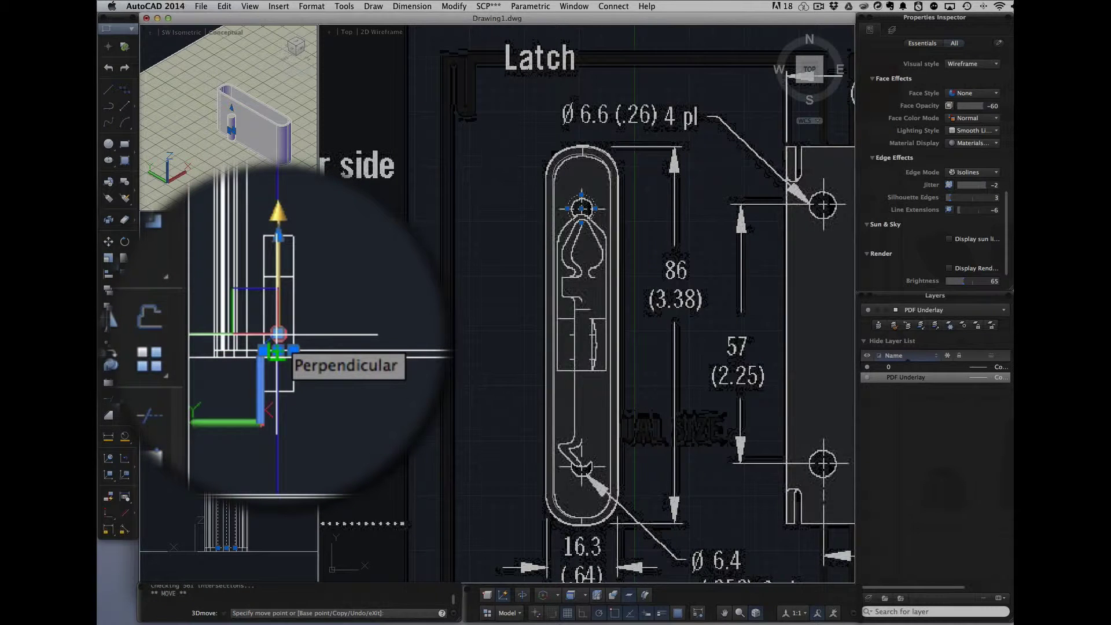
{"action": "left_click", "coordinate": [277, 351]}
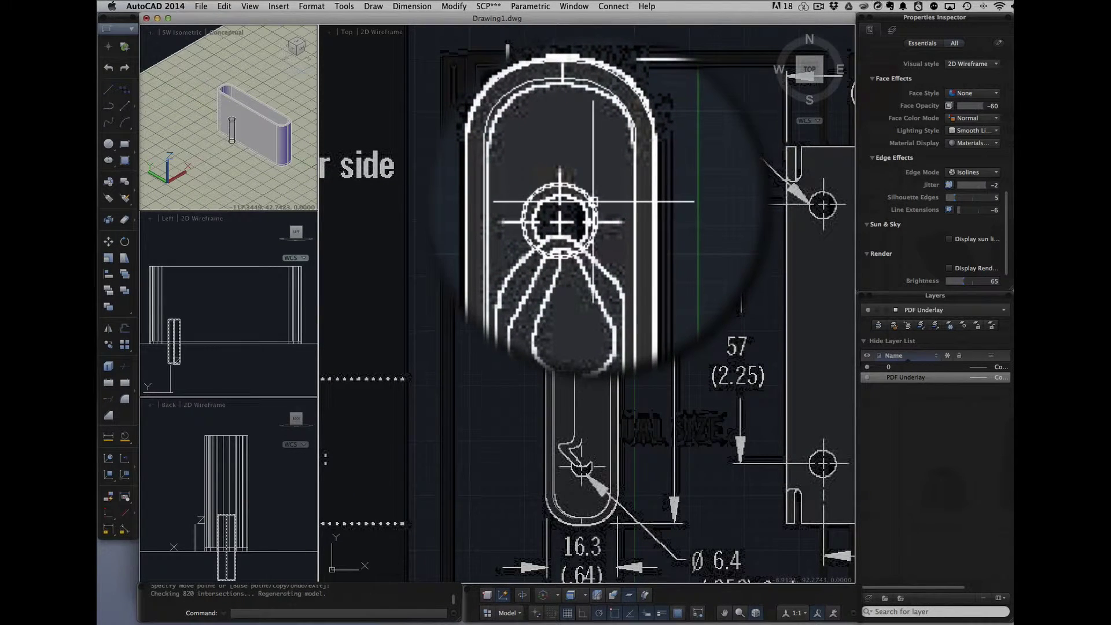
- Copy the cylinder from the centre of the upper screw hole to the lower screw hole in the Top viewport
{"action": "left_click", "coordinate": [593, 200]}
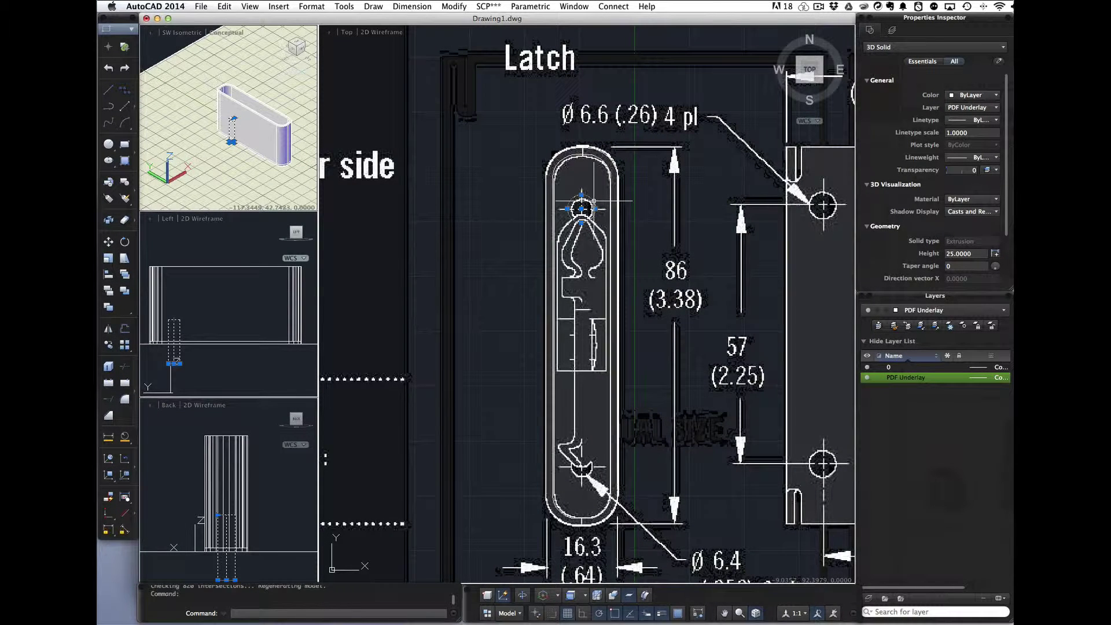
{"action": "type", "text": "move"}
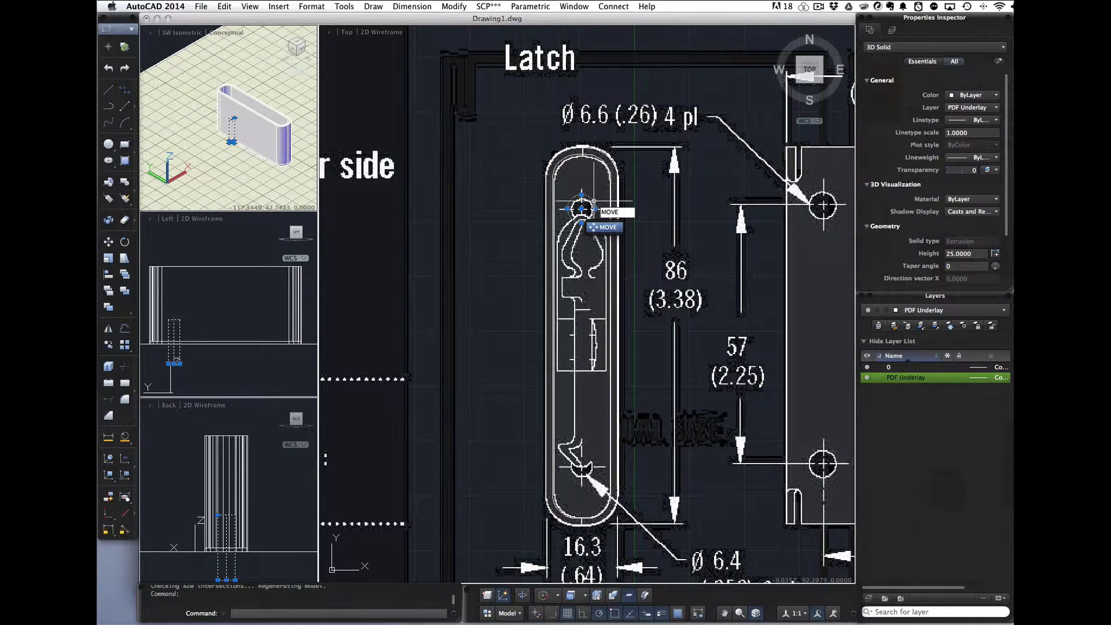
{"action": "key", "text": "BackSpace"}
{"action": "key", "text": "BackSpace"}
{"action": "key", "text": "BackSpace"}
{"action": "key", "text": "BackSpace"}
{"action": "type", "text": "copy"}
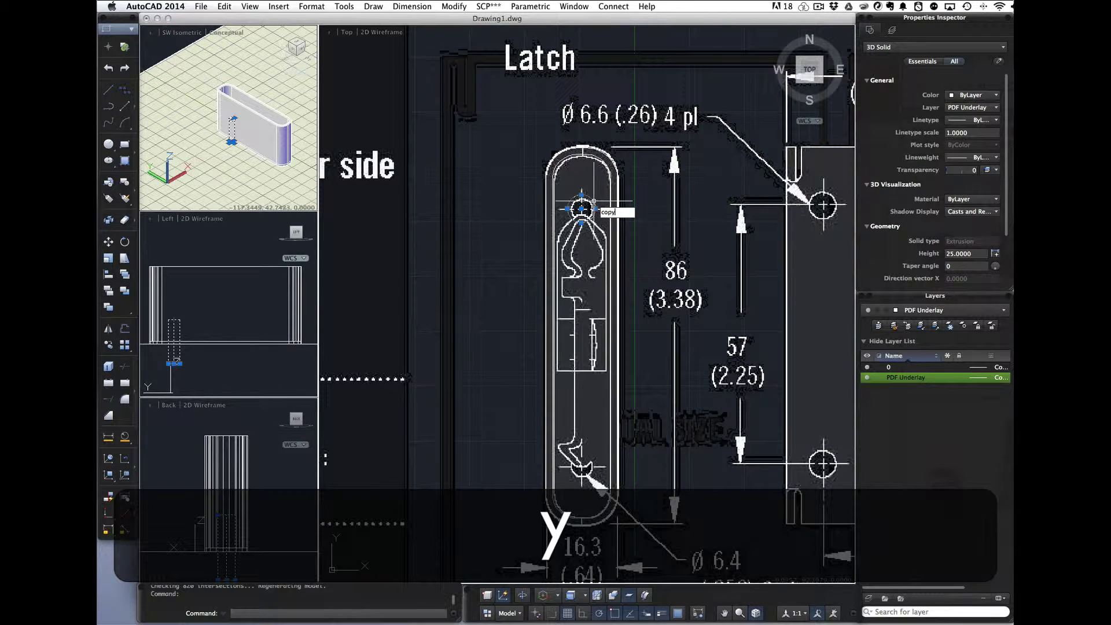
{"action": "key", "text": "Return"}
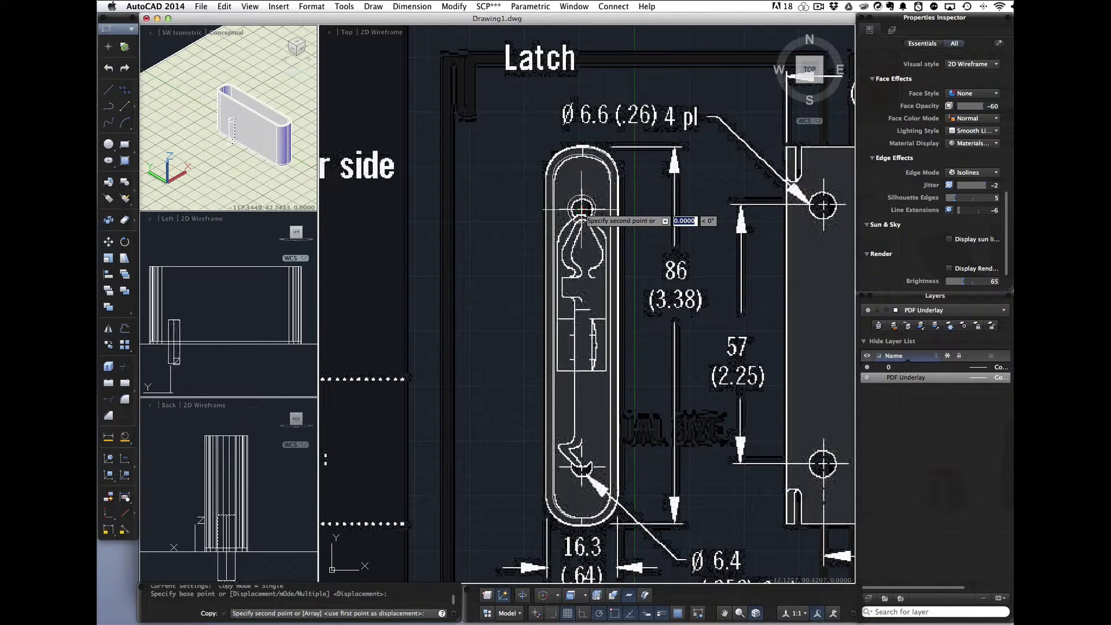
{"action": "left_click", "coordinate": [581, 208]}
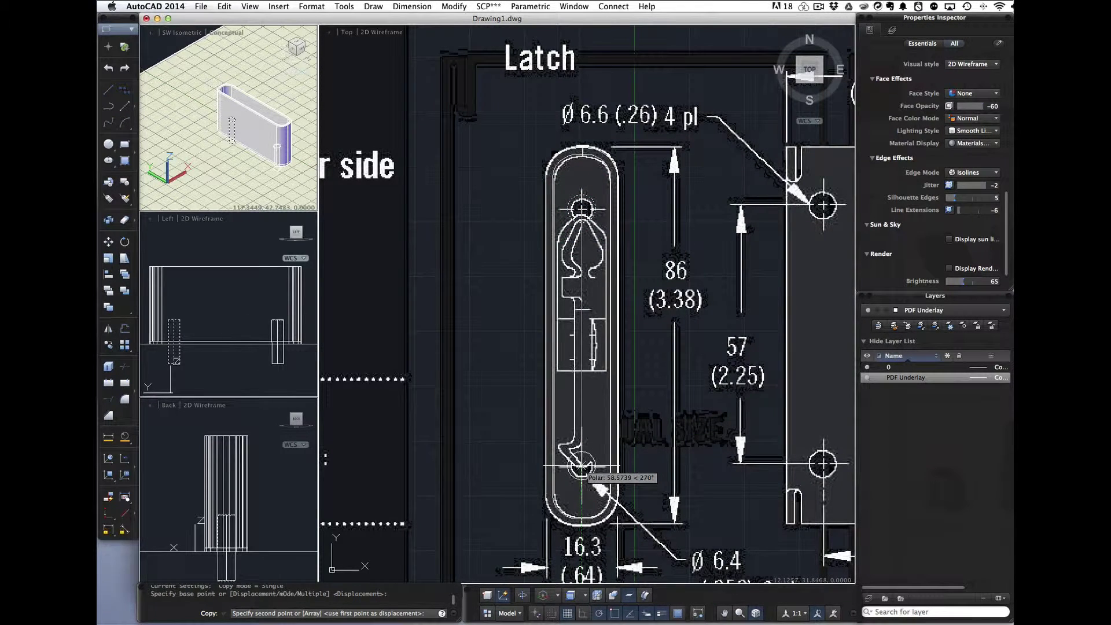
{"action": "left_click", "coordinate": [582, 466]}
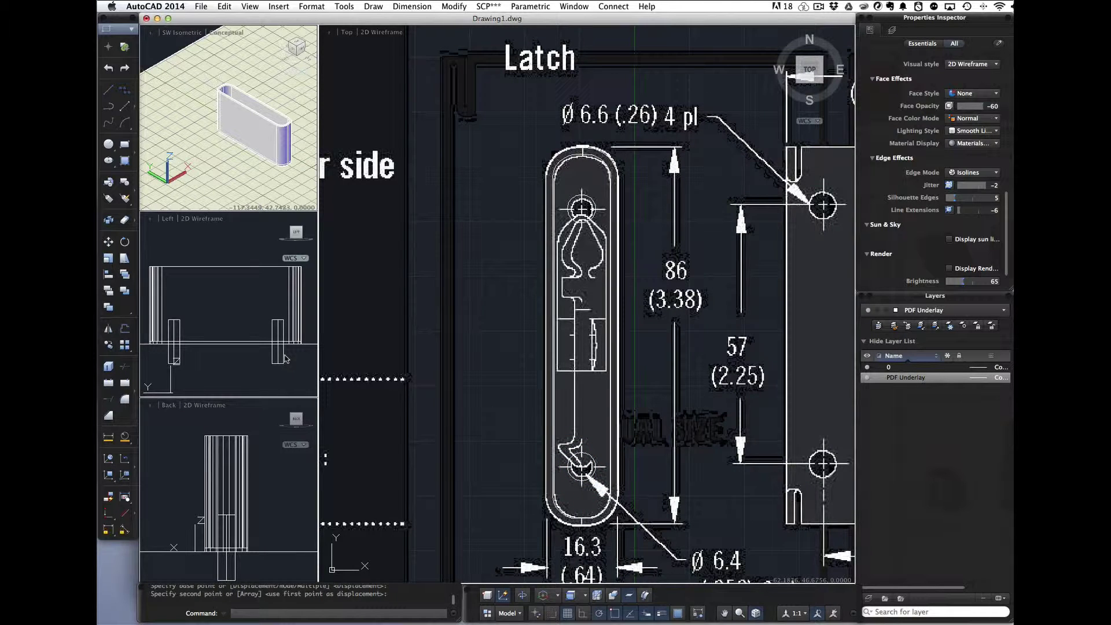
- Undo the previous subtraction and subtract both screw hole cylinders from the hollow latch body
{"action": "left_click", "coordinate": [249, 353]}
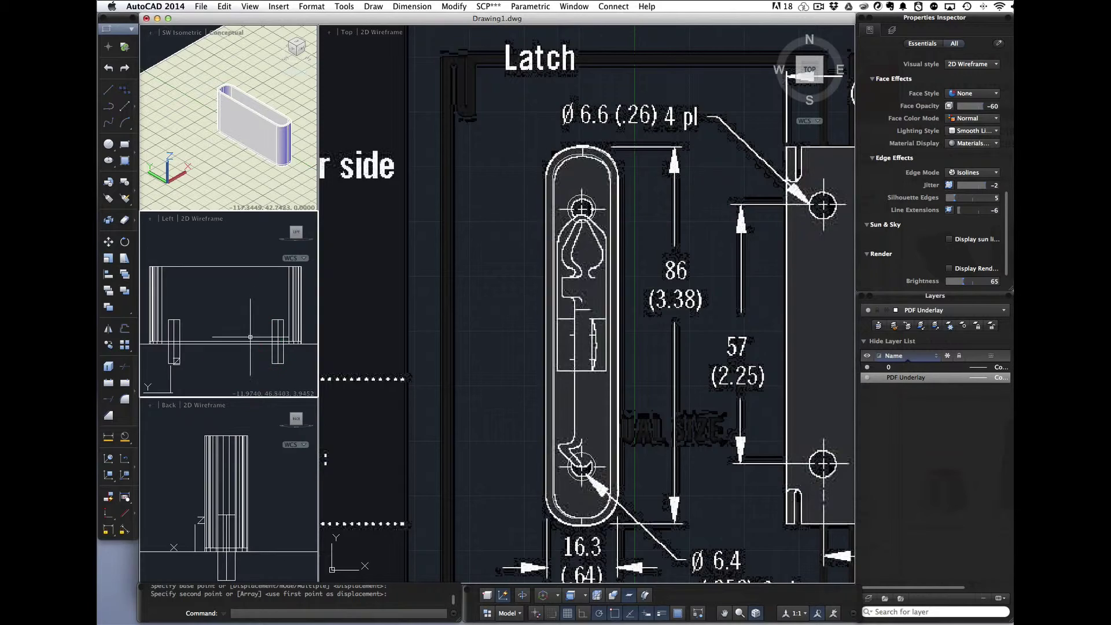
{"action": "key", "text": "super+z"}
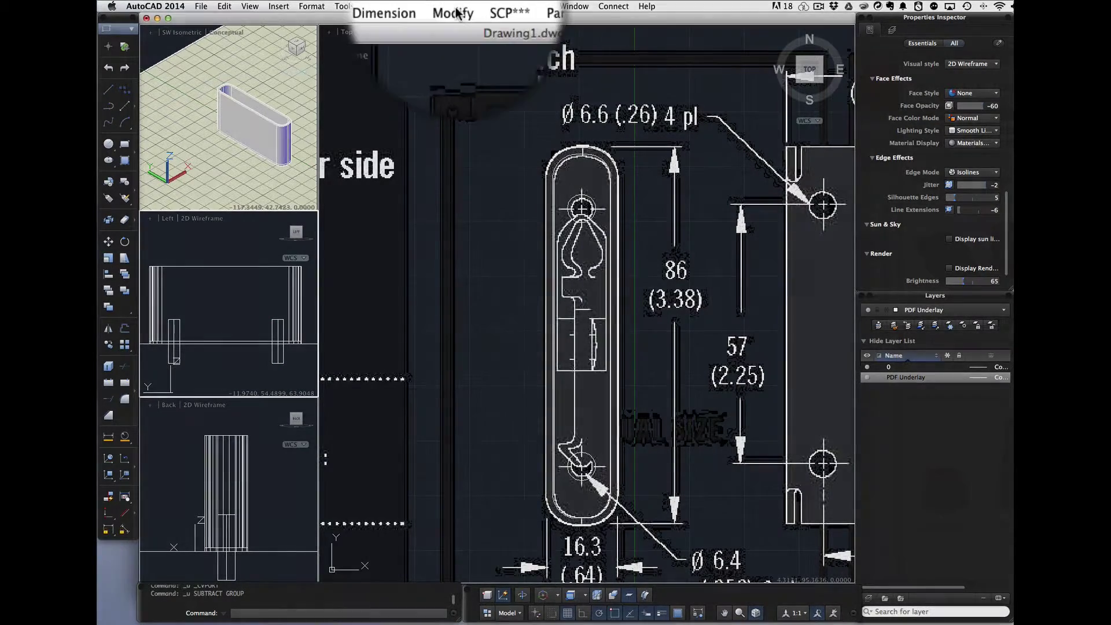
{"action": "left_click", "coordinate": [453, 7]}
{"action": "mouse_move", "coordinate": [501, 294]}
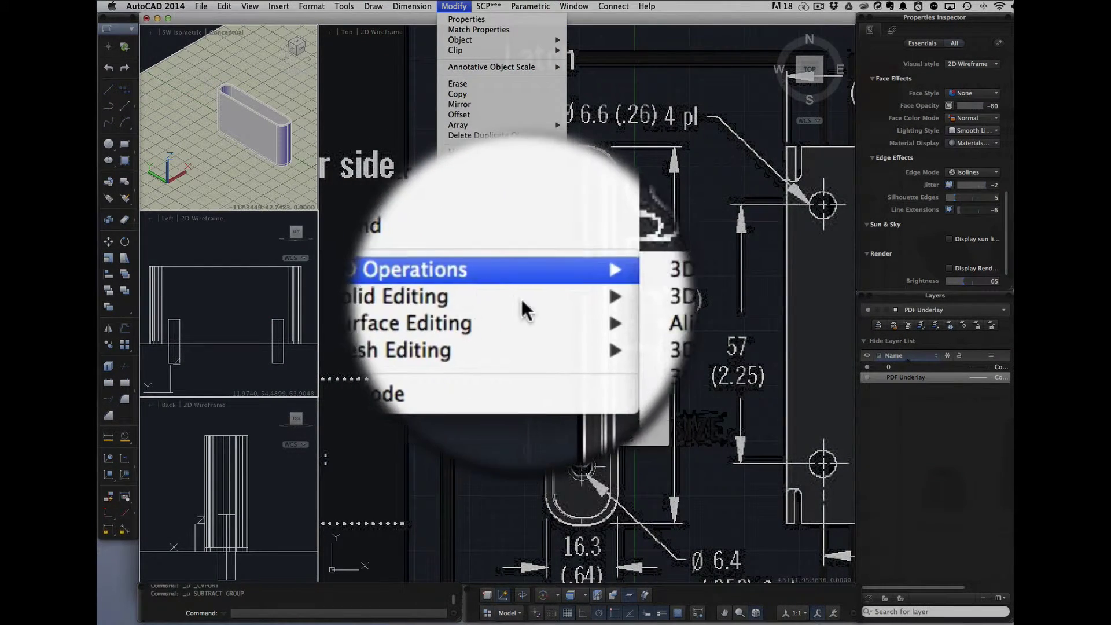
{"action": "left_click", "coordinate": [578, 308]}
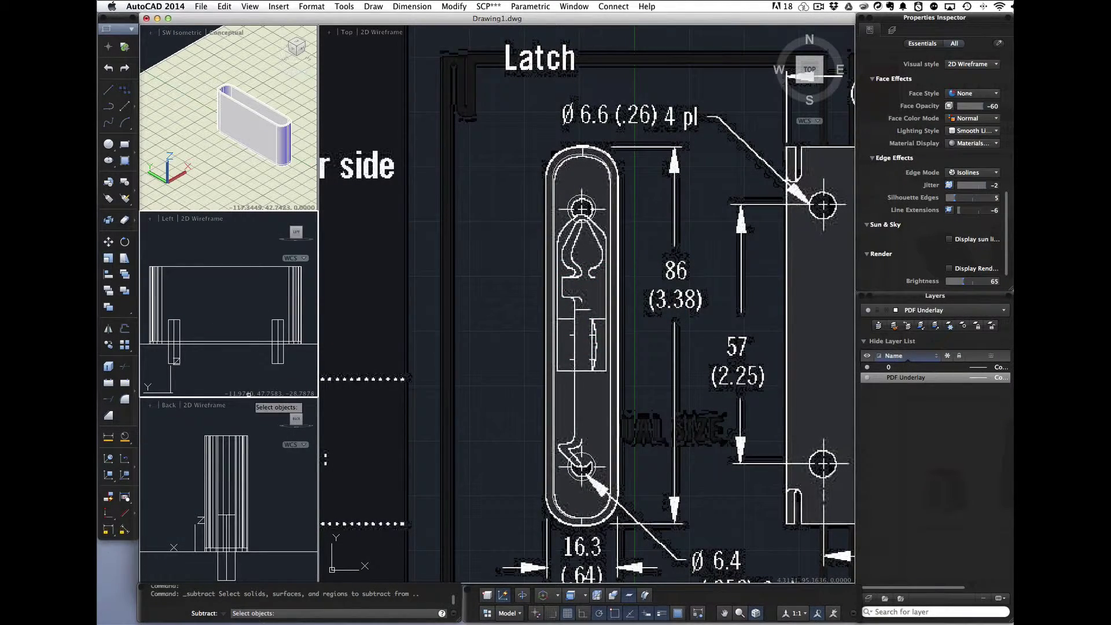
{"action": "left_click", "coordinate": [223, 336]}
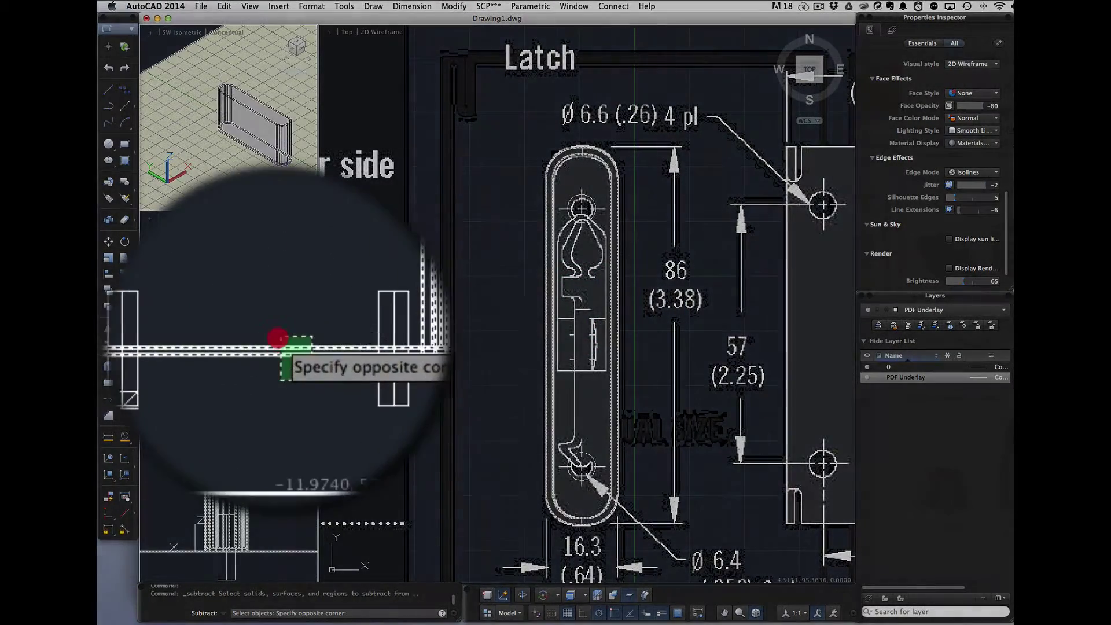
{"action": "left_click", "coordinate": [277, 334]}
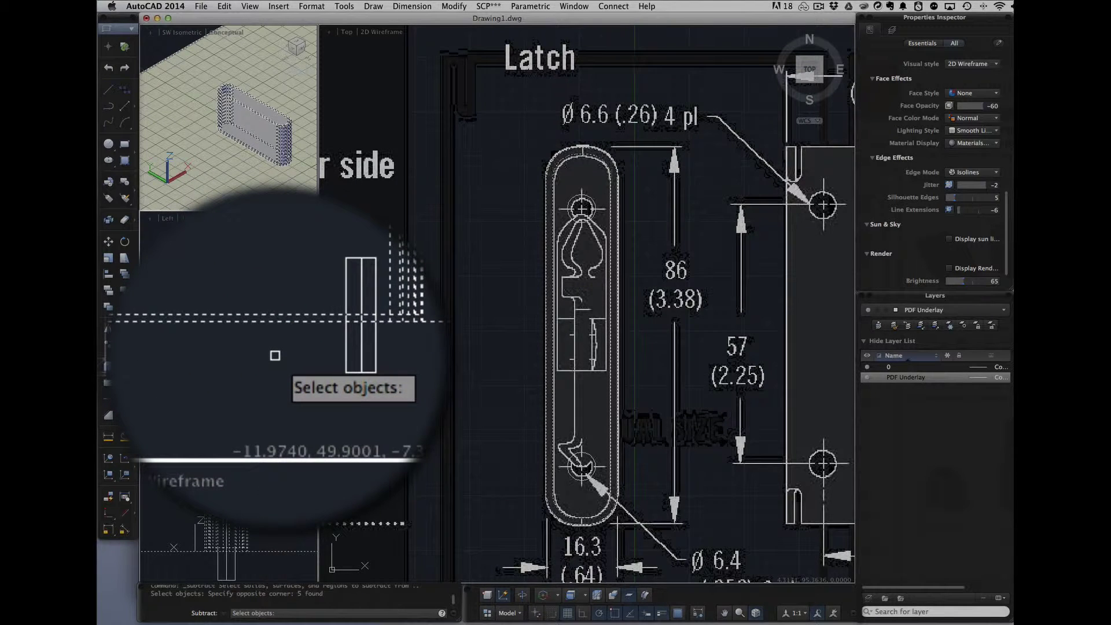
{"action": "key", "text": "Return"}
{"action": "left_click", "coordinate": [277, 352]}
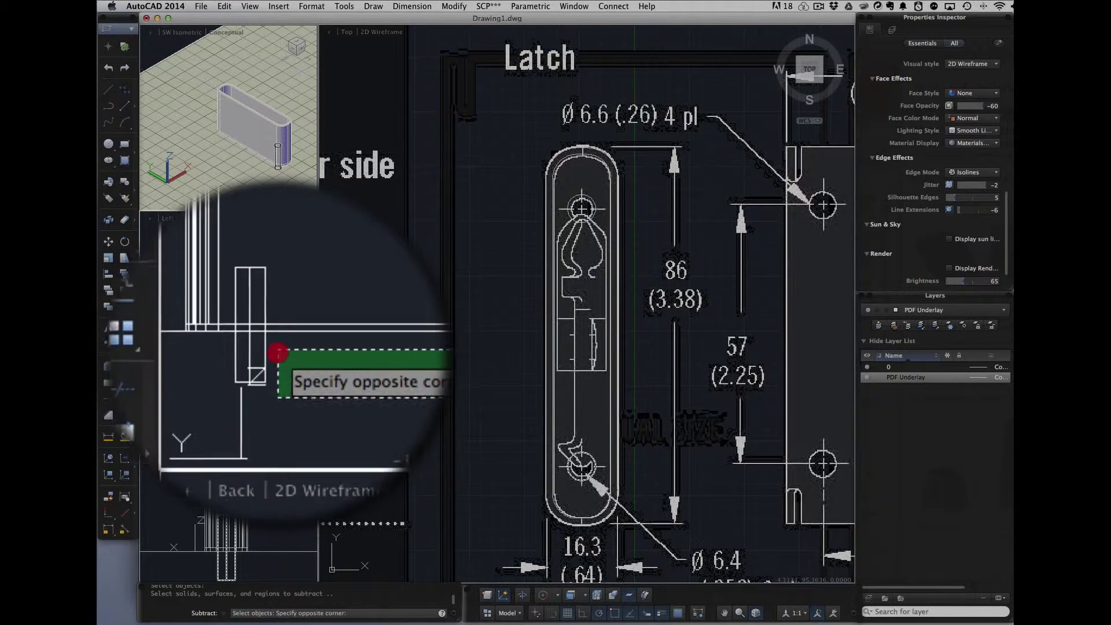
{"action": "left_click", "coordinate": [275, 361]}
{"action": "key", "text": "Return"}
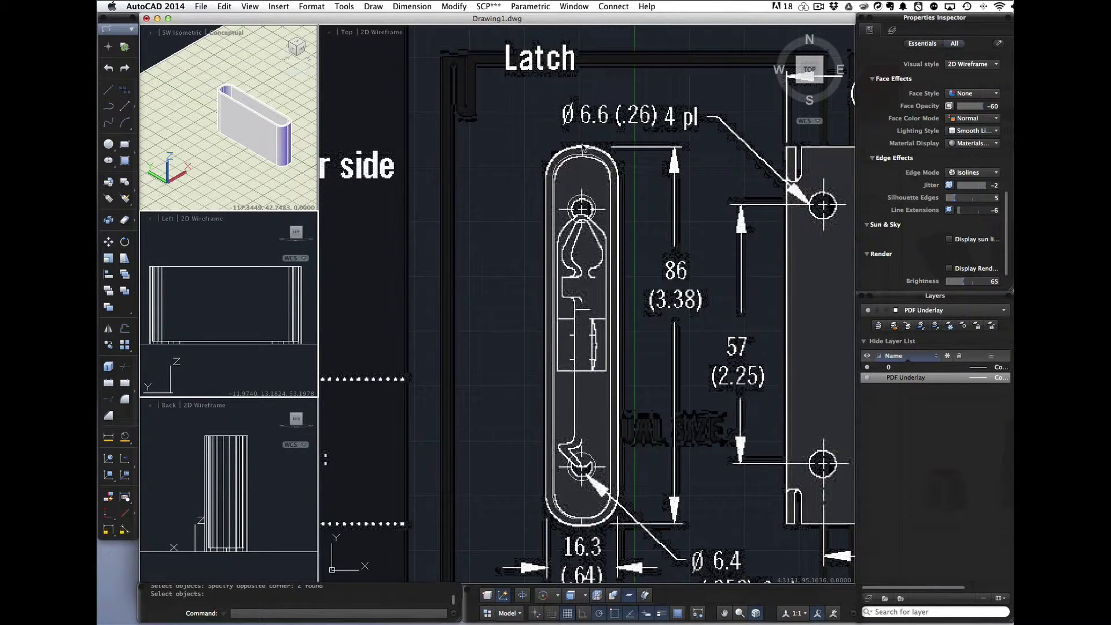
- Inspect the two screw holes in the Top viewport with the Conceptual visual style and restore 2D Wireframe
{"action": "left_click", "coordinate": [391, 33]}
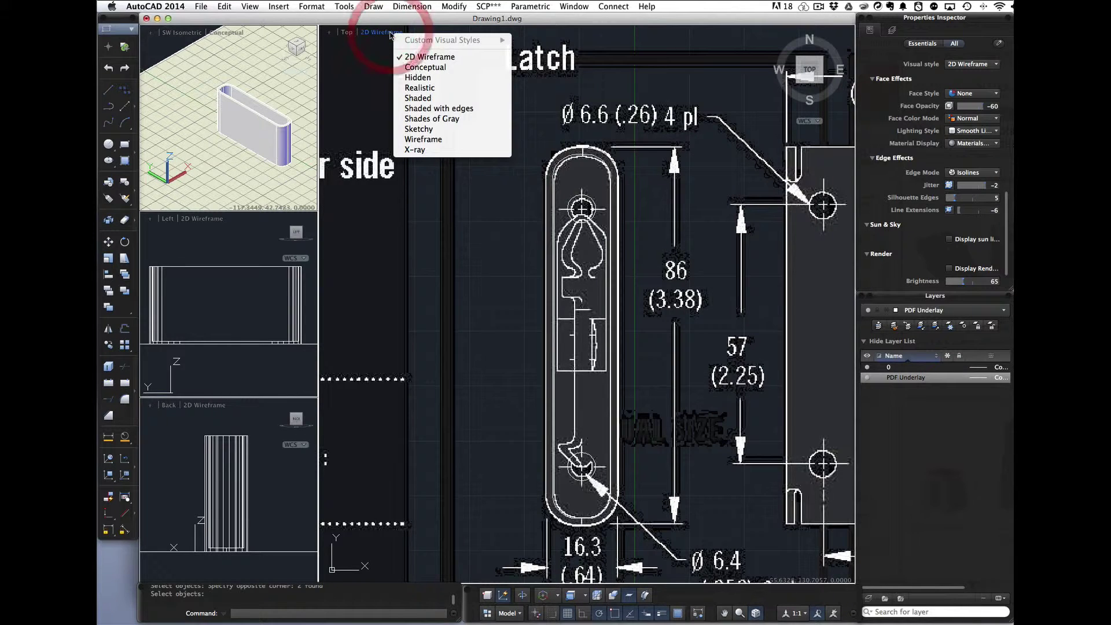
{"action": "left_click", "coordinate": [414, 69]}
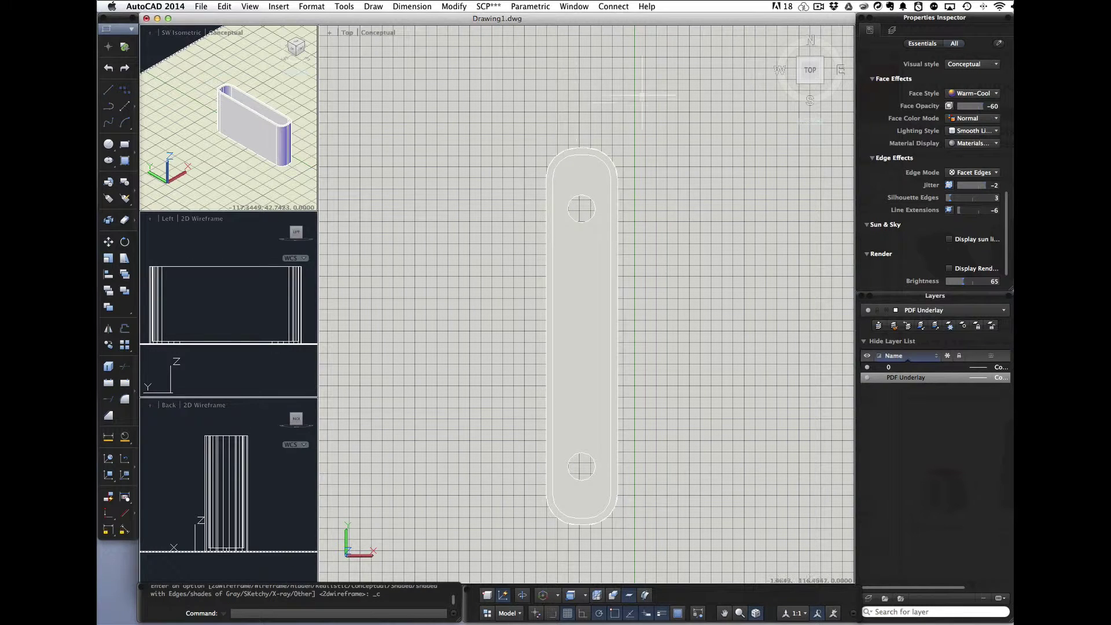
{"action": "left_click", "coordinate": [385, 34]}
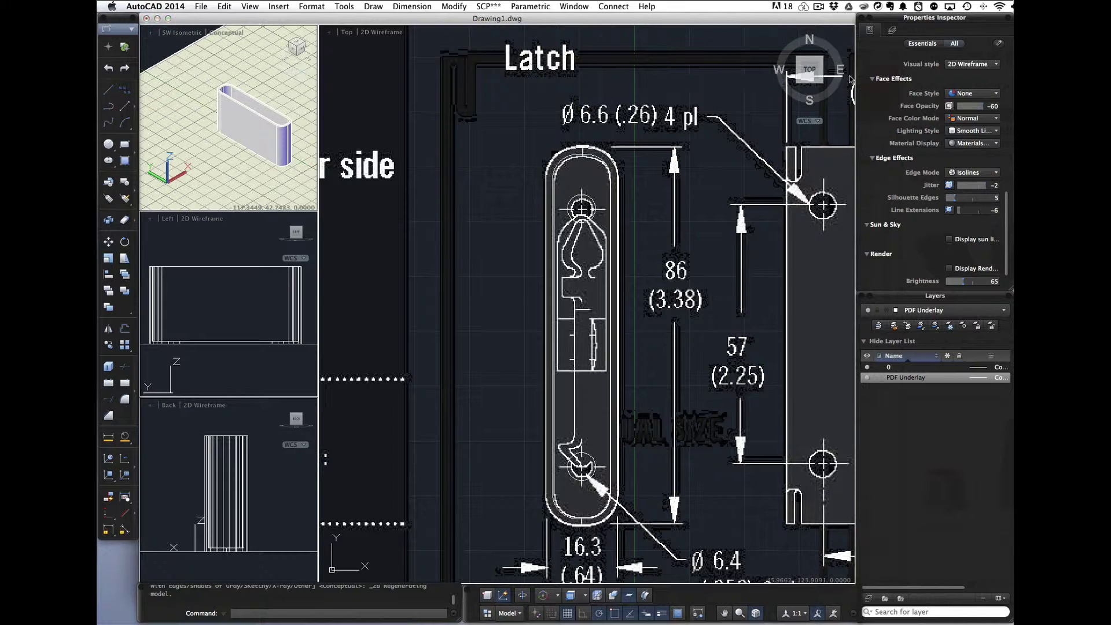
- Switch the large viewport to the Front view and create a new UCS aligned with that view
{"action": "left_click", "coordinate": [809, 84]}
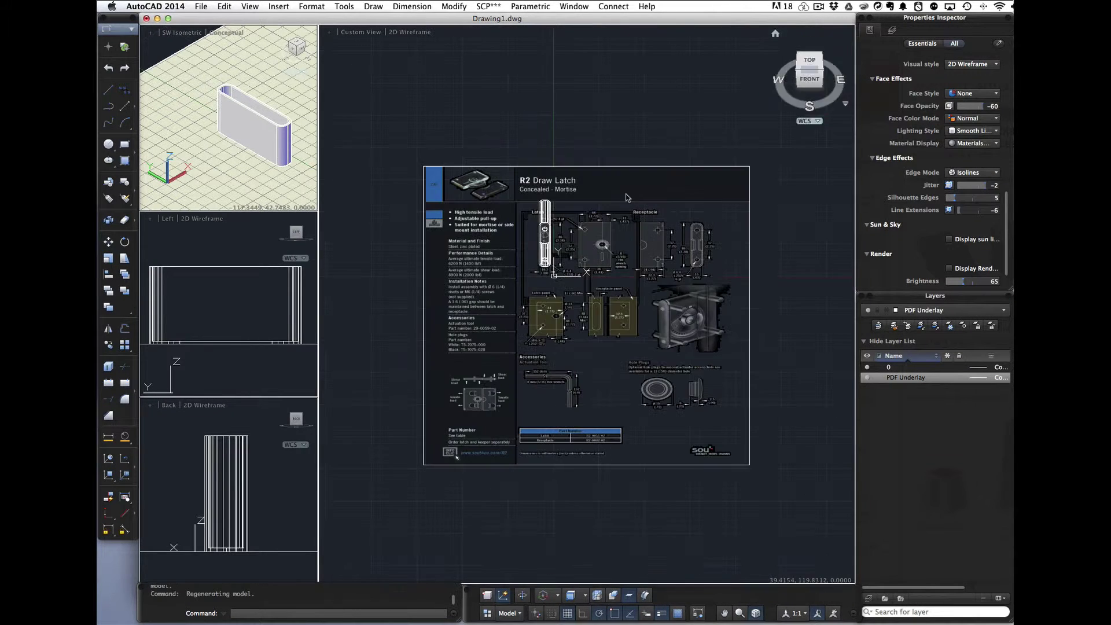
{"action": "left_click", "coordinate": [809, 79]}
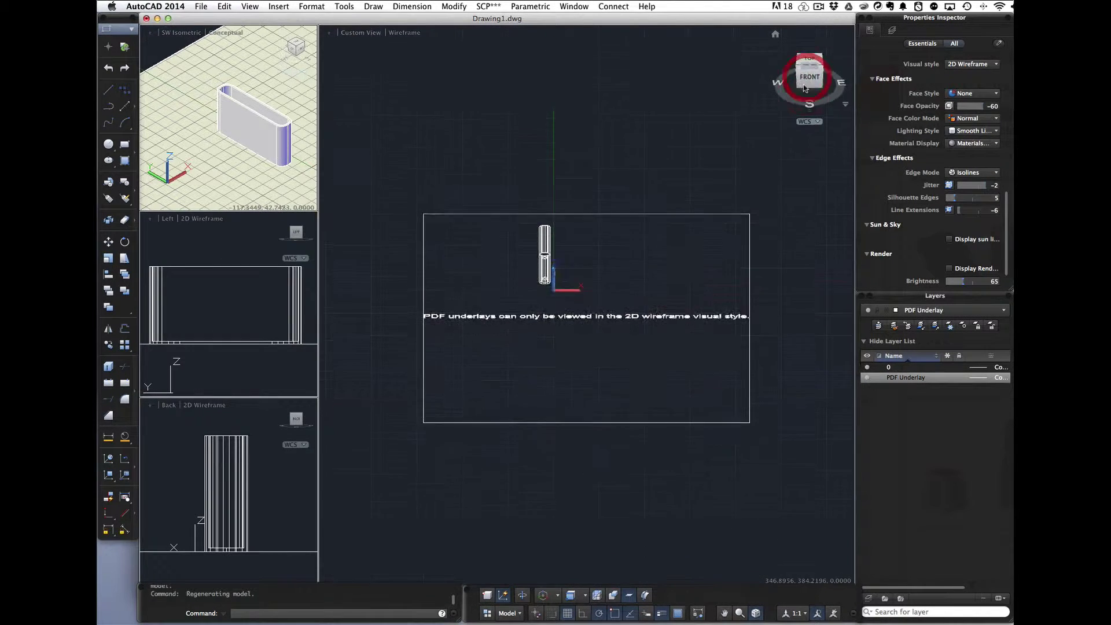
{"action": "scroll", "coordinate": [551, 312], "scroll_direction": "up", "scroll_amount": 7}
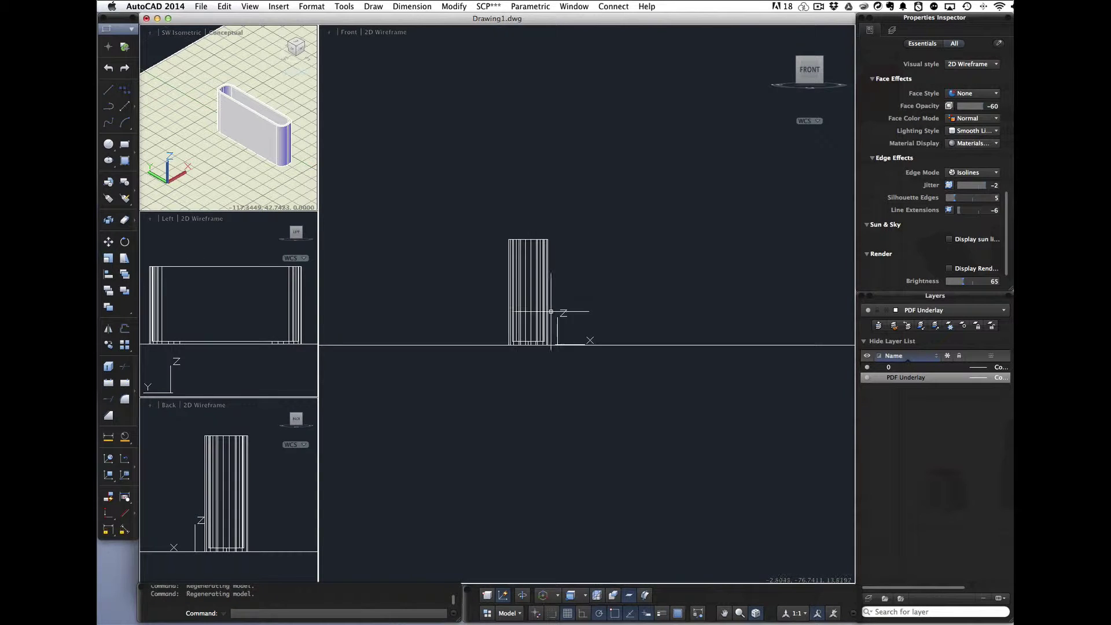
{"action": "left_click", "coordinate": [812, 123]}
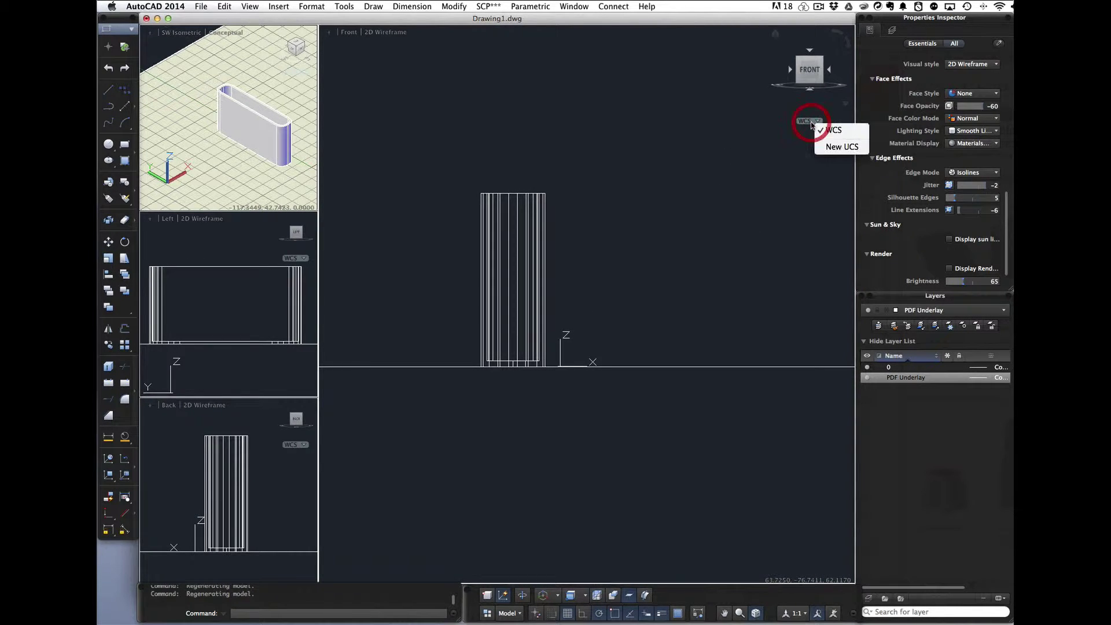
{"action": "left_click", "coordinate": [822, 144]}
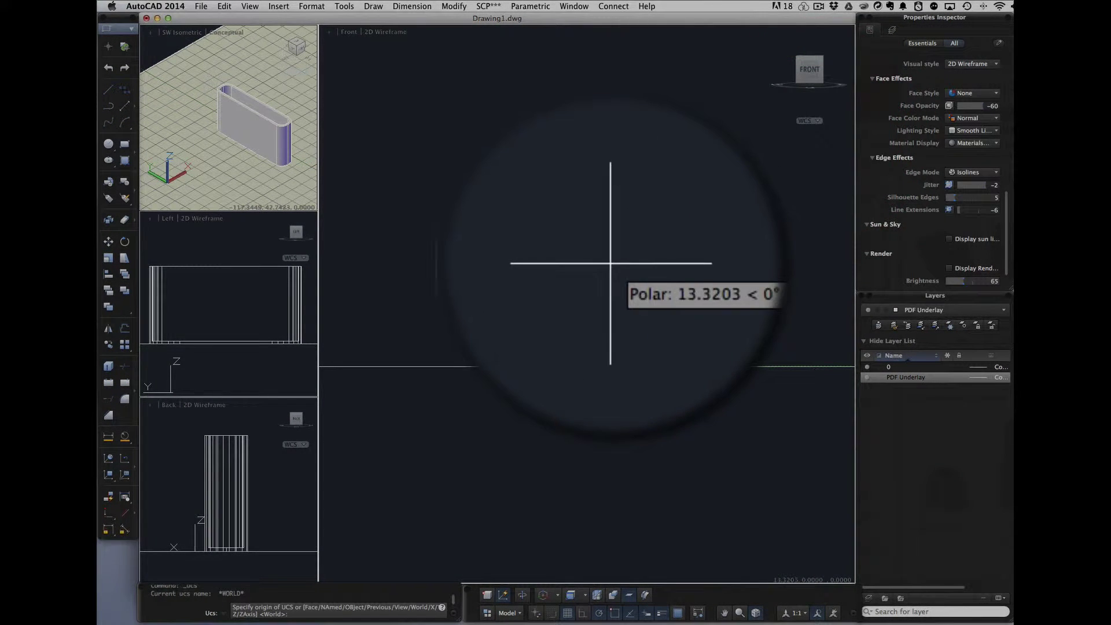
{"action": "type", "text": "v"}
{"action": "key", "text": "Return"}
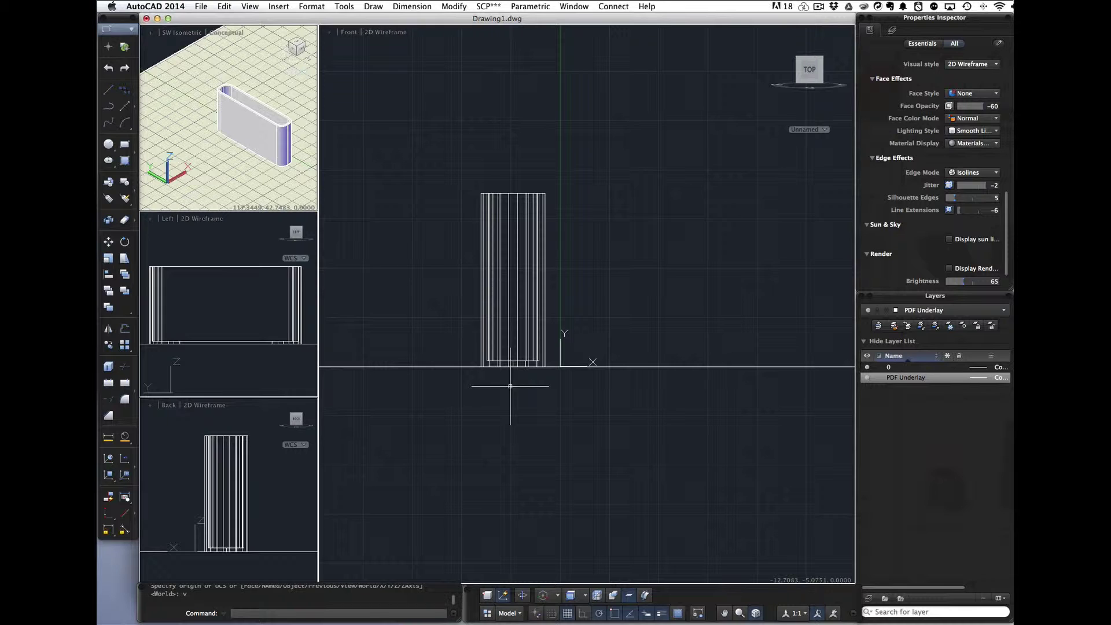
{"action": "type", "text": "ro"}
{"action": "key", "text": "Return"}
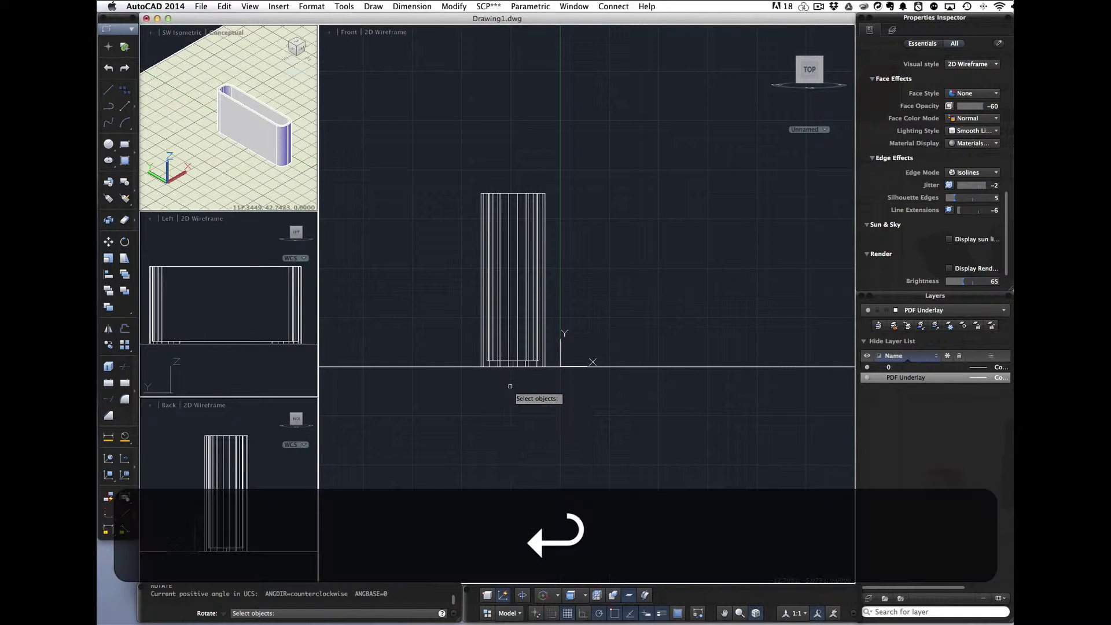
{"action": "left_click", "coordinate": [588, 167]}
{"action": "left_click", "coordinate": [434, 421]}
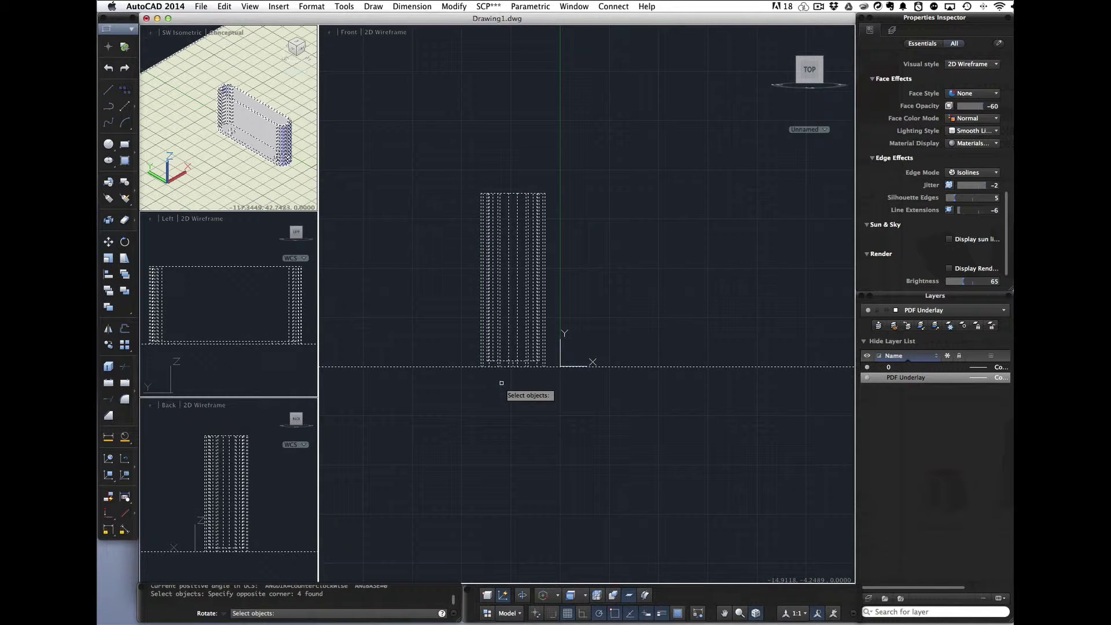
{"action": "key", "text": "Escape"}
- Rotate the latch body 90 degrees clockwise about the midpoint of its base in the Front view
{"action": "left_click", "coordinate": [462, 389]}
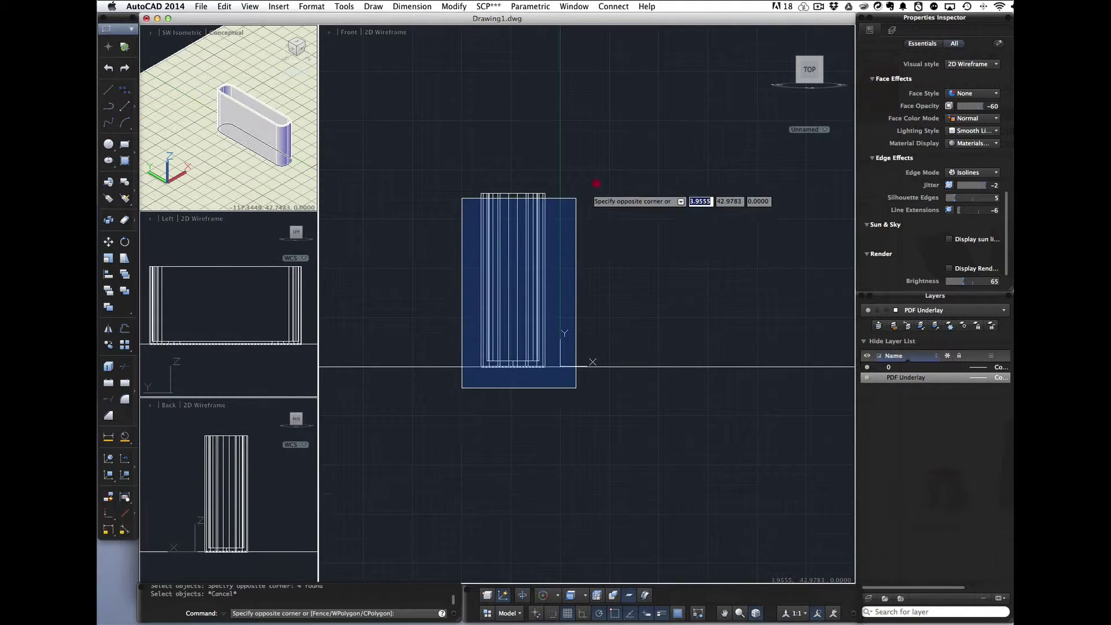
{"action": "left_click", "coordinate": [607, 176]}
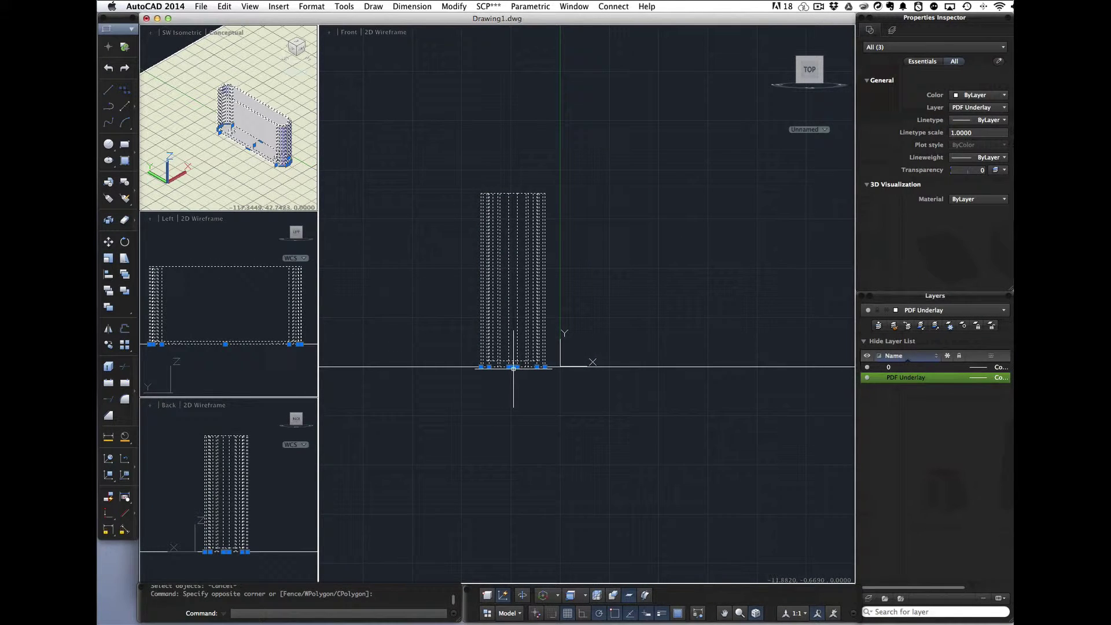
{"action": "key", "text": "Return"}
{"action": "left_click", "coordinate": [513, 368]}
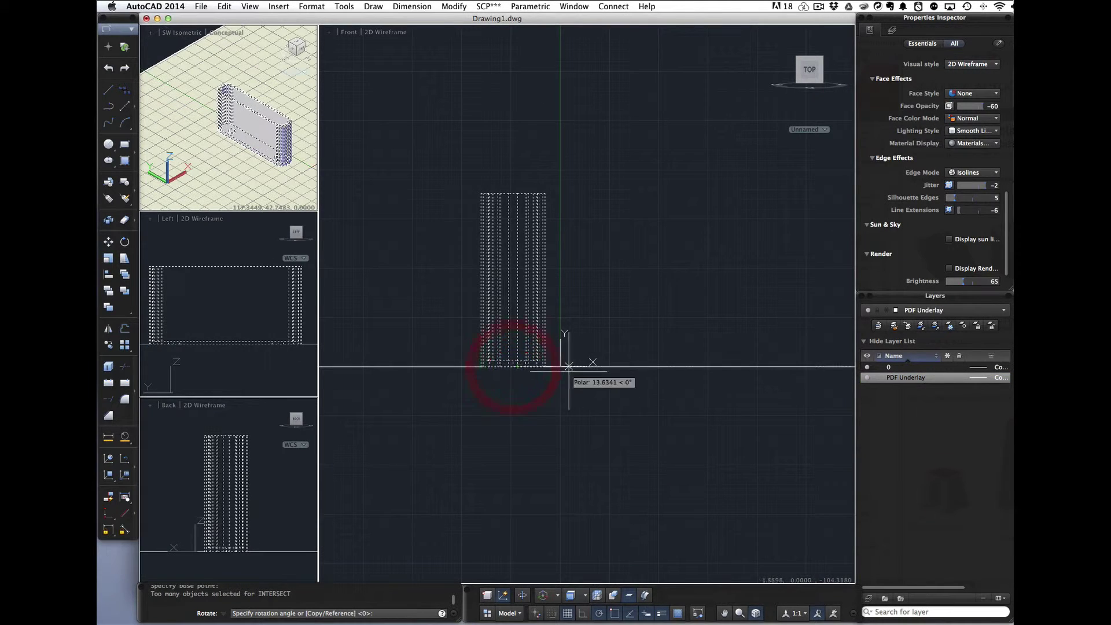
{"action": "left_click", "coordinate": [510, 501]}
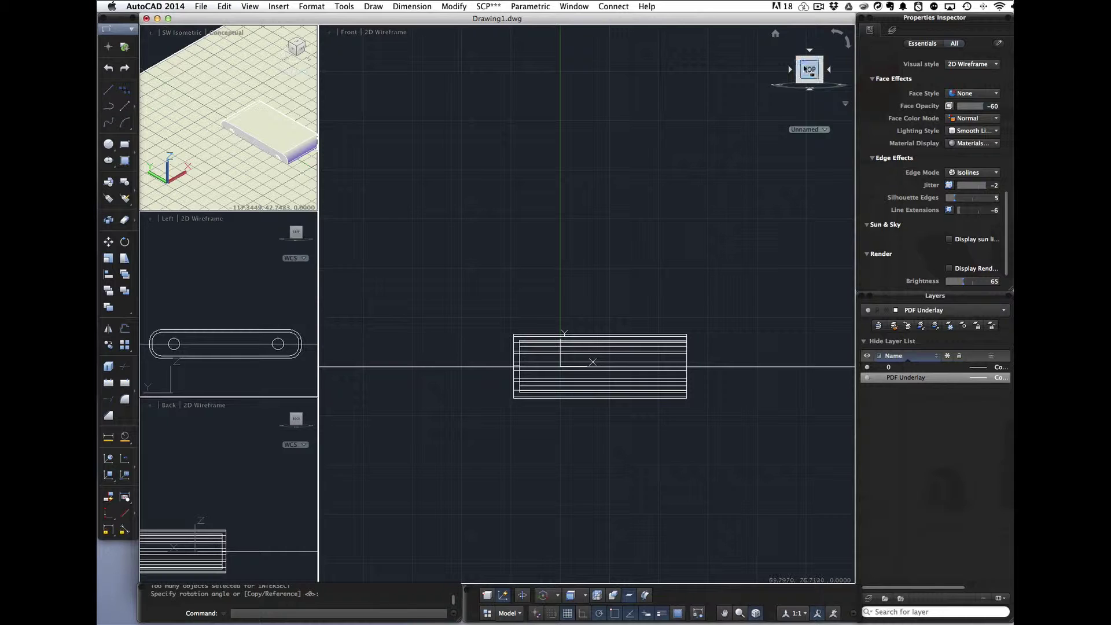
- Name the current unnamed UCS "End View"
{"action": "left_click", "coordinate": [343, 6]}
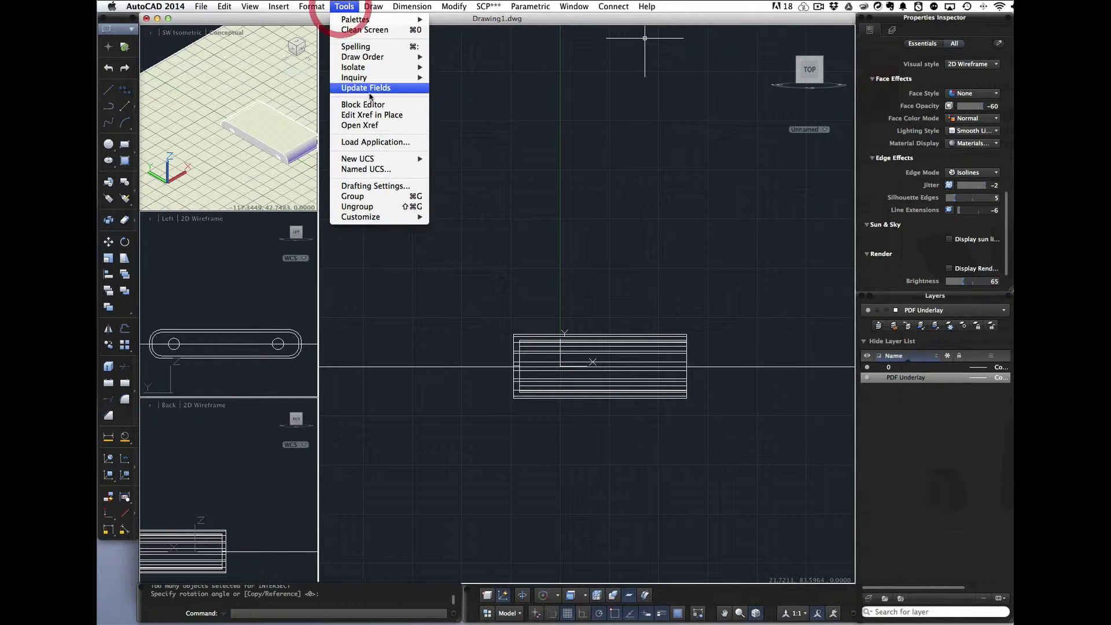
{"action": "left_click", "coordinate": [355, 168]}
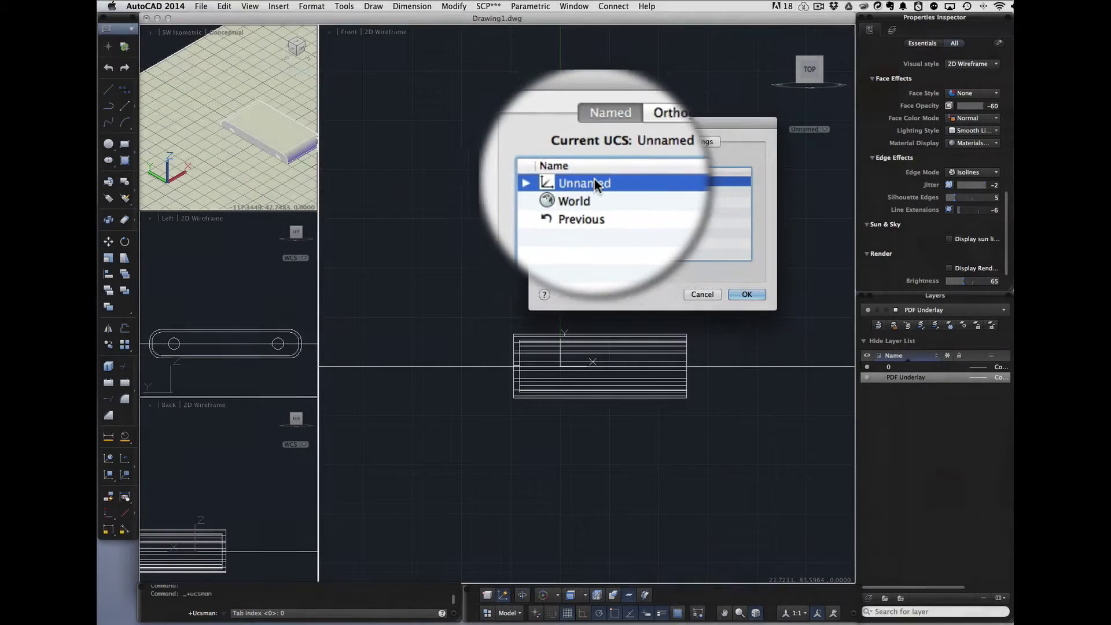
{"action": "left_click", "coordinate": [598, 184]}
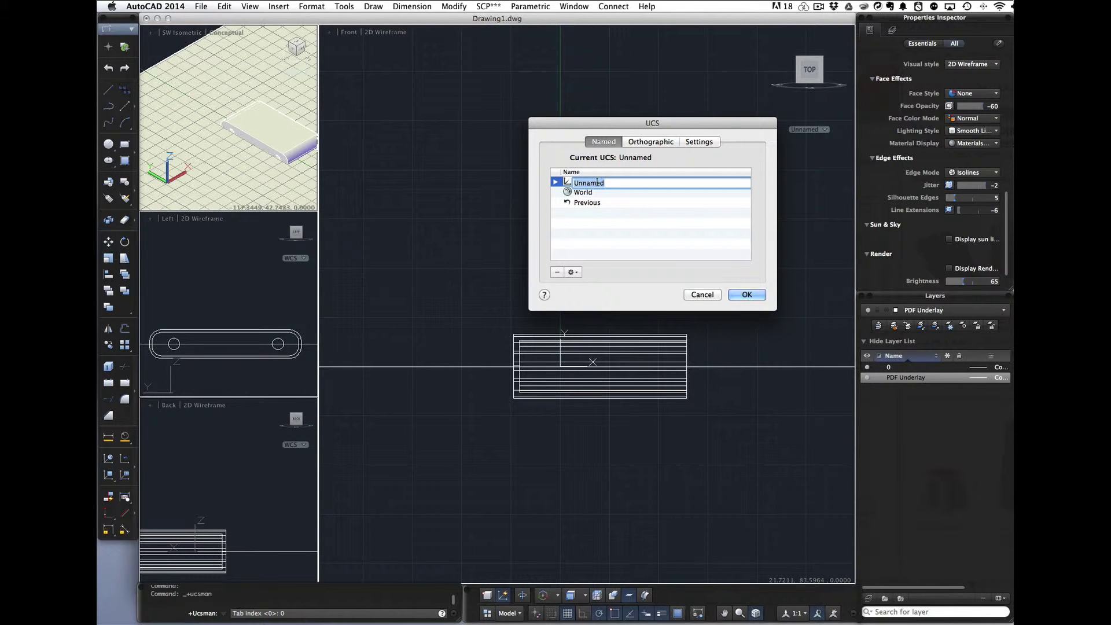
{"action": "type", "text": "E"}
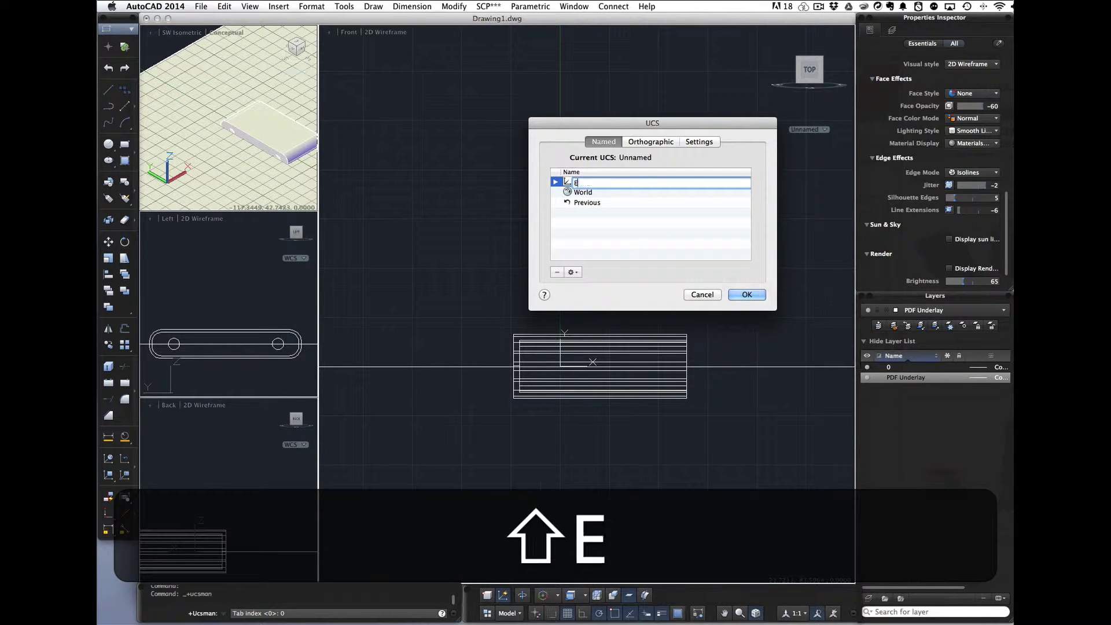
{"action": "type", "text": "nd View"}
{"action": "key", "text": "Return"}
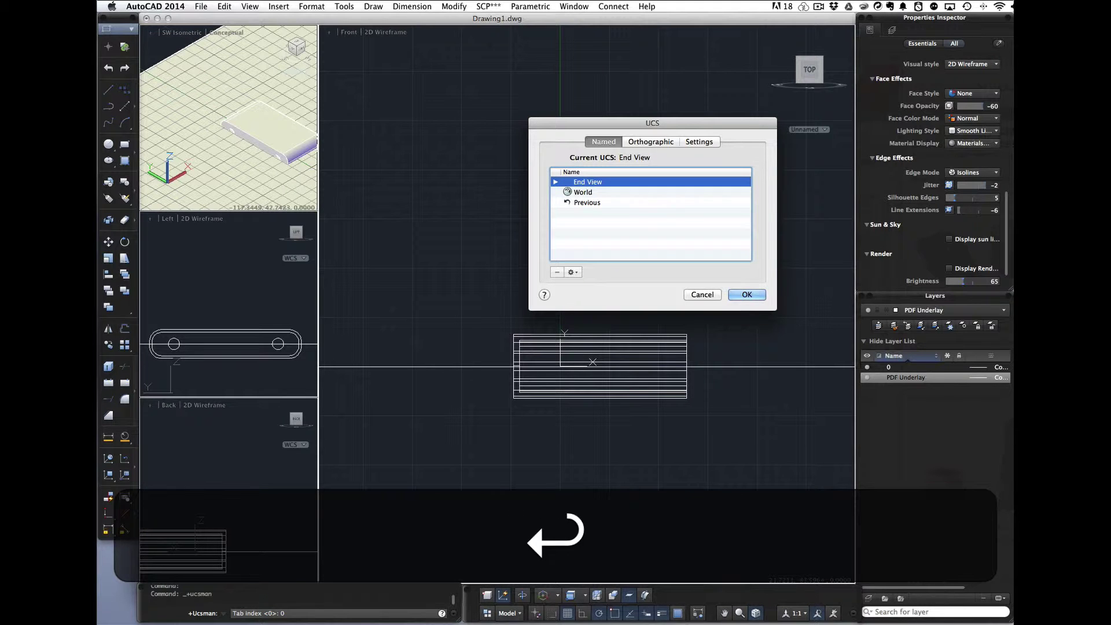
{"action": "left_click", "coordinate": [748, 295]}
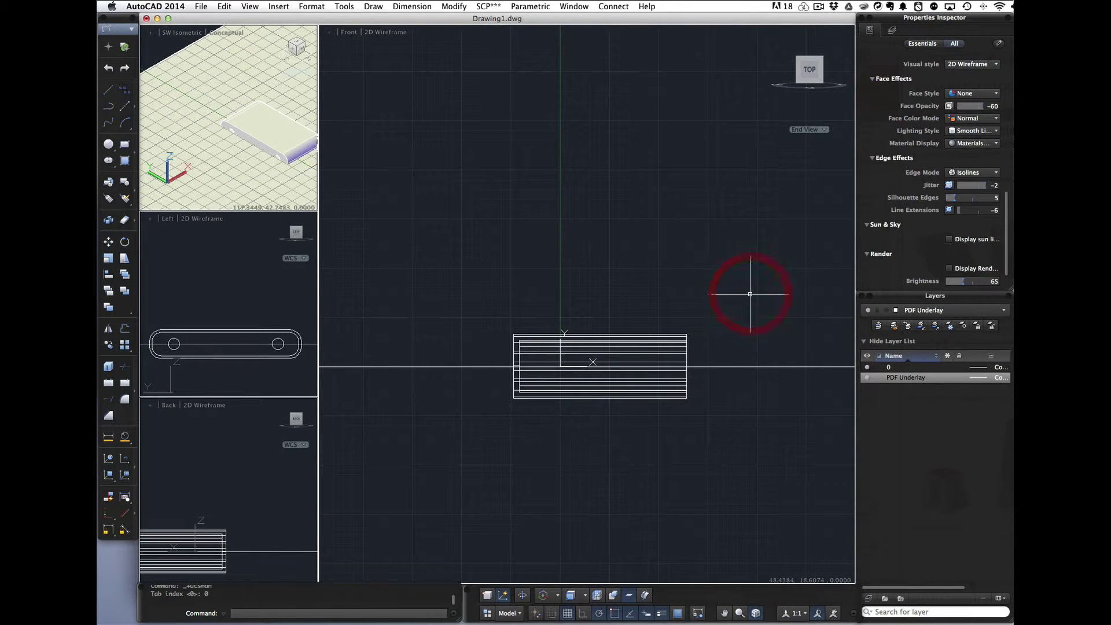
- Restore the world coordinate system in the large viewport and orient it to the Top view with north up
{"action": "left_click", "coordinate": [808, 56]}
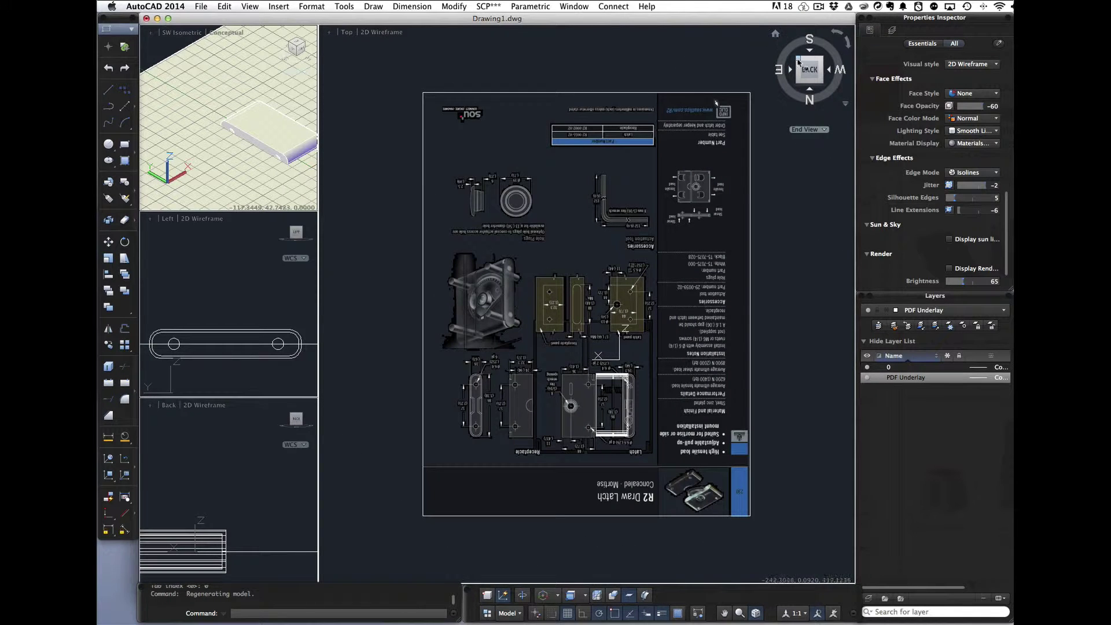
{"action": "left_click", "coordinate": [823, 130]}
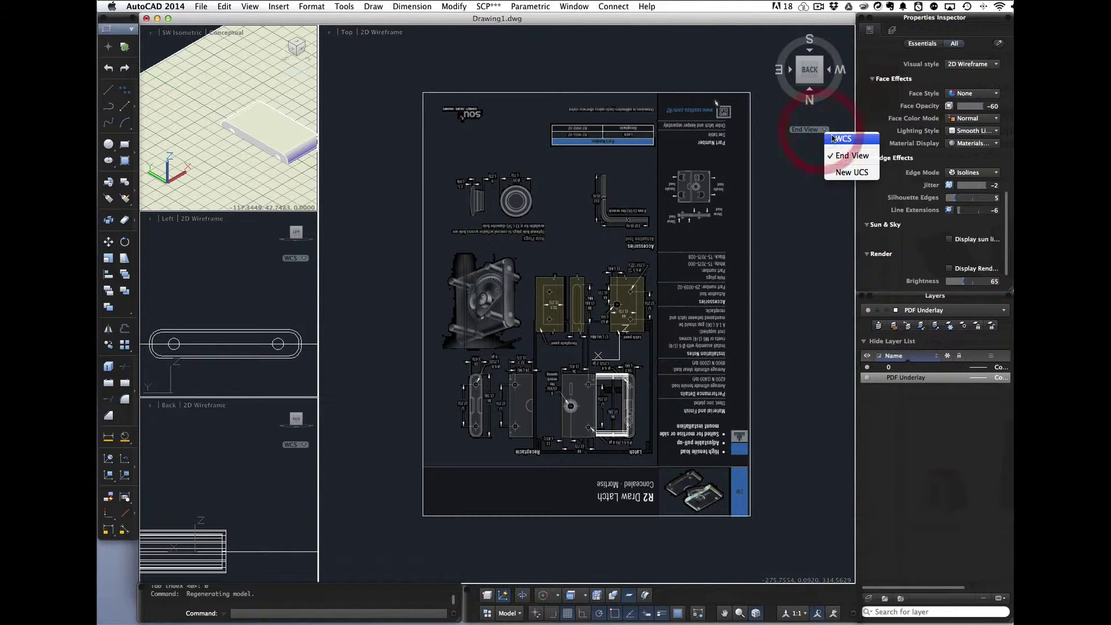
{"action": "left_click", "coordinate": [833, 139]}
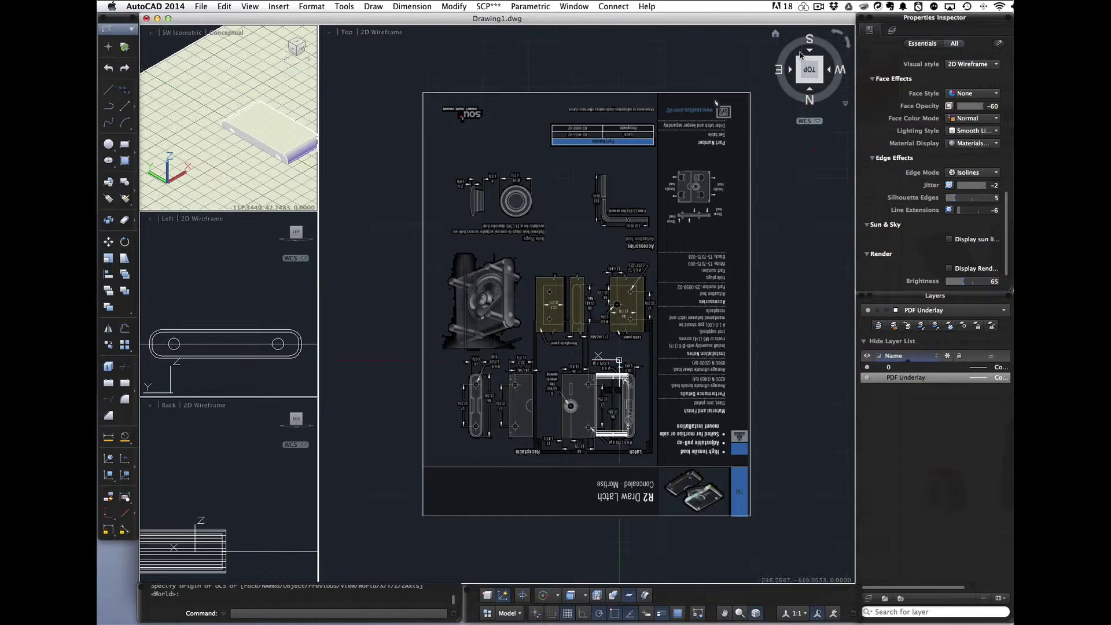
{"action": "left_click", "coordinate": [775, 34]}
{"action": "left_click", "coordinate": [809, 58]}
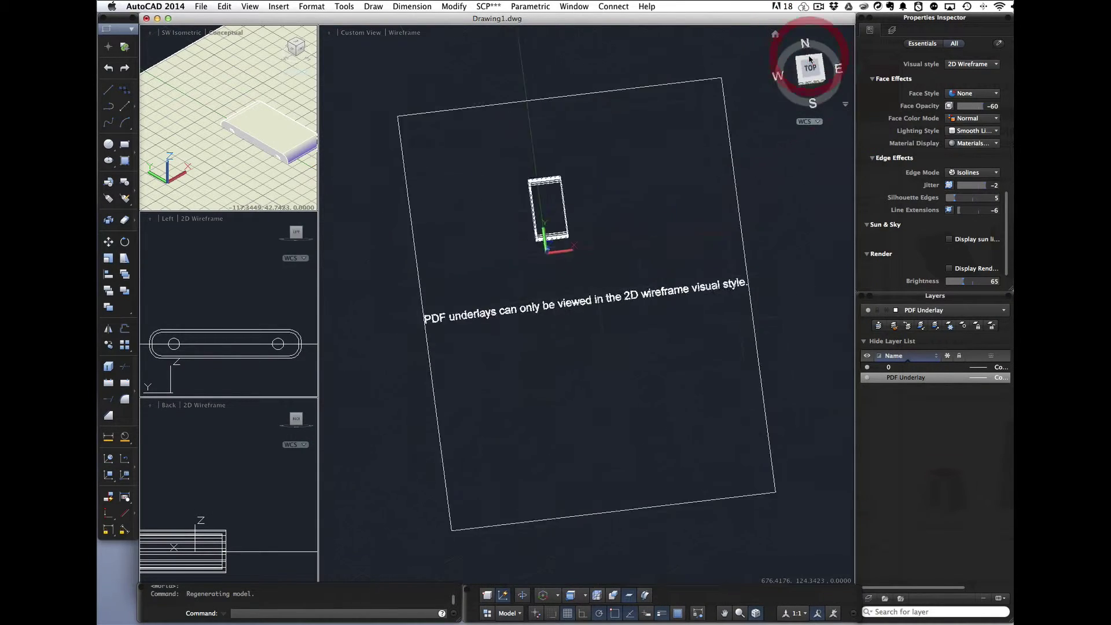
- Move the latch body horizontally by its lower end so it lies over the 44 mm wide side view in the underlay
{"action": "scroll", "coordinate": [570, 190], "scroll_direction": "up", "scroll_amount": 8}
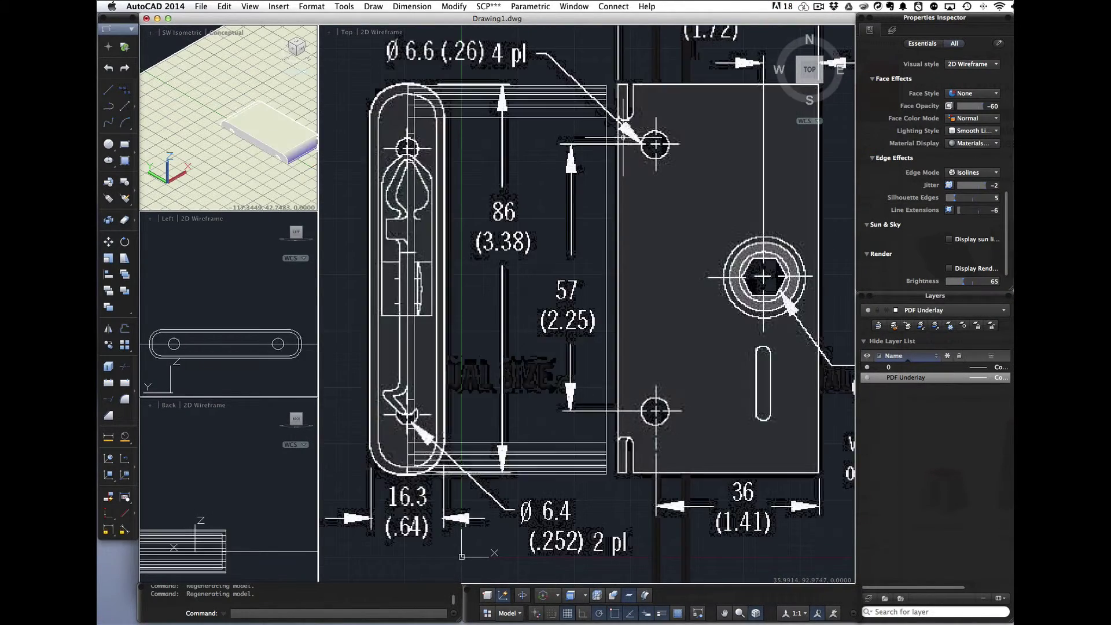
{"action": "scroll", "coordinate": [577, 142], "scroll_direction": "down", "scroll_amount": 5}
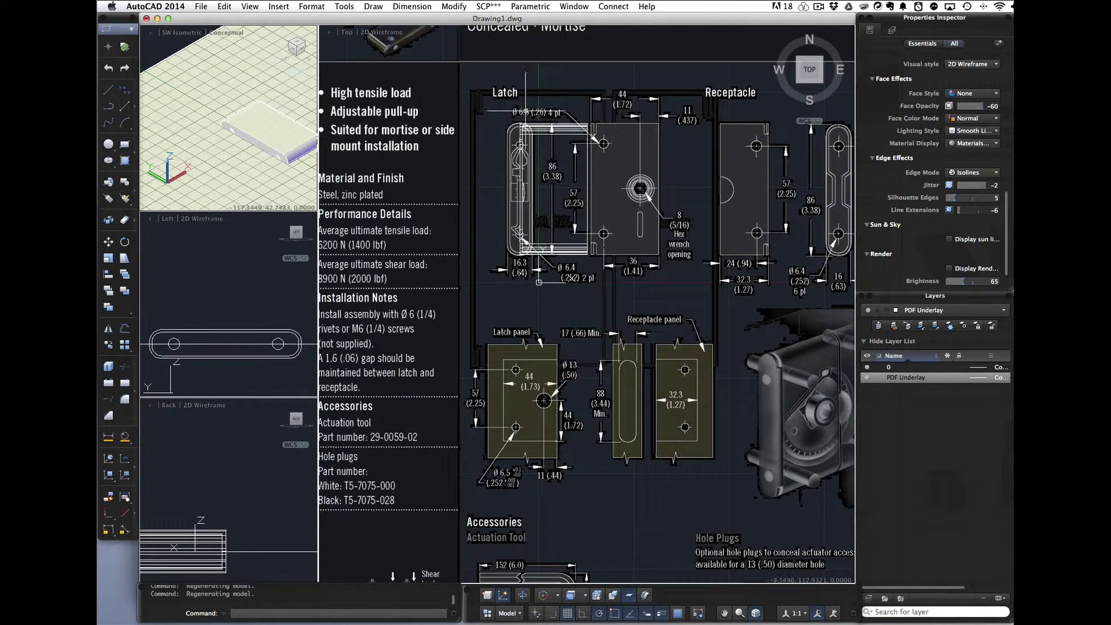
{"action": "left_click", "coordinate": [504, 114]}
{"action": "left_click", "coordinate": [645, 248]}
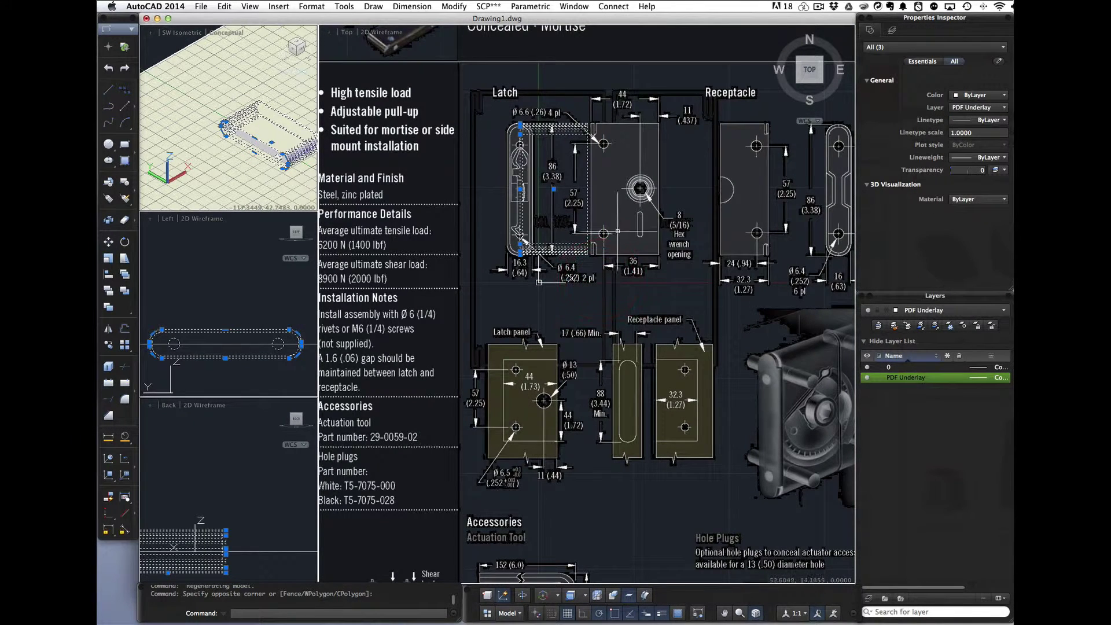
{"action": "left_click", "coordinate": [520, 254]}
{"action": "type", "text": "e"}
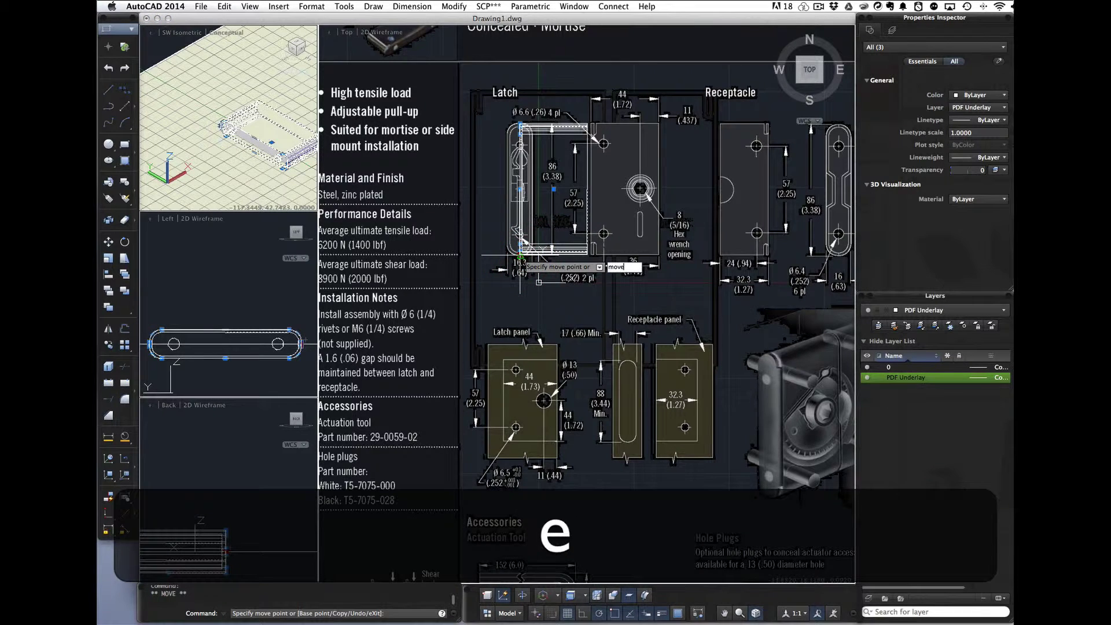
{"action": "key", "text": "Return"}
{"action": "left_click", "coordinate": [521, 258]}
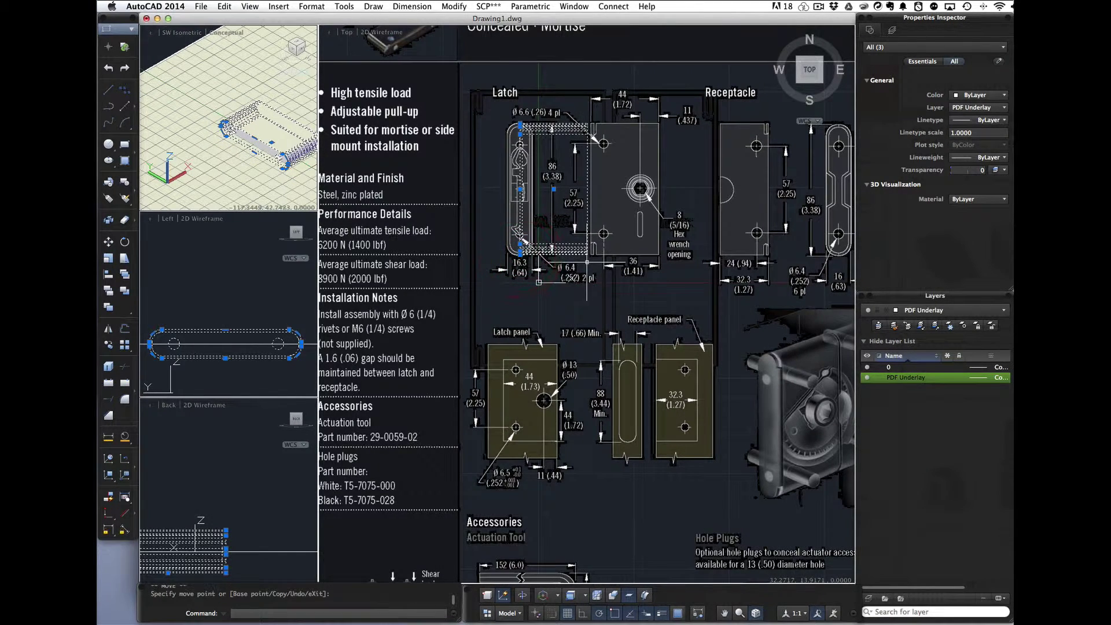
{"action": "type", "text": "m"}
{"action": "key", "text": "Return"}
{"action": "left_click", "coordinate": [520, 255]}
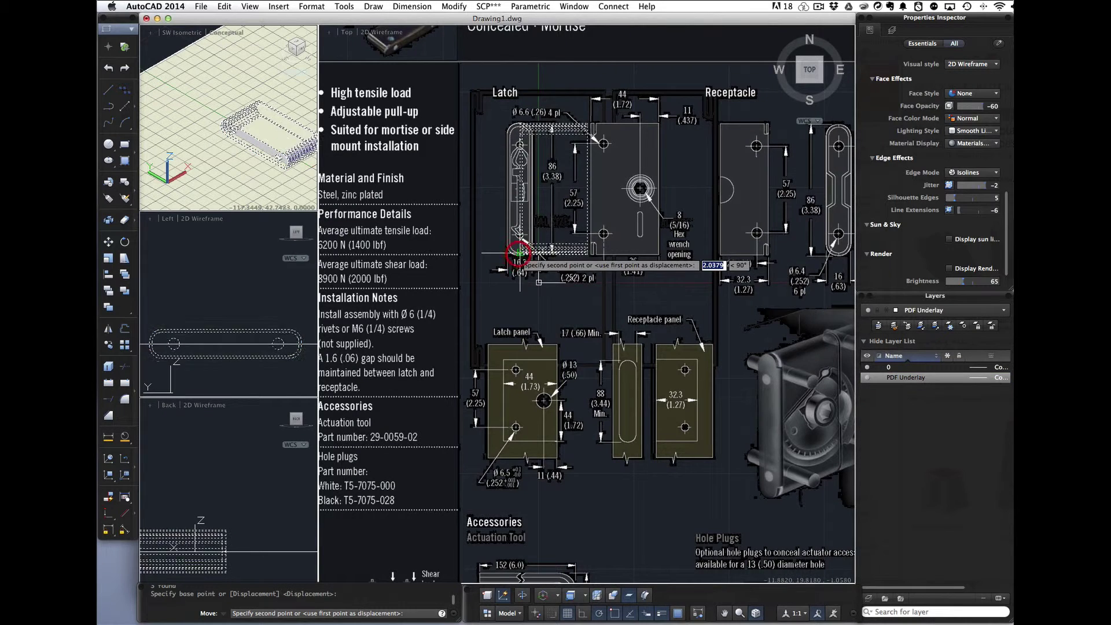
{"action": "left_click", "coordinate": [588, 255]}
- Draw a circle of radius 3.3 centred on the upper 6.6 mm hole in the latch's side view
{"action": "scroll", "coordinate": [587, 255], "scroll_direction": "up", "scroll_amount": 5}
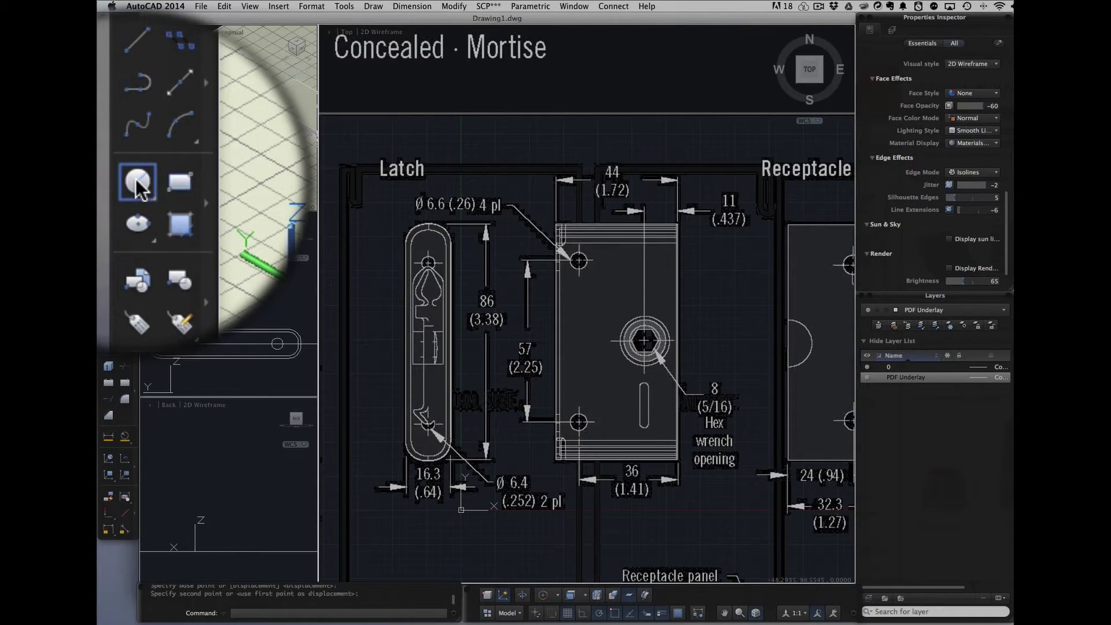
{"action": "left_click", "coordinate": [108, 144]}
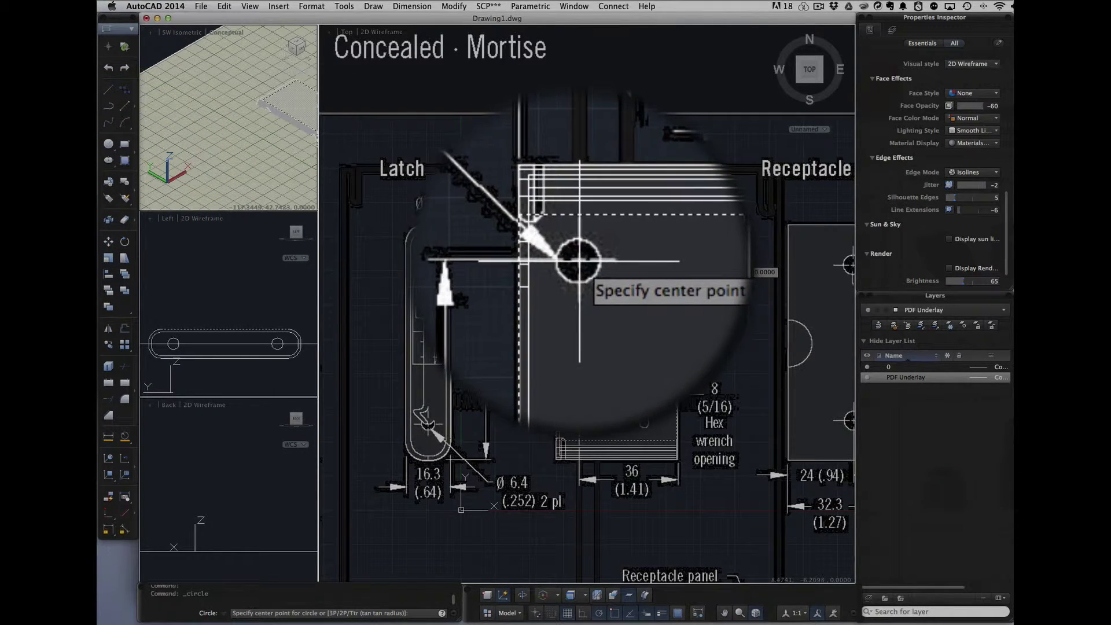
{"action": "left_click", "coordinate": [578, 261]}
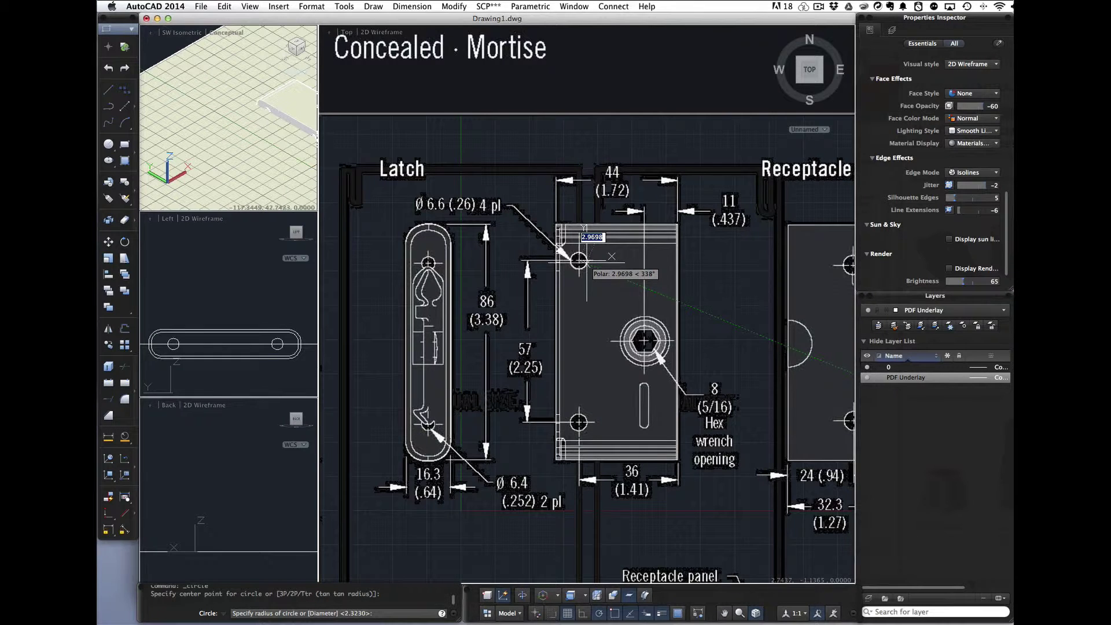
{"action": "type", "text": "3.3"}
{"action": "key", "text": "Return"}
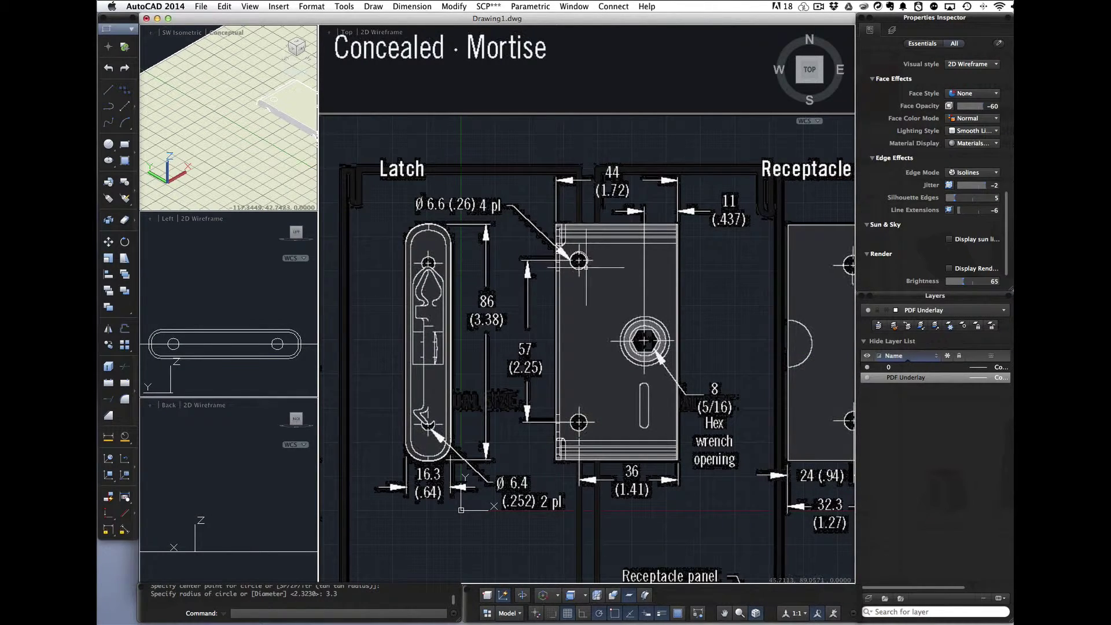
- Extrude the circle at the upper side hole to a height of 40
{"action": "left_click", "coordinate": [587, 264]}
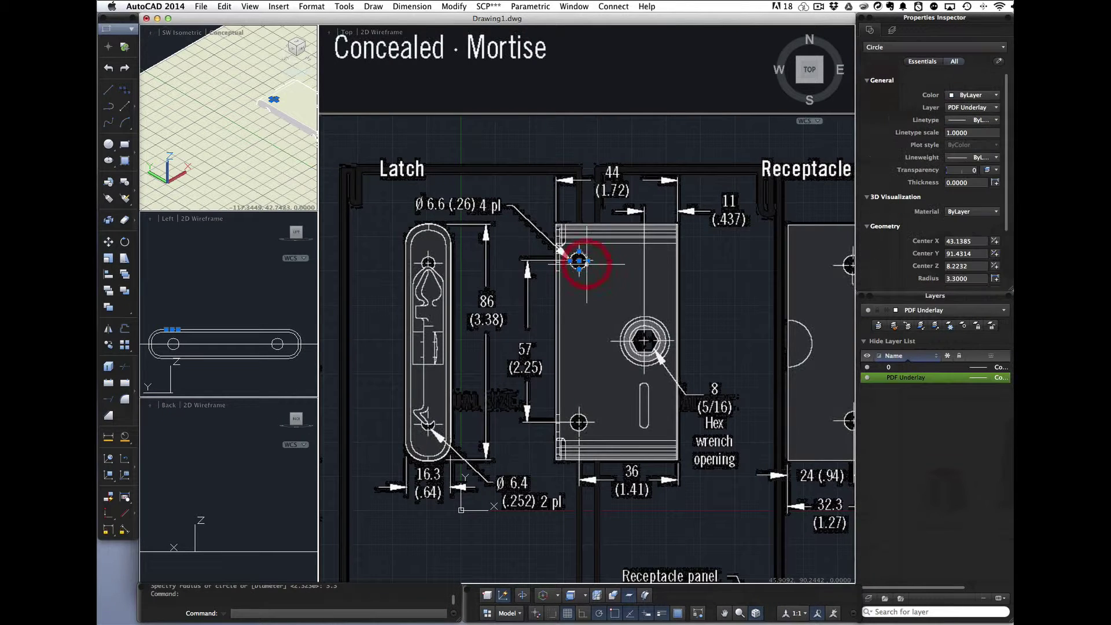
{"action": "type", "text": "EXr"}
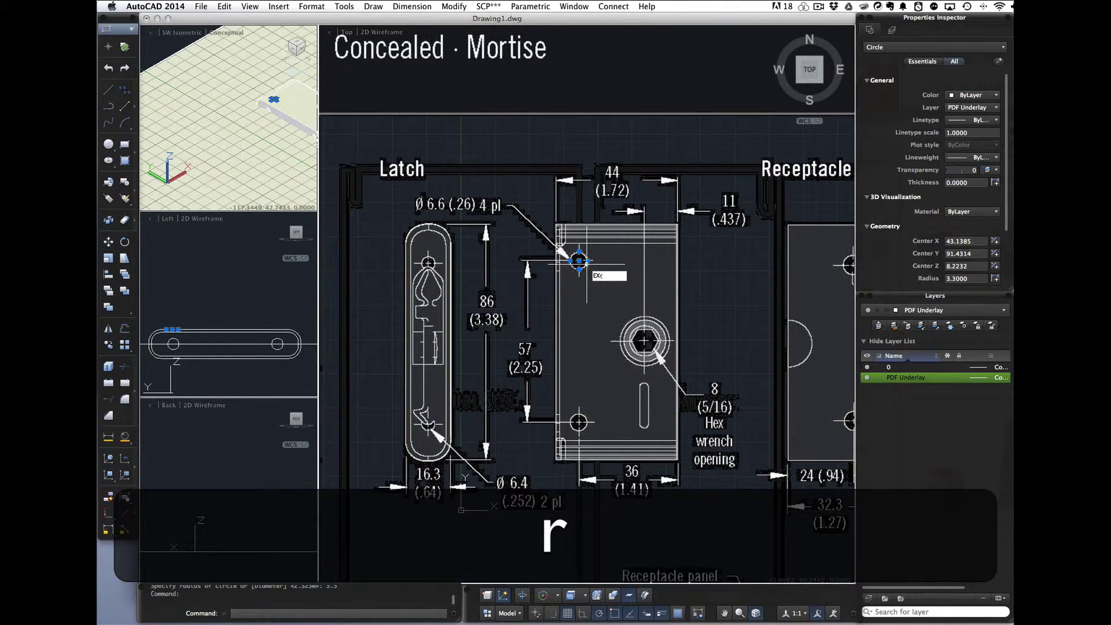
{"action": "key", "text": "BackSpace"}
{"action": "type", "text": "T"}
{"action": "key", "text": "Return"}
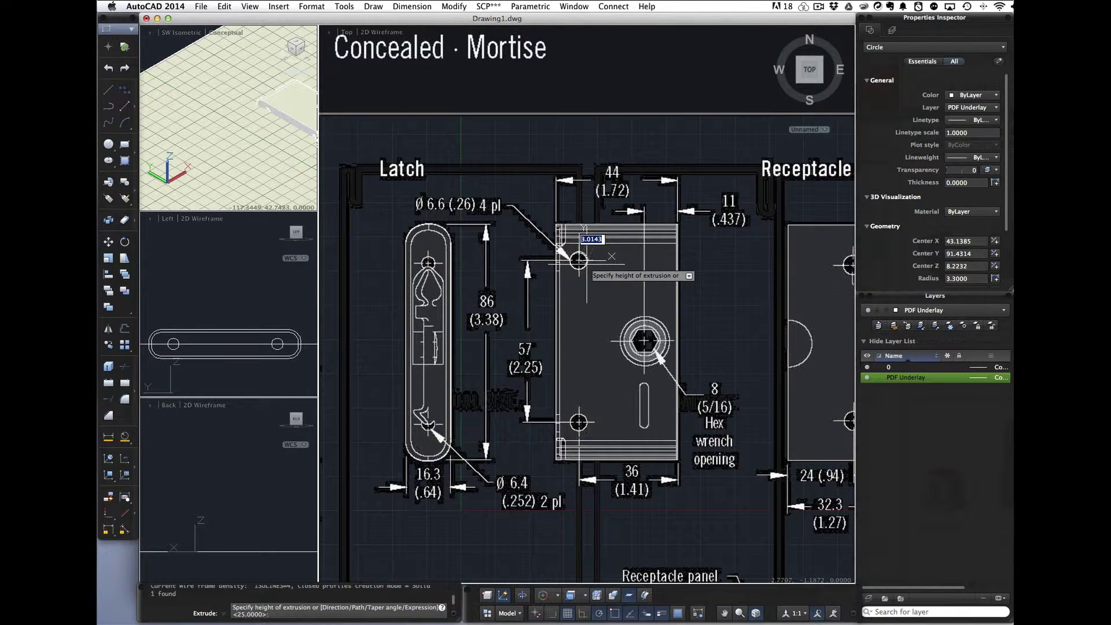
{"action": "type", "text": "40"}
{"action": "key", "text": "Return"}
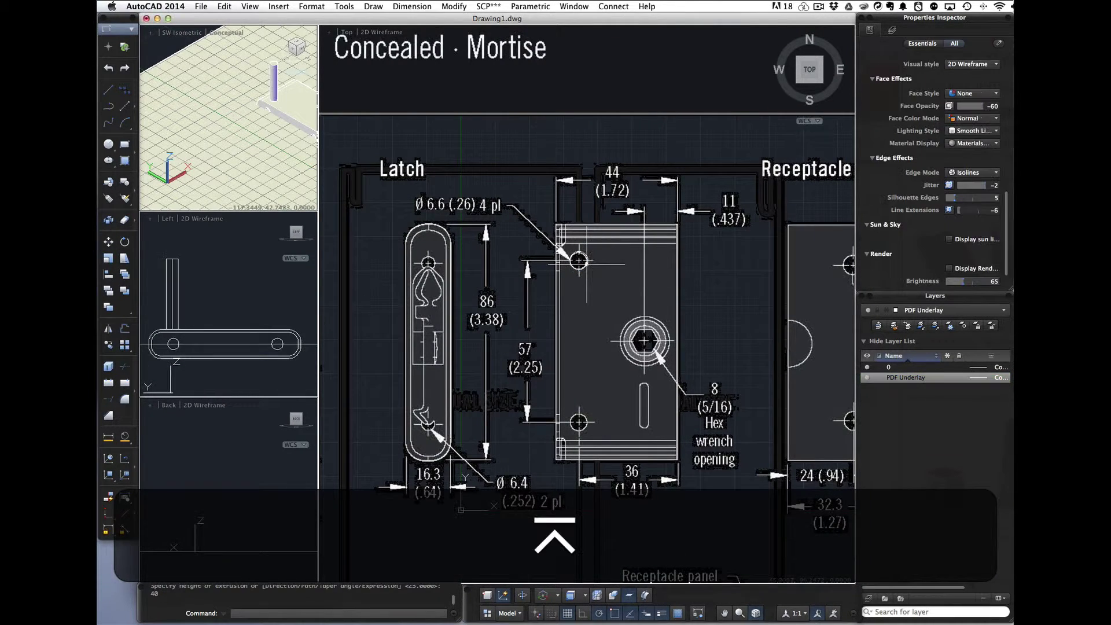
- Try to move the extruded cylinder down through the latch body from its base centre in the Left viewport
{"action": "left_click", "coordinate": [173, 299]}
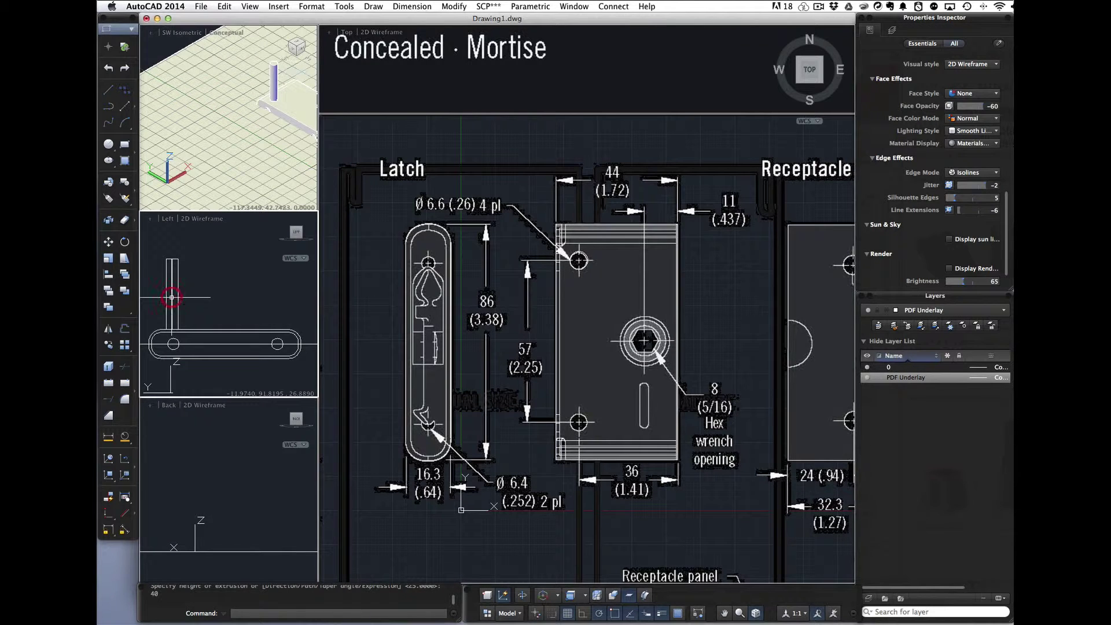
{"action": "left_click", "coordinate": [176, 299]}
{"action": "left_click", "coordinate": [172, 299]}
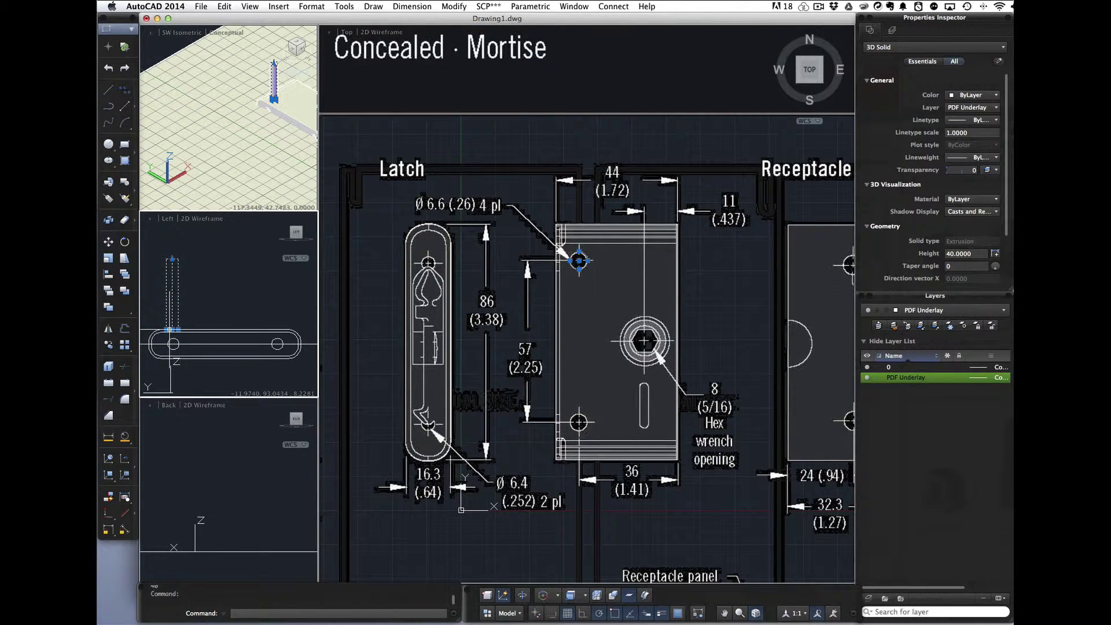
{"action": "type", "text": "v"}
{"action": "key", "text": "Return"}
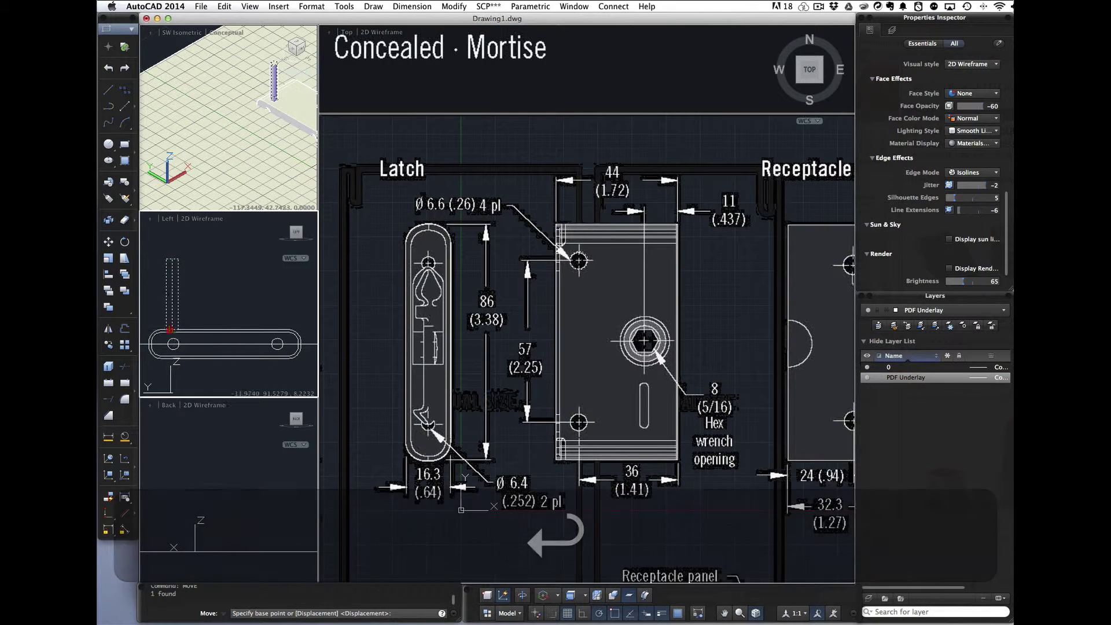
{"action": "left_click", "coordinate": [169, 330]}
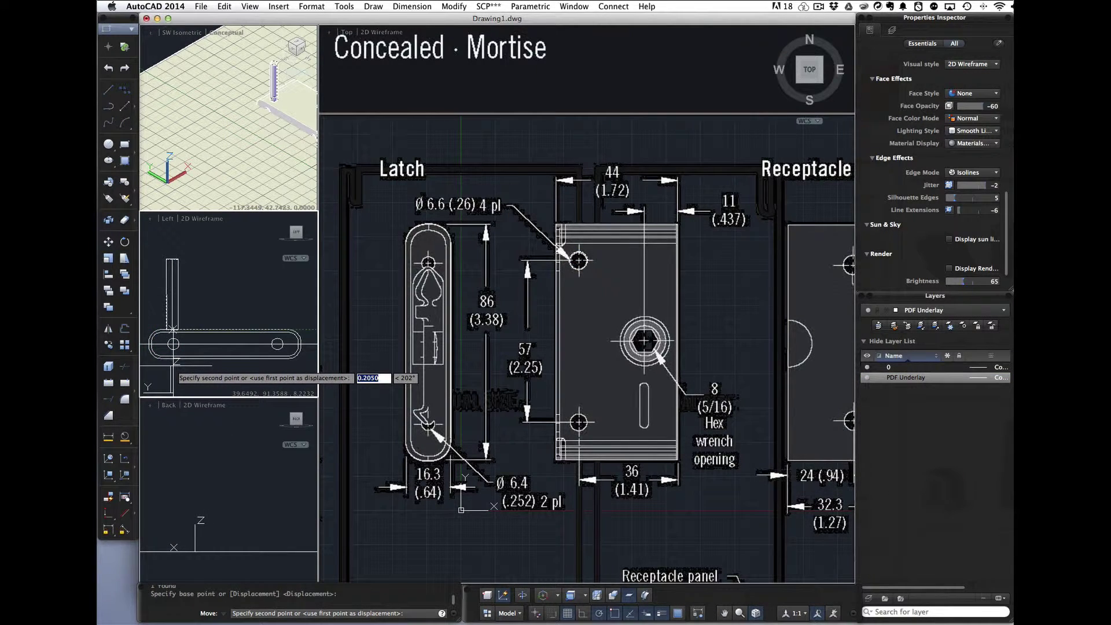
{"action": "left_click", "coordinate": [173, 366]}
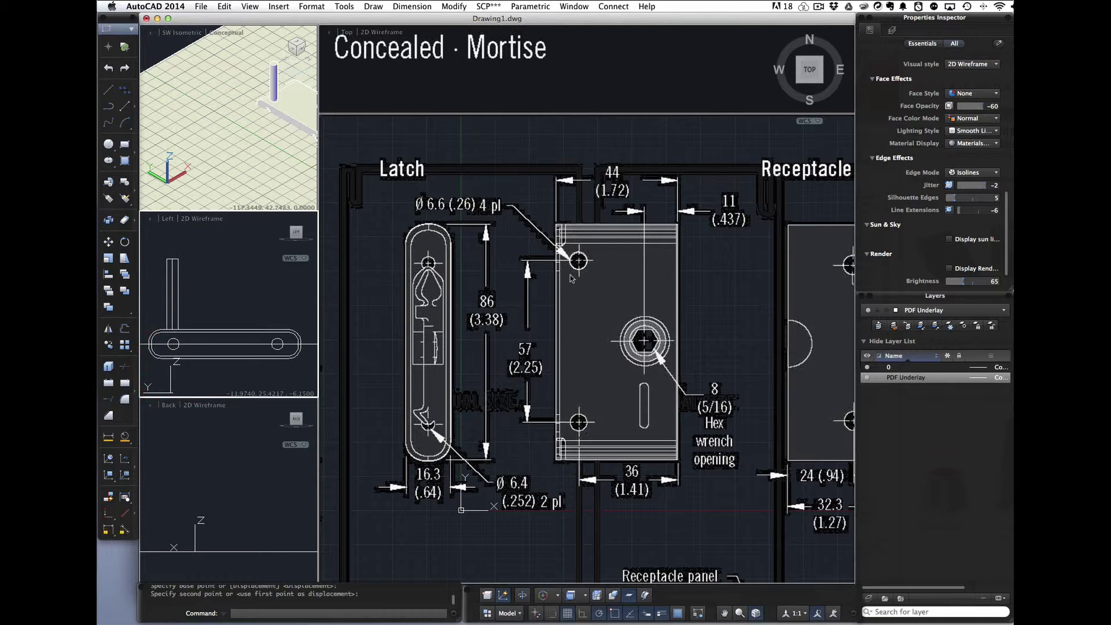
- Move the extruded cylinder vertically by its mid-height point with 3D Move so it passes centrally through the latch body
{"action": "left_click", "coordinate": [165, 289]}
{"action": "left_click", "coordinate": [172, 298]}
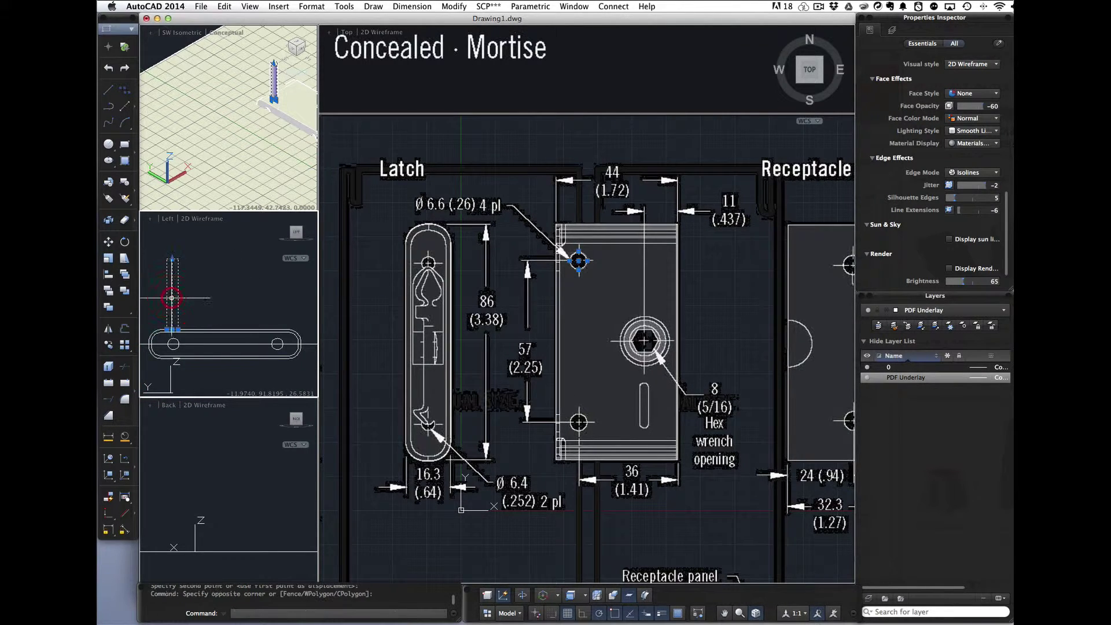
{"action": "type", "text": "3Dmove"}
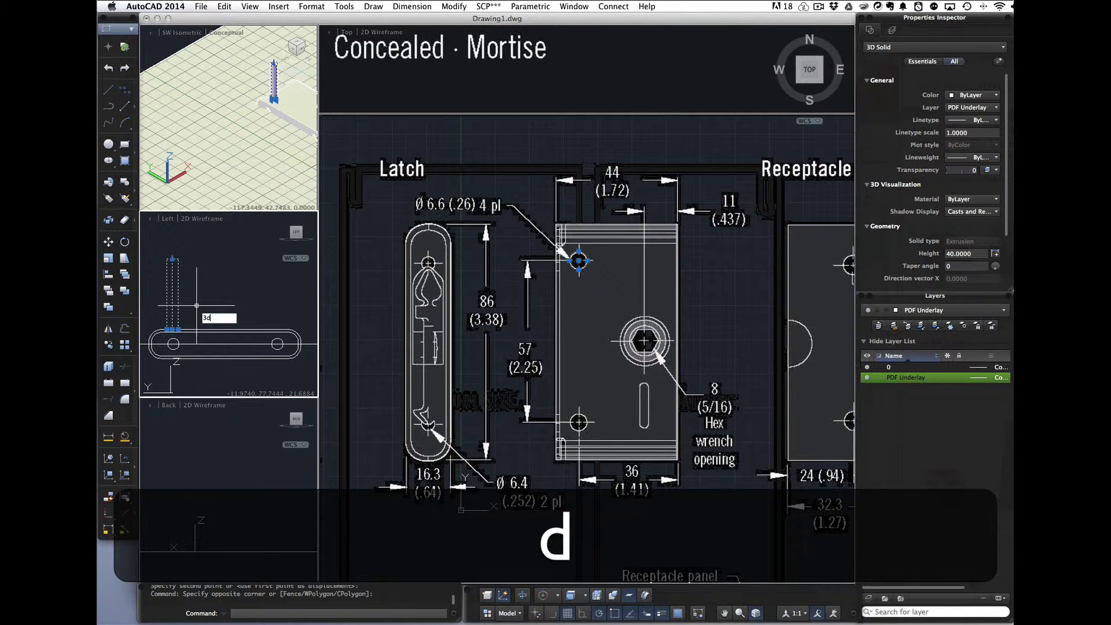
{"action": "key", "text": "Return"}
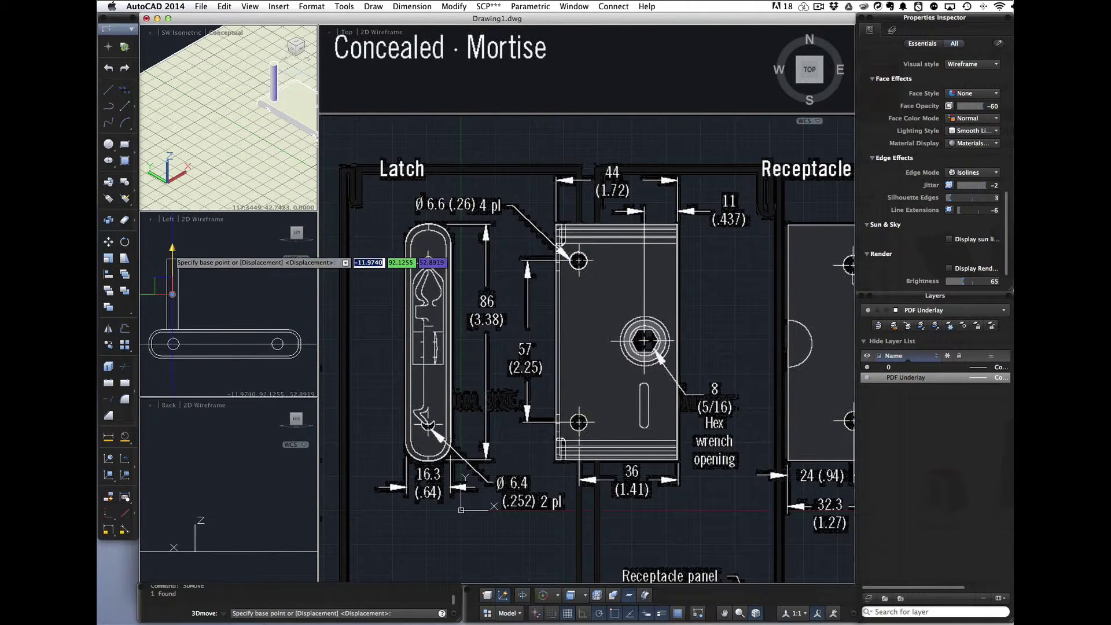
{"action": "left_click", "coordinate": [172, 294]}
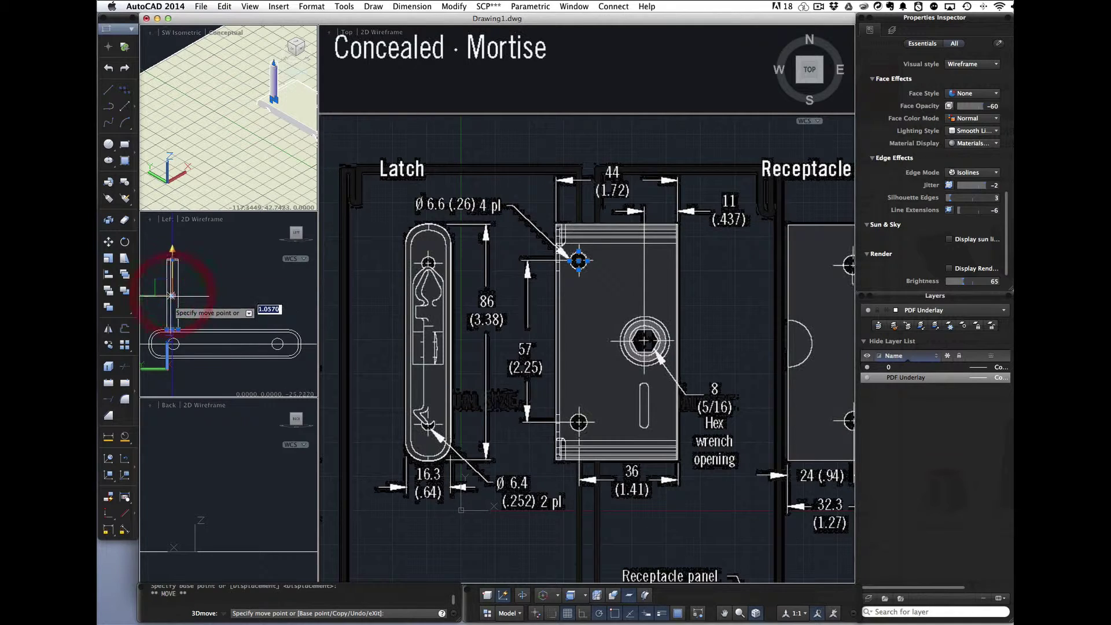
{"action": "left_click", "coordinate": [172, 343]}
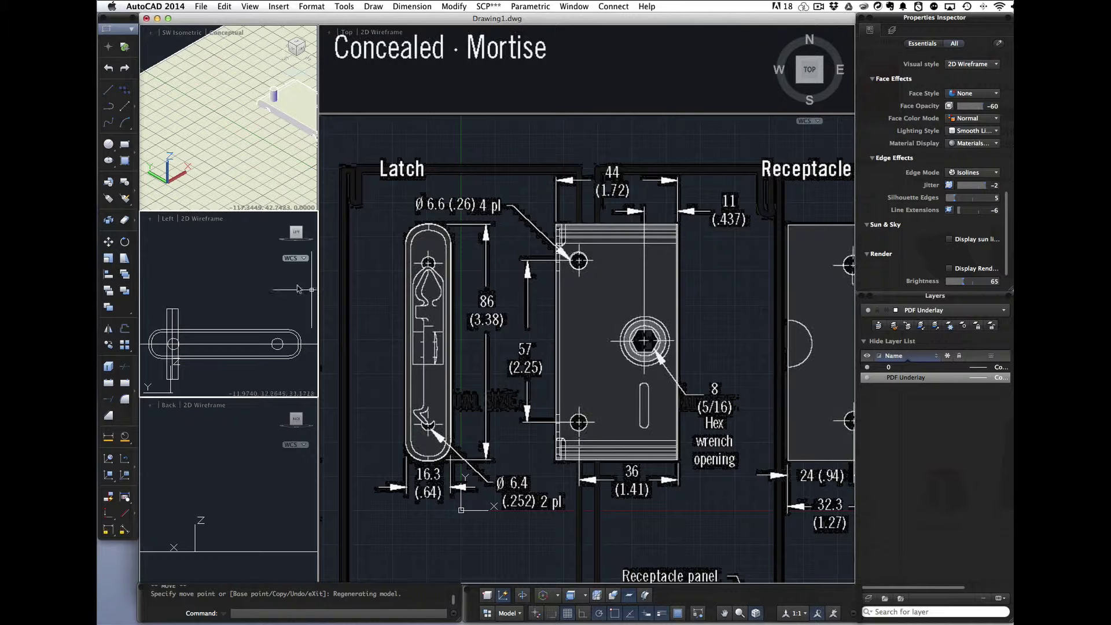
- Copy the cylinder from the upper 6.6 mm hole centre to the lower 6.6 mm hole centre of the latch's side view
{"action": "left_click", "coordinate": [173, 315]}
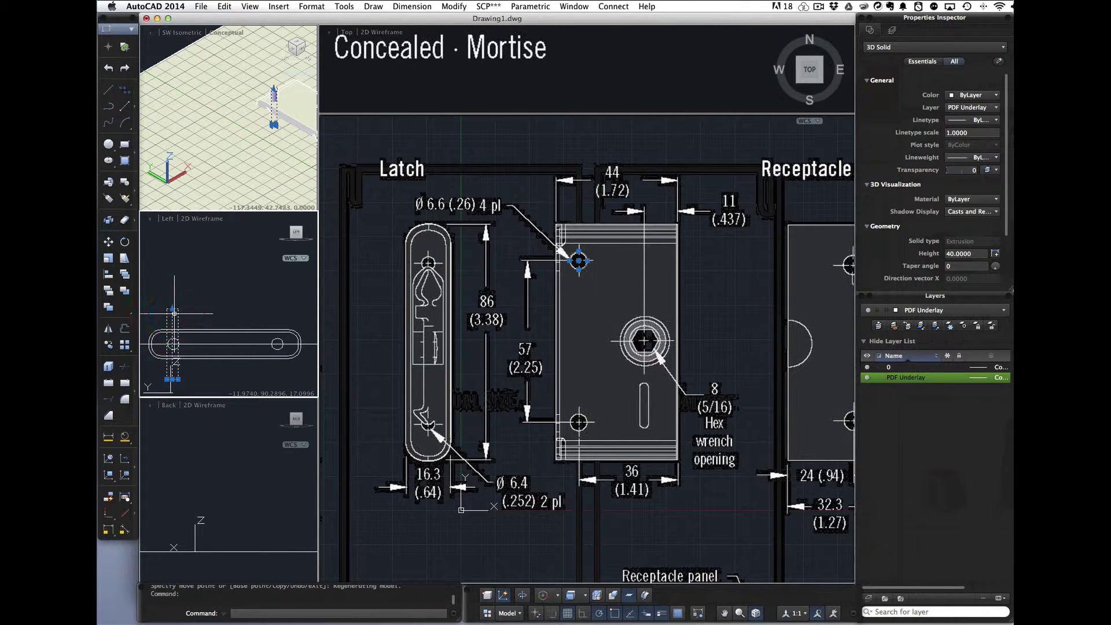
{"action": "type", "text": "copy"}
{"action": "key", "text": "Return"}
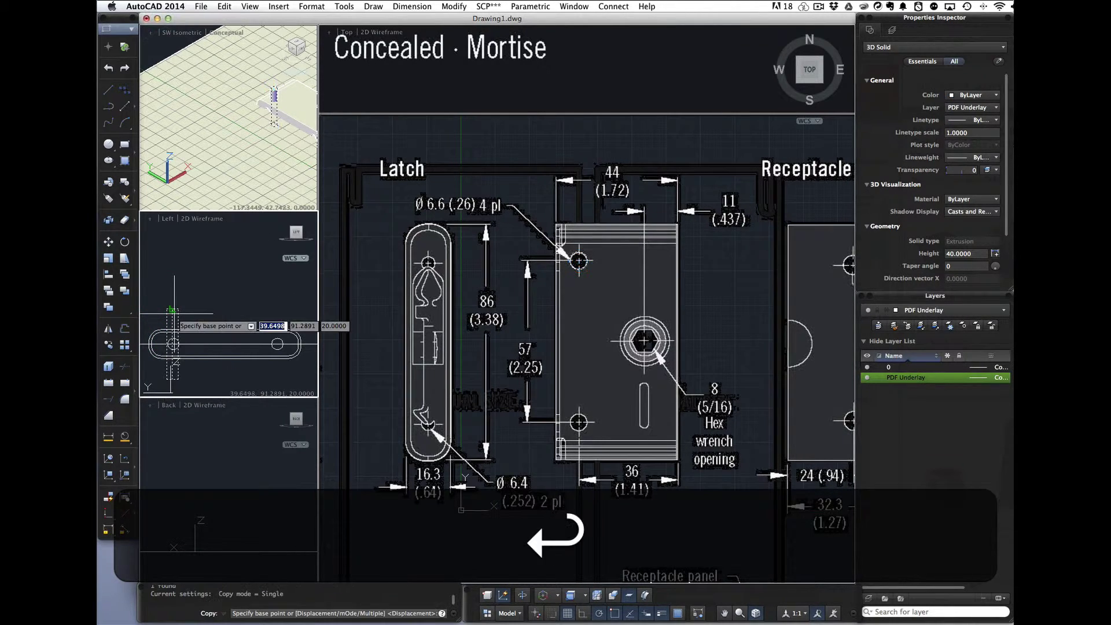
{"action": "left_click", "coordinate": [578, 261]}
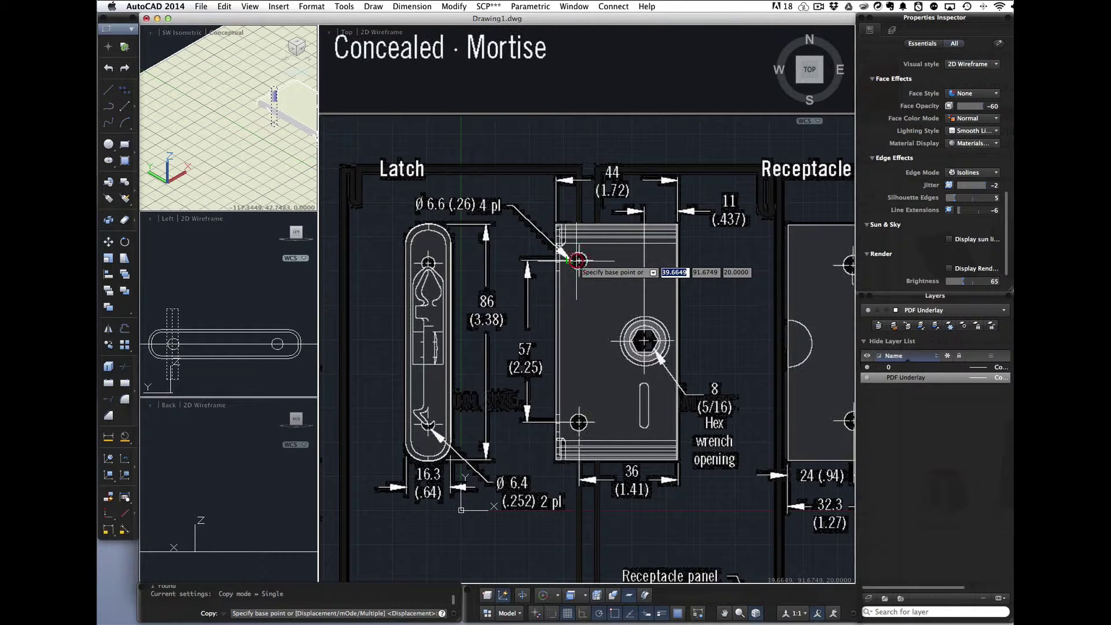
{"action": "left_click", "coordinate": [578, 261]}
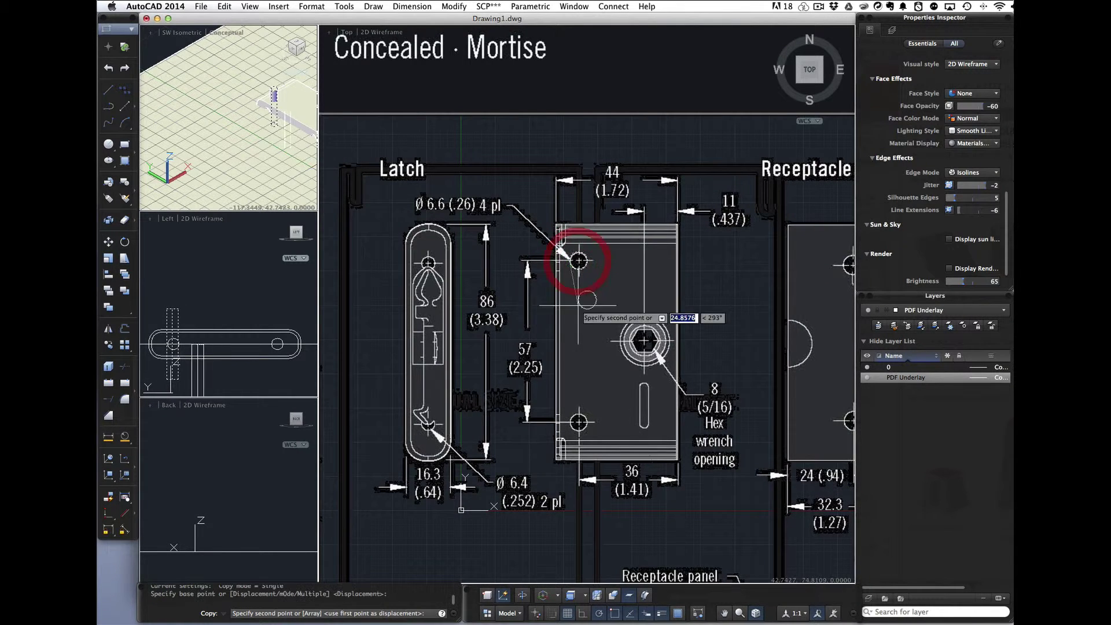
{"action": "left_click", "coordinate": [579, 423]}
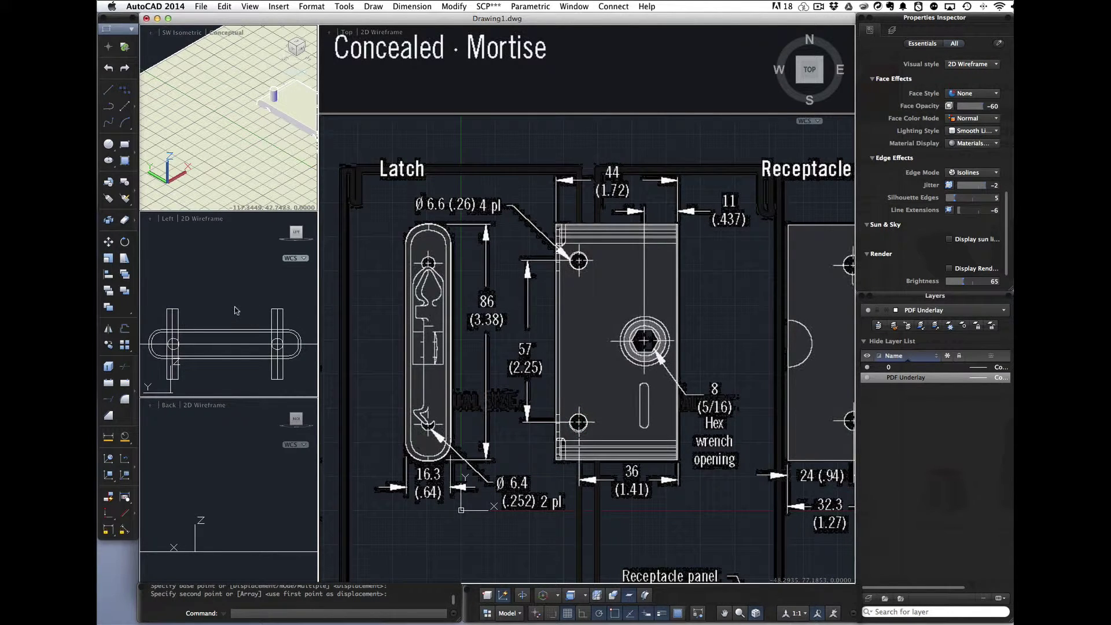
{"action": "key", "text": "Escape"}
{"action": "key", "text": "Escape"}
- Subtract both cylinders from the latch body to cut the two 6.6 mm side holes
{"action": "left_click", "coordinate": [454, 6]}
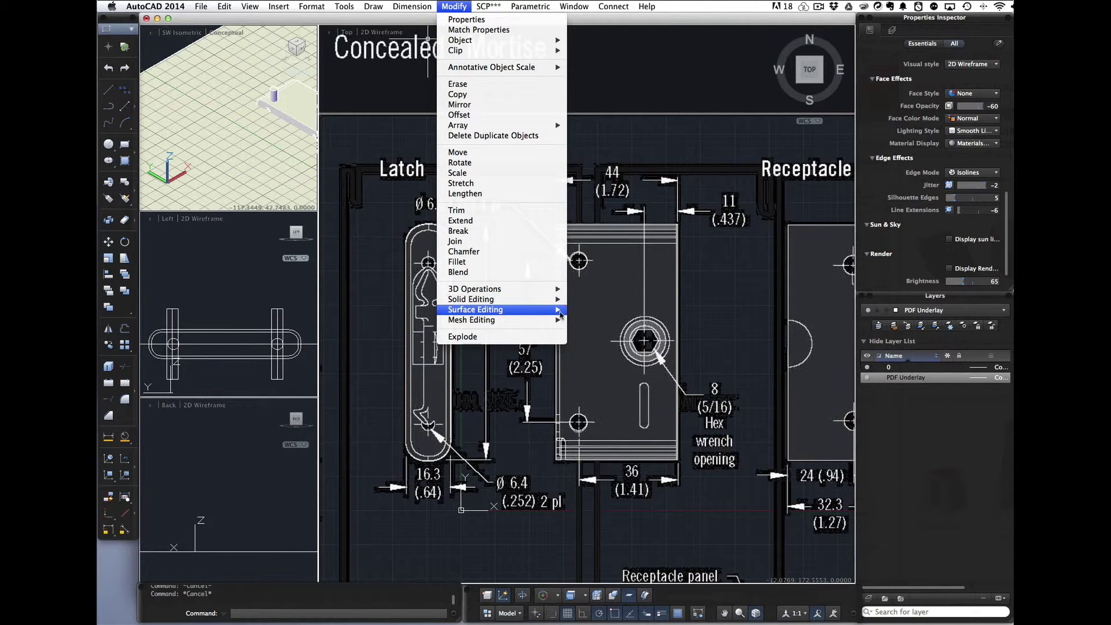
{"action": "mouse_move", "coordinate": [554, 299]}
{"action": "left_click", "coordinate": [593, 310]}
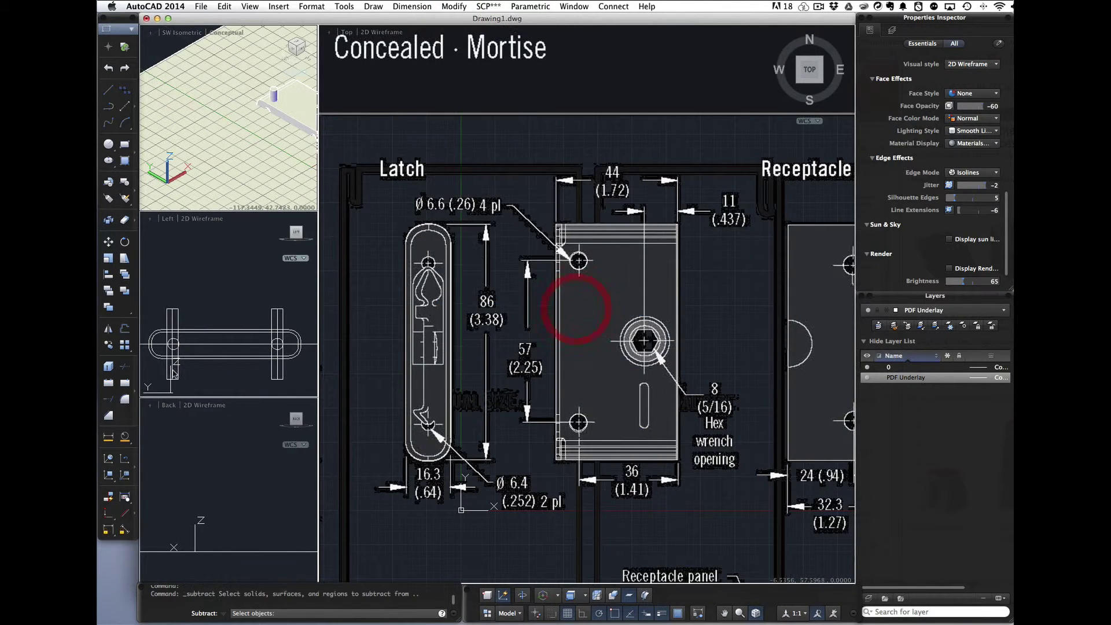
{"action": "left_click", "coordinate": [226, 325]}
{"action": "left_click", "coordinate": [230, 315]}
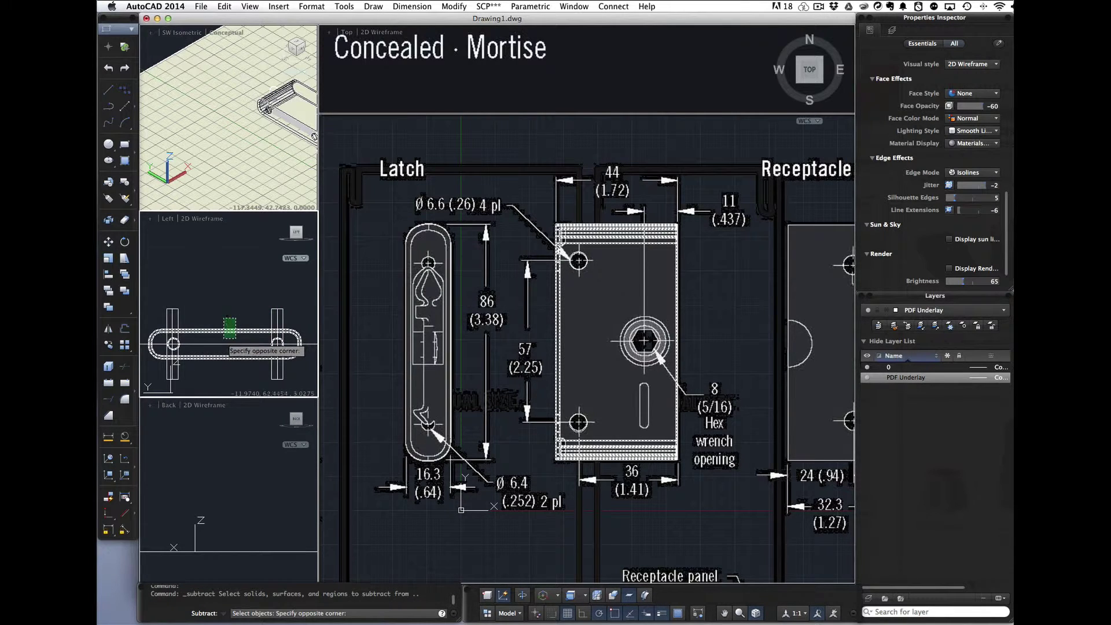
{"action": "left_click", "coordinate": [224, 339]}
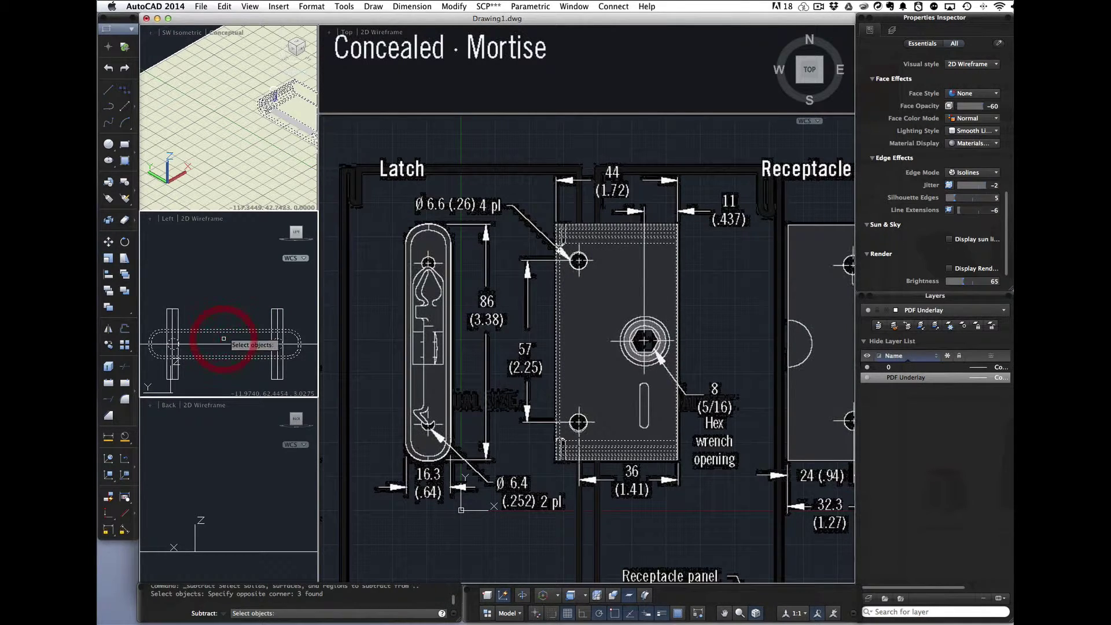
{"action": "key", "text": "Return"}
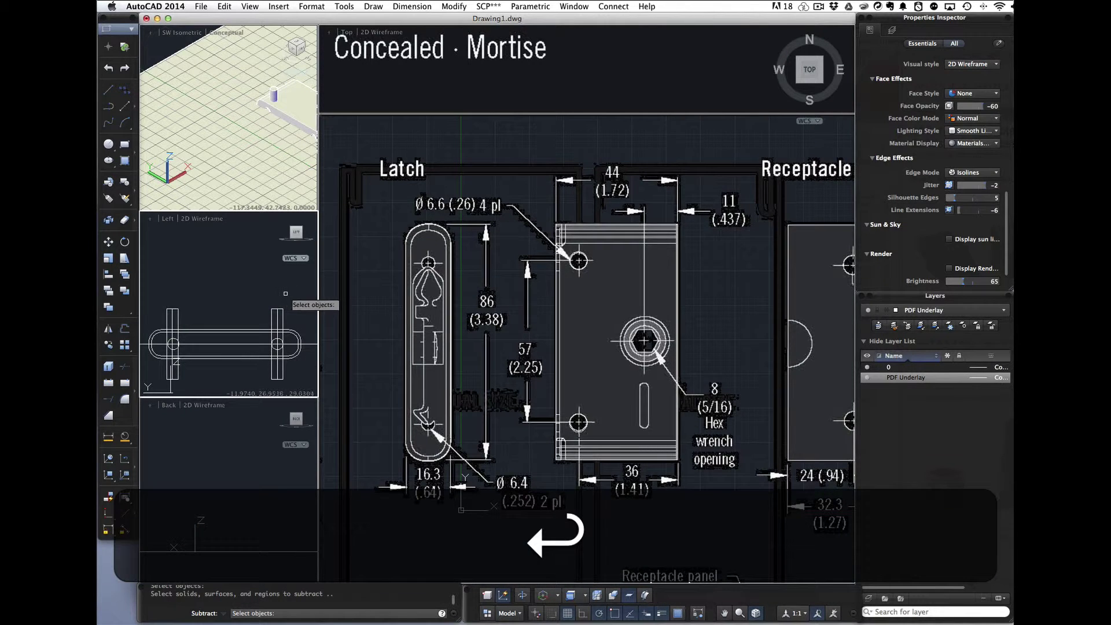
{"action": "left_click", "coordinate": [292, 295]}
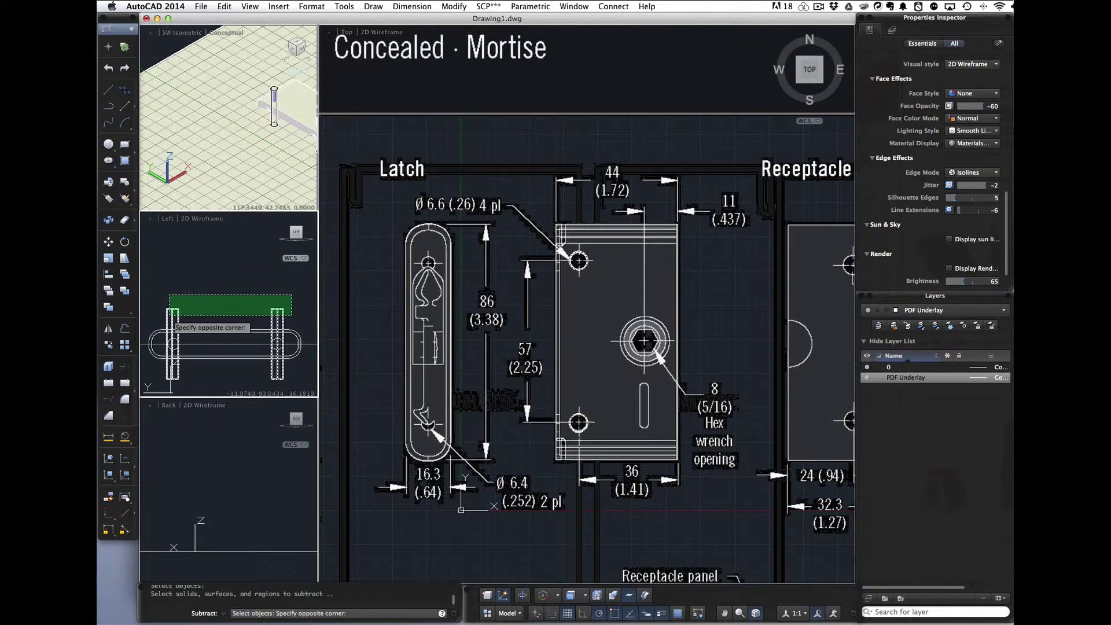
{"action": "left_click", "coordinate": [169, 316]}
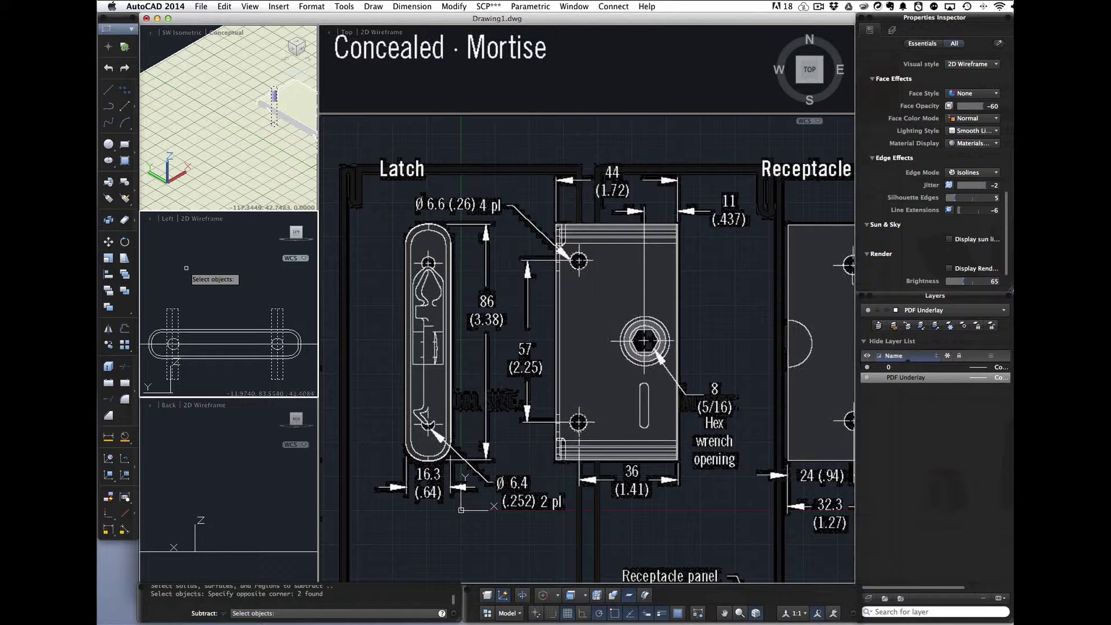
{"action": "key", "text": "Return"}
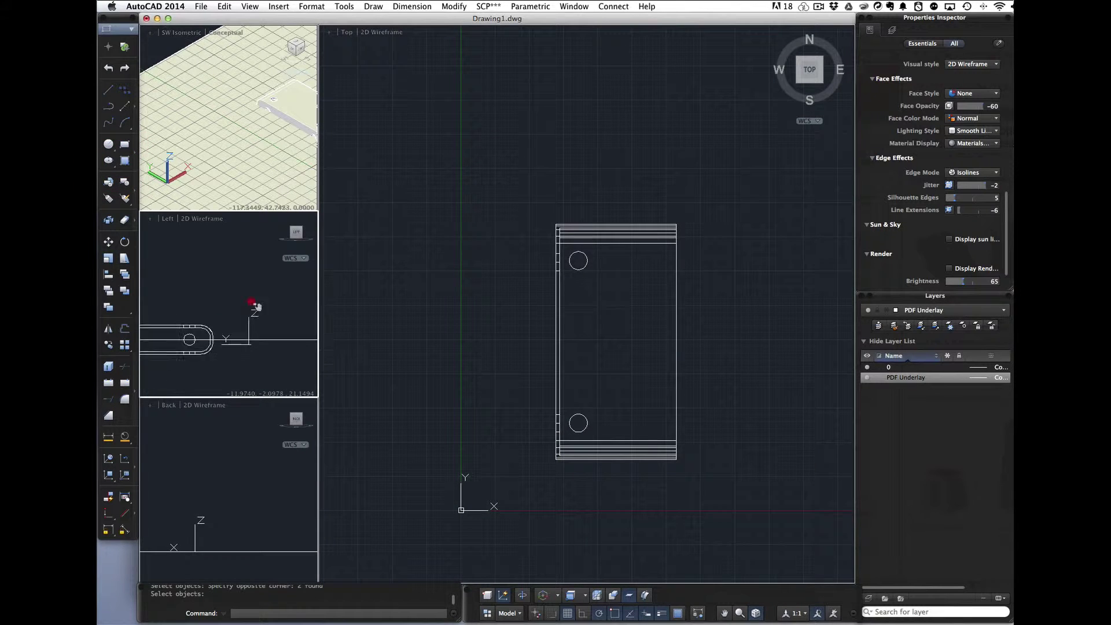
- Zoom the SW Isometric viewport to the latch body and examine the holes cut through it
{"action": "left_click", "coordinate": [332, 260]}
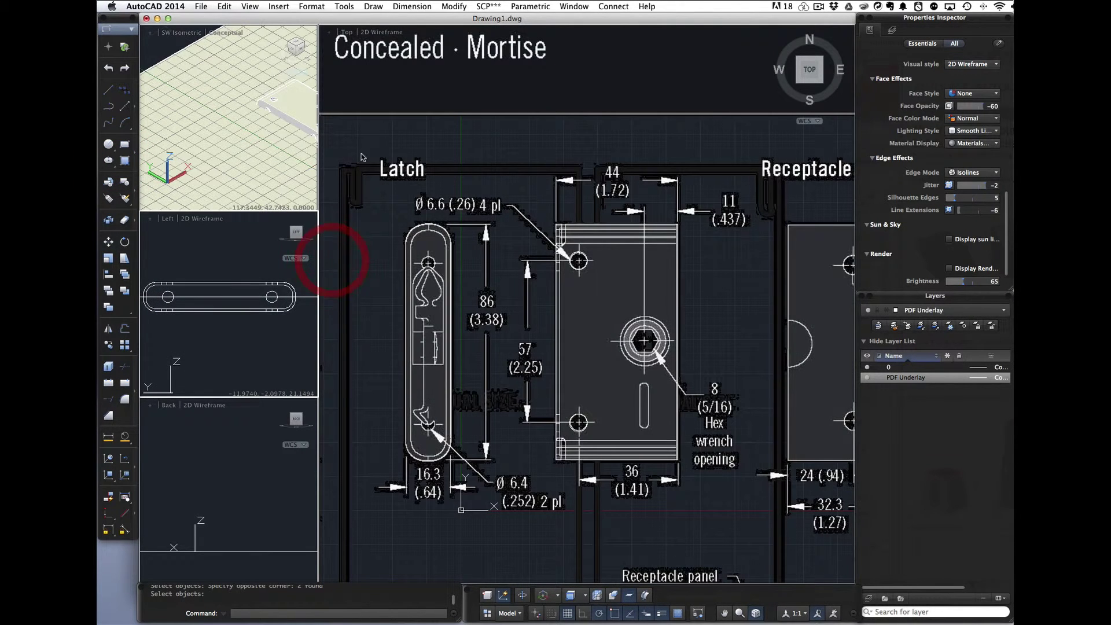
{"action": "left_click", "coordinate": [285, 137]}
{"action": "left_click", "coordinate": [301, 103]}
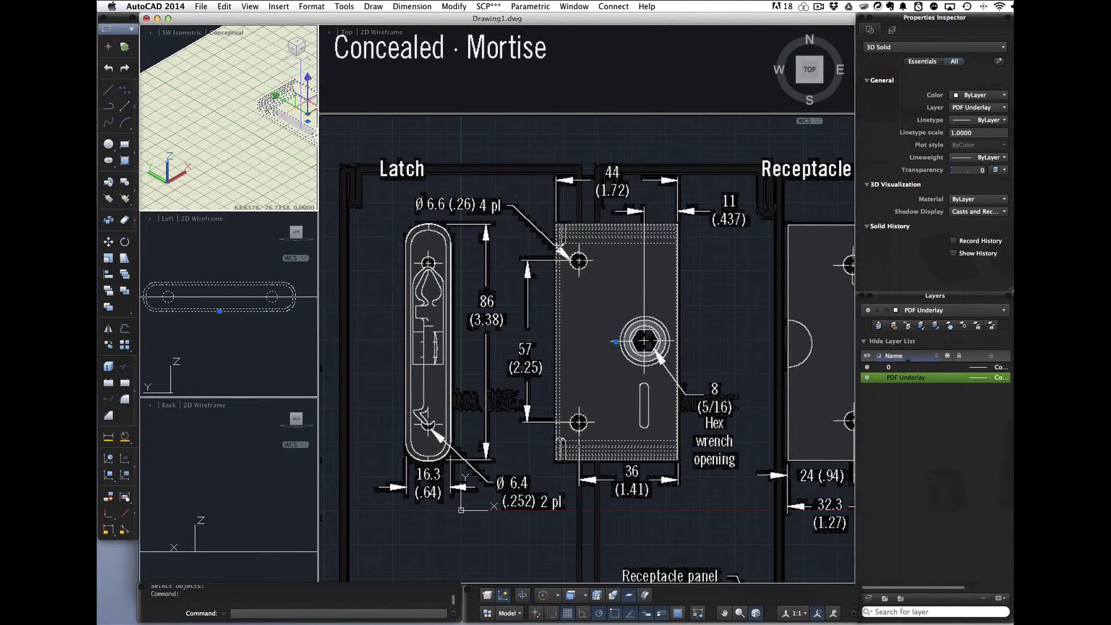
{"action": "type", "text": "z"}
{"action": "key", "text": "Return"}
{"action": "type", "text": "o"}
{"action": "key", "text": "Return"}
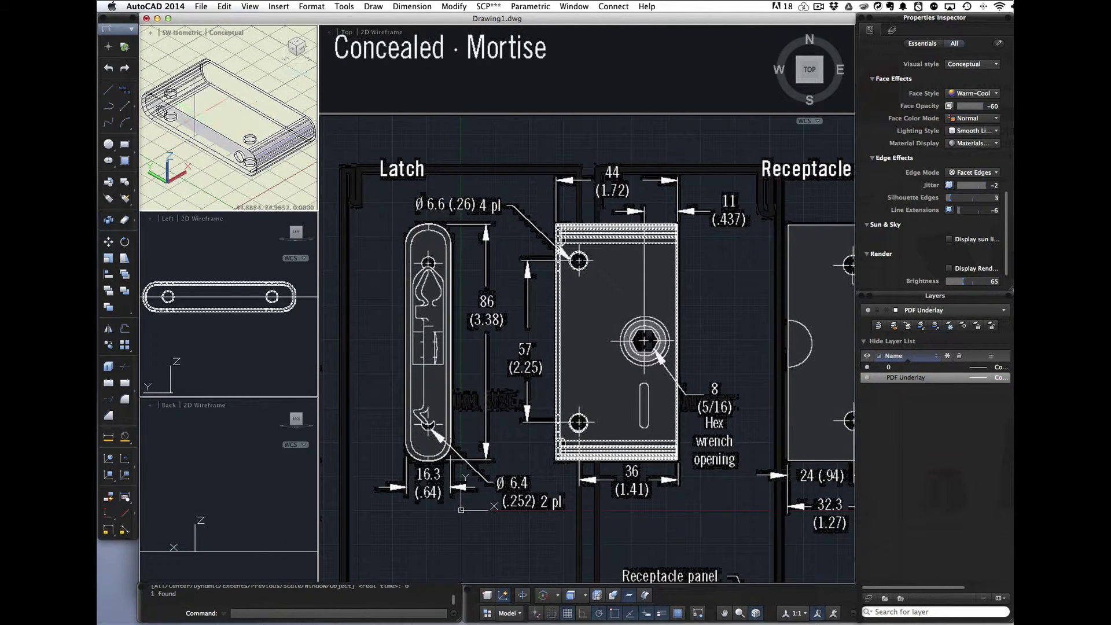
{"action": "left_click", "coordinate": [229, 33]}
{"action": "left_click", "coordinate": [229, 33]}
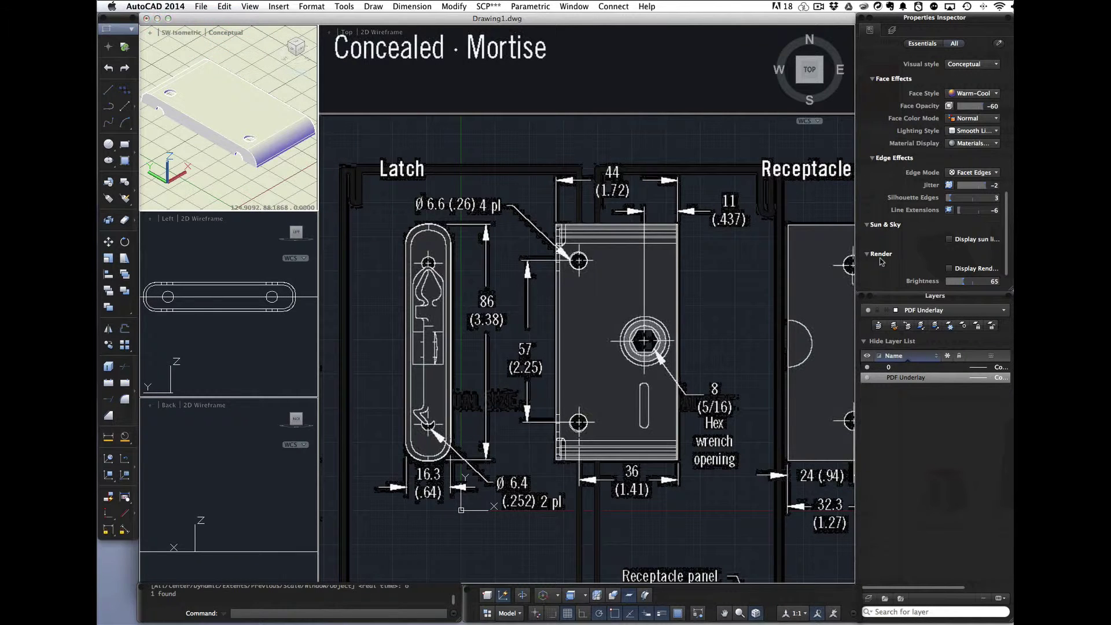
- Try turning off the current PDF Underlay layer, and turn it back on
{"action": "left_click", "coordinate": [866, 379]}
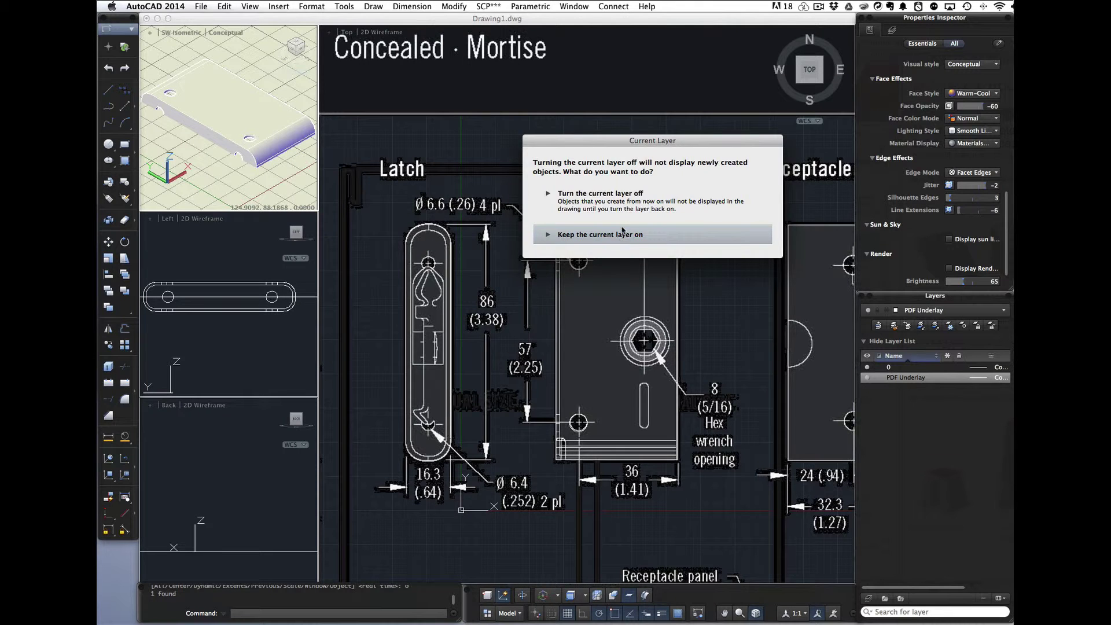
{"action": "left_click", "coordinate": [627, 206]}
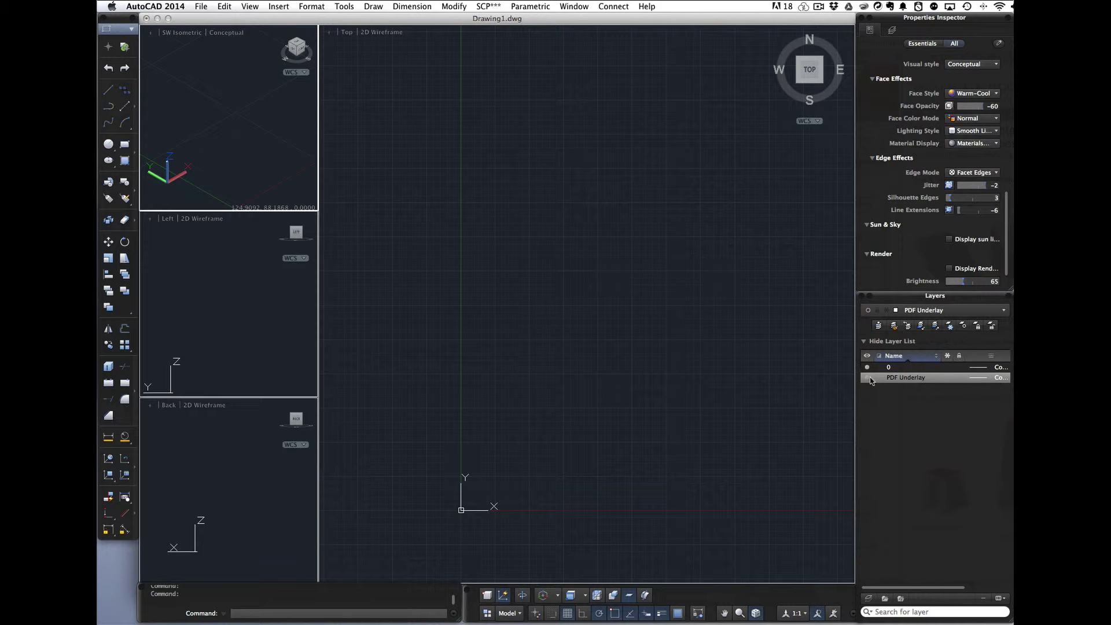
{"action": "left_click", "coordinate": [868, 378]}
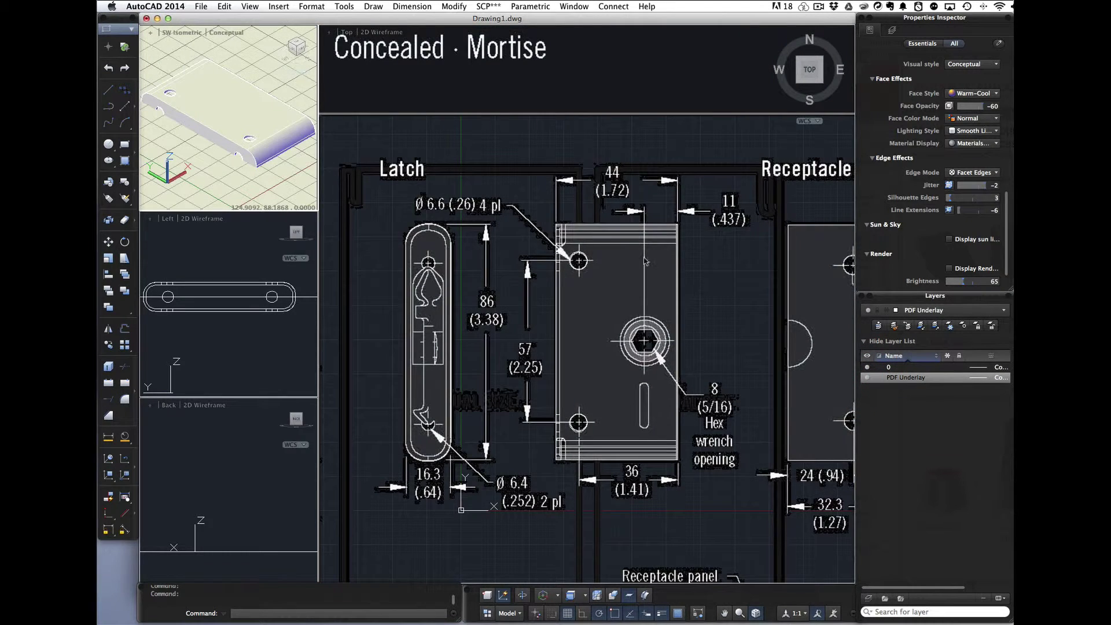
{"action": "key", "text": "Escape"}
{"action": "key", "text": "Escape"}
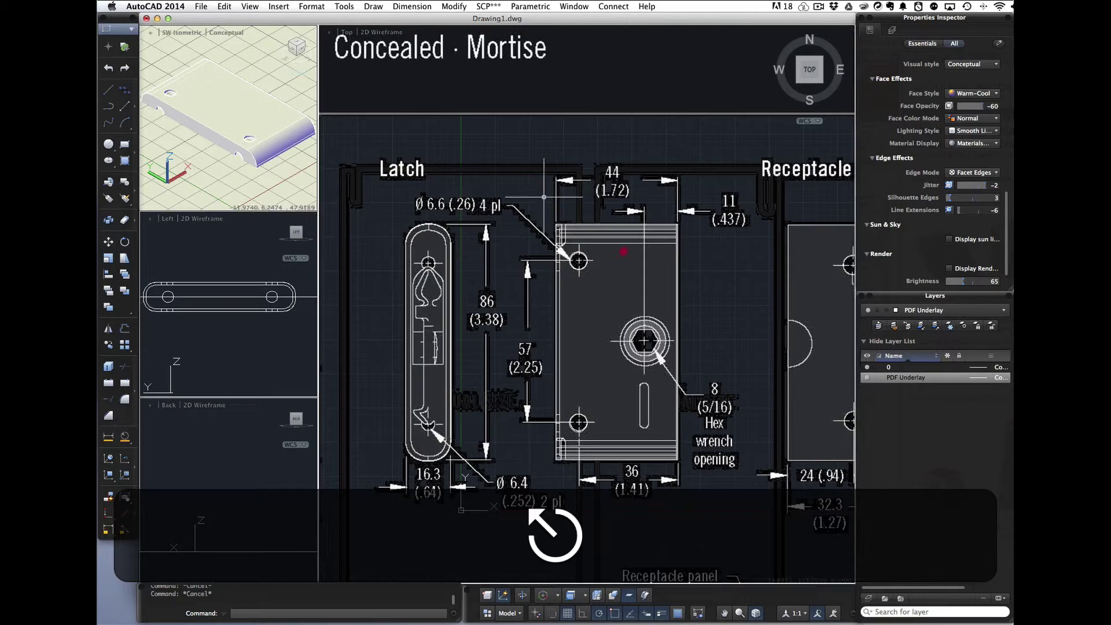
- Reassign all the latch geometry over the side view to layer 0 and make layer 0 current
{"action": "left_click", "coordinate": [712, 407]}
{"action": "left_click", "coordinate": [524, 219]}
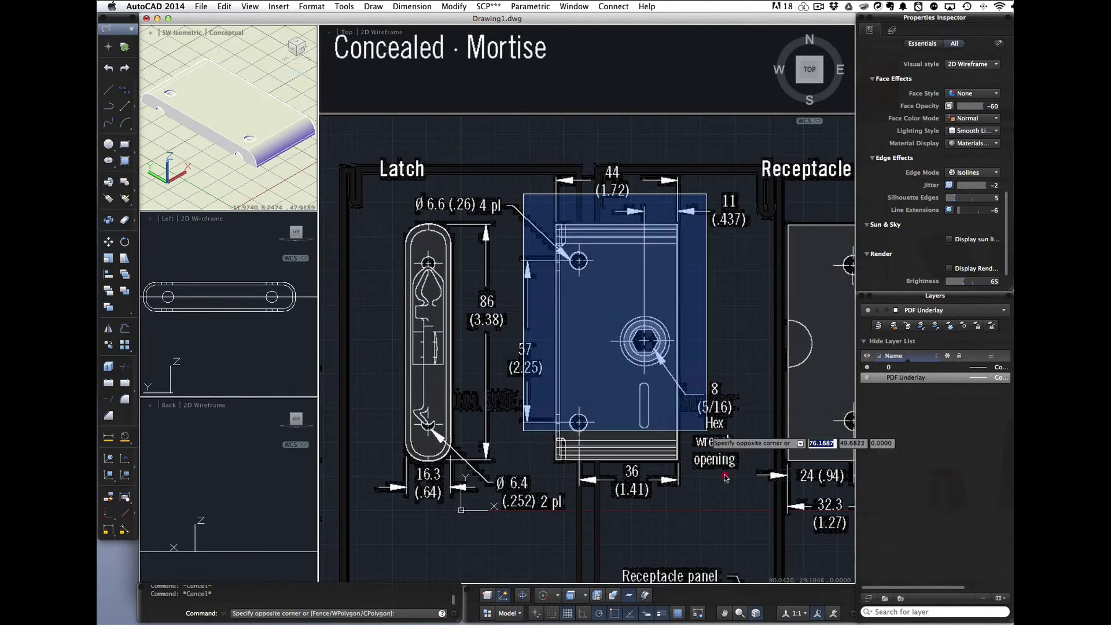
{"action": "left_click", "coordinate": [778, 441]}
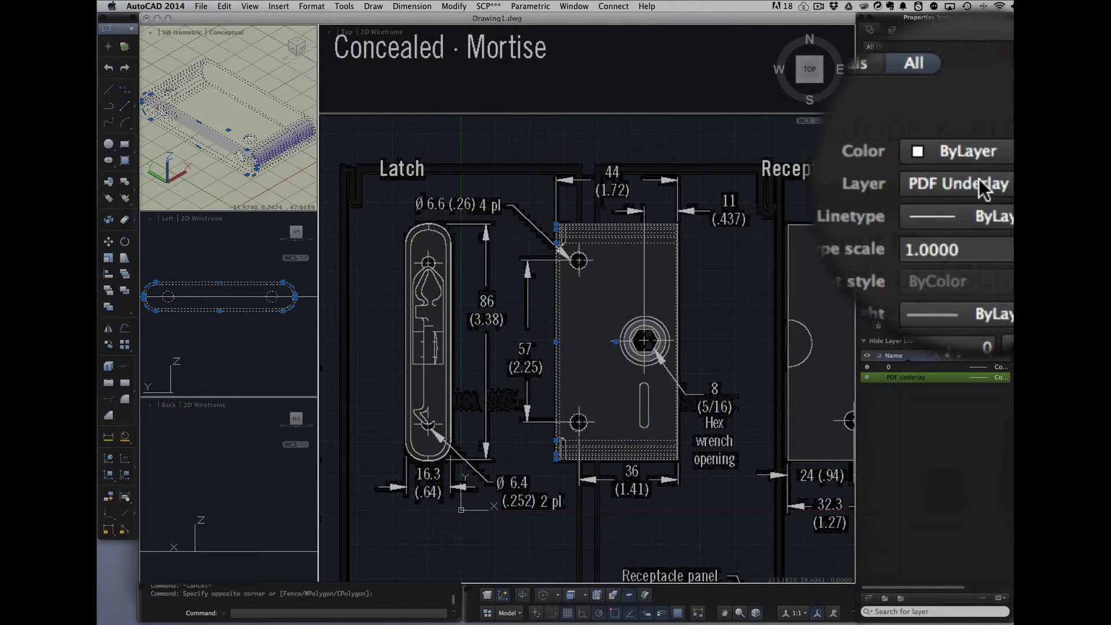
{"action": "left_click", "coordinate": [982, 107]}
{"action": "left_click", "coordinate": [973, 181]}
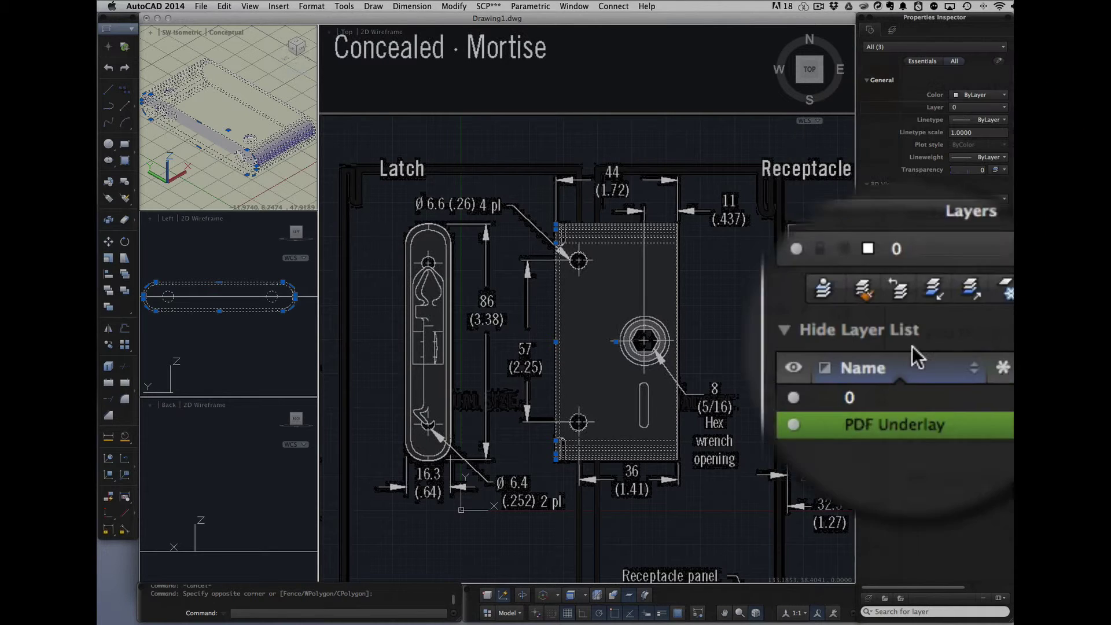
{"action": "left_click", "coordinate": [897, 366]}
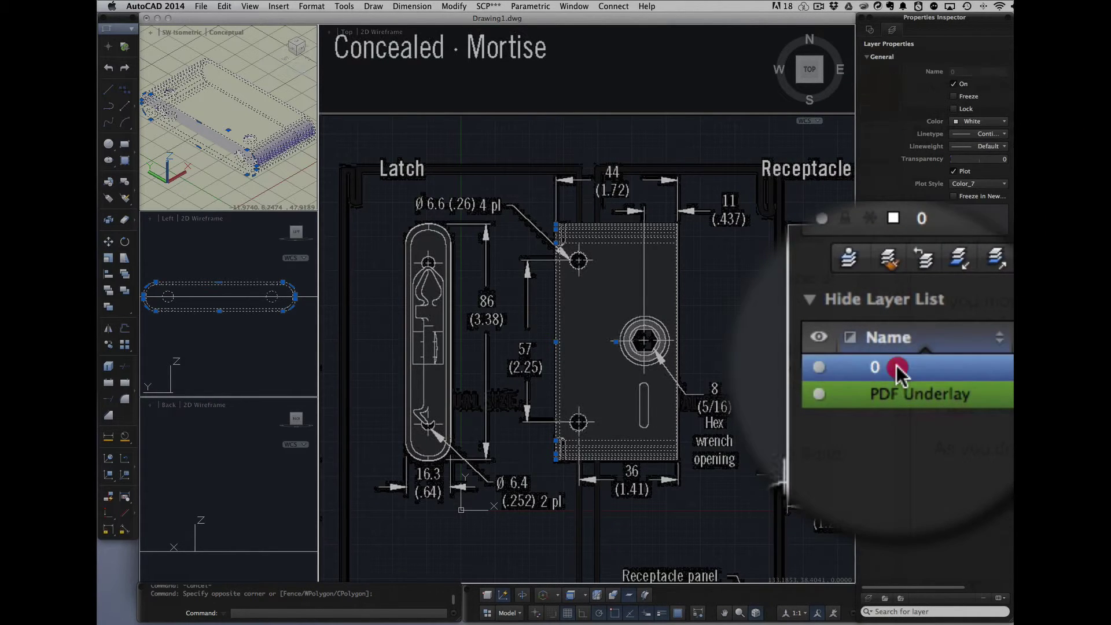
- Turn the PDF Underlay layer off to inspect the latch model on its own, and restore the layer
{"action": "left_click", "coordinate": [867, 379]}
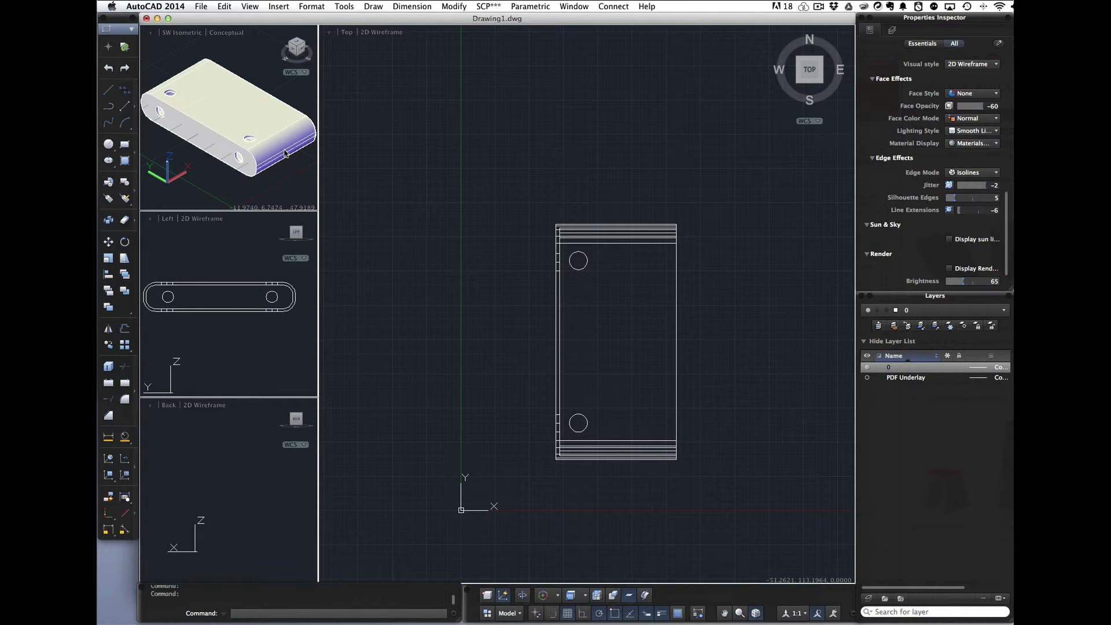
{"action": "left_click", "coordinate": [558, 256]}
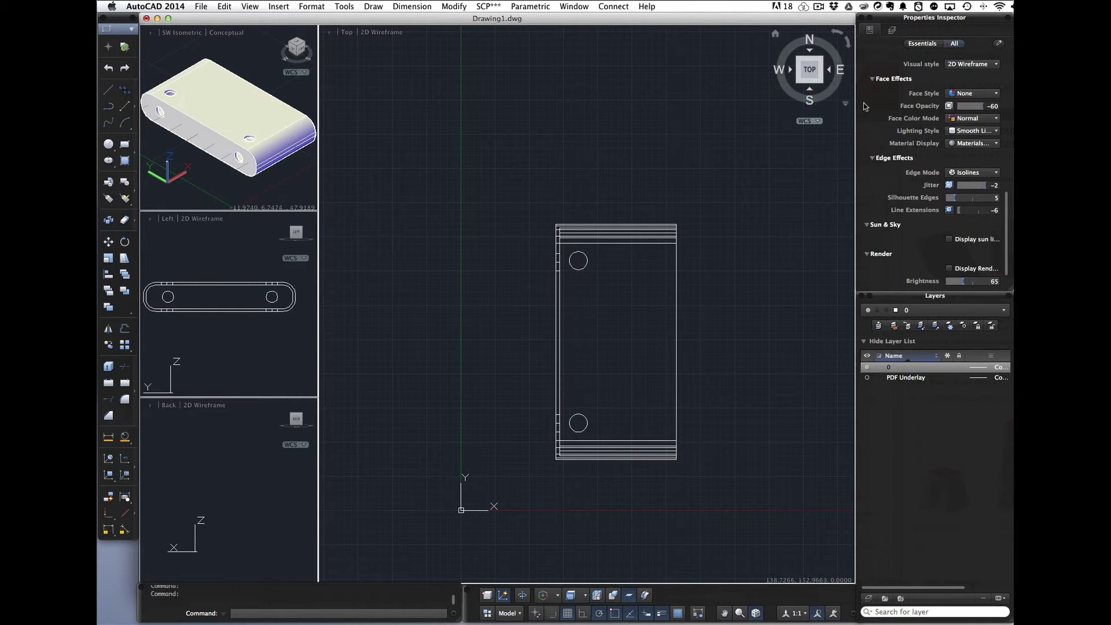
{"action": "left_click", "coordinate": [867, 377]}
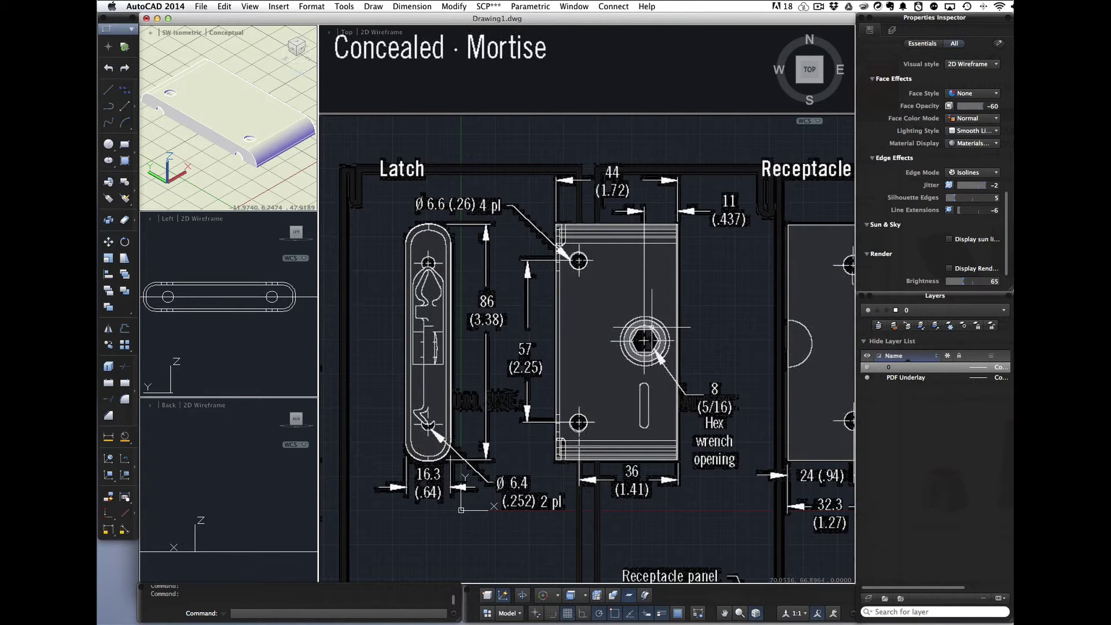
- Review the whole R2 Draw Latch sheet with the latch model in place in the Top viewport
{"action": "scroll", "coordinate": [656, 340], "scroll_direction": "down", "scroll_amount": 2}
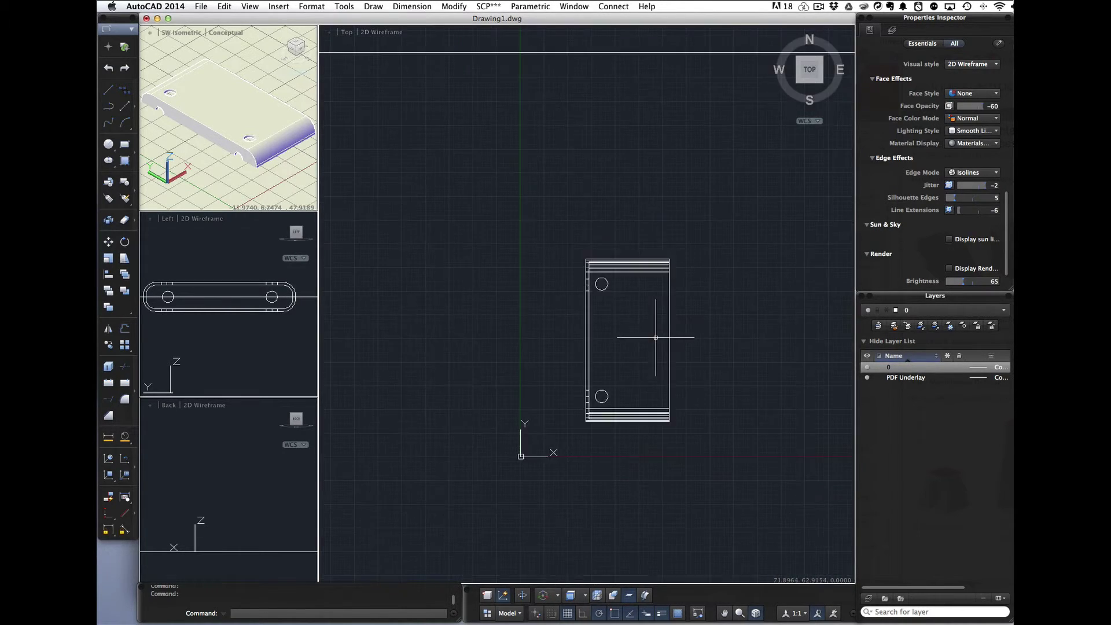
{"action": "middle_click_drag", "start_coordinate": [642, 345], "coordinate": [542, 323]}
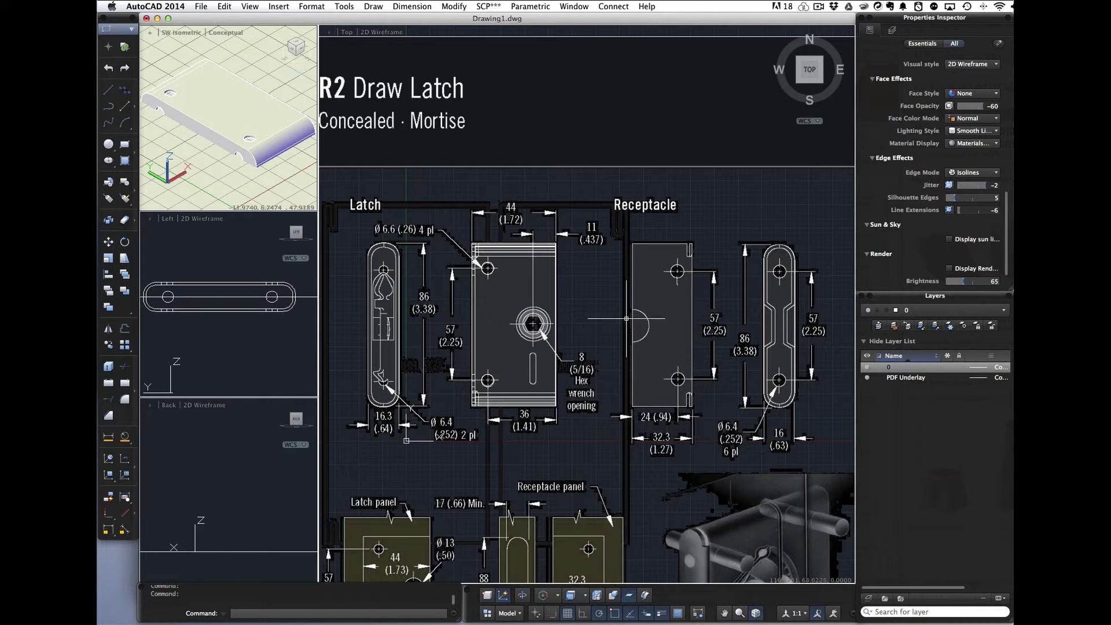
{"action": "middle_click_drag", "start_coordinate": [636, 337], "coordinate": [651, 208]}
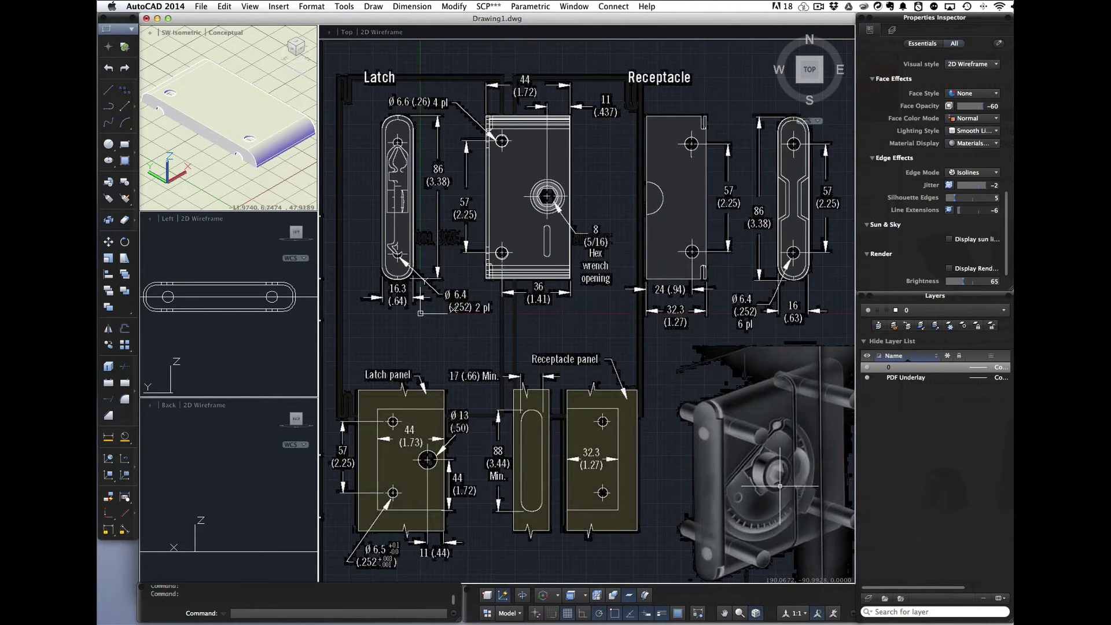
{"action": "scroll", "coordinate": [661, 317], "scroll_direction": "down", "scroll_amount": 5}
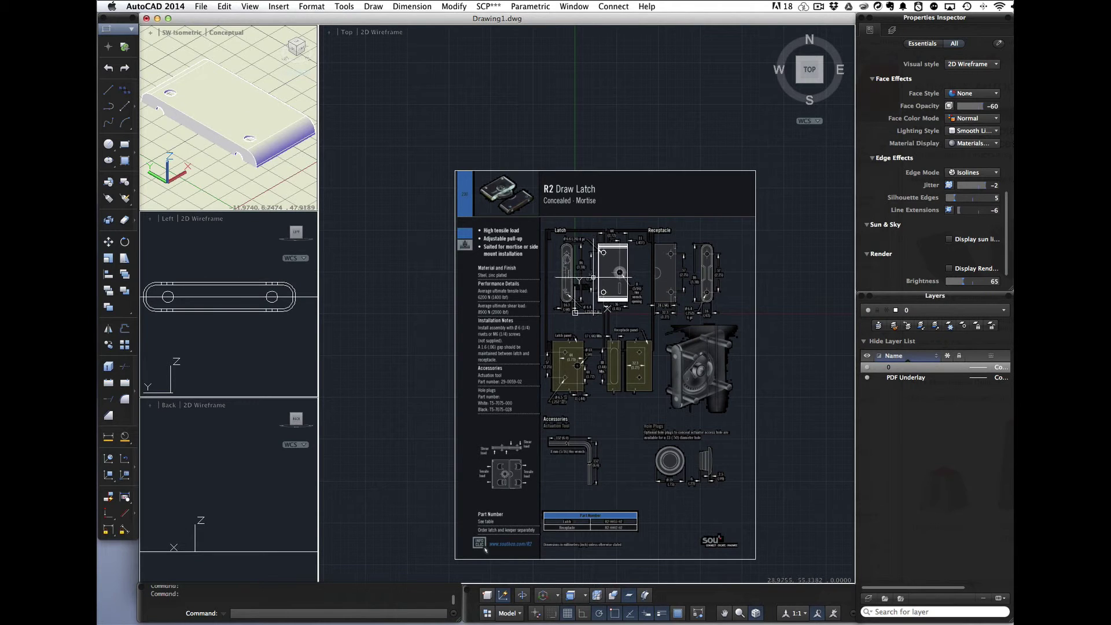
{"action": "left_click", "coordinate": [613, 300]}
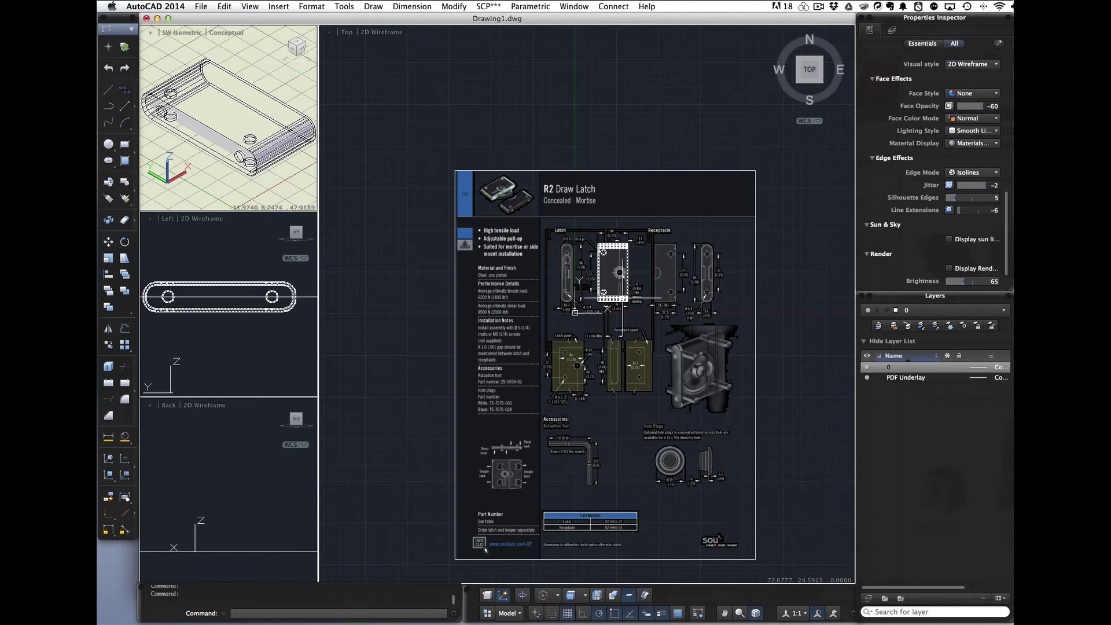
{"action": "key", "text": "Escape"}
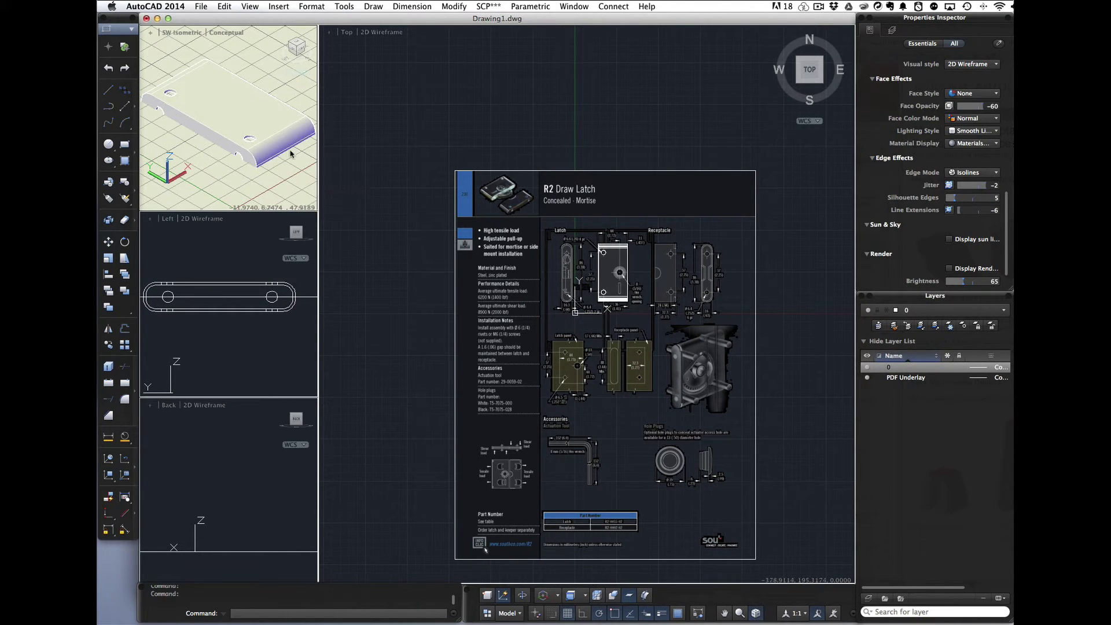